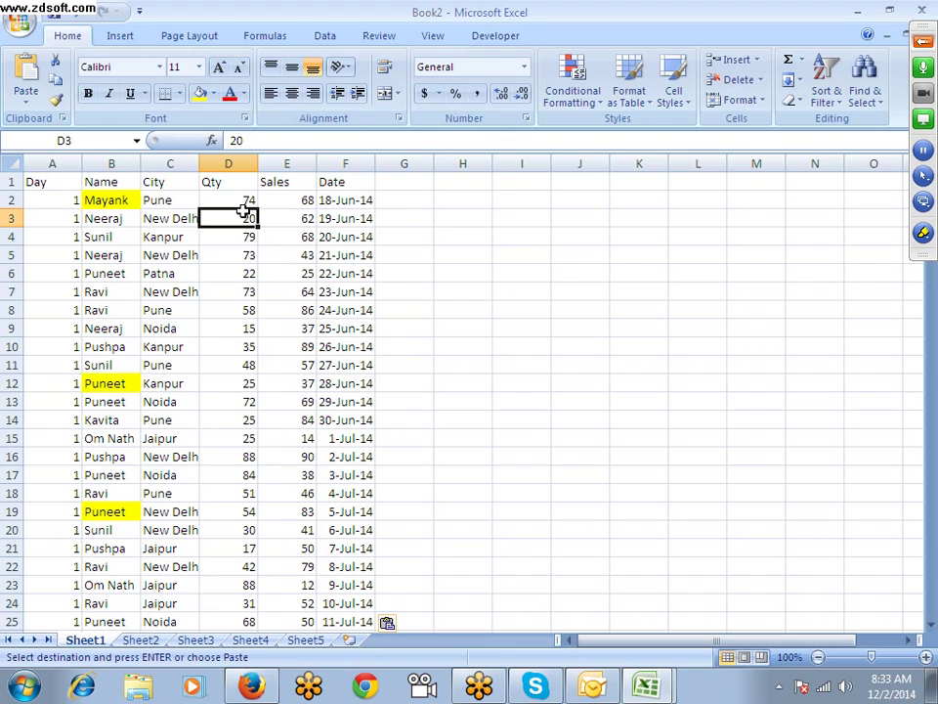
# Step: Turn on AutoFilter for the data table's header row, starting from the Day header in cell A1
pyautogui.press('Up')
pyautogui.press('Up')
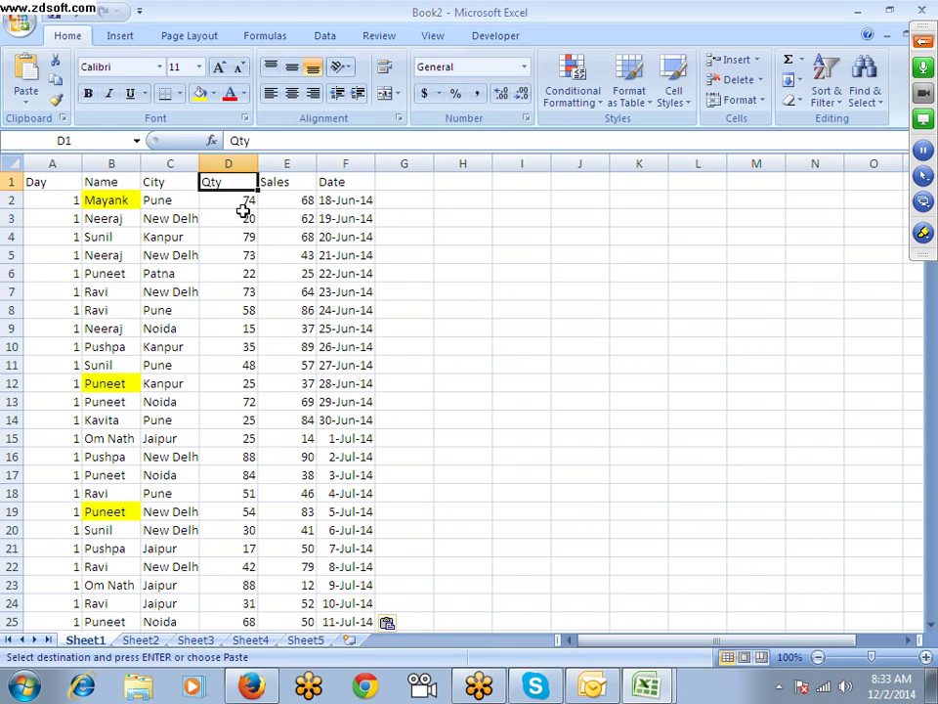
pyautogui.press('Left')
pyautogui.press('Left')
pyautogui.press('Left')
pyautogui.hotkey('ctrl', 'shift', 'l')
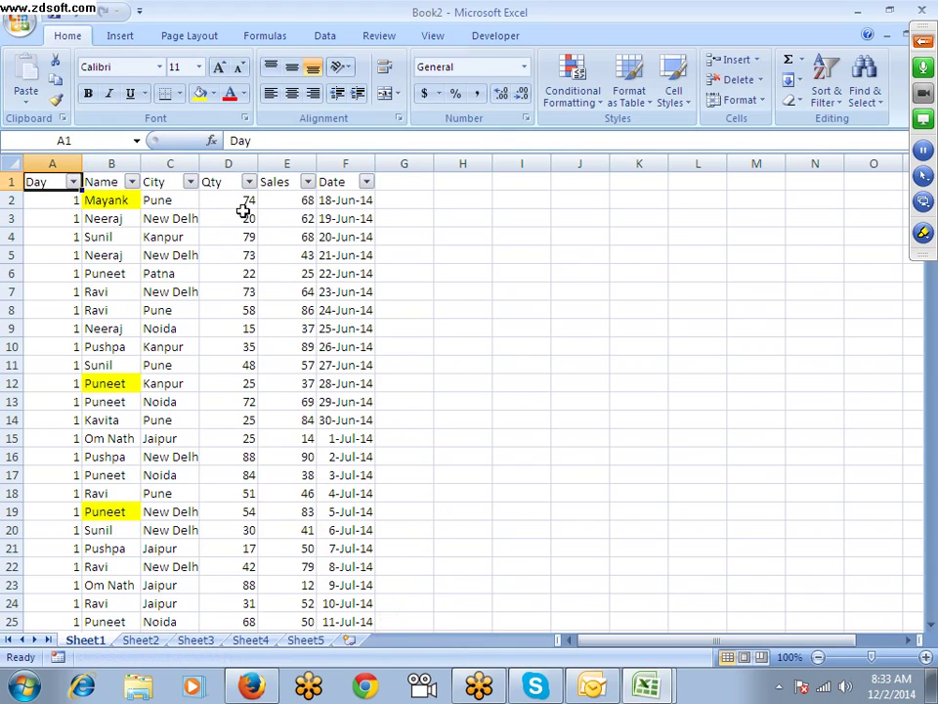
# Step: Step through the header cells and turn the table's AutoFilter off with the Name header selected
pyautogui.press('Right')
pyautogui.press('Right')
pyautogui.press('Right')
pyautogui.press('Left')
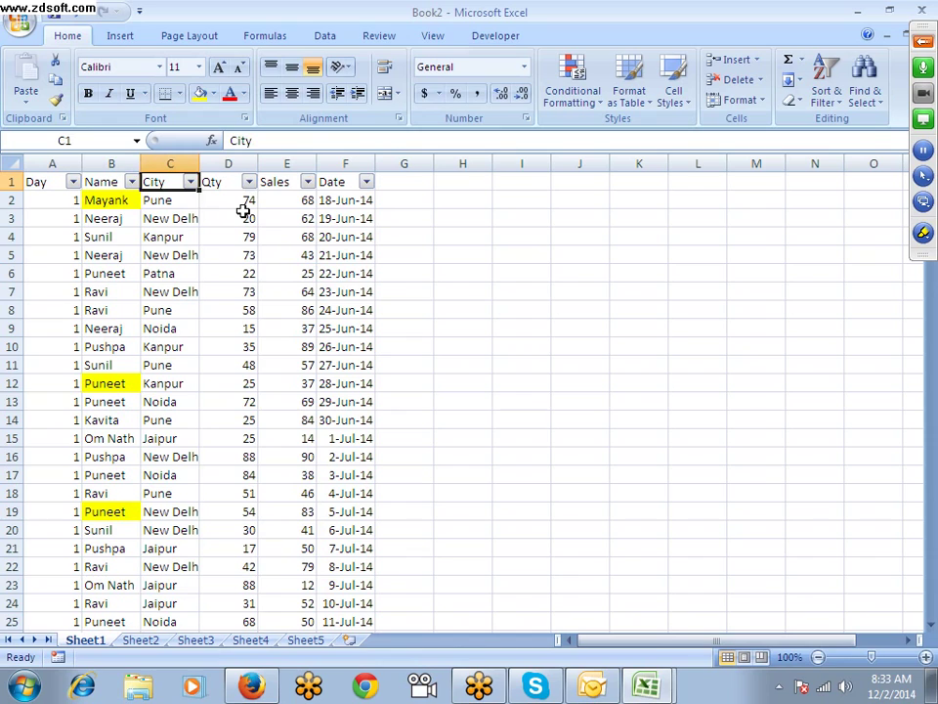
pyautogui.press('Right')
pyautogui.press('Right')
pyautogui.press('Left')
pyautogui.press('Left')
pyautogui.press('Left')
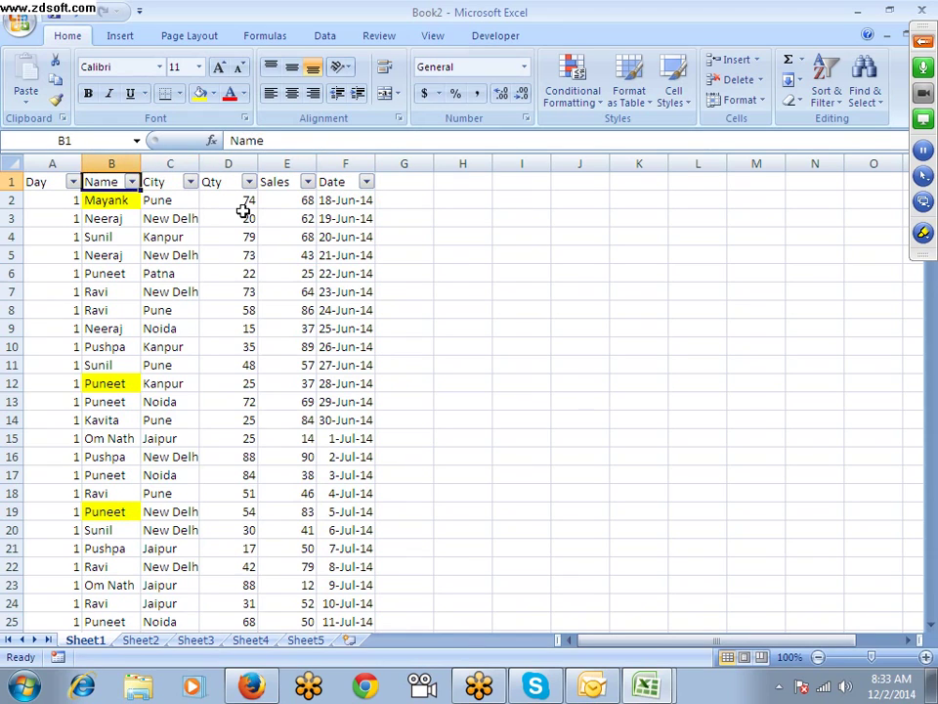
pyautogui.click(166, 183)
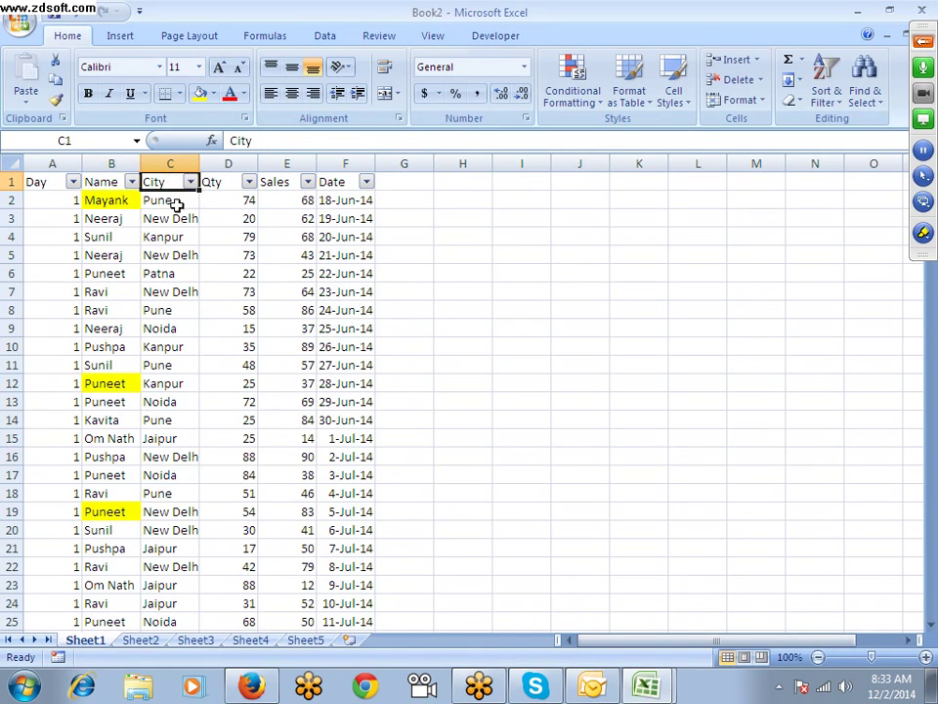
pyautogui.click(111, 184)
pyautogui.hotkey('ctrl', 'shift', 'l')
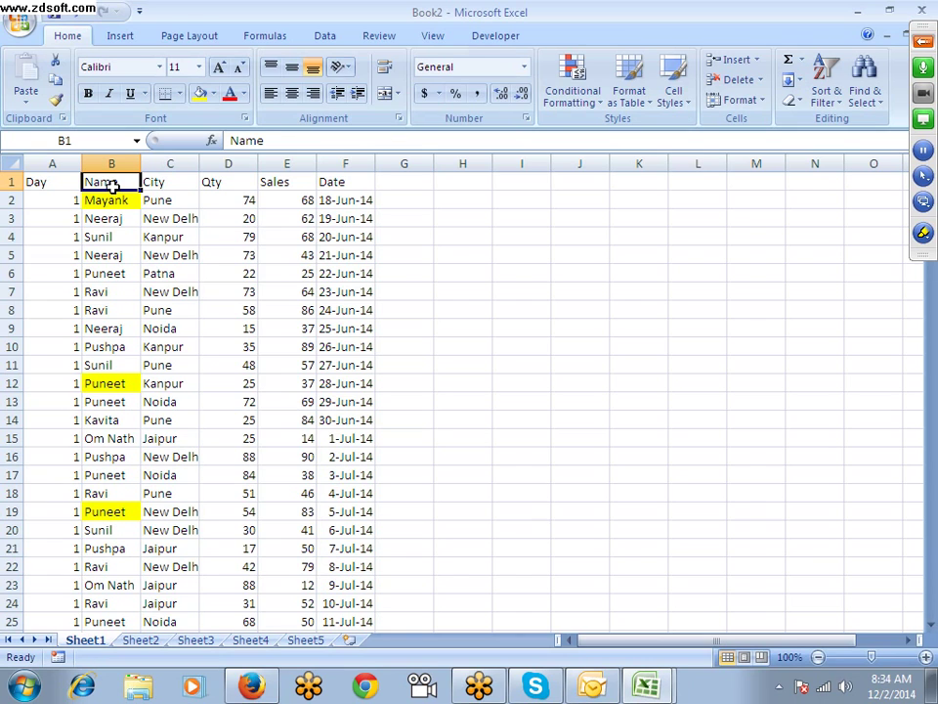
# Step: Insert a blank row above row 11 and undo the insertion, ending on the Name header
pyautogui.press('Down')
pyautogui.press('Down')
pyautogui.press('Down')
pyautogui.press('Down')
pyautogui.press('Down')
pyautogui.press('Down')
pyautogui.press('Down')
pyautogui.press('Down')
pyautogui.press('Down')
pyautogui.press('Down')
pyautogui.hotkey('shift', 'space')
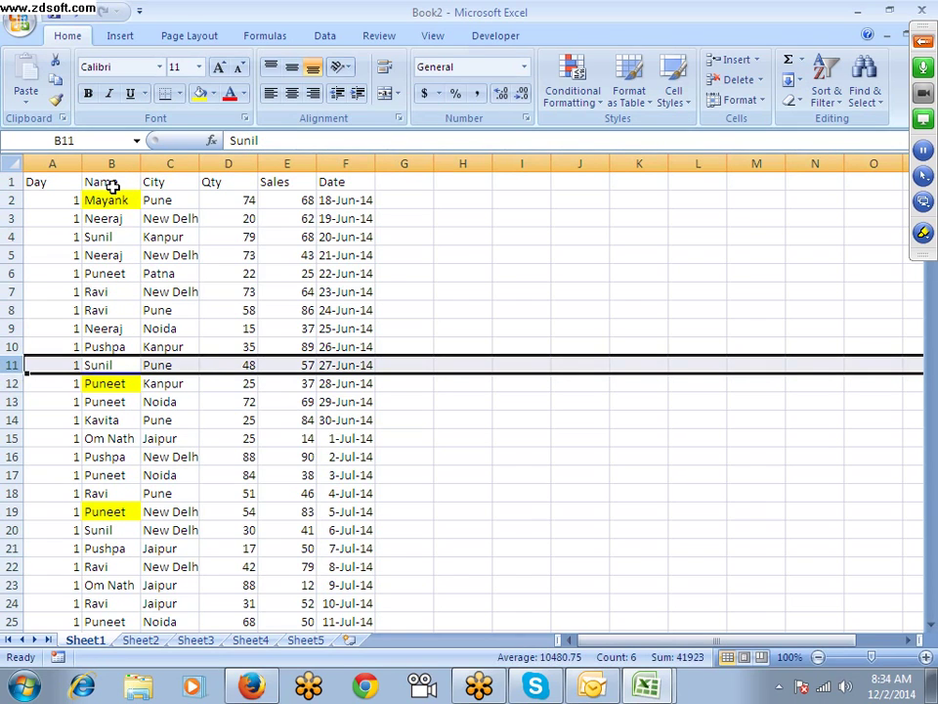
pyautogui.hotkey('ctrl', 'shift', '=')
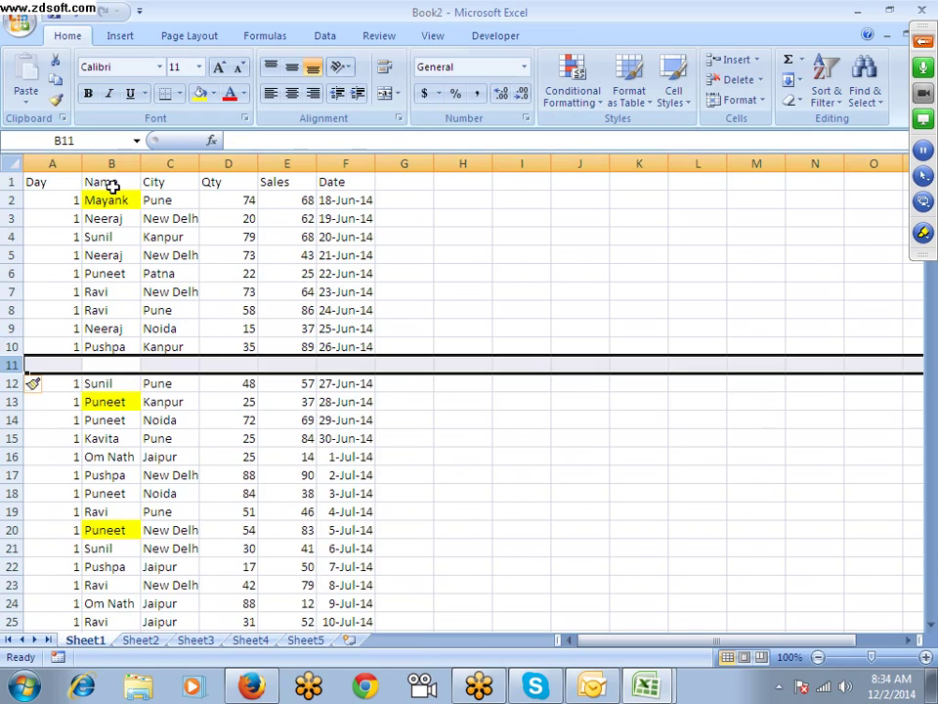
pyautogui.hotkey('ctrl', '-')
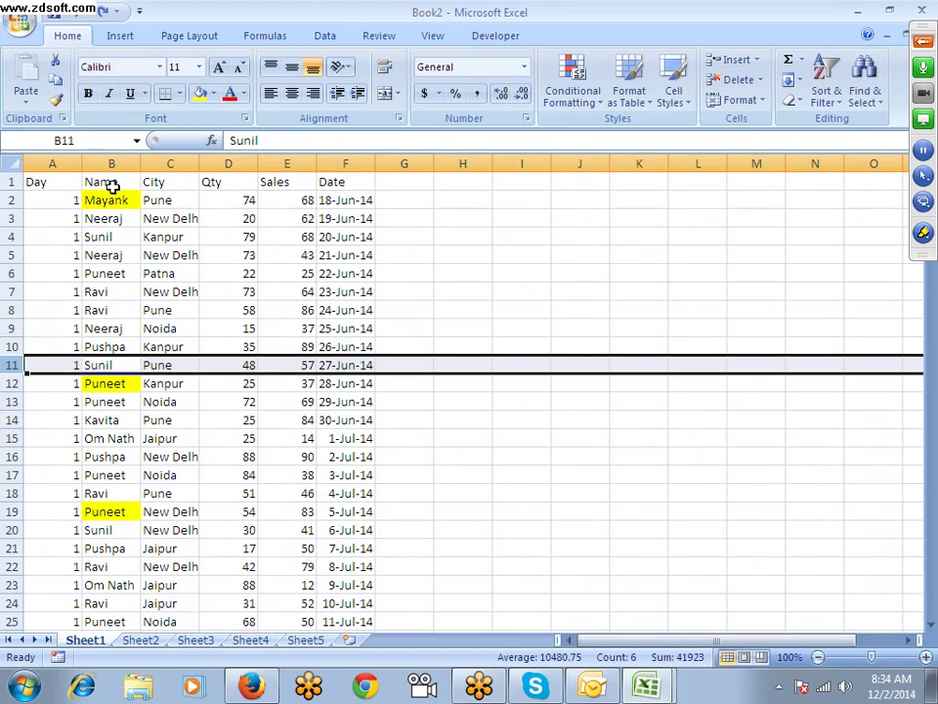
pyautogui.click(113, 187)
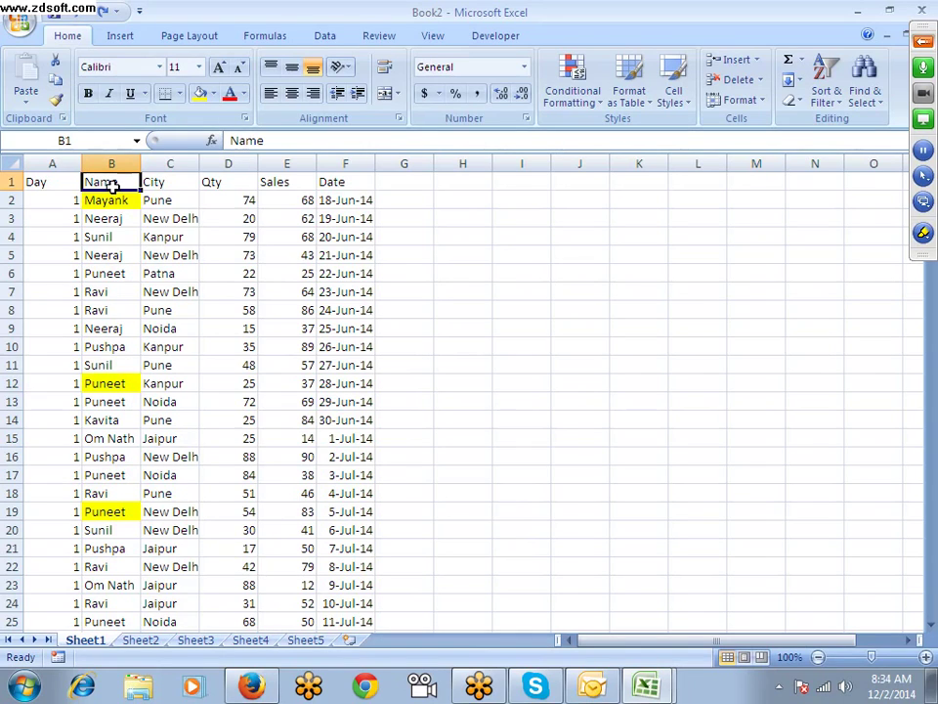
# Step: Go across the headers to cell A1 and toggle the table's AutoFilter on and off again
pyautogui.press('Right')
pyautogui.press('Right')
pyautogui.press('Right')
pyautogui.press('Right')
pyautogui.press('Right')
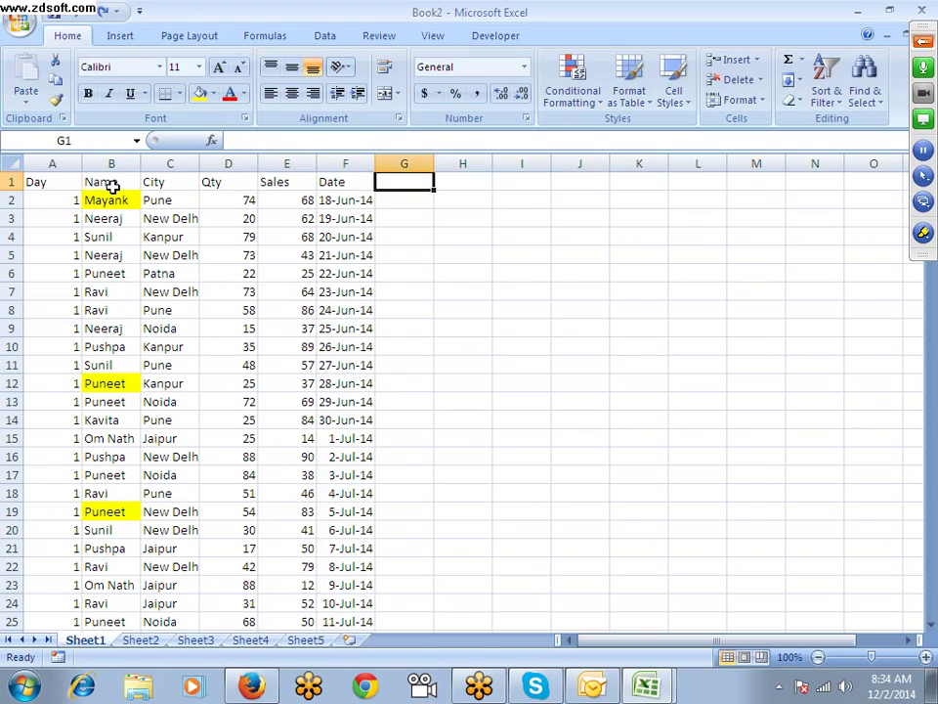
pyautogui.press('Left')
pyautogui.press('Home')
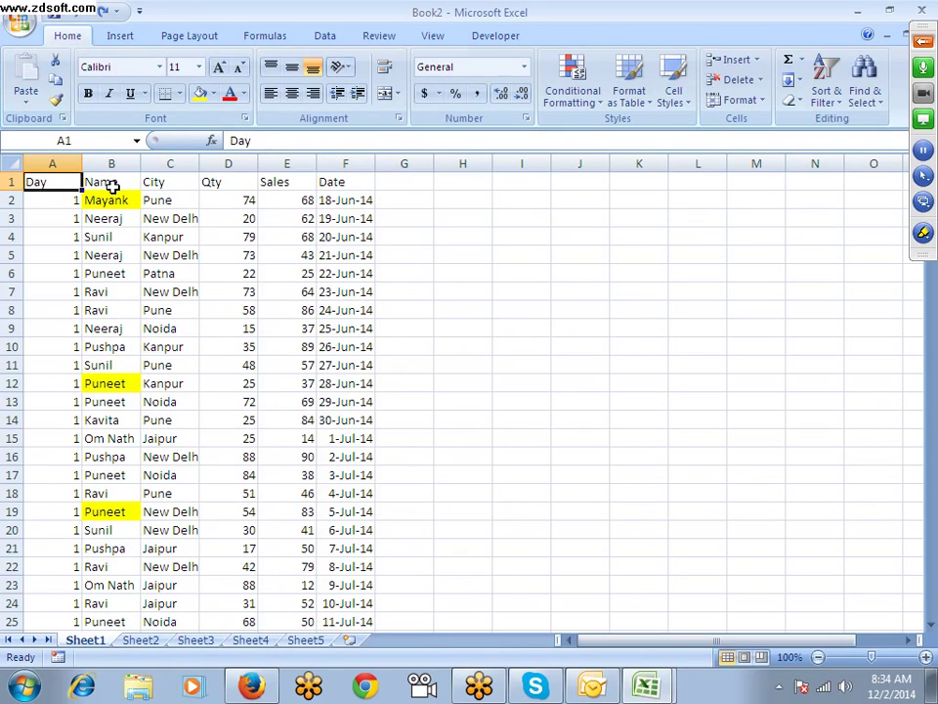
pyautogui.hotkey('ctrl', 'shift', 'l')
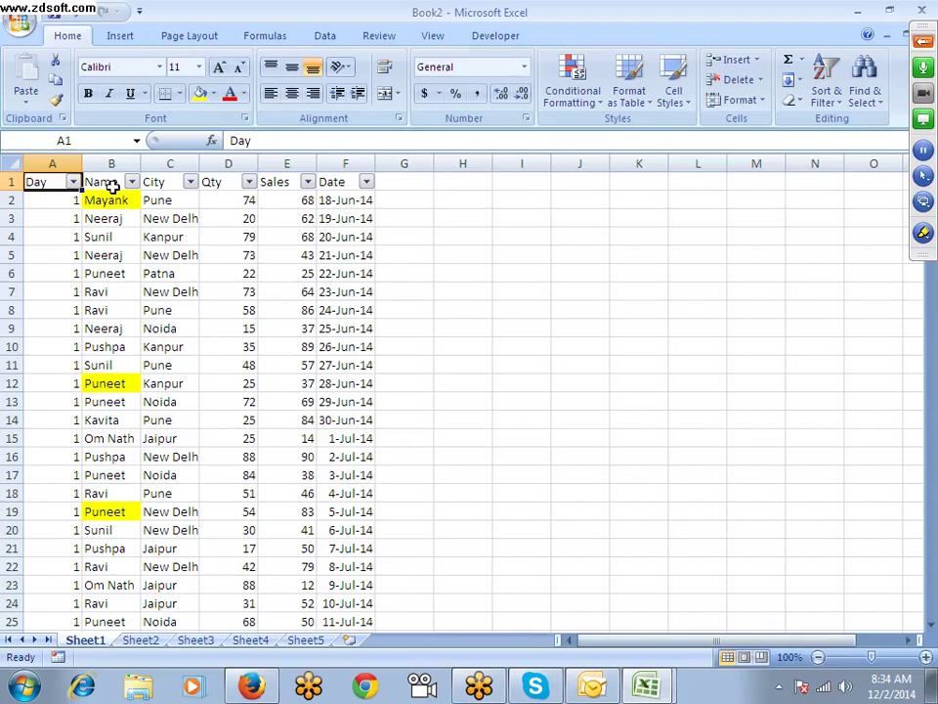
pyautogui.hotkey('ctrl', 'shift', 'l')
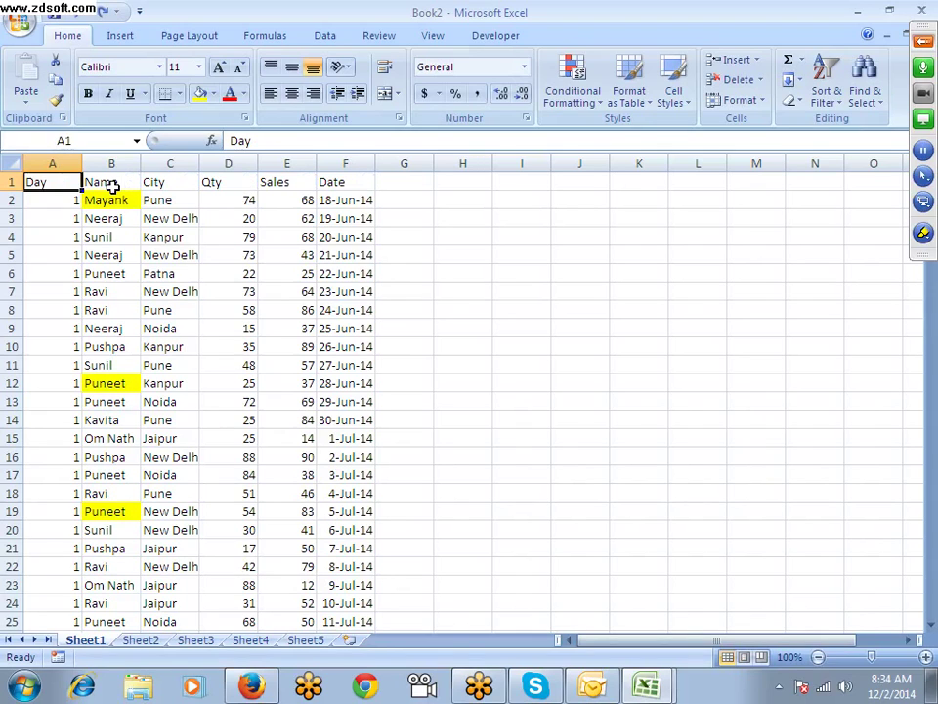
# Step: Check the Filter command among the sorting options and apply AutoFilter to the table from the Day header in A1
pyautogui.click(810, 98)
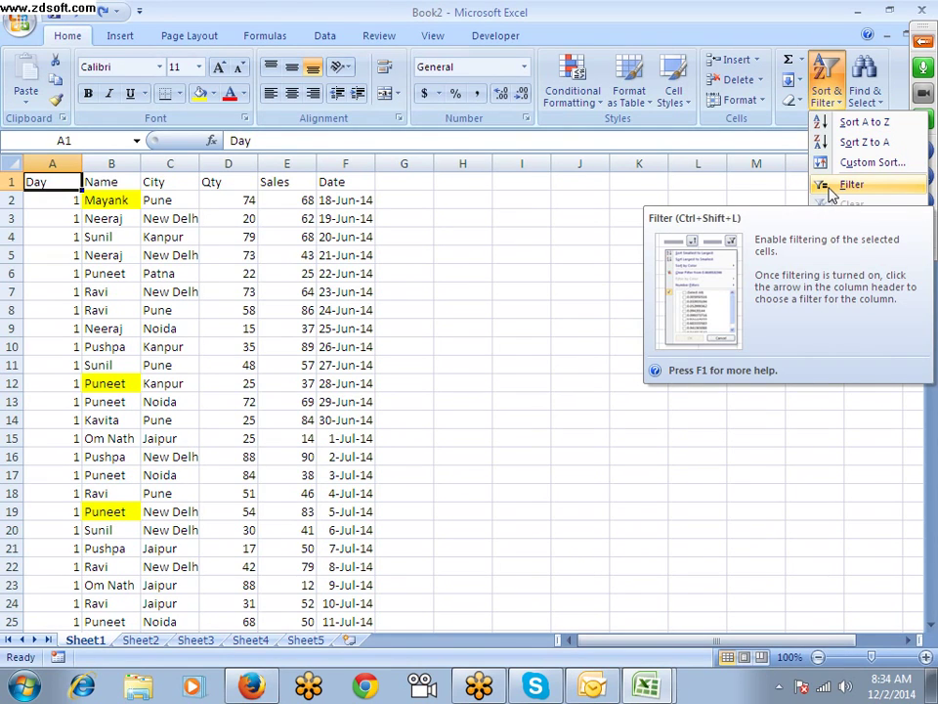
pyautogui.click(118, 220)
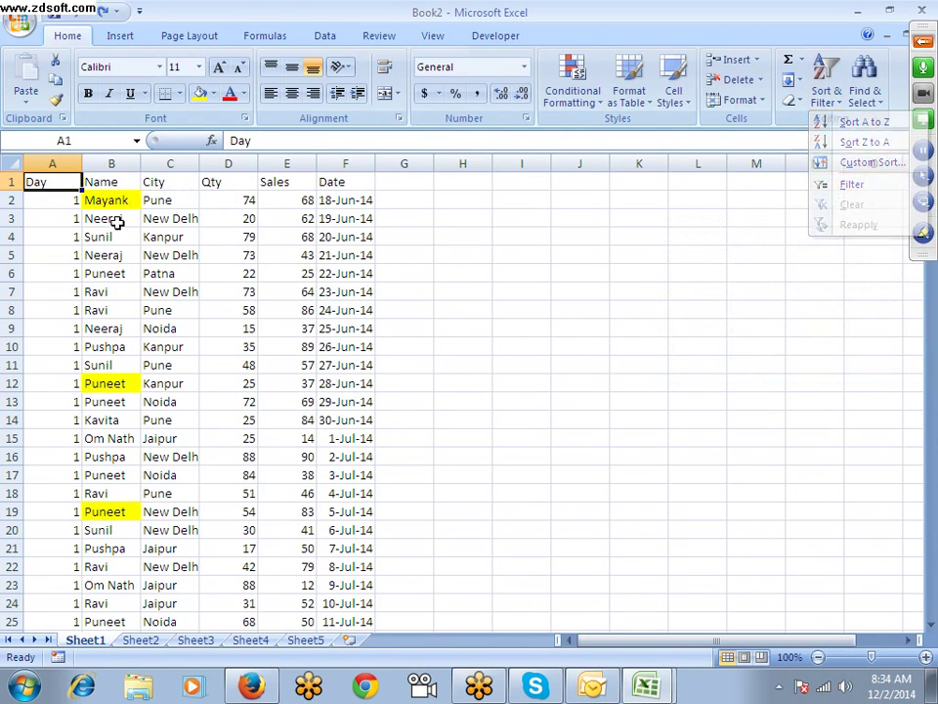
pyautogui.click(119, 256)
pyautogui.click(221, 270)
pyautogui.click(165, 214)
pyautogui.click(62, 181)
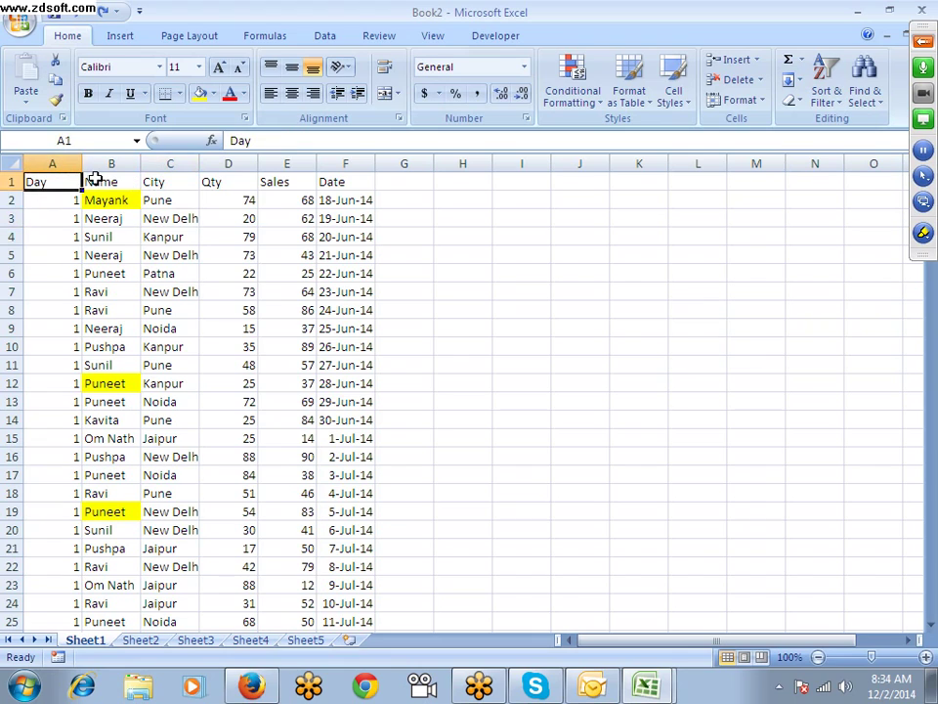
pyautogui.hotkey('ctrl', 'shift', 'l')
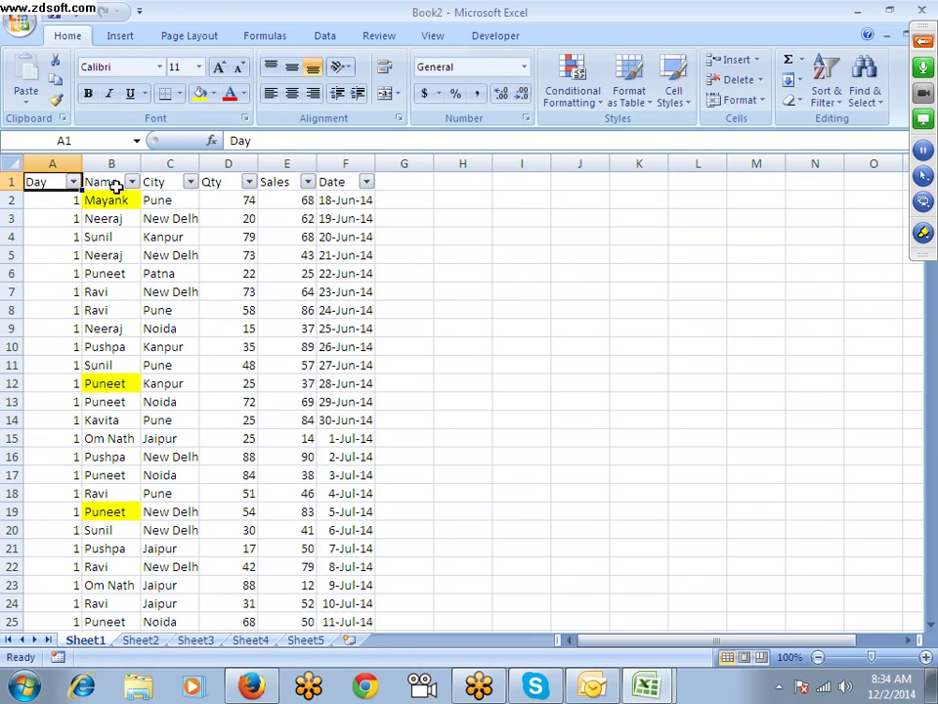
# Step: Filter the Name column to show only the rows of the last name in its value list
pyautogui.click(112, 183)
pyautogui.click(112, 201)
pyautogui.click(122, 271)
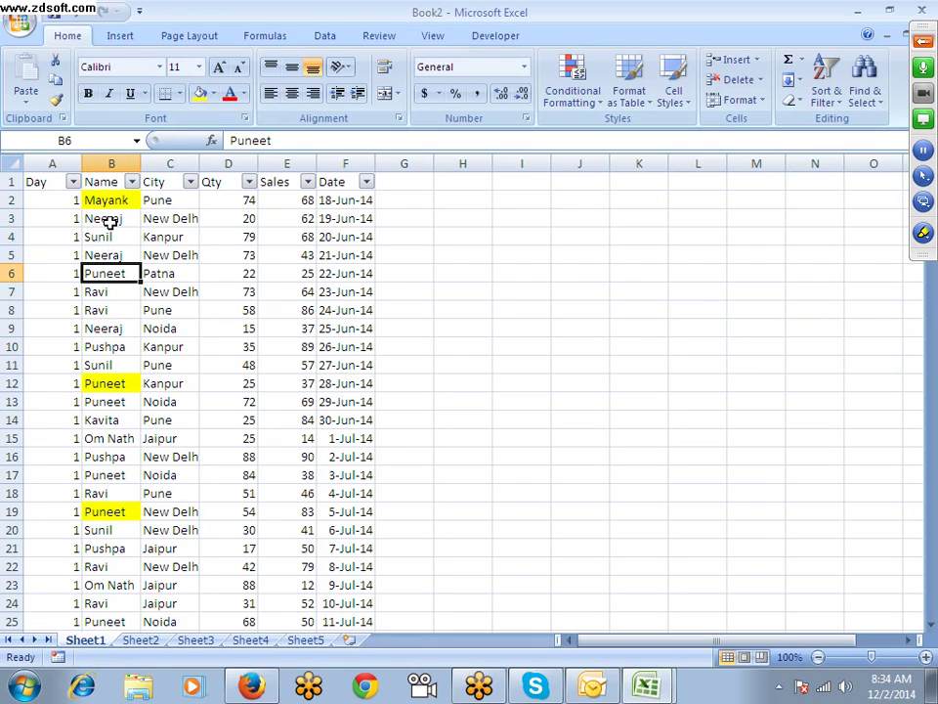
pyautogui.click(109, 186)
pyautogui.click(112, 218)
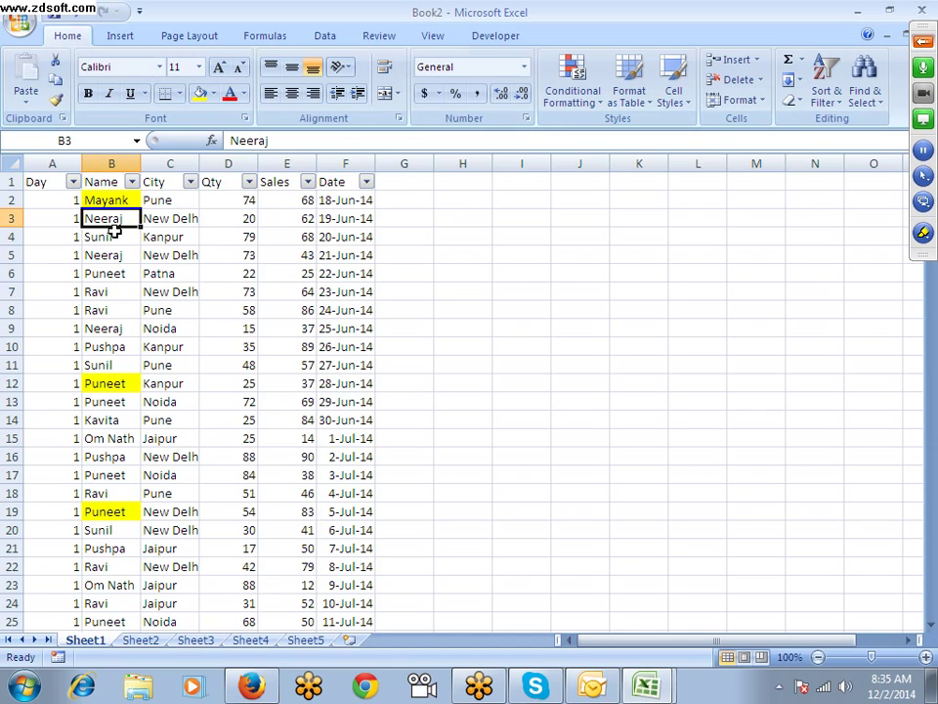
pyautogui.click(131, 182)
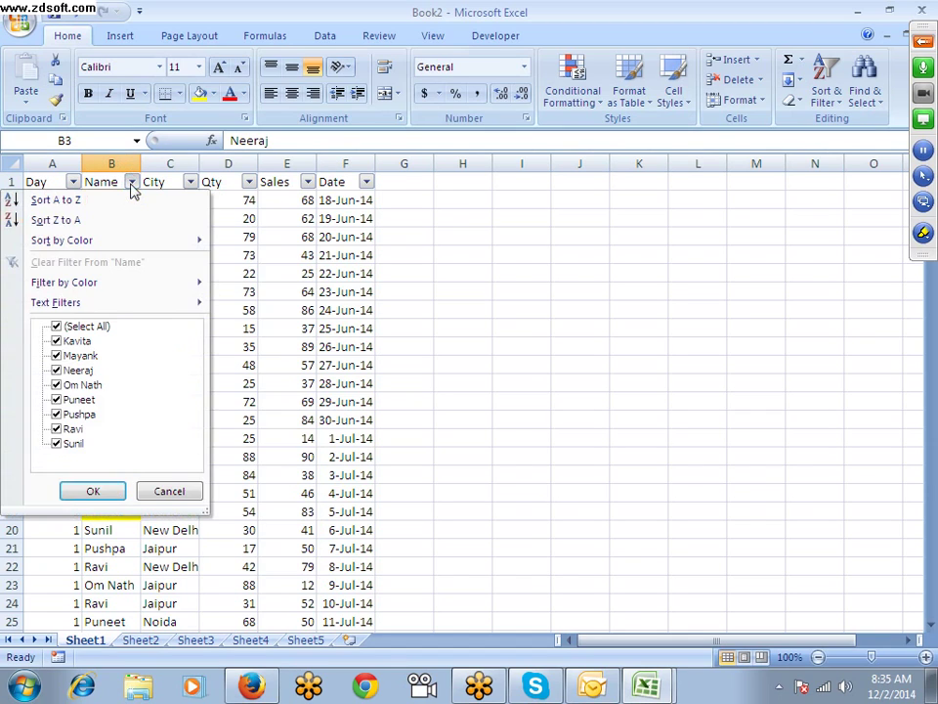
pyautogui.click(57, 327)
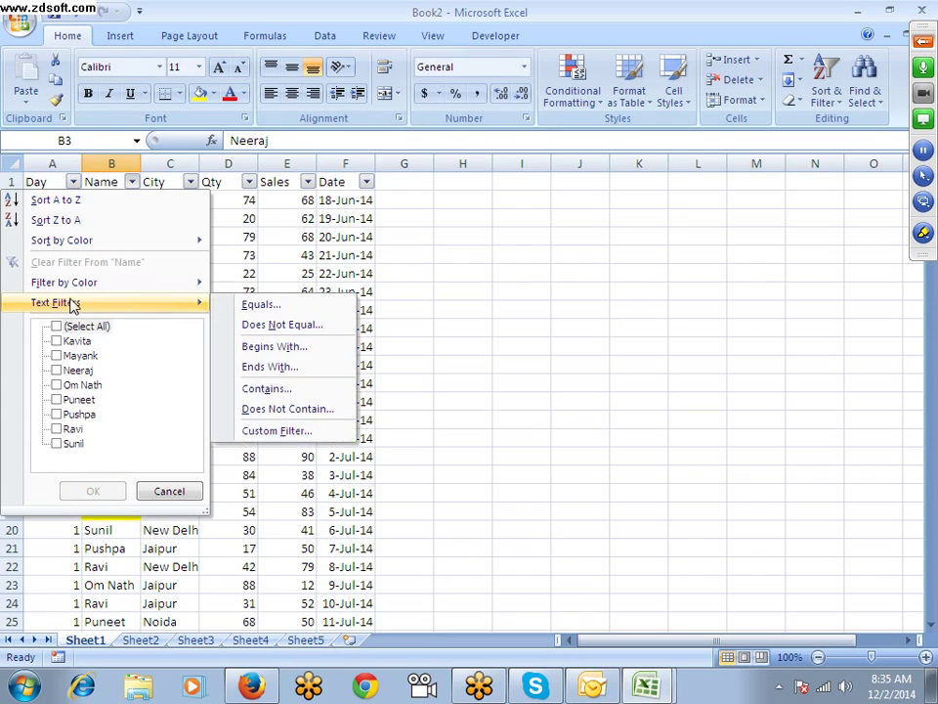
pyautogui.click(57, 445)
pyautogui.click(91, 491)
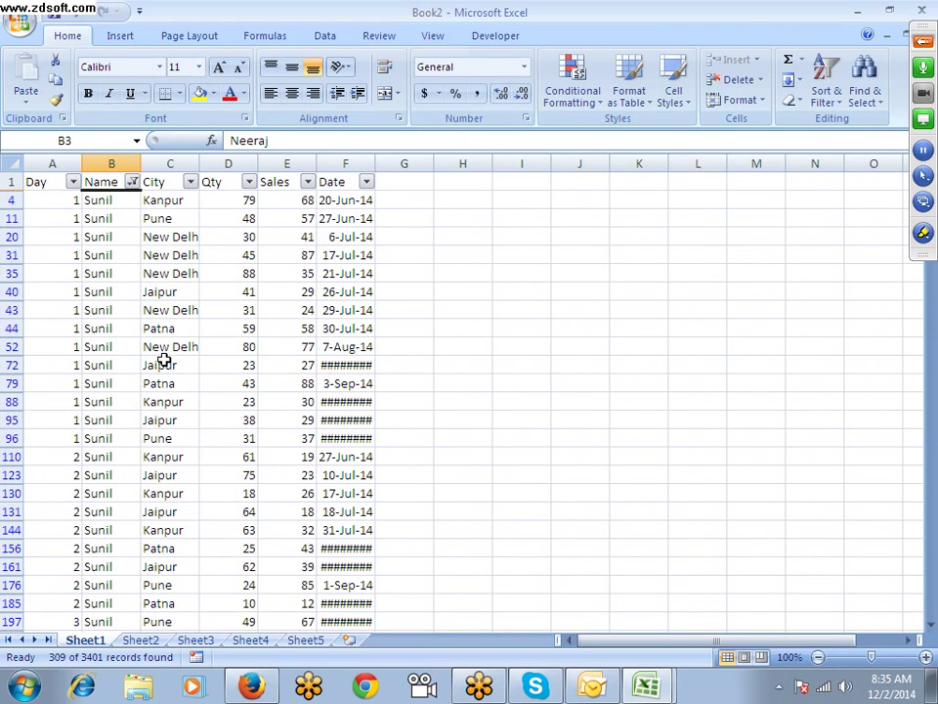
# Step: Extend the Name column's filter to also include the second and seventh names in its value list
pyautogui.press('Down')
pyautogui.hotkey('ctrl', 'Down')
pyautogui.press('Up')
pyautogui.hotkey('ctrl', 'Up')
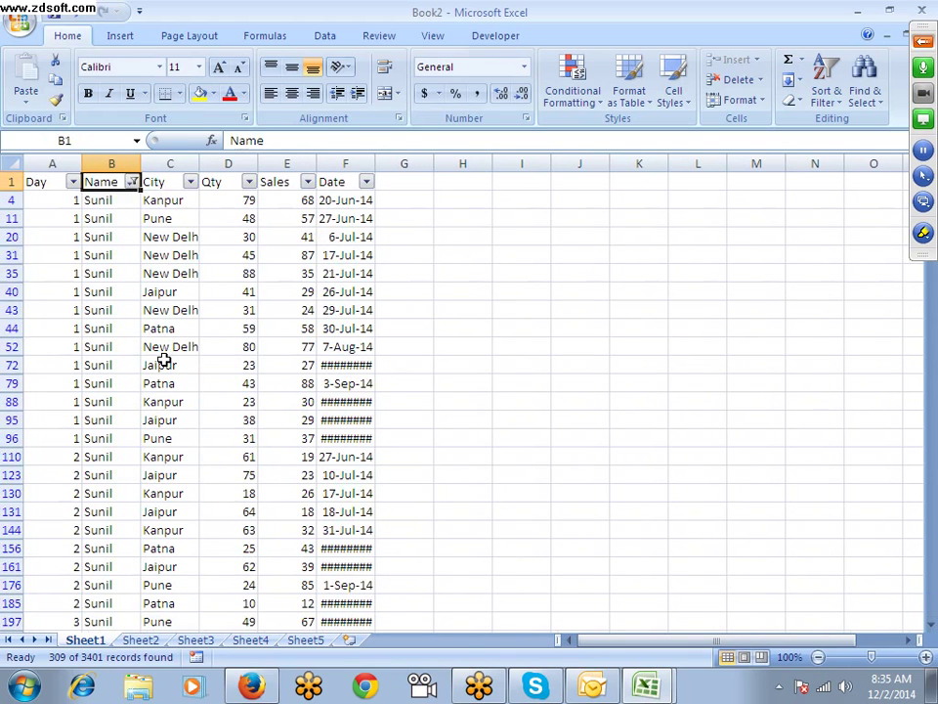
pyautogui.press('Down')
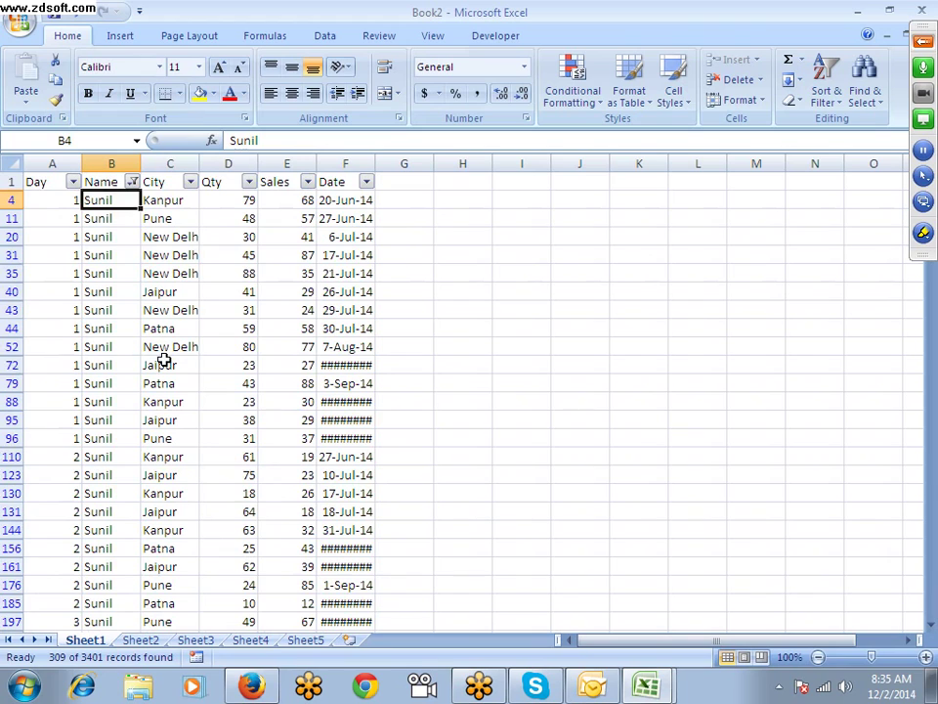
pyautogui.click(132, 181)
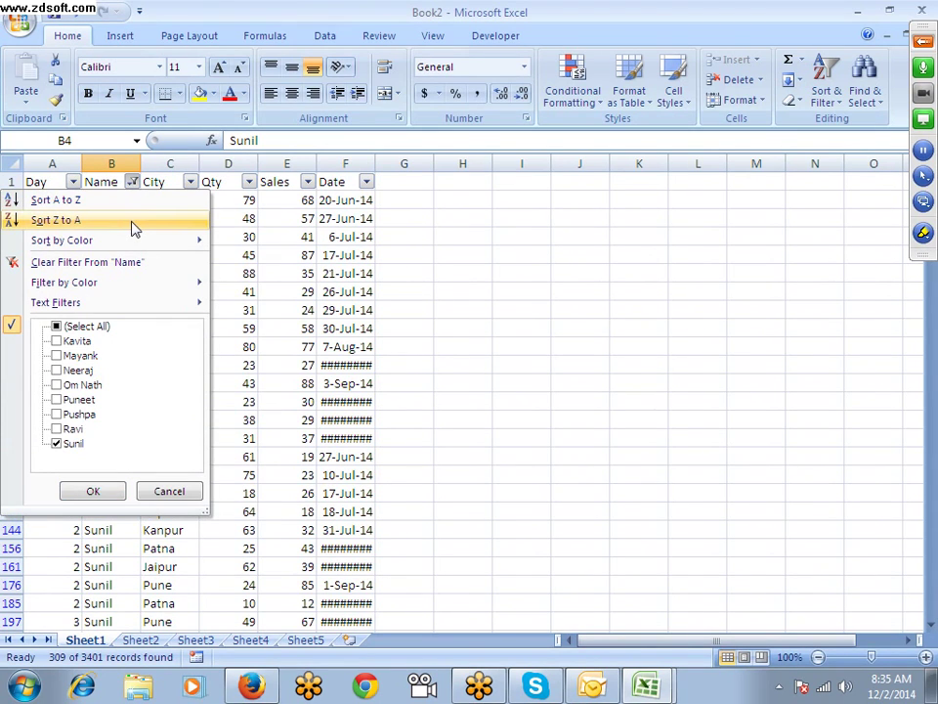
pyautogui.click(56, 428)
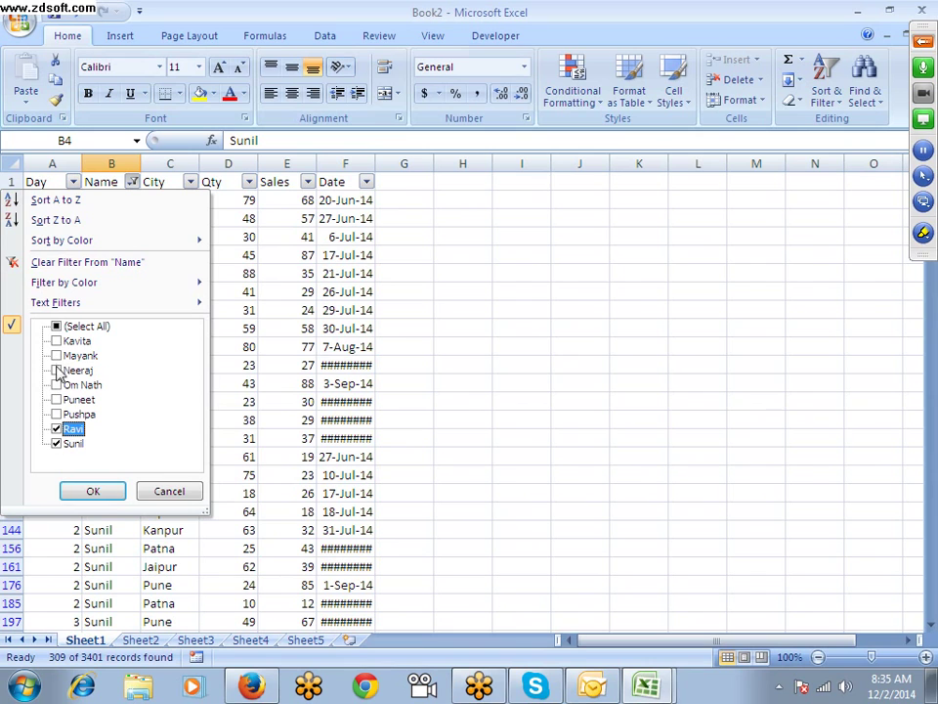
pyautogui.click(55, 355)
pyautogui.click(101, 493)
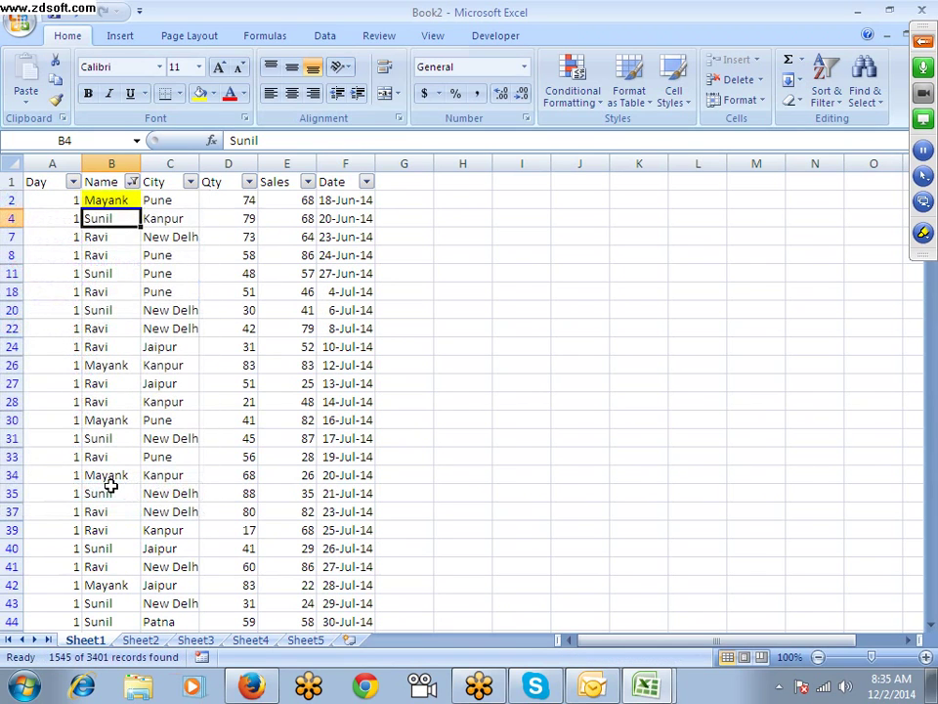
# Step: Reset the Name column's filter to include all names
pyautogui.hotkey('ctrl', 'Up')
pyautogui.hotkey('ctrl', 'Down')
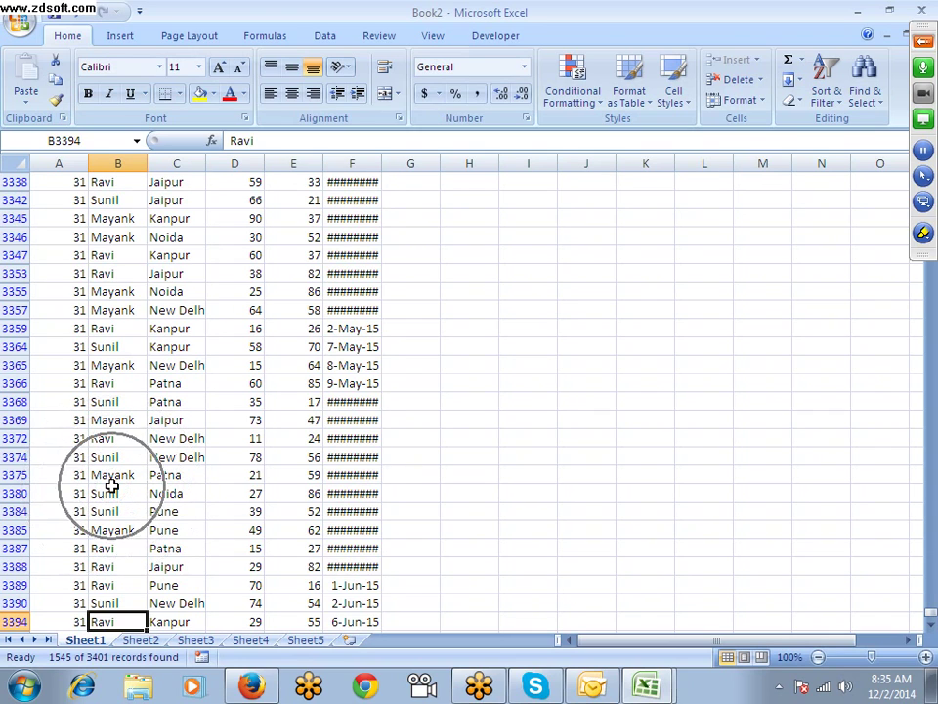
pyautogui.hotkey('ctrl', 'Up')
pyautogui.click(132, 182)
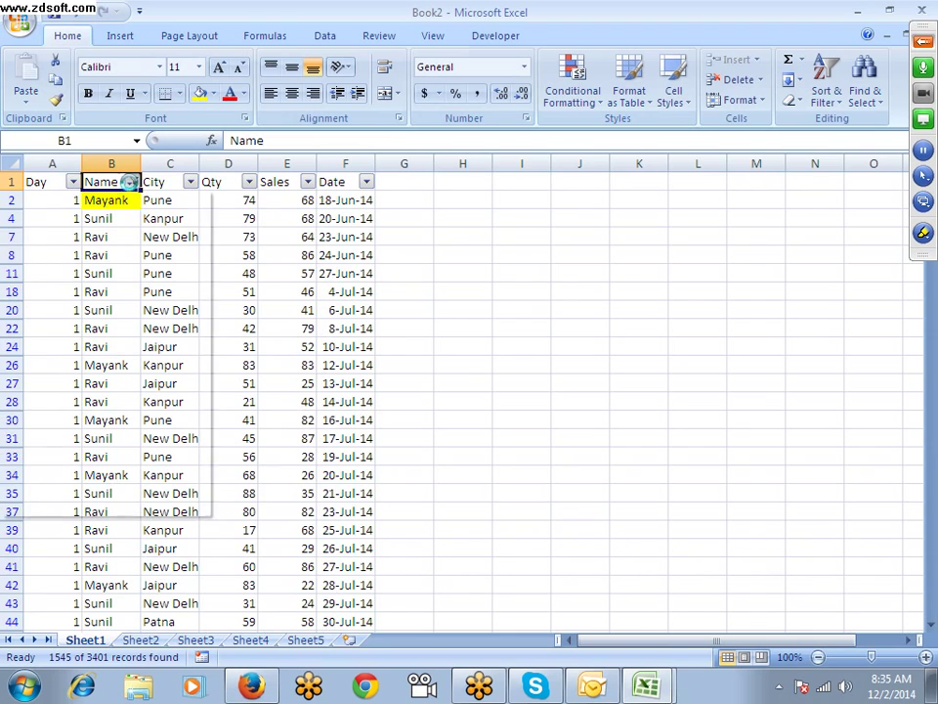
pyautogui.click(73, 328)
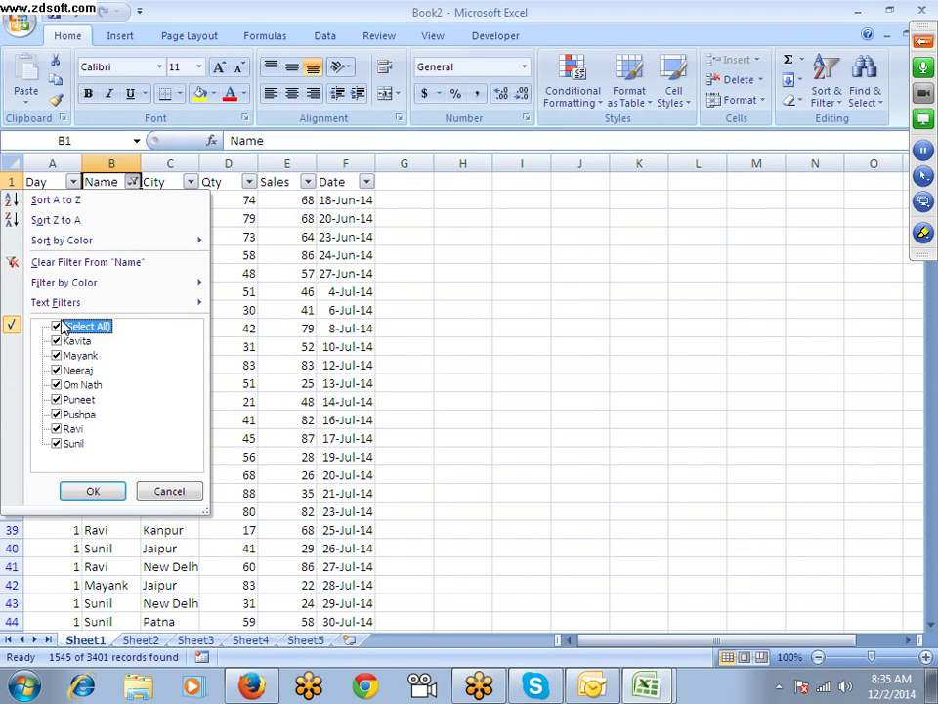
pyautogui.click(97, 491)
# Step: Filter the Name column with an Equals text filter for the last name in its value list
pyautogui.click(105, 274)
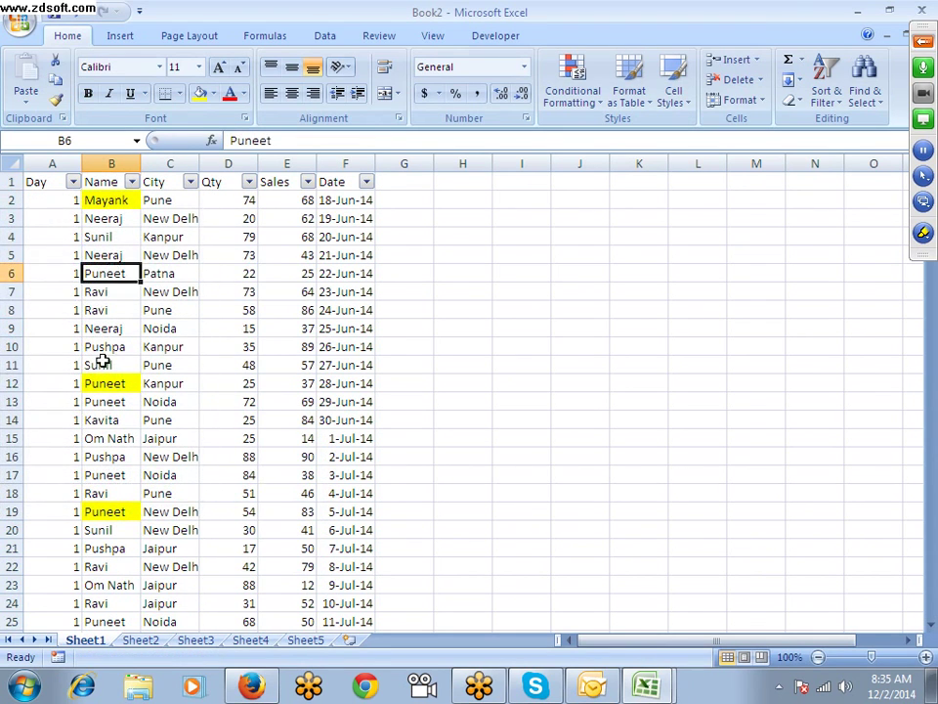
pyautogui.click(108, 438)
pyautogui.click(105, 182)
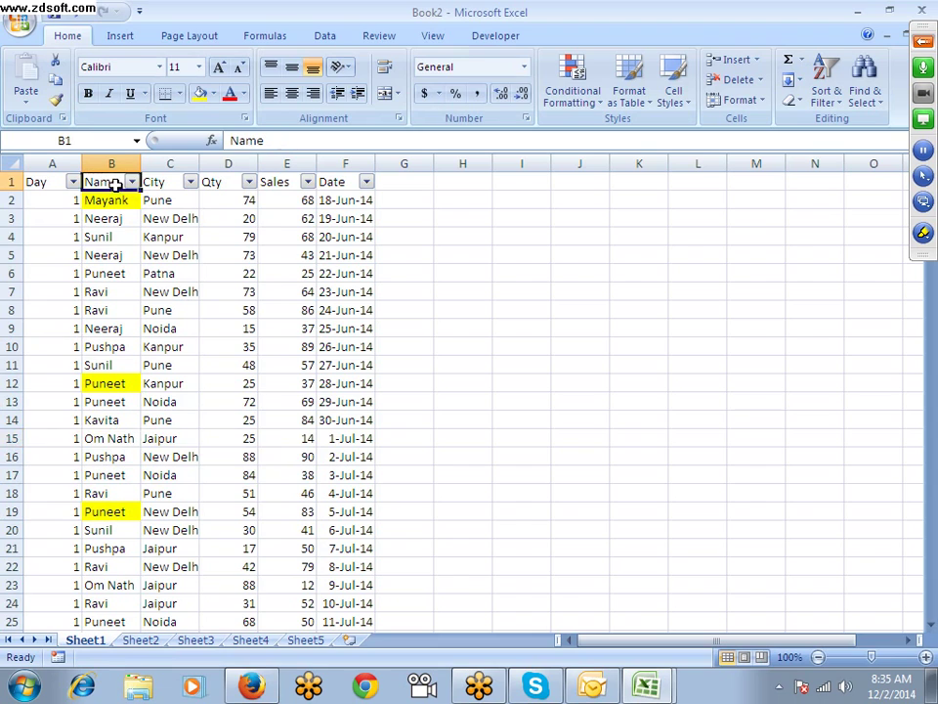
pyautogui.click(132, 182)
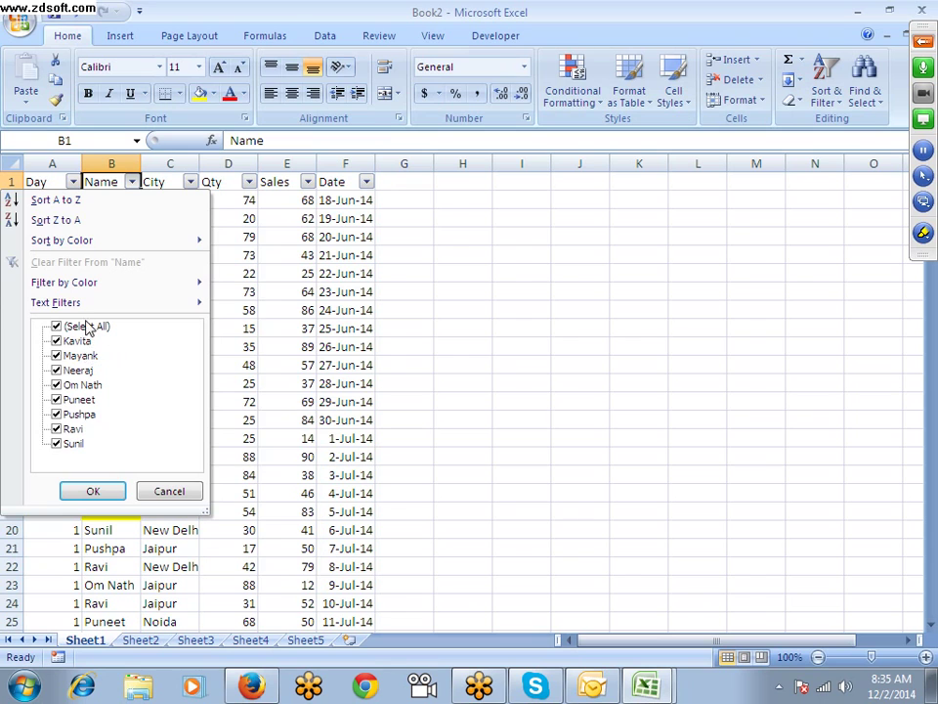
pyautogui.moveTo(88, 307)
pyautogui.click(235, 309)
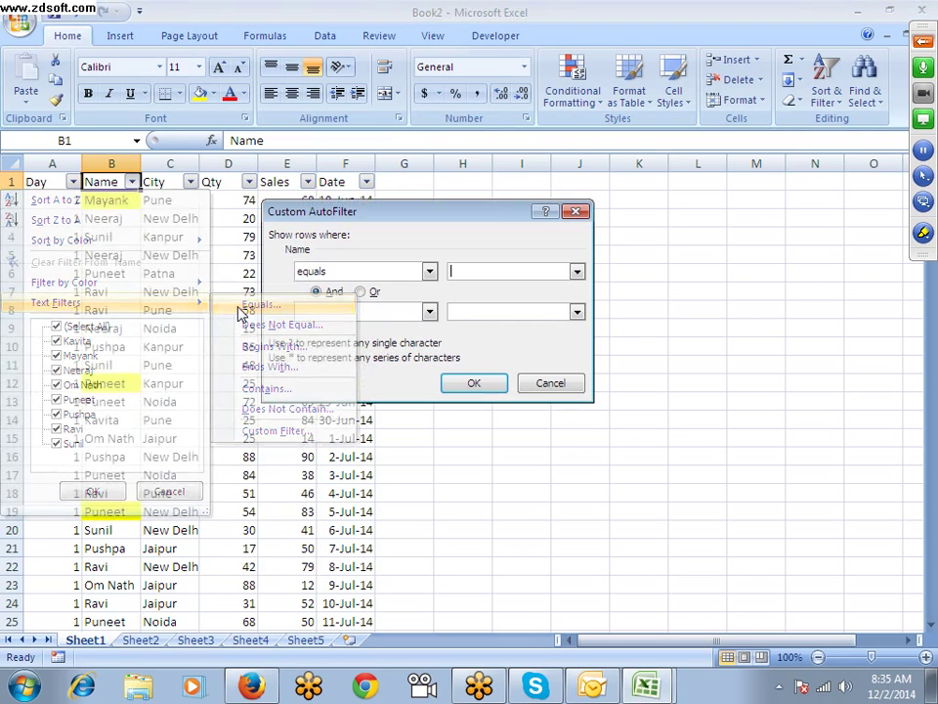
pyautogui.write('Sunil')
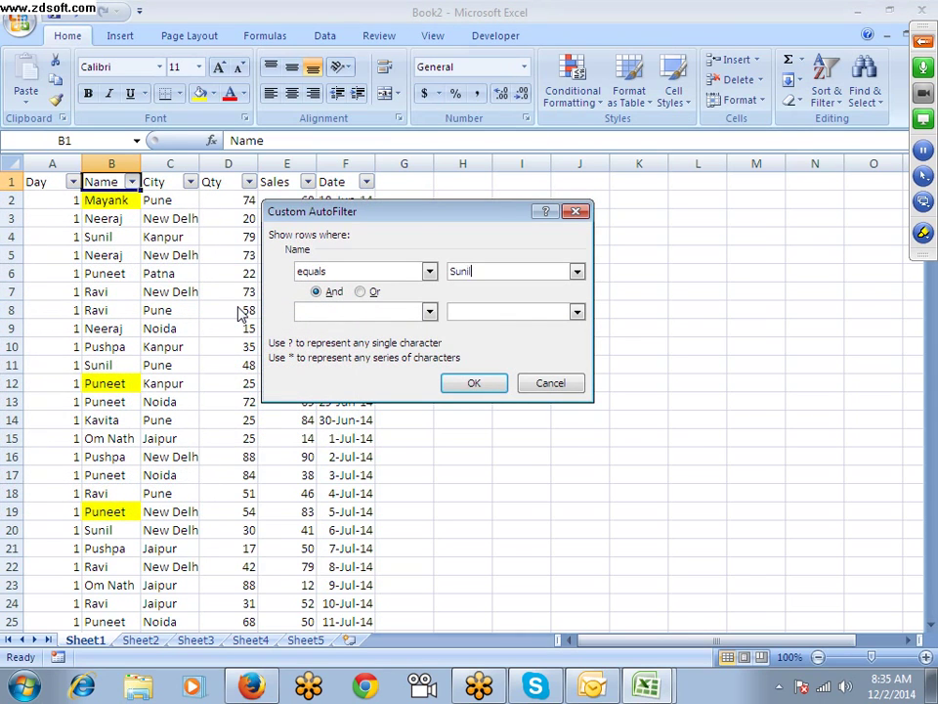
pyautogui.press('Return')
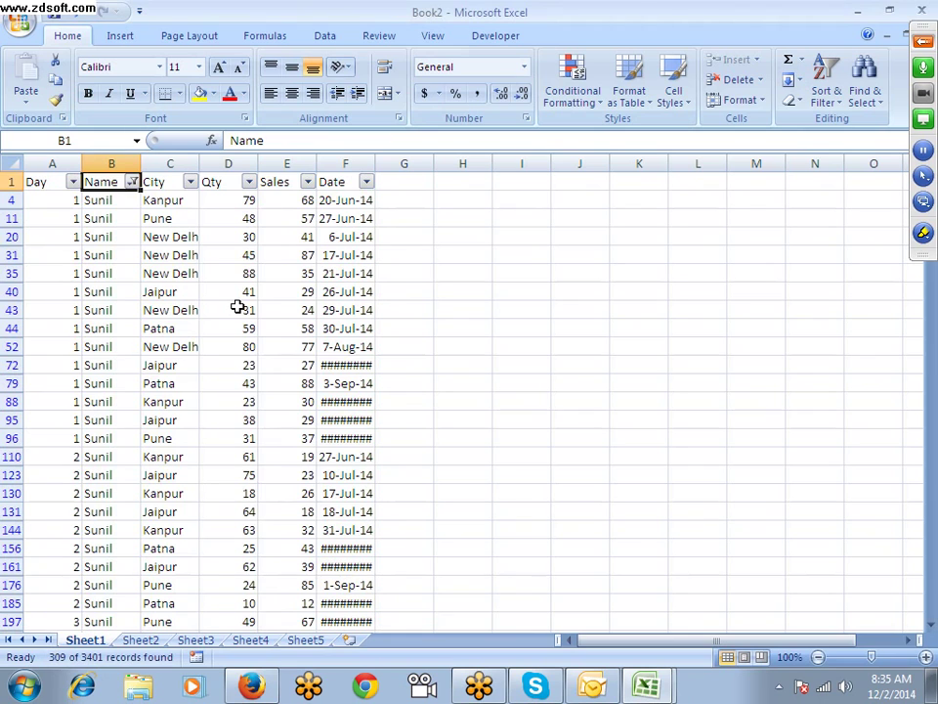
# Step: Clear the filtering by turning AutoFilter off and on again, and filter the Name column by yellow cell color
pyautogui.hotkey('ctrl', 'shift', 'l')
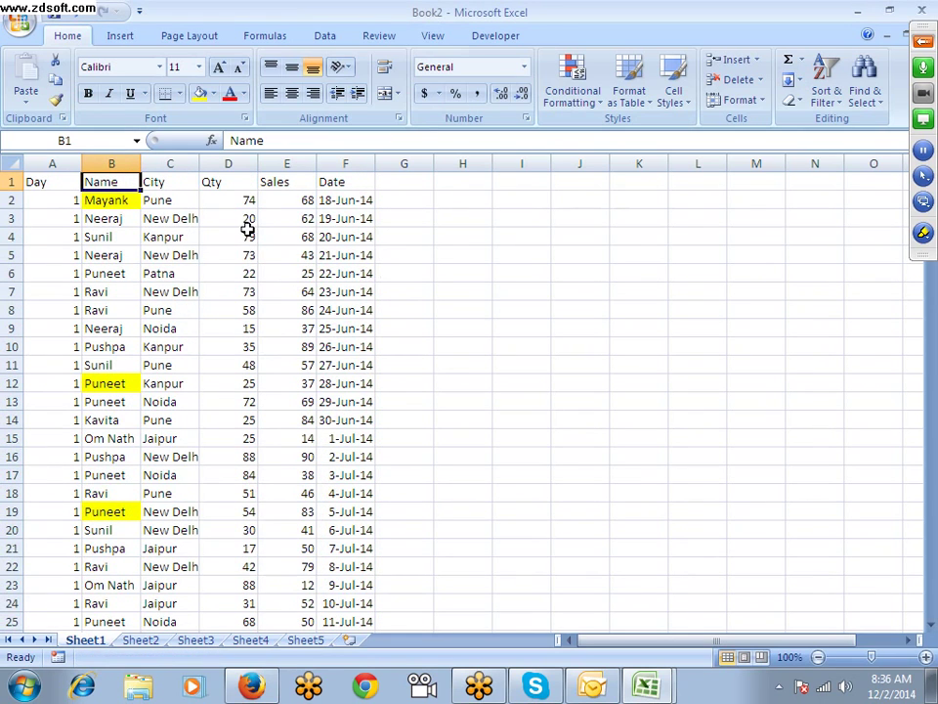
pyautogui.hotkey('ctrl', 'shift', 'l')
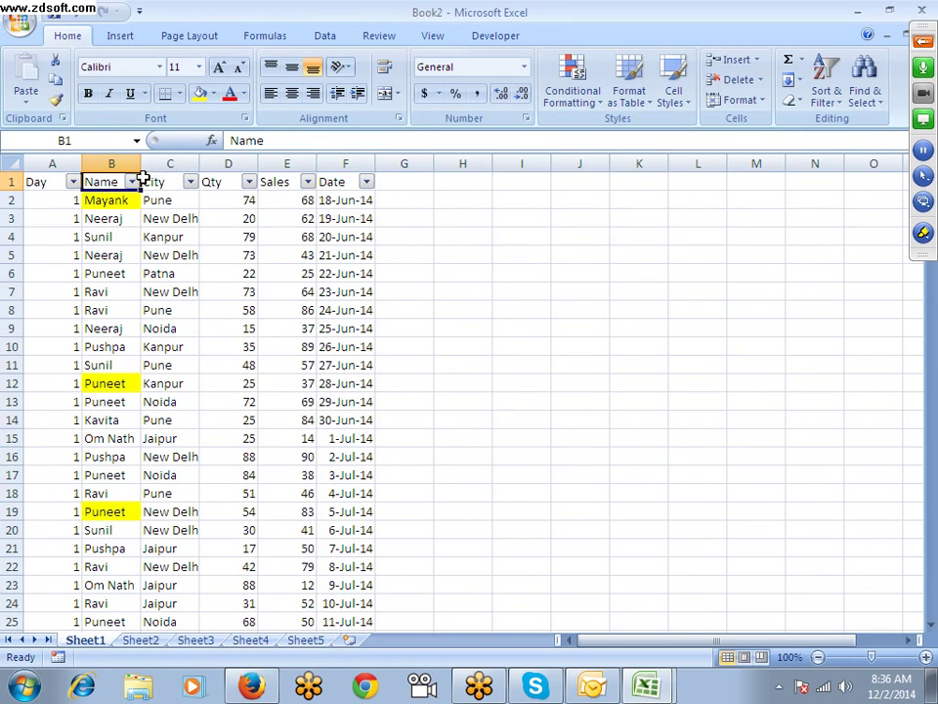
pyautogui.click(131, 183)
pyautogui.click(136, 187)
pyautogui.click(136, 188)
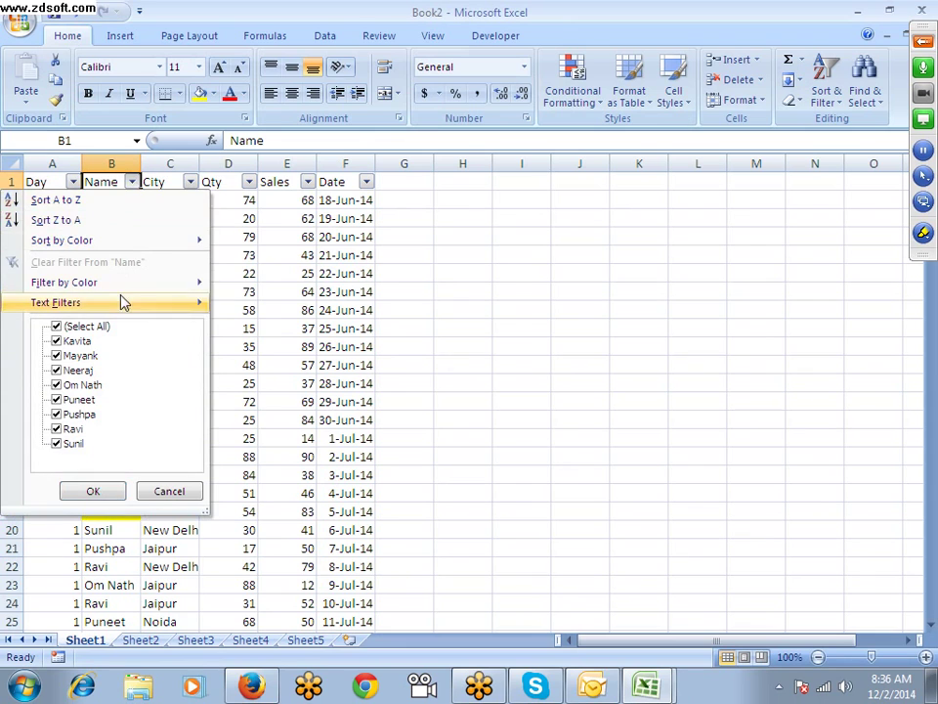
pyautogui.moveTo(121, 289)
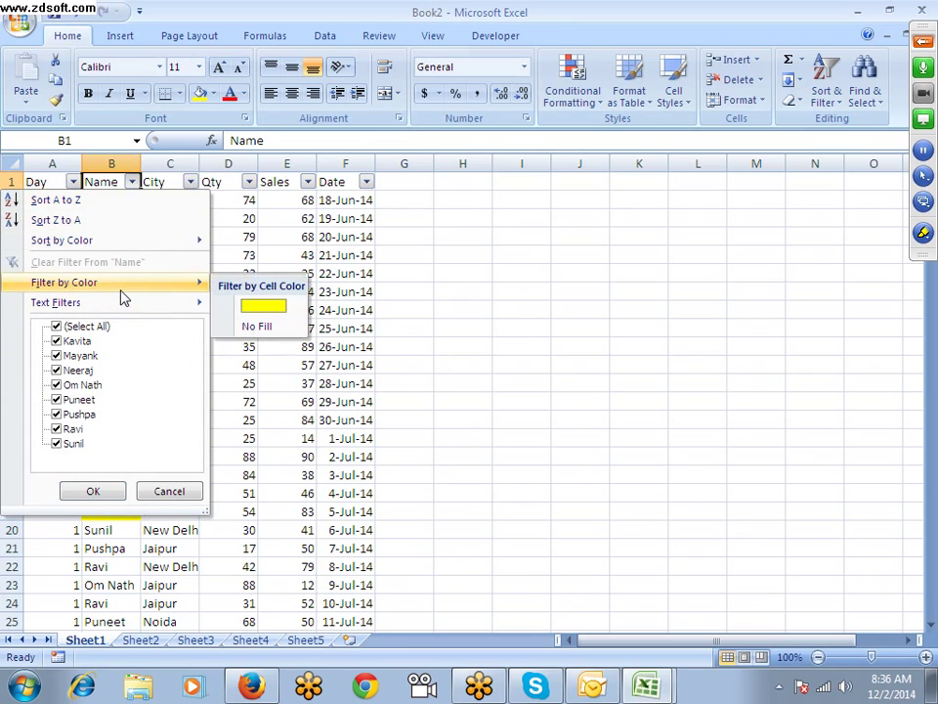
pyautogui.click(242, 311)
pyautogui.moveTo(123, 201); pyautogui.dragTo(127, 231)
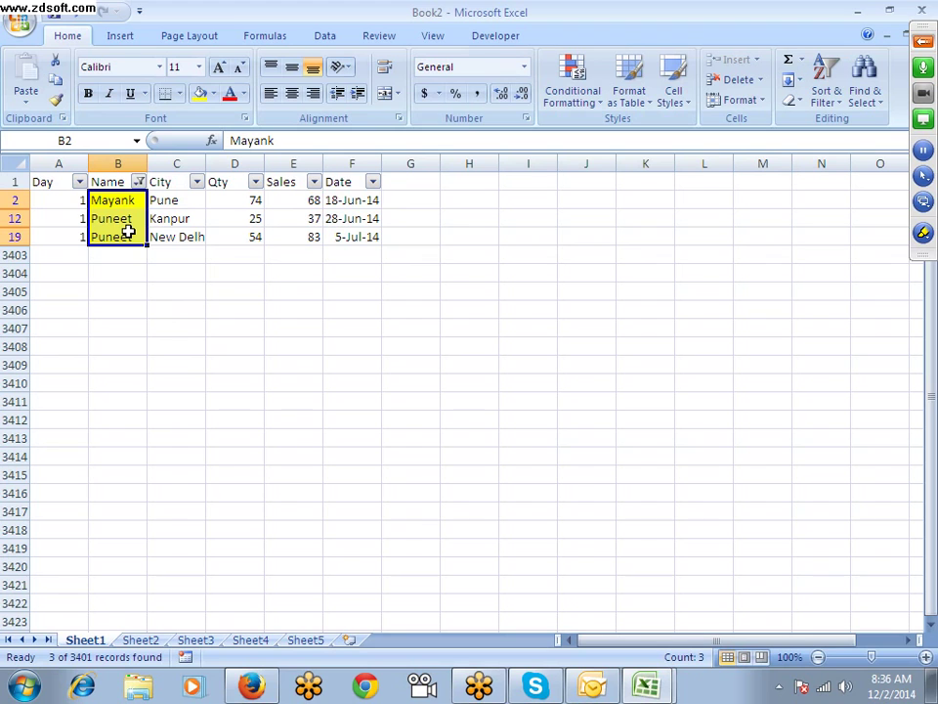
# Step: Reset the Name column's color filter so that all names are included
pyautogui.click(139, 182)
pyautogui.click(58, 328)
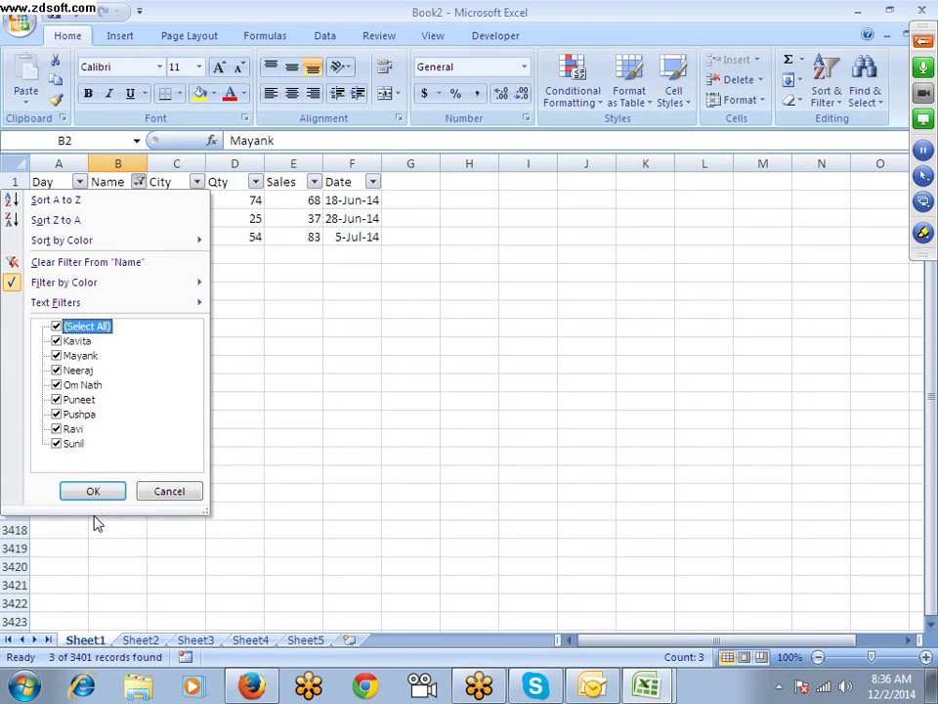
pyautogui.click(92, 492)
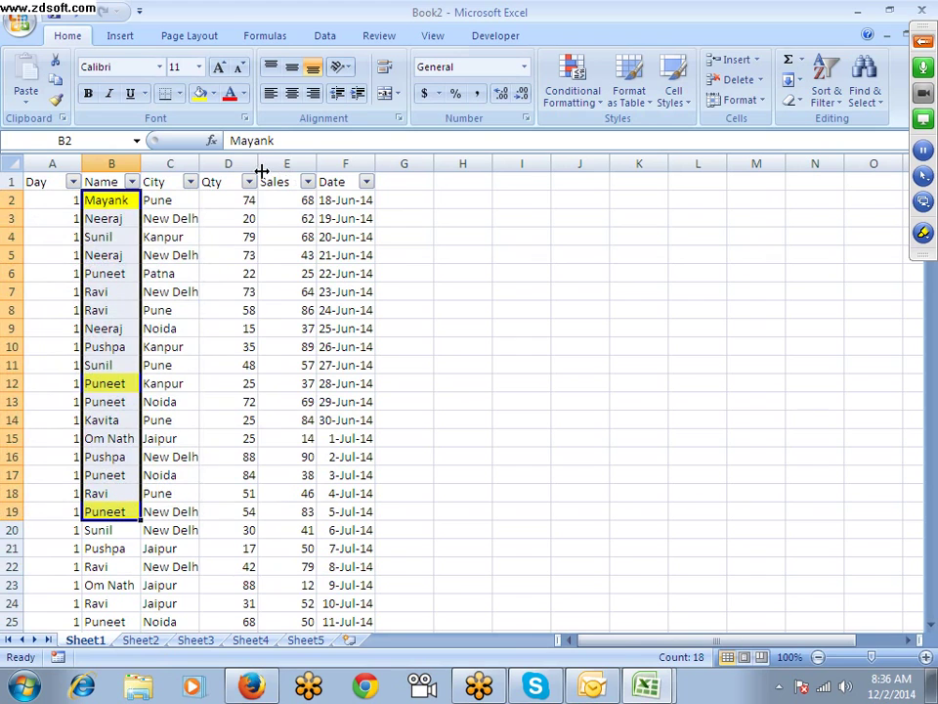
# Step: Apply the conditional formatting icon set with uncircled check mark, exclamation mark and cross to the Qty column
pyautogui.click(251, 163)
pyautogui.click(568, 96)
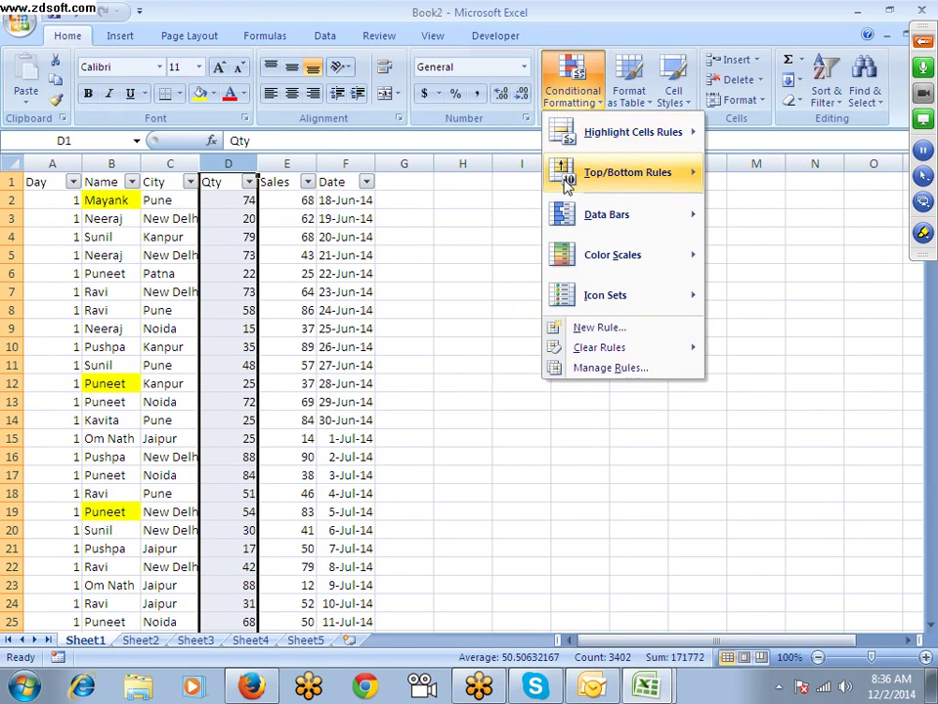
pyautogui.moveTo(662, 293)
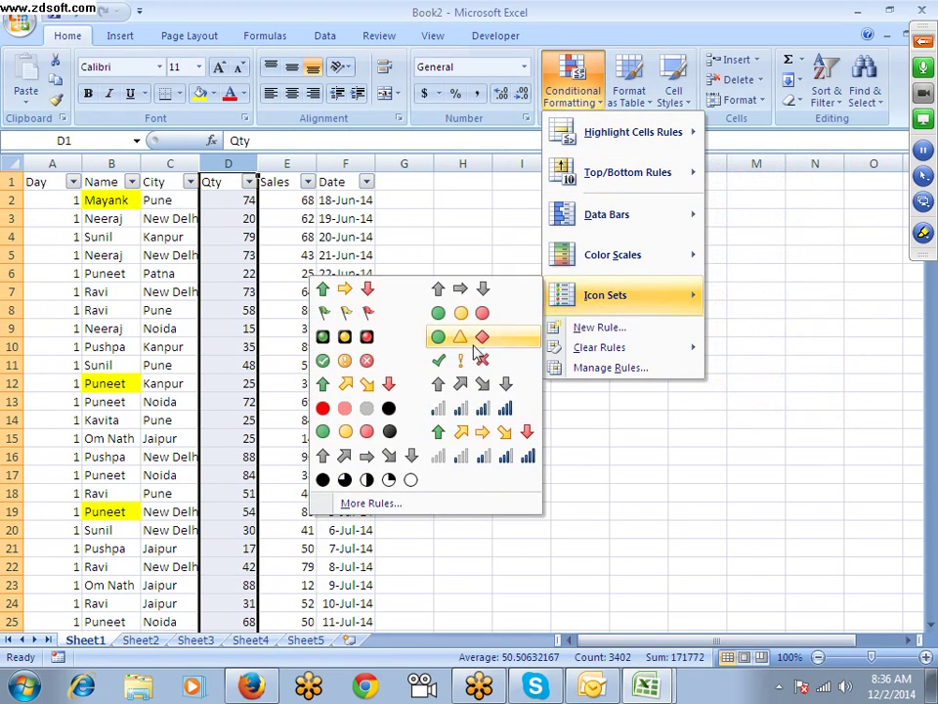
pyautogui.click(469, 359)
# Step: Filter the Qty column by cell icon to show only the rows with the red cross
pyautogui.click(250, 182)
pyautogui.moveTo(220, 291)
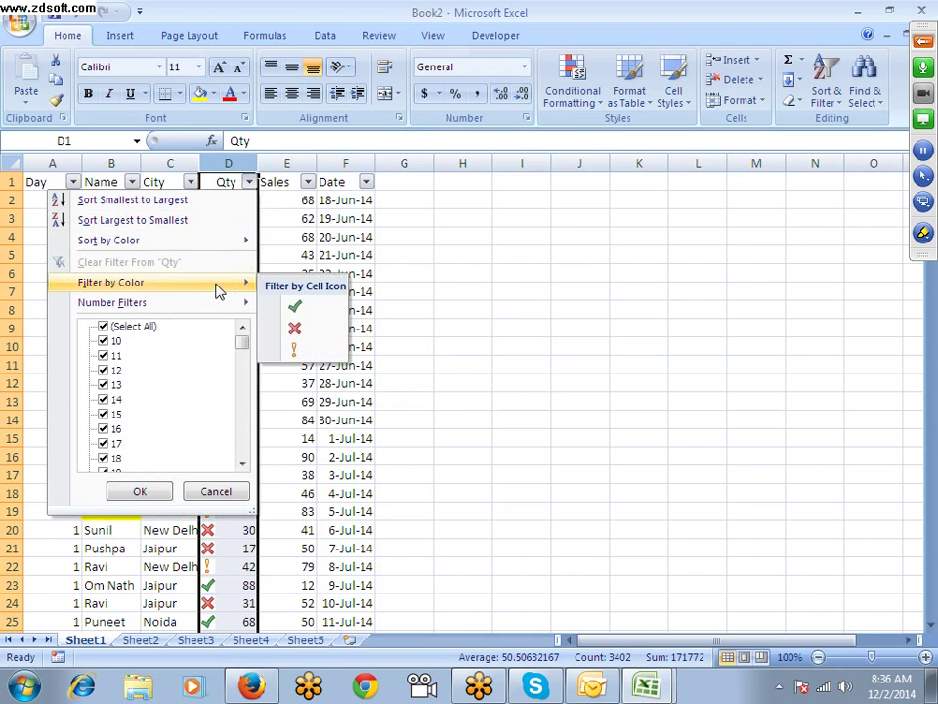
pyautogui.click(292, 329)
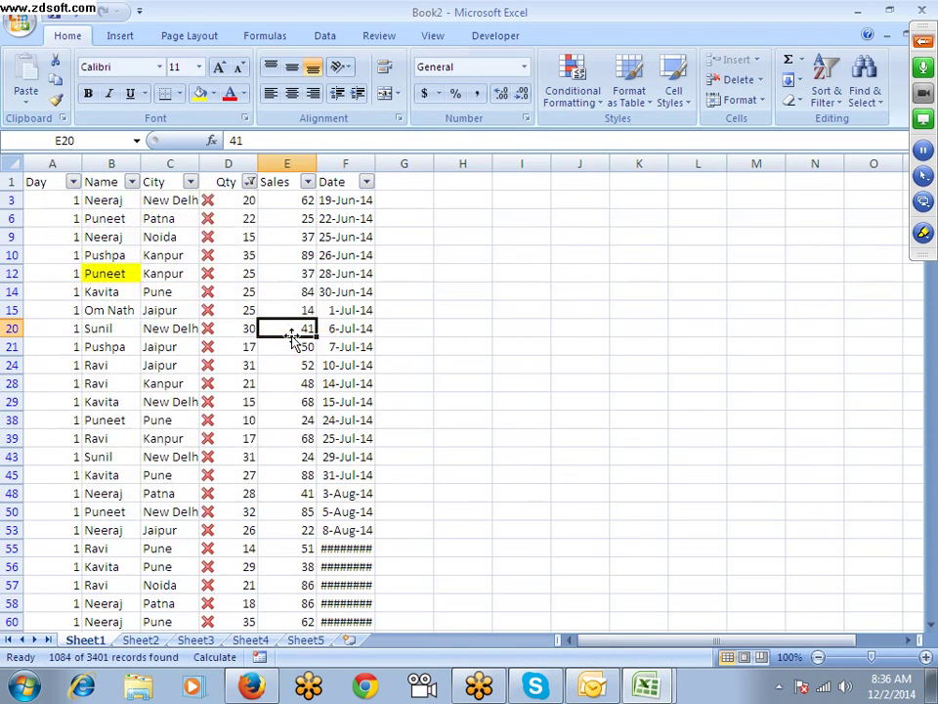
pyautogui.click(122, 237)
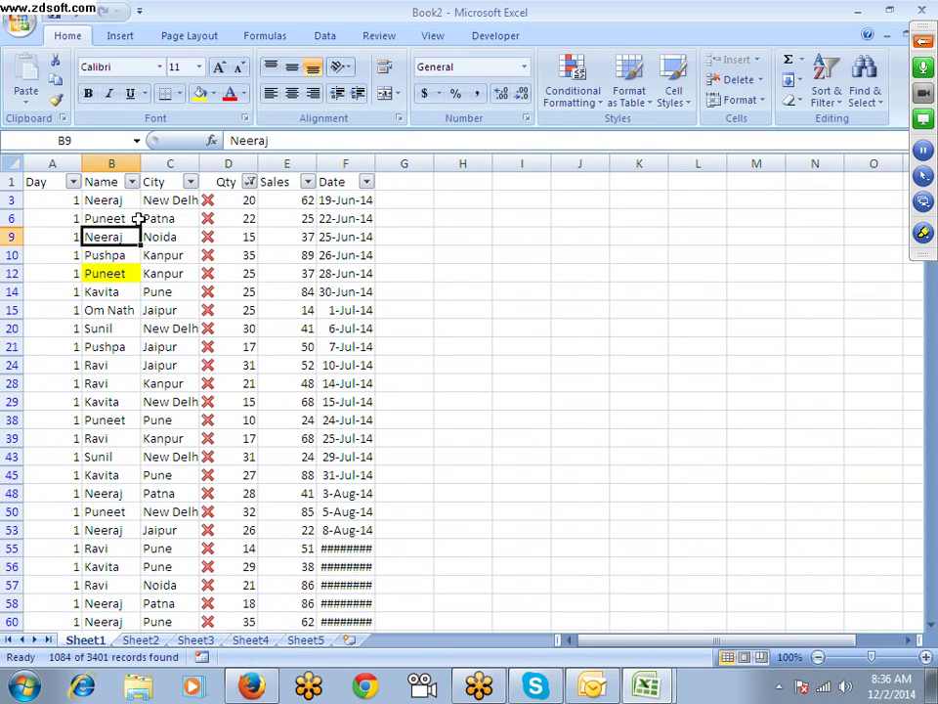
# Step: Turn off AutoFilter and clear the conditional formatting rules from the entire sheet
pyautogui.hotkey('ctrl', 'shift', 'l')
pyautogui.click(218, 163)
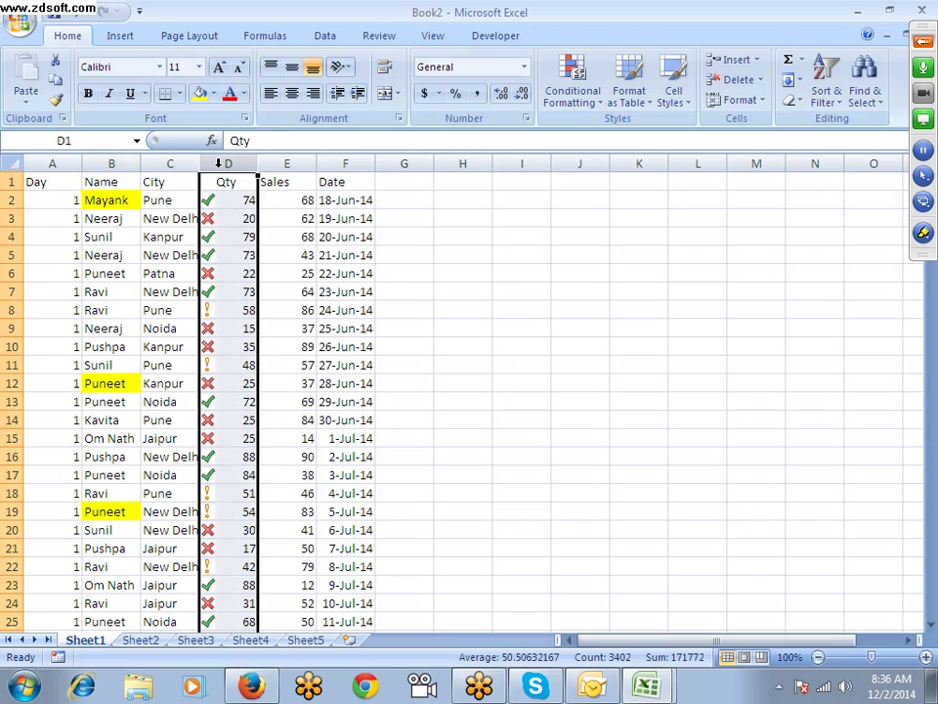
pyautogui.hotkey('ctrl', 'shift', 'l')
pyautogui.hotkey('ctrl', 'shift', 'l')
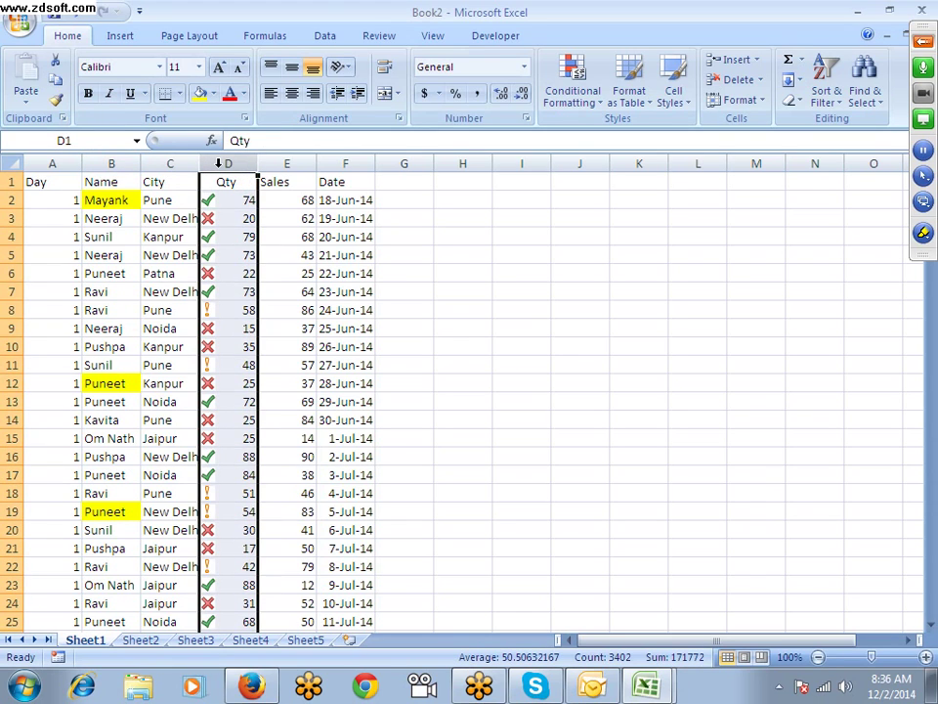
pyautogui.click(565, 96)
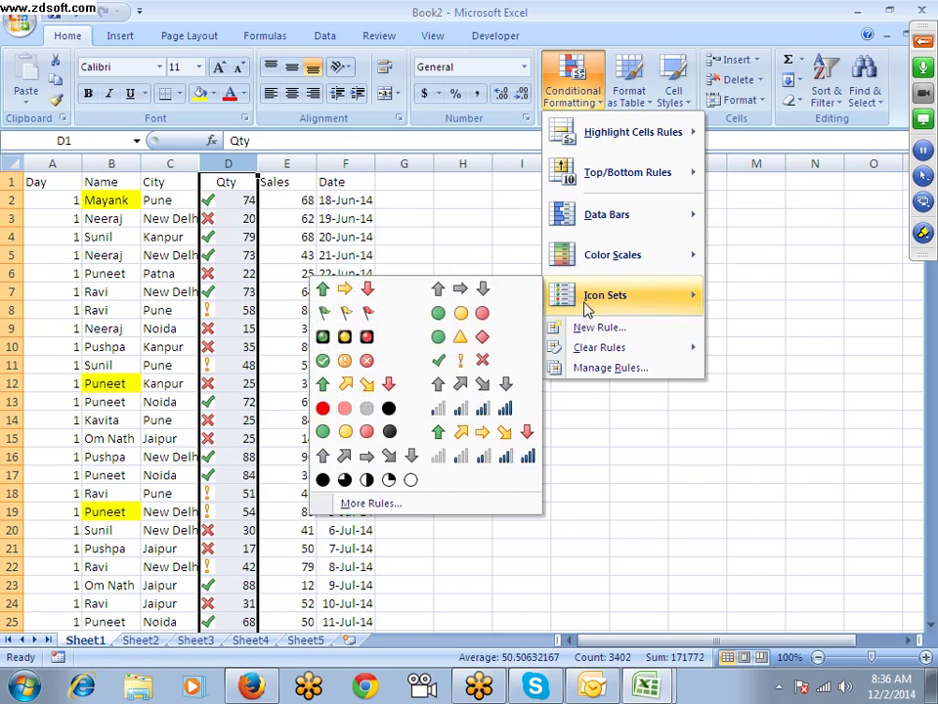
pyautogui.moveTo(588, 356)
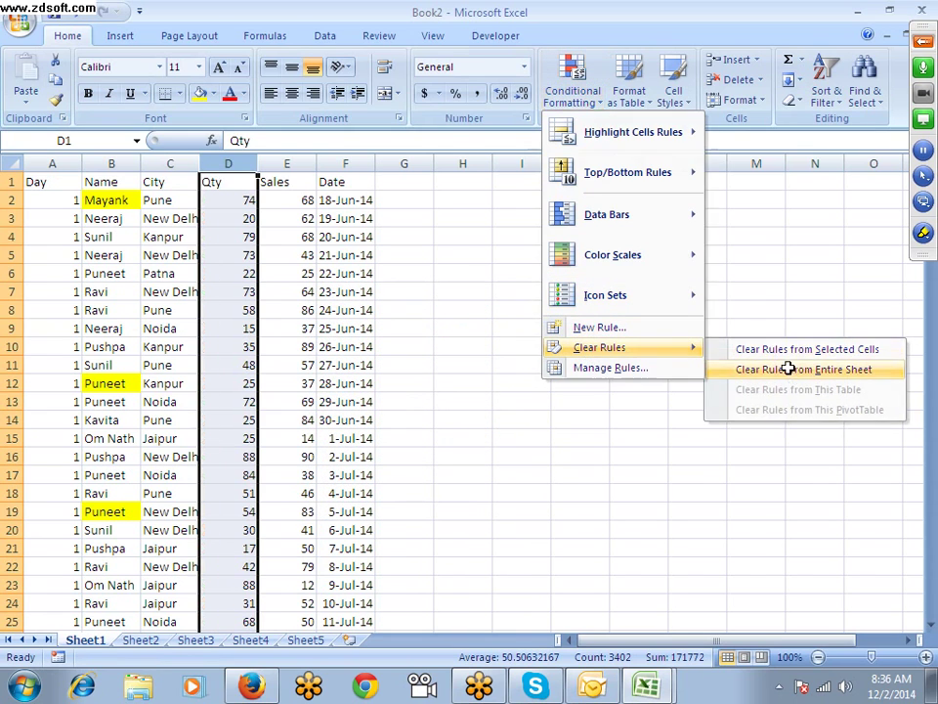
pyautogui.click(733, 369)
pyautogui.click(163, 163)
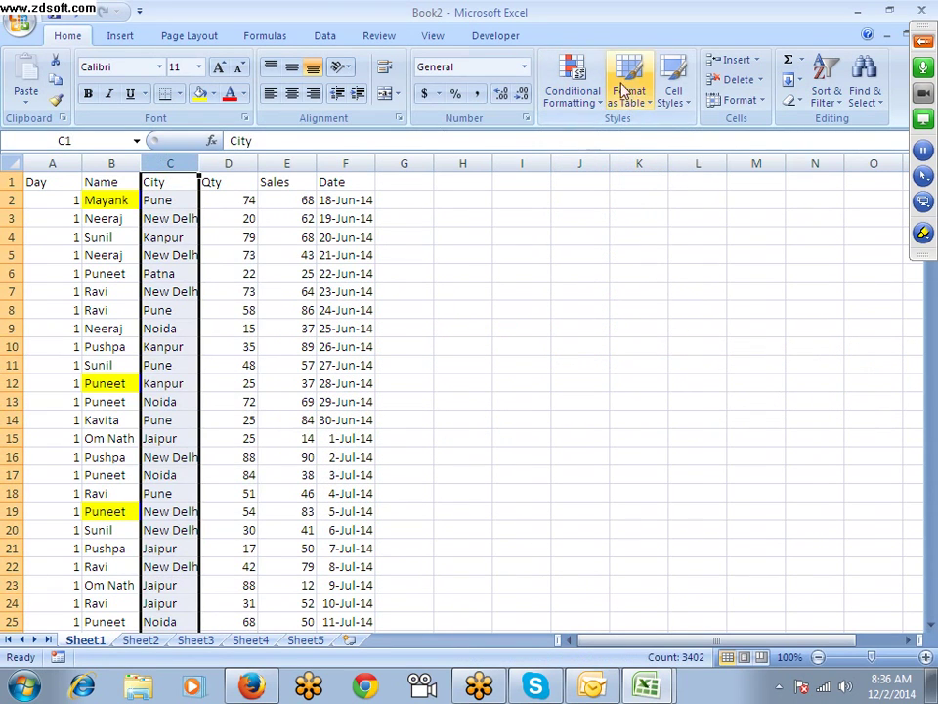
pyautogui.click(573, 86)
pyautogui.moveTo(606, 132)
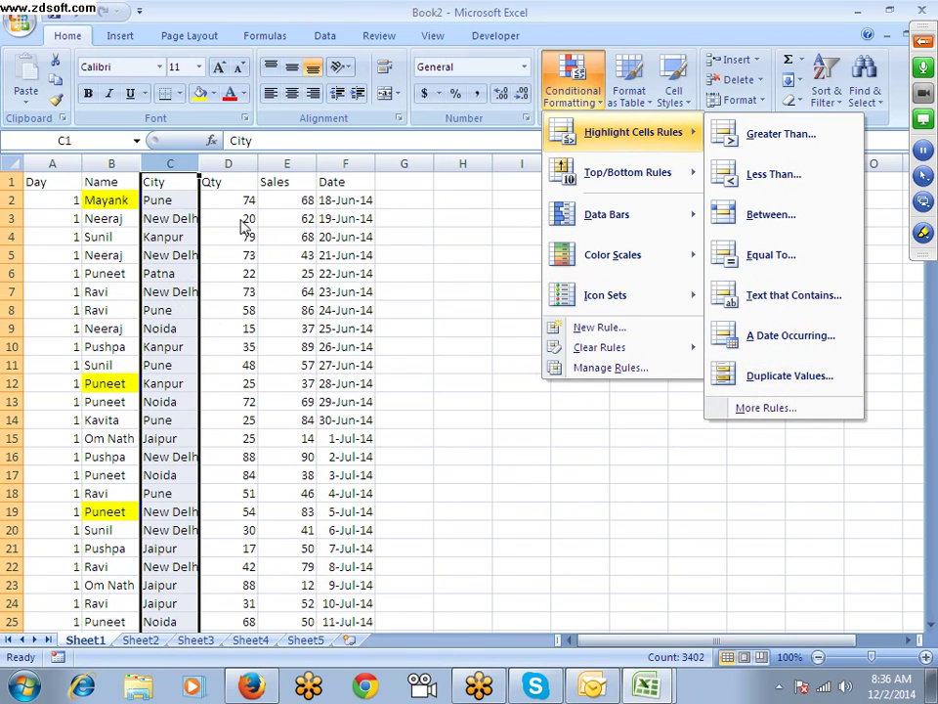
pyautogui.click(228, 163)
pyautogui.click(240, 164)
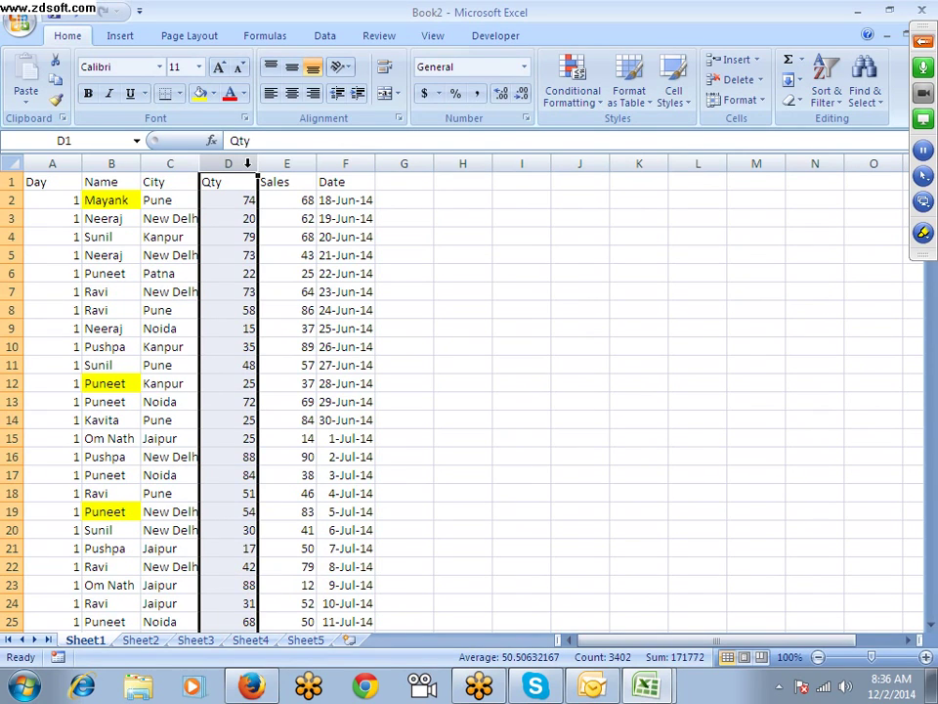
# Step: Reapply AutoFilter to the table from the Day header in A1
pyautogui.click(168, 216)
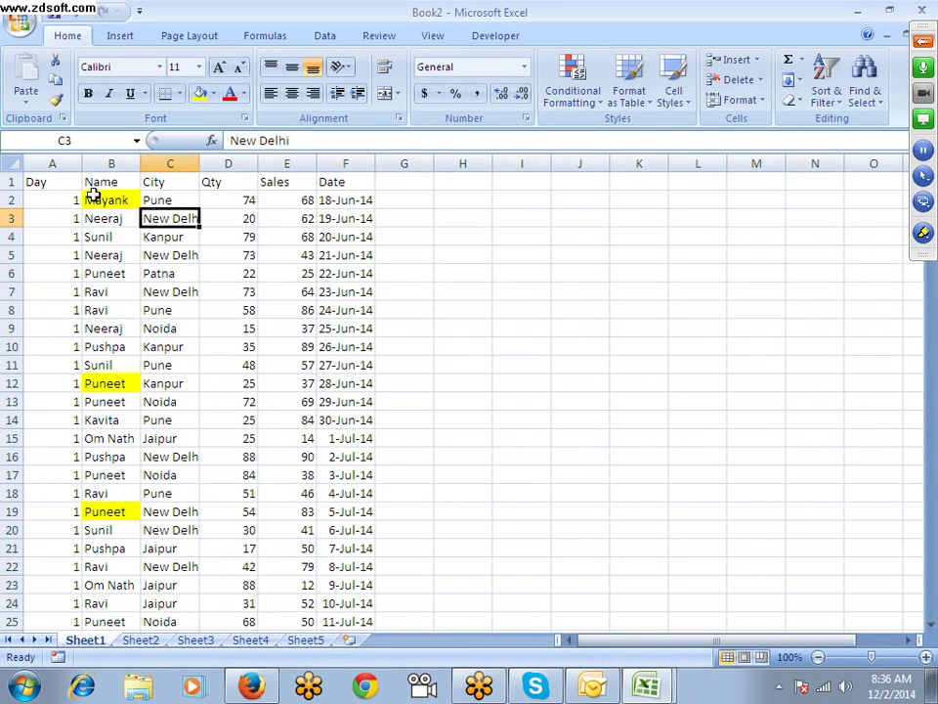
pyautogui.click(41, 182)
pyautogui.hotkey('ctrl', 'shift', 'l')
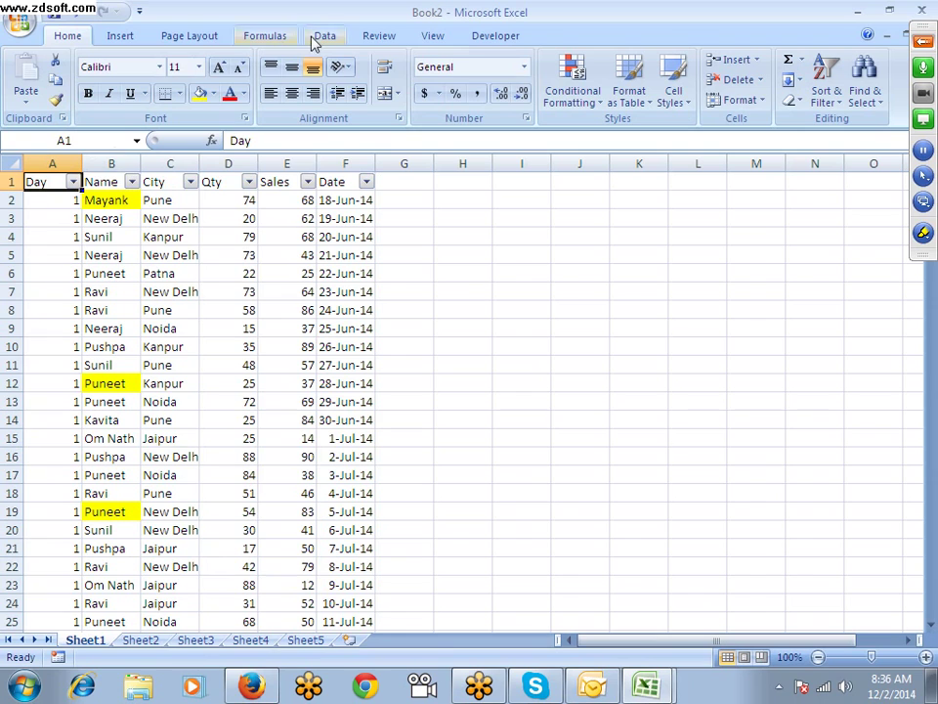
# Step: Examine the color filter and text filter options available for the Name column
pyautogui.click(112, 183)
pyautogui.click(131, 182)
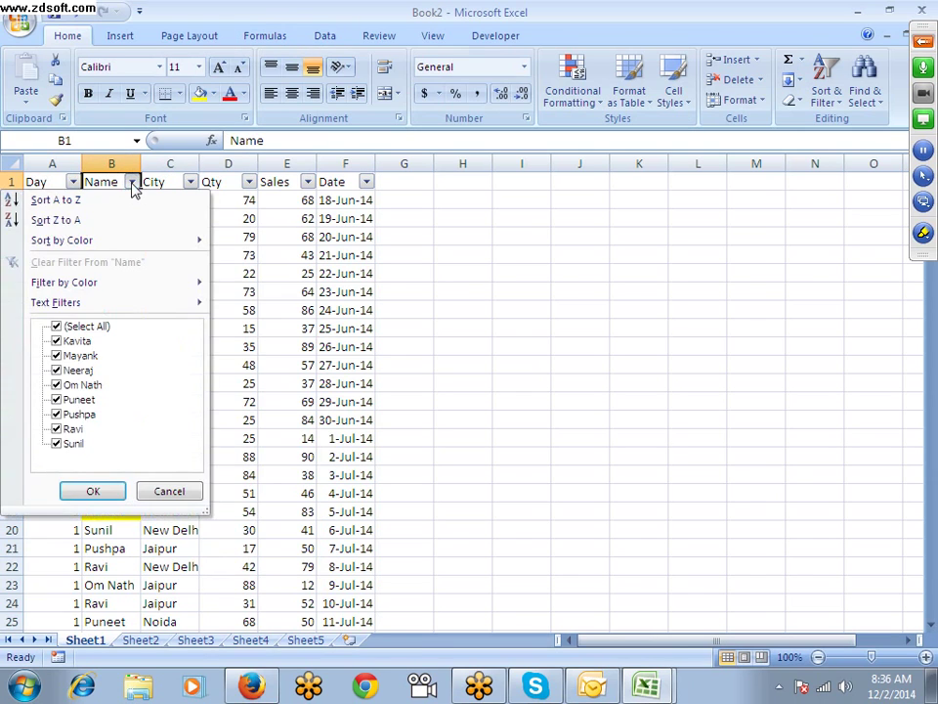
pyautogui.click(131, 183)
pyautogui.click(130, 182)
pyautogui.moveTo(65, 284)
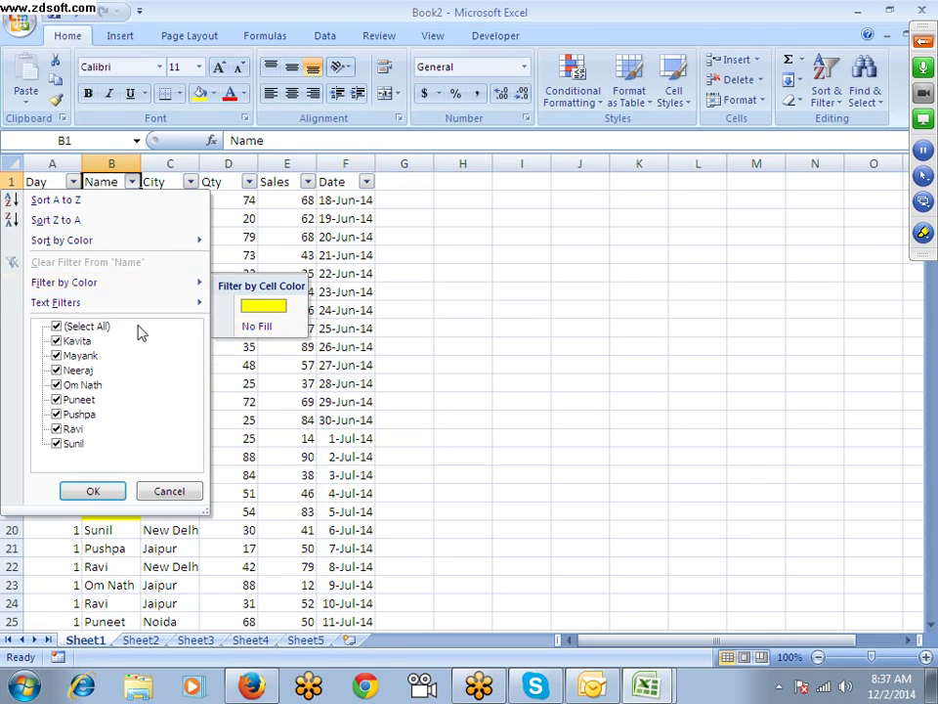
pyautogui.moveTo(105, 309)
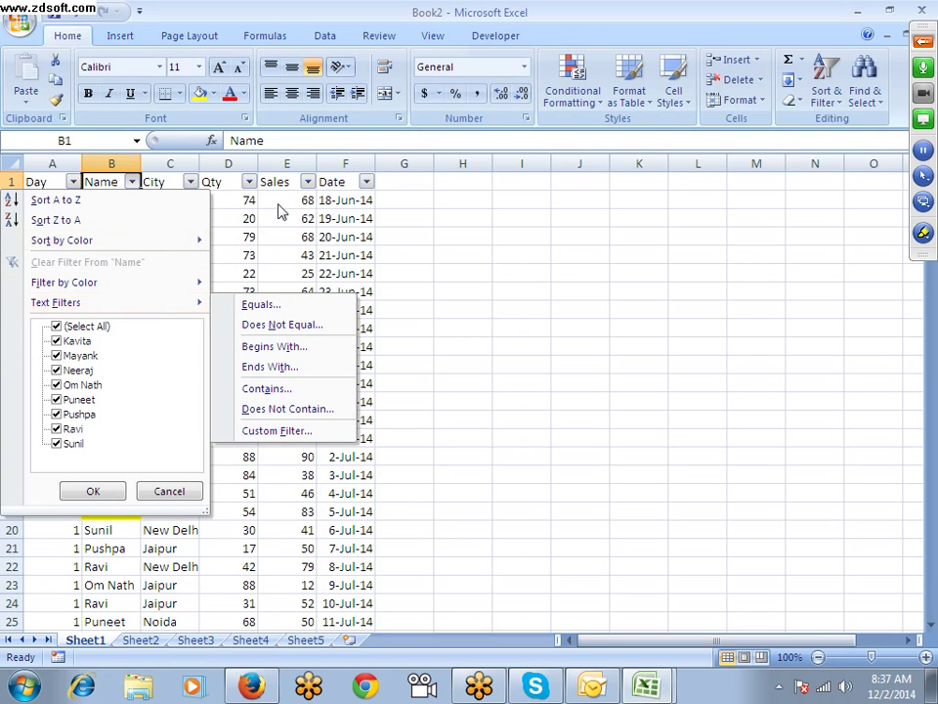
pyautogui.click(134, 158)
pyautogui.click(129, 163)
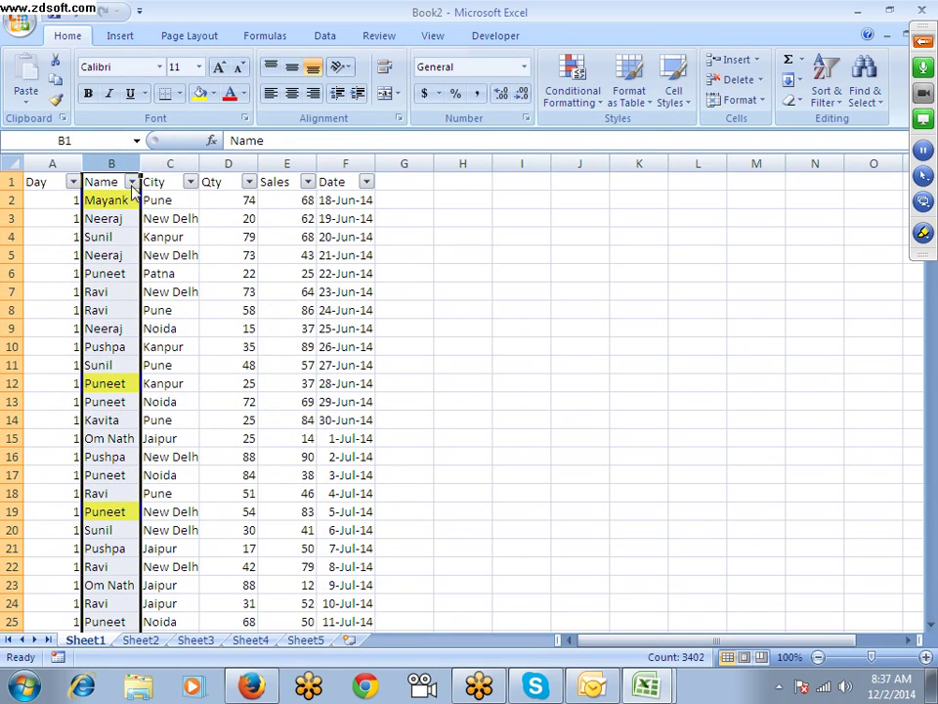
pyautogui.click(131, 182)
pyautogui.moveTo(109, 309)
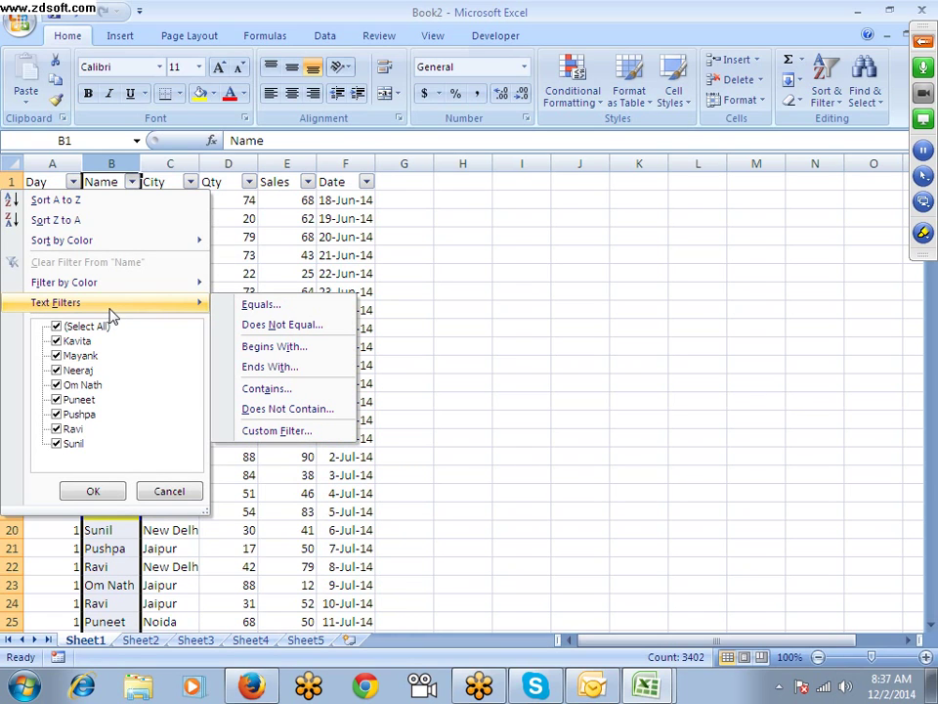
pyautogui.click(370, 206)
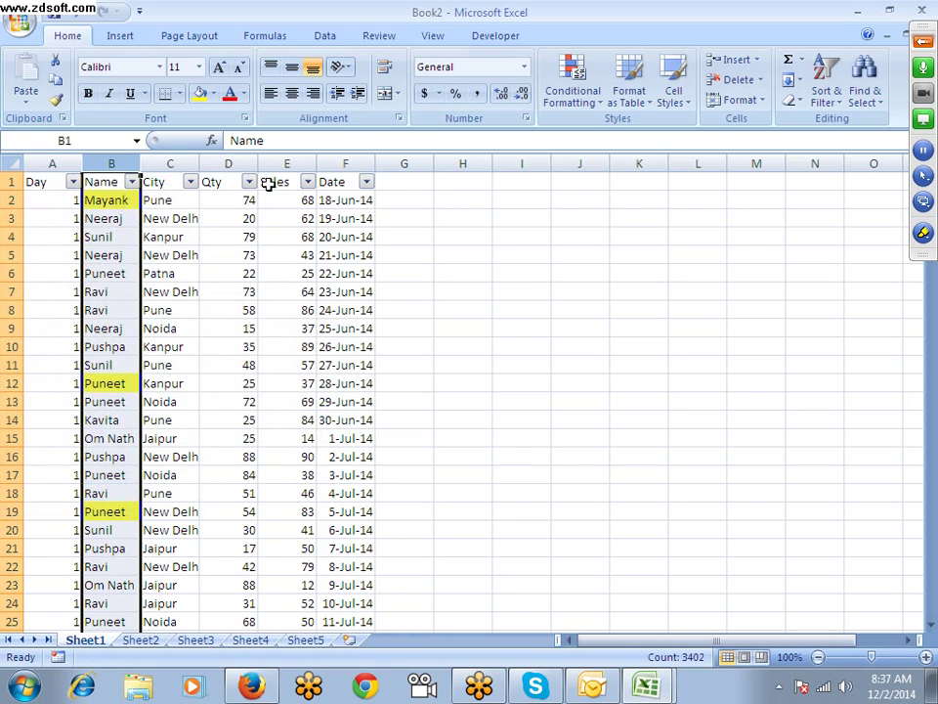
# Step: Examine the number filter options available for the Qty column
pyautogui.click(237, 160)
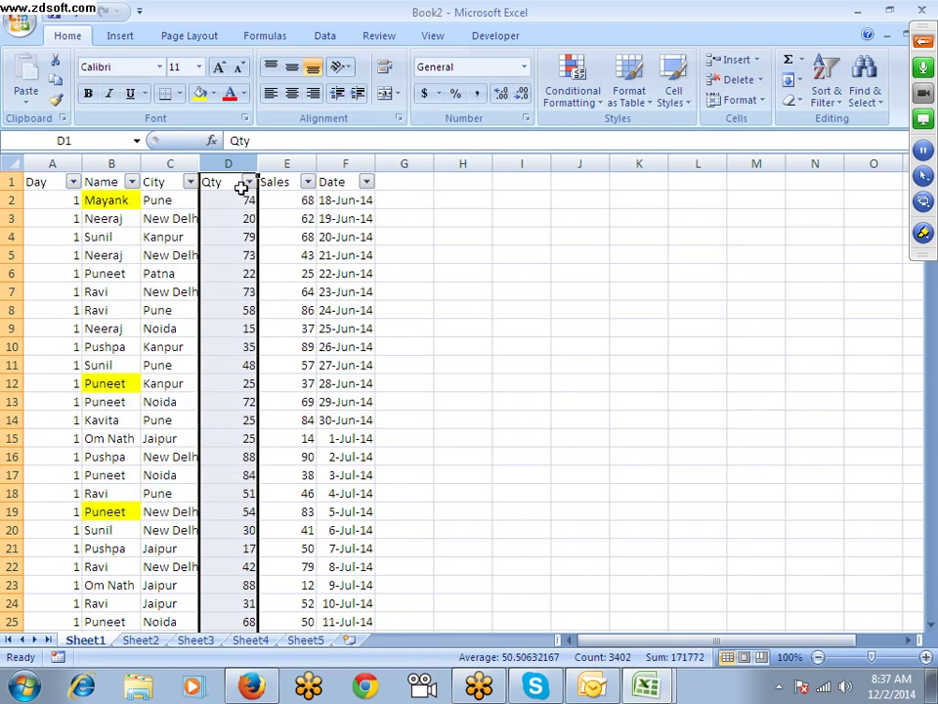
pyautogui.click(249, 182)
pyautogui.moveTo(195, 305)
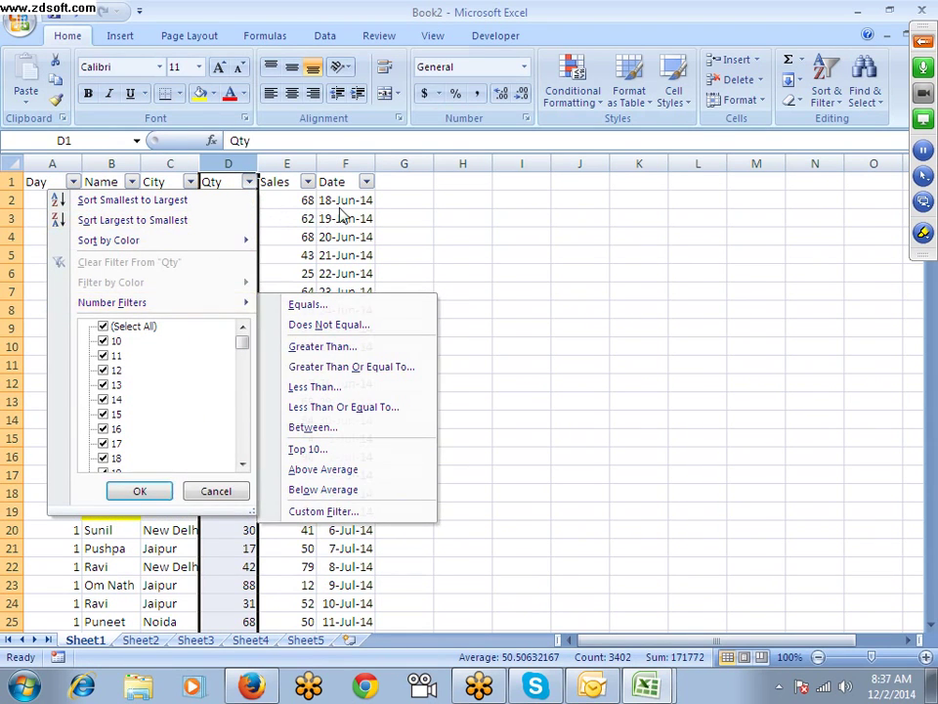
# Step: Examine the date filter options available for the Date column
pyautogui.click(355, 183)
pyautogui.click(366, 182)
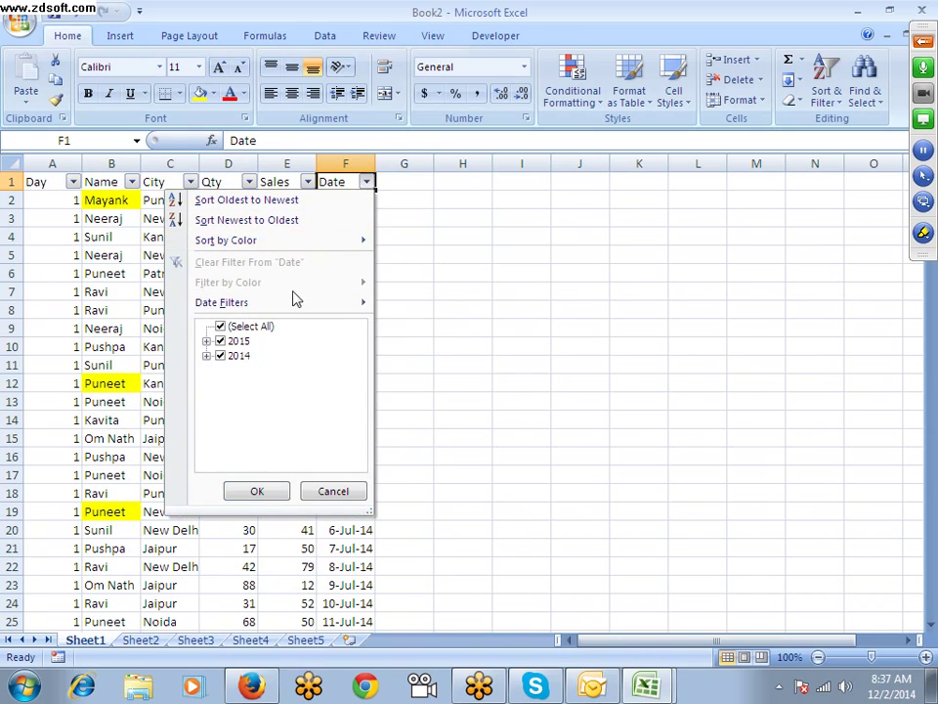
pyautogui.moveTo(295, 302)
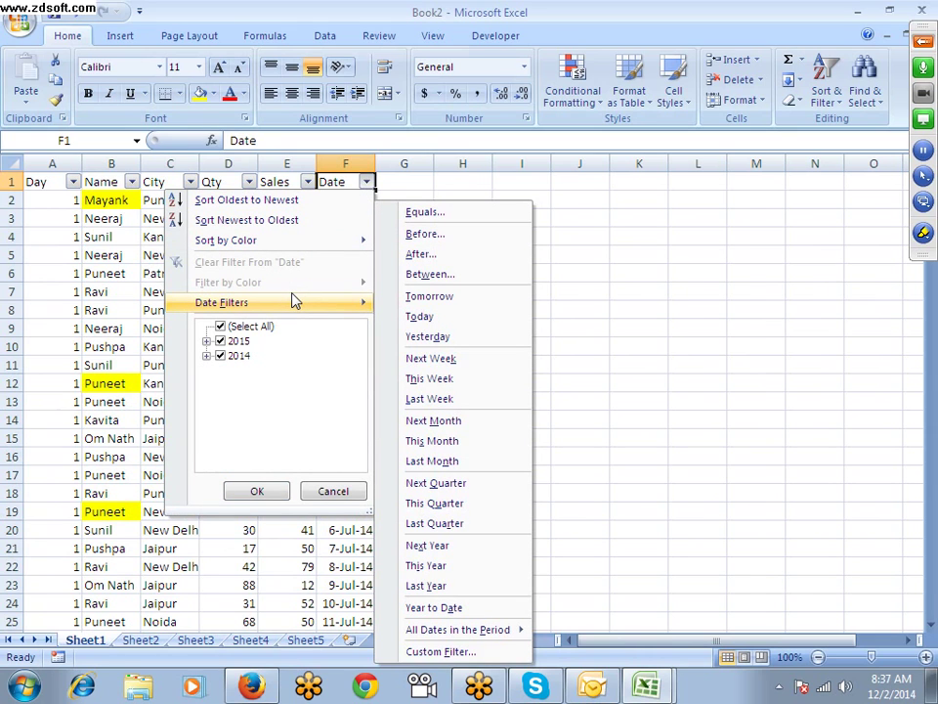
# Step: Filter the Name column with an Equals text condition matching the name in B4
pyautogui.click(103, 184)
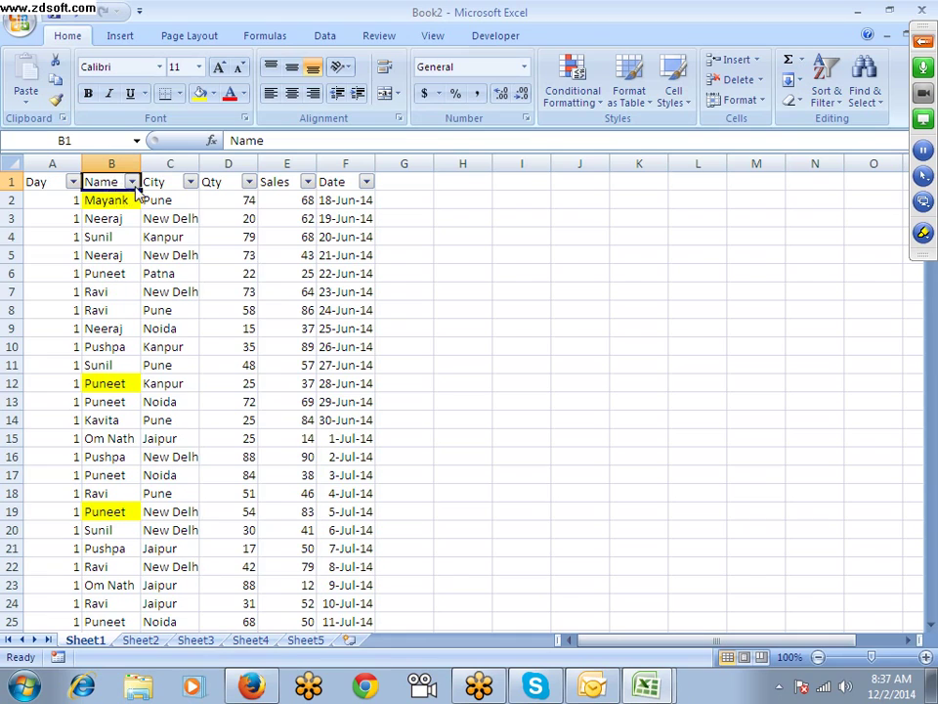
pyautogui.click(132, 184)
pyautogui.moveTo(134, 305)
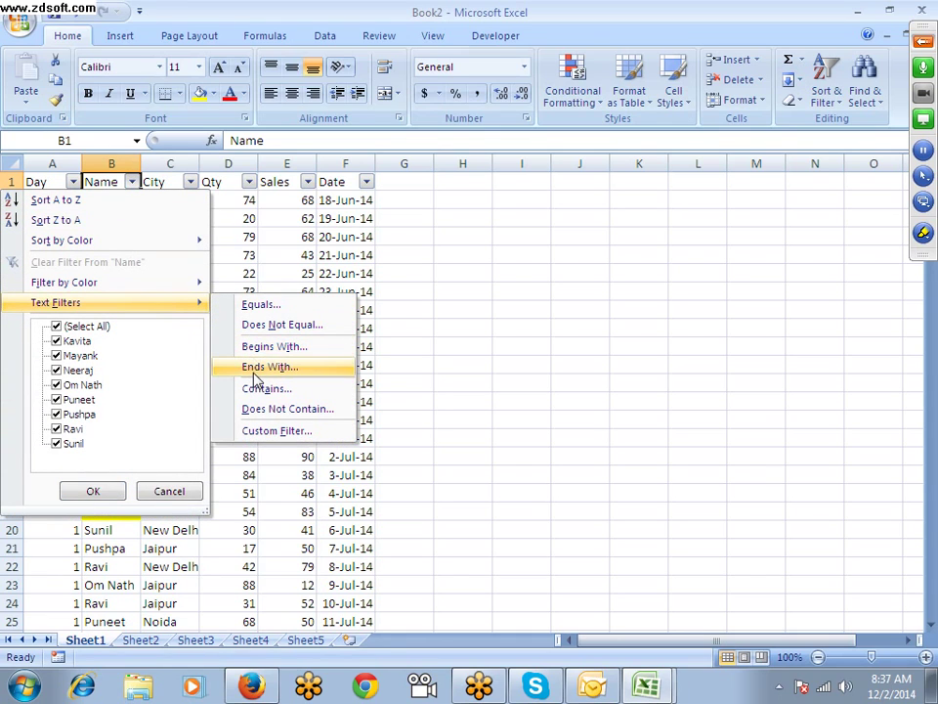
pyautogui.click(258, 306)
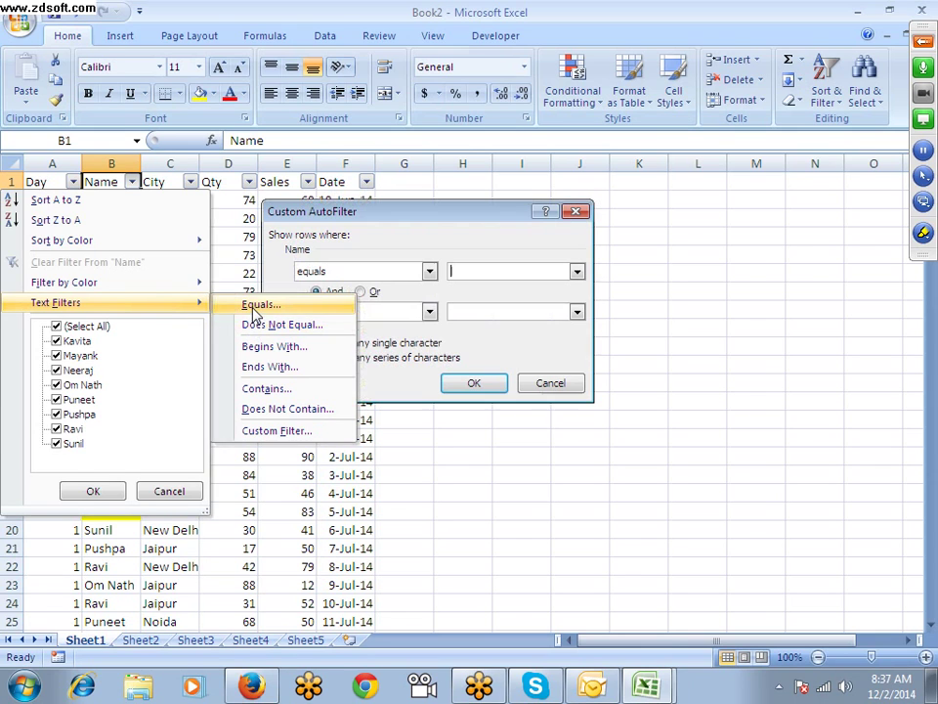
pyautogui.write('S')
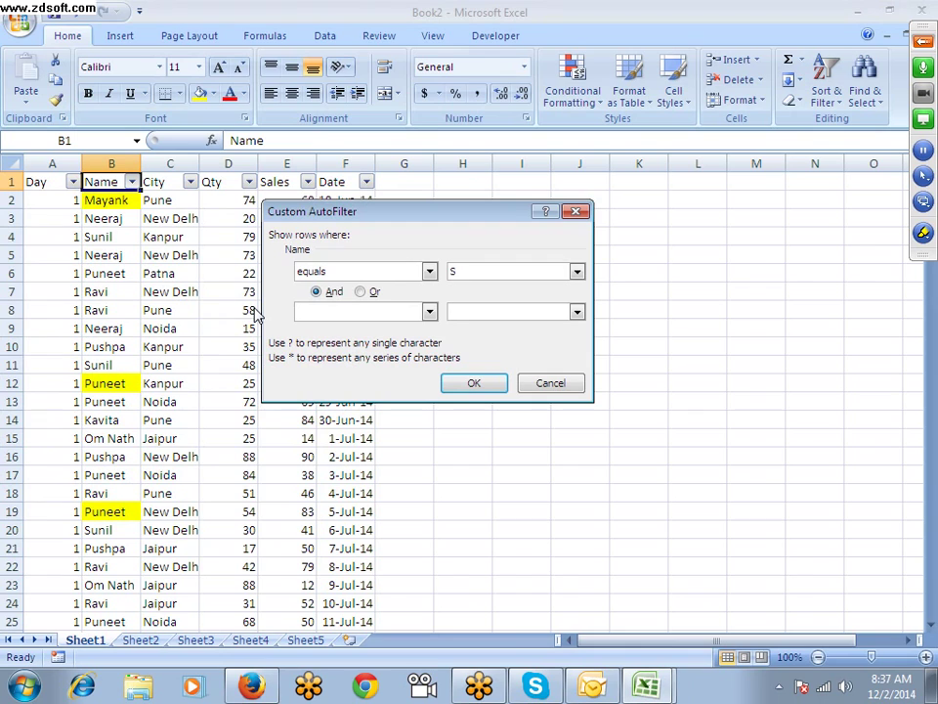
pyautogui.write('unil')
pyautogui.press('Return')
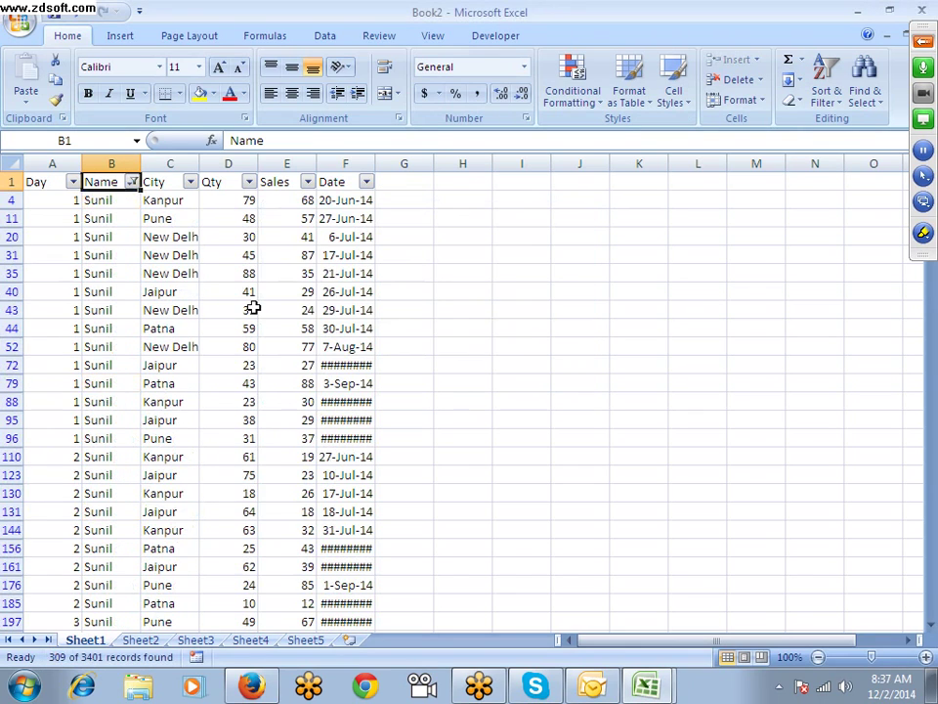
# Step: Change the Name column's text filter to Does Not Equal, using the name in B4
pyautogui.click(131, 182)
pyautogui.moveTo(105, 303)
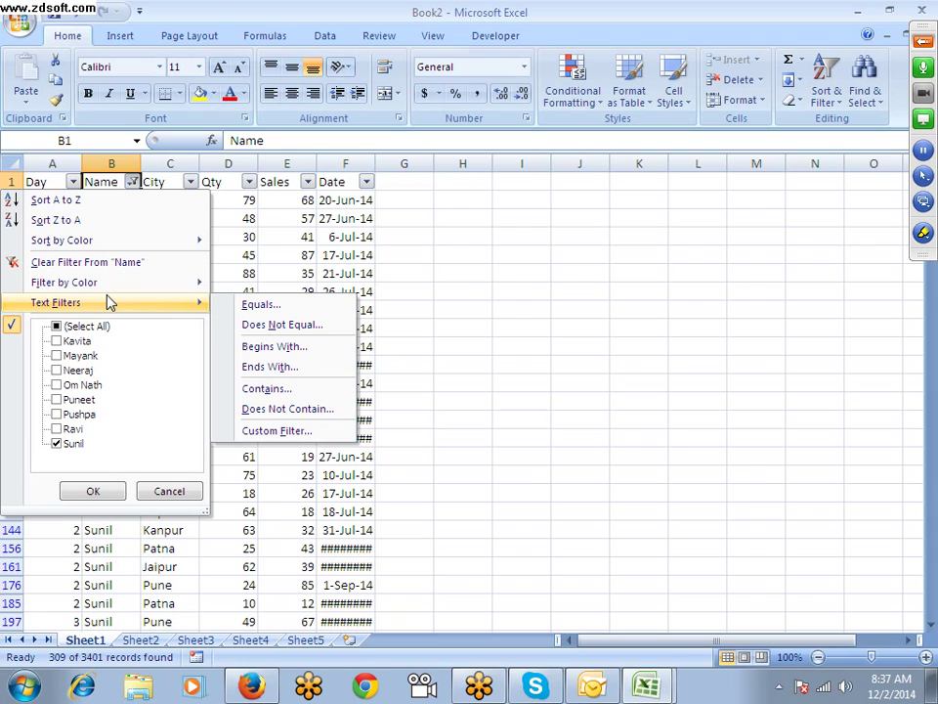
pyautogui.click(254, 338)
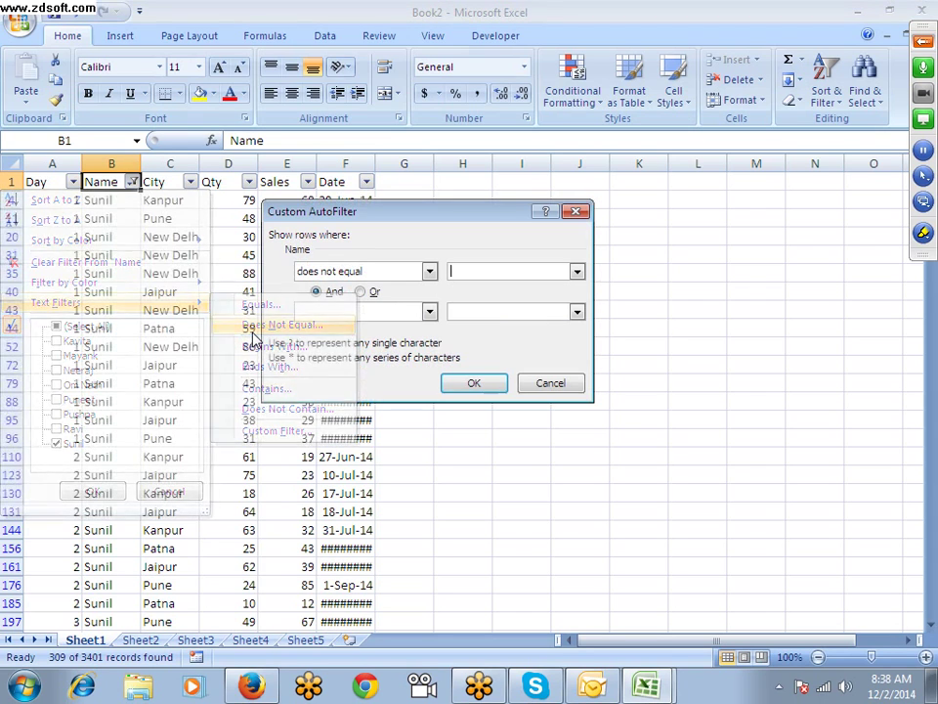
pyautogui.write('S')
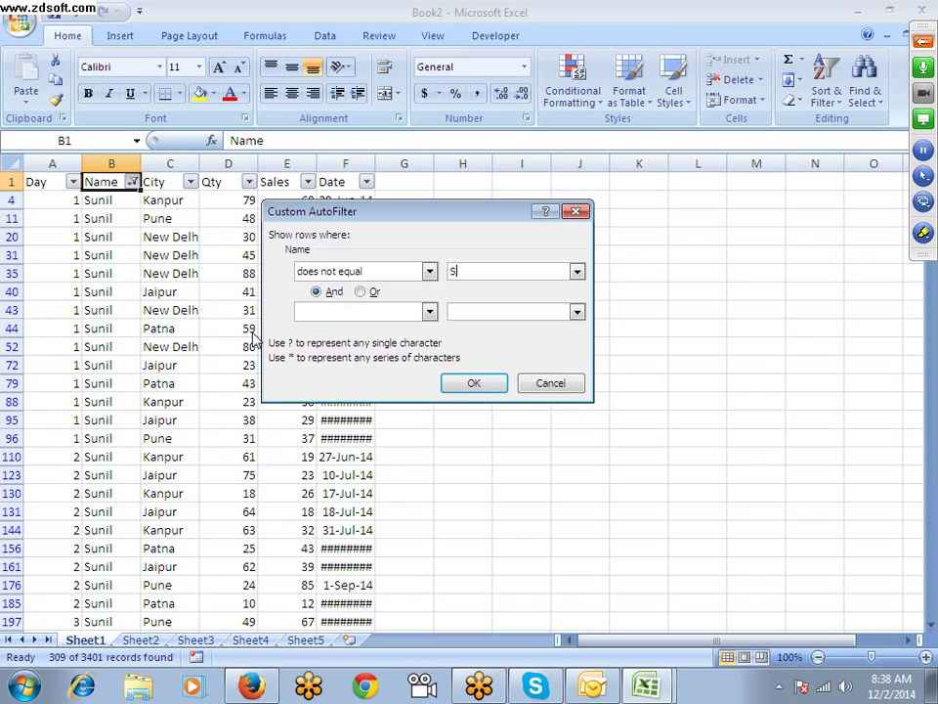
pyautogui.write('unil')
pyautogui.press('Return')
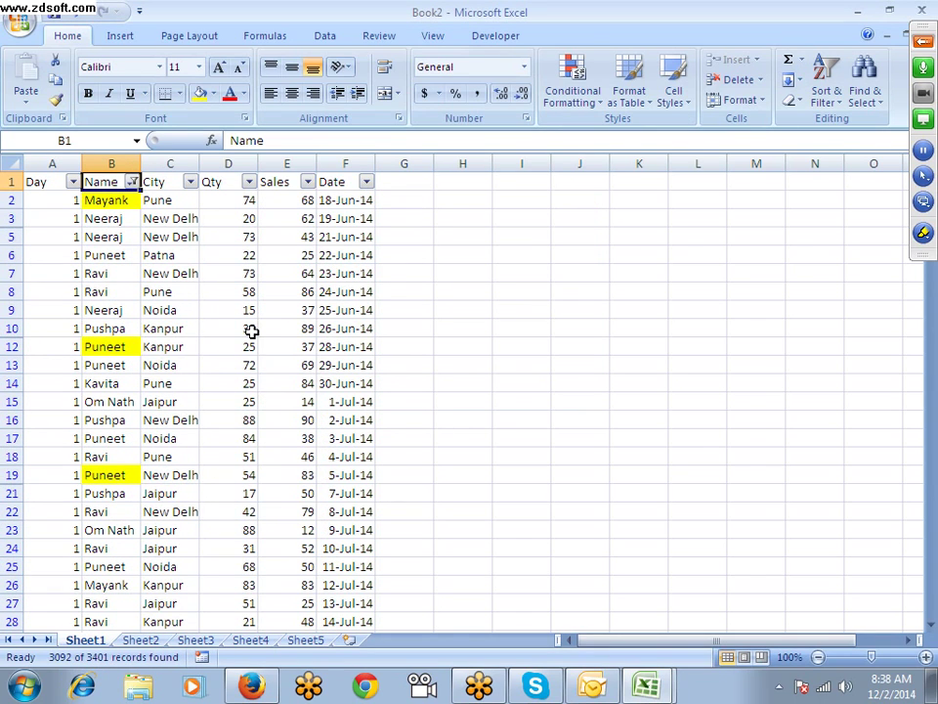
# Step: Change the Name column's text filter to Begins With R and check the filtered rows
pyautogui.doubleClick(133, 182)
pyautogui.click(132, 184)
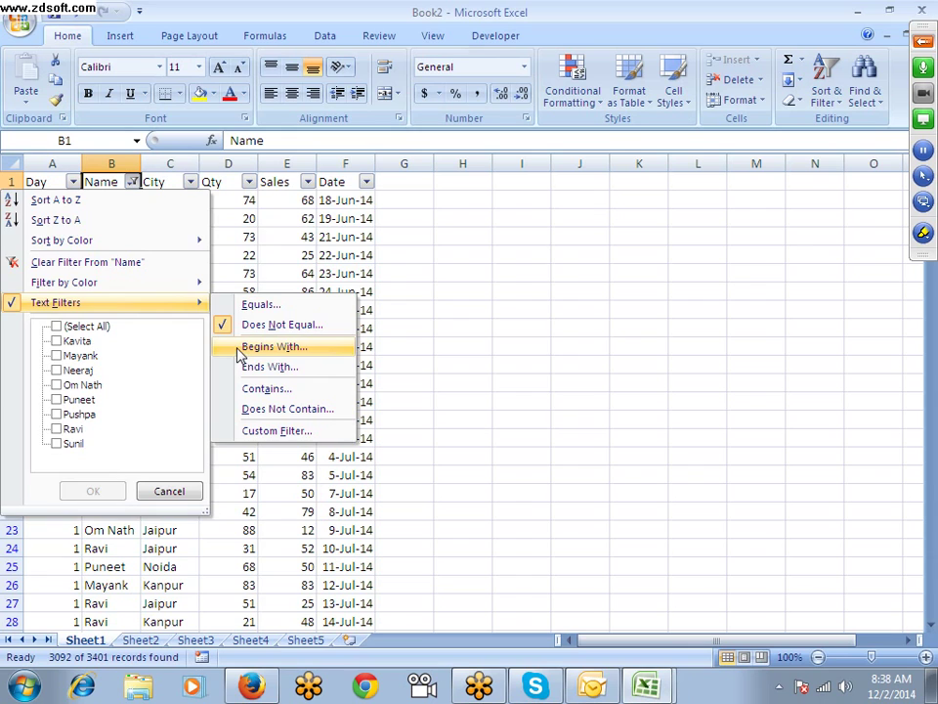
pyautogui.click(239, 350)
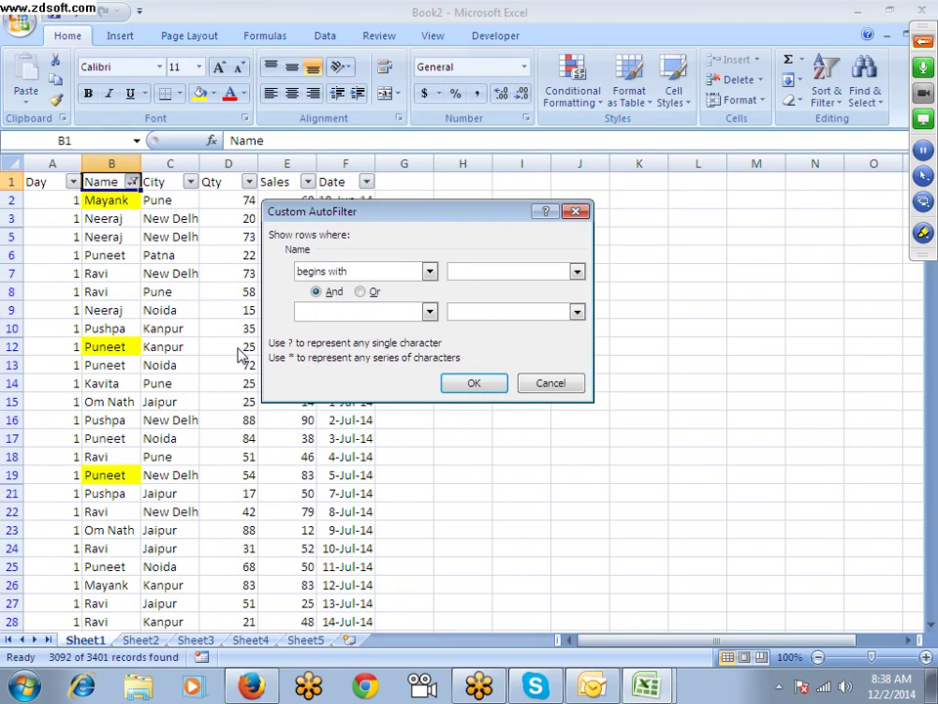
pyautogui.write('R')
pyautogui.click(483, 383)
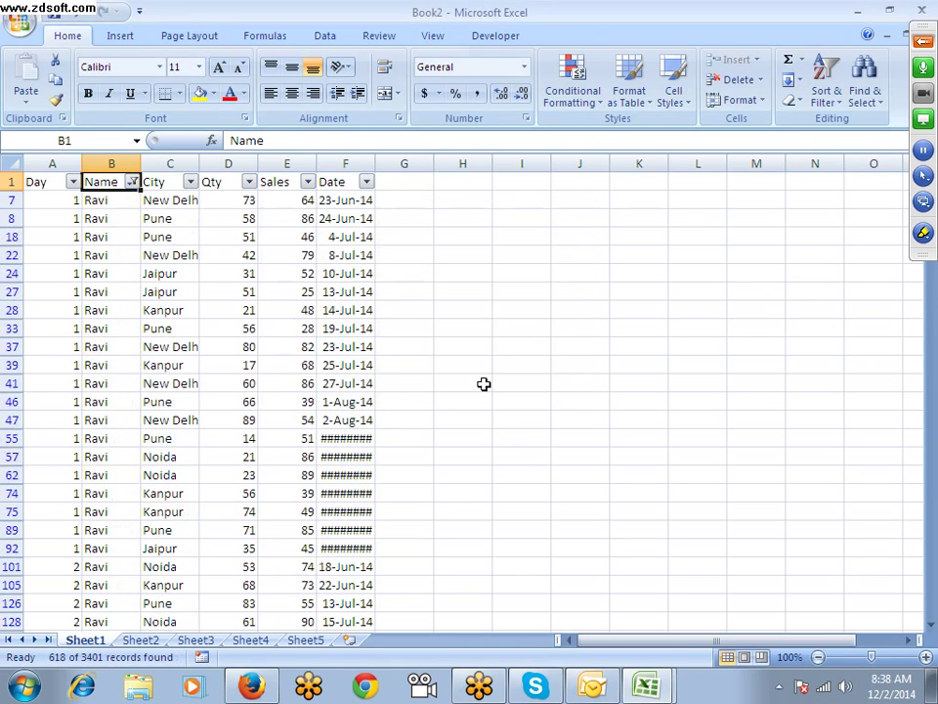
pyautogui.scroll(-8, 483, 384)
pyautogui.scroll(8, 483, 383)
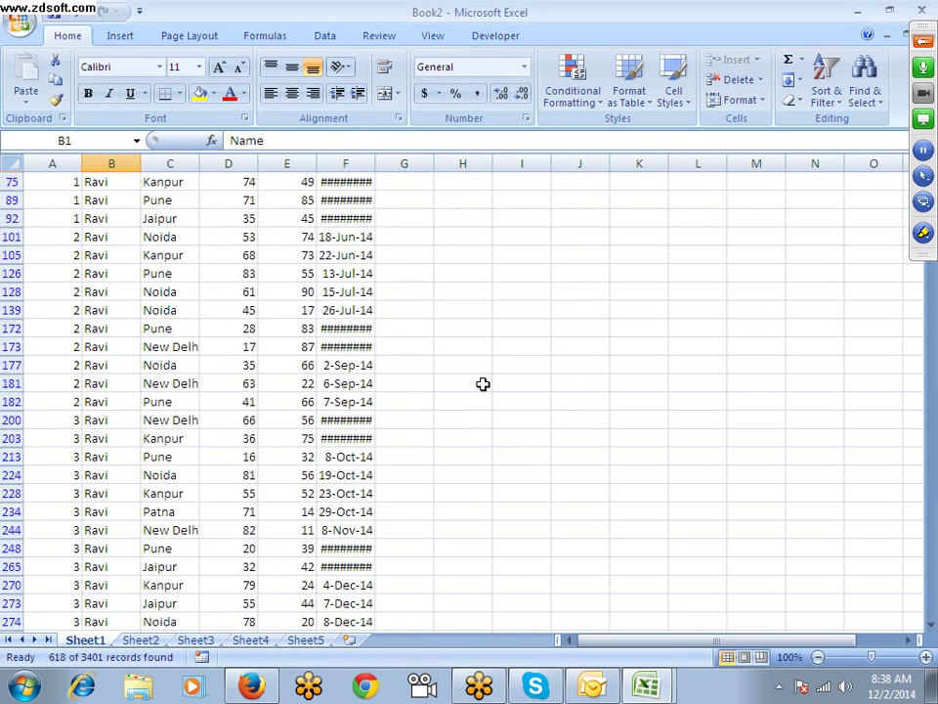
pyautogui.click(132, 182)
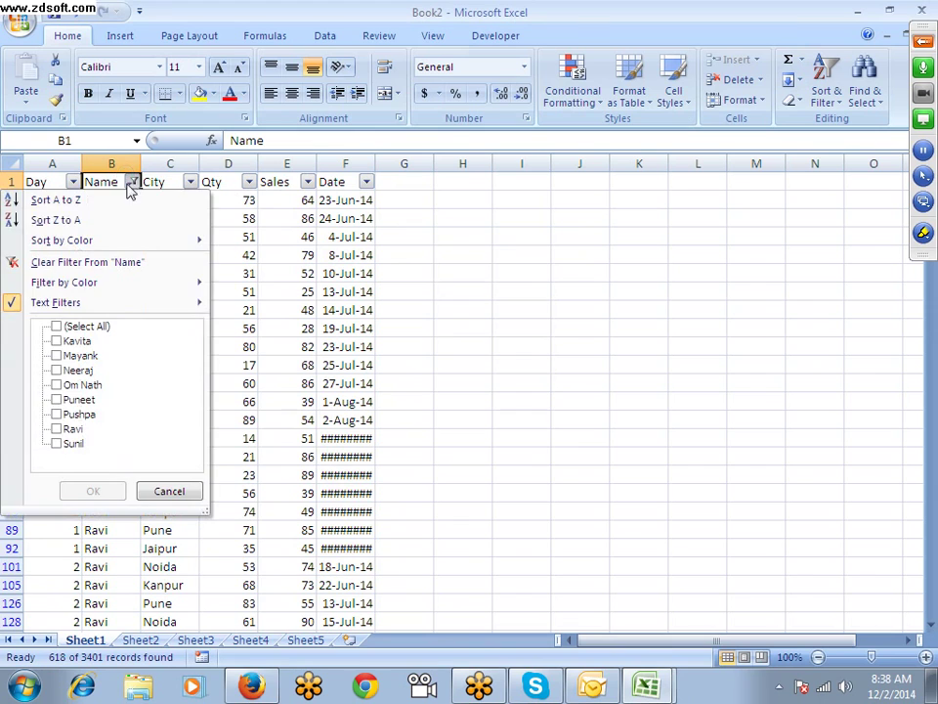
pyautogui.moveTo(118, 308)
pyautogui.click(254, 367)
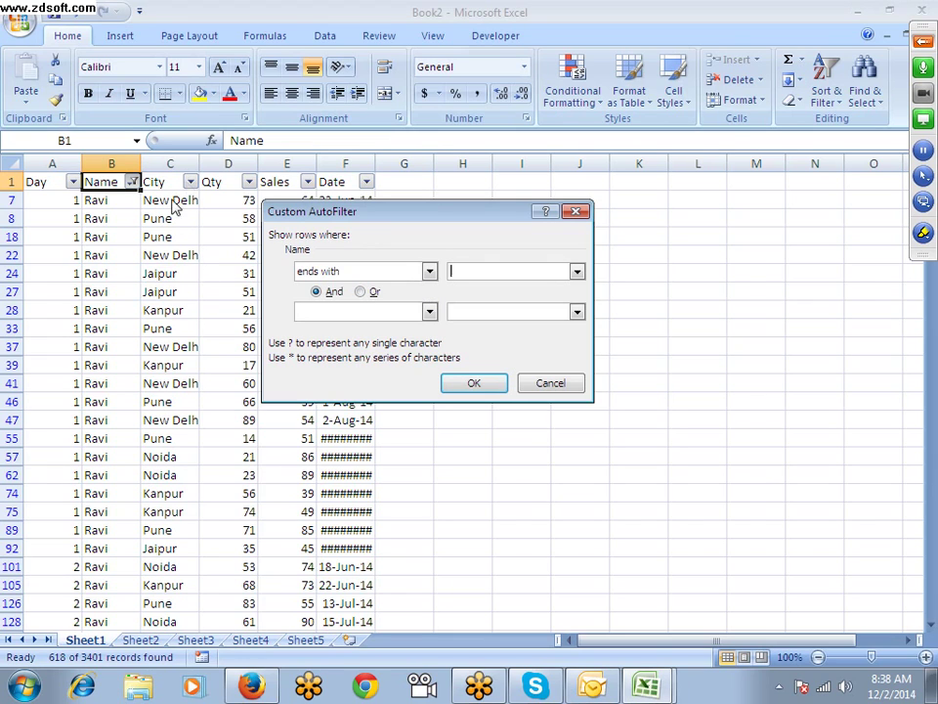
pyautogui.click(537, 383)
# Step: Filter the City column with a Contains text condition for Delhi
pyautogui.click(189, 182)
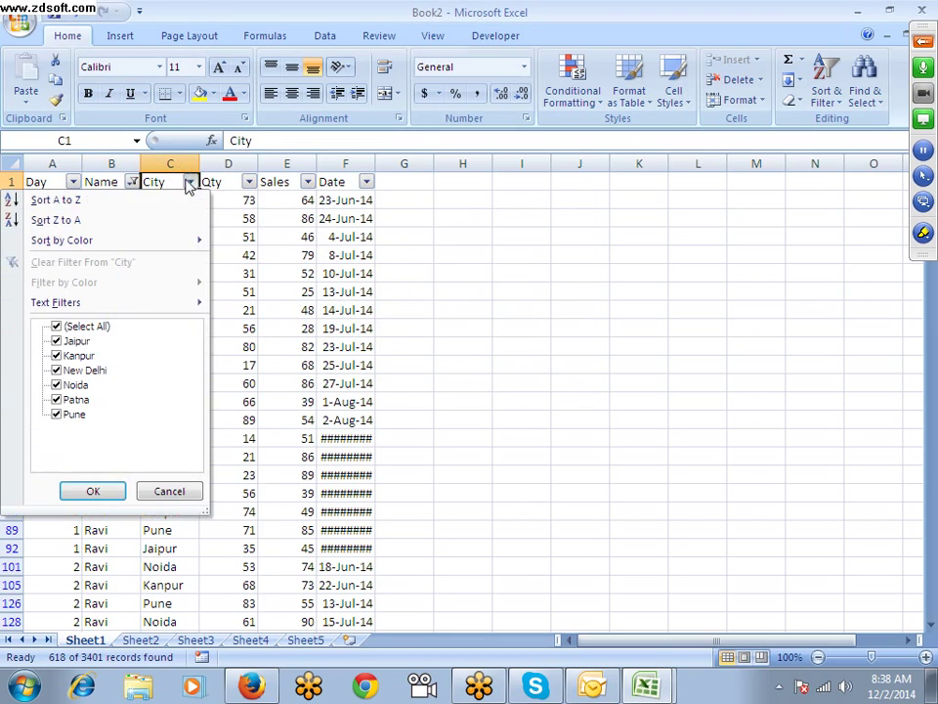
pyautogui.moveTo(156, 301)
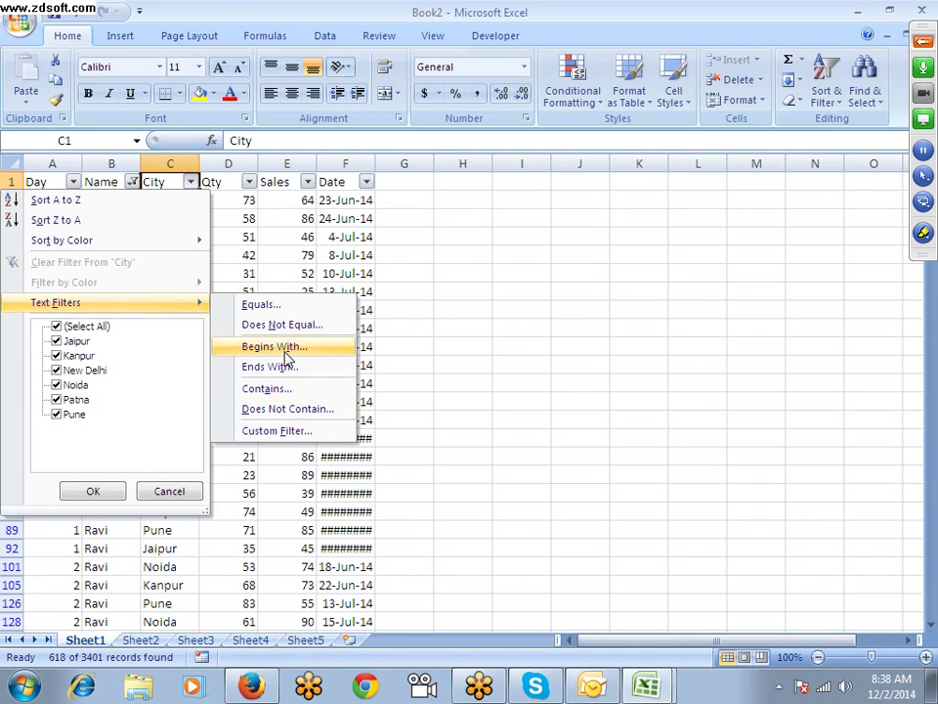
pyautogui.click(264, 388)
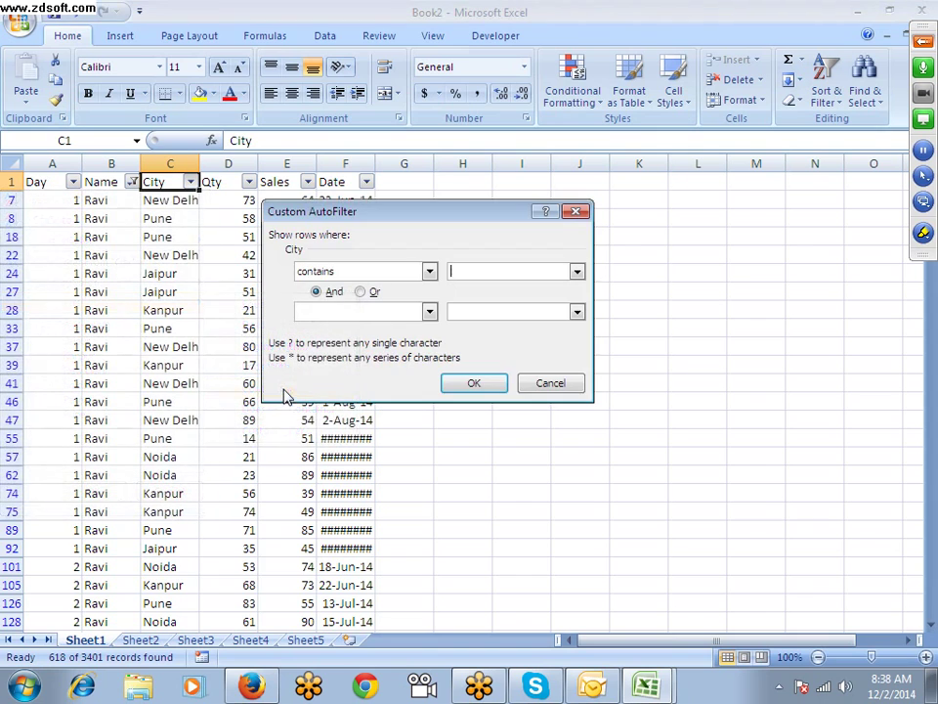
pyautogui.write('Delhi')
pyautogui.click(459, 381)
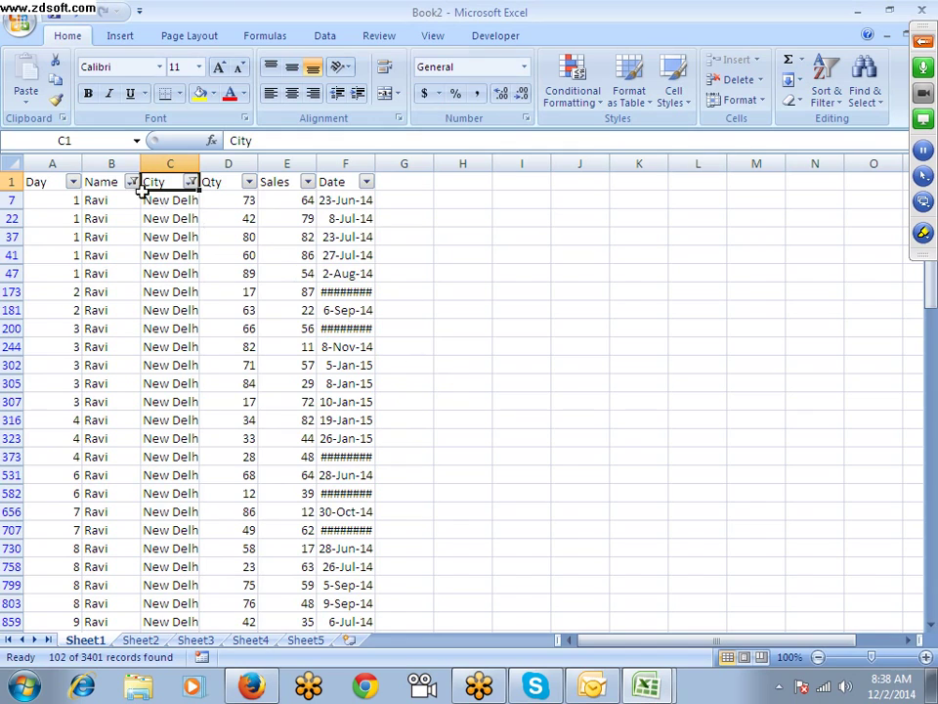
pyautogui.moveTo(193, 188)
# Step: Turn off AutoFilter to remove the current filters, and reapply it to the table from the Name header in B1
pyautogui.click(117, 231)
pyautogui.hotkey('ctrl', 'shift', 'l')
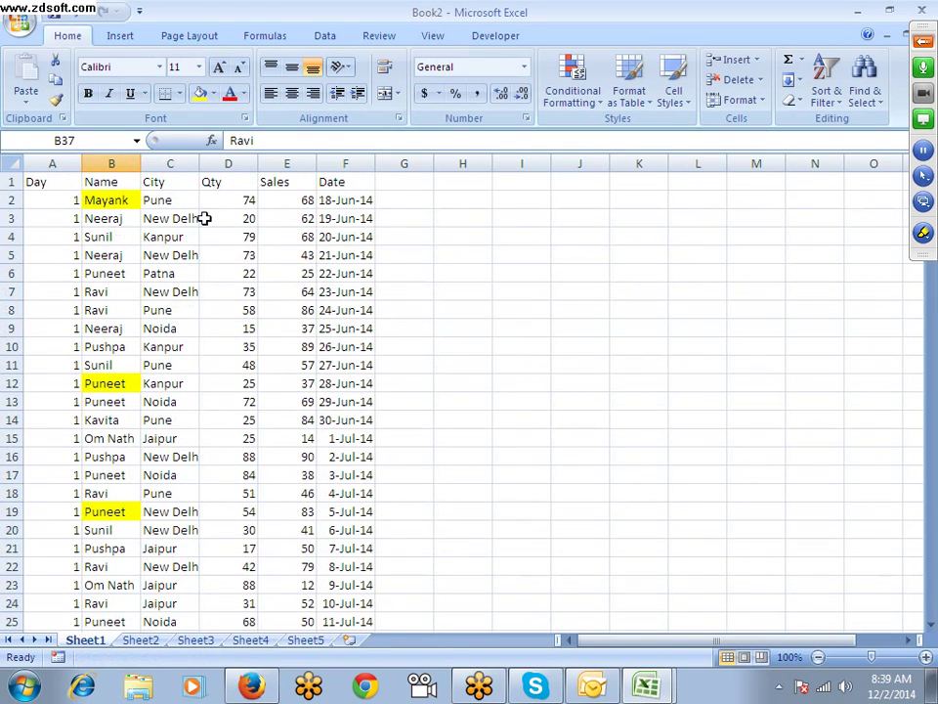
pyautogui.click(119, 184)
pyautogui.hotkey('ctrl', 'shift', 'l')
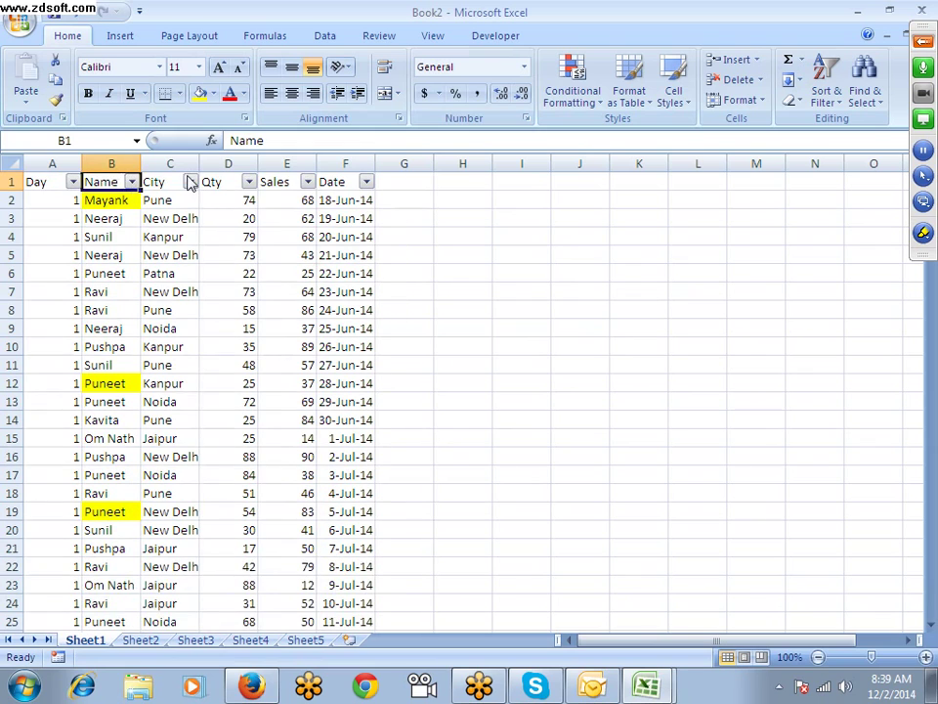
# Step: Start a custom text filter on the Name column with the first condition set to begins with O
pyautogui.click(132, 182)
pyautogui.moveTo(124, 304)
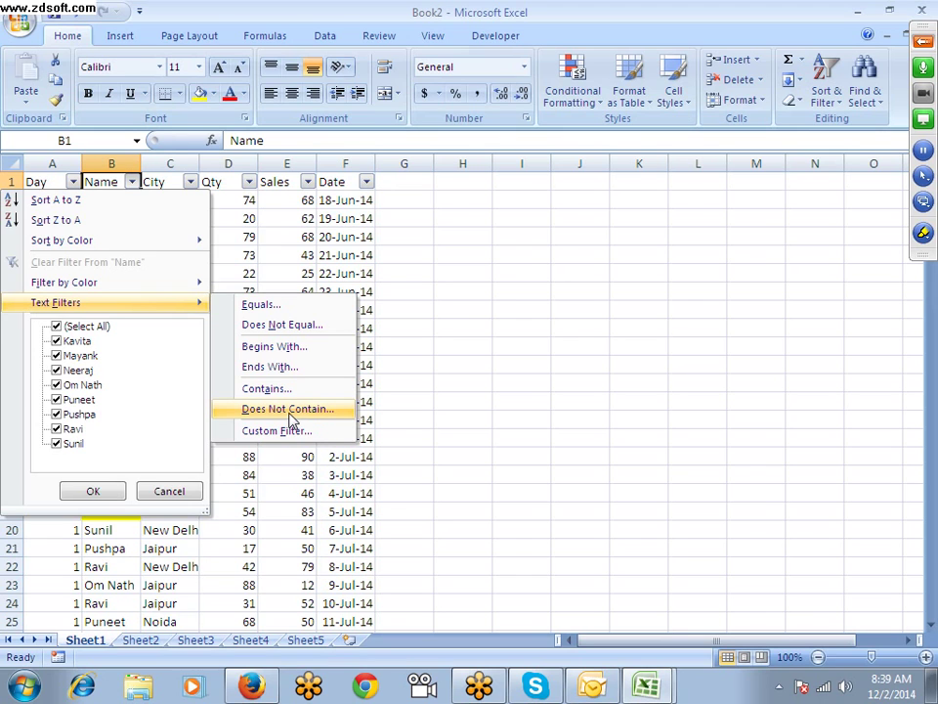
pyautogui.click(350, 273)
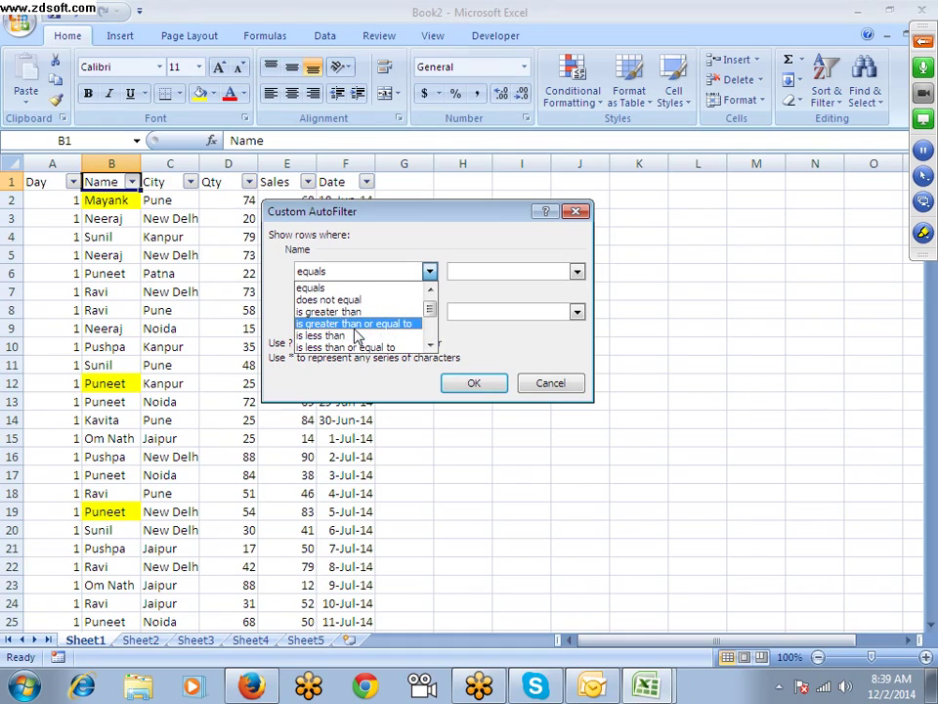
pyautogui.scroll(-1, 357, 335)
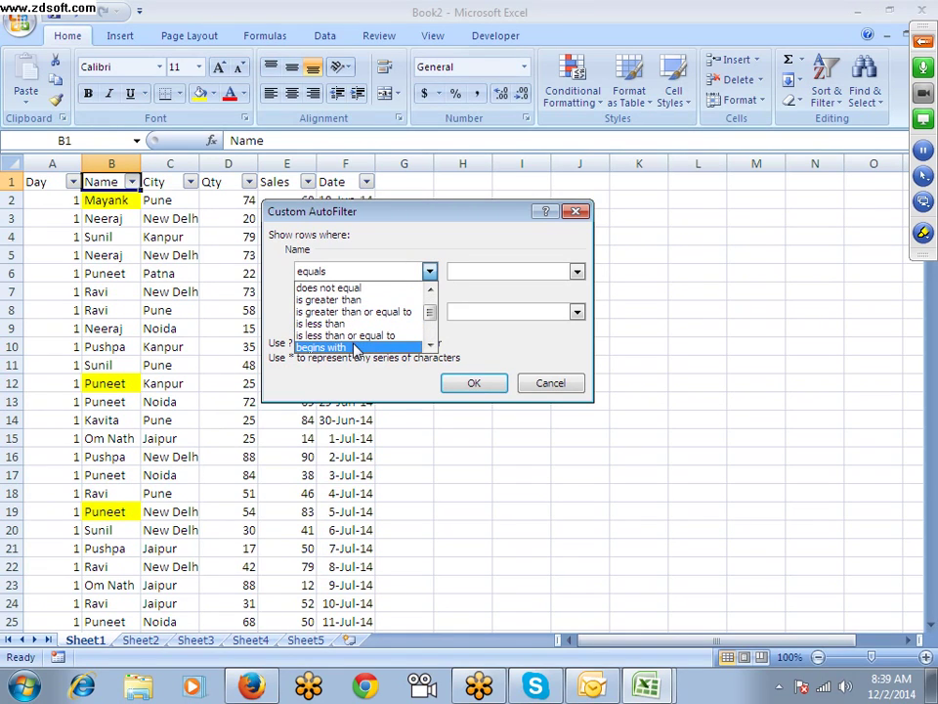
pyautogui.scroll(-1, 355, 345)
pyautogui.scroll(1, 357, 344)
pyautogui.click(357, 345)
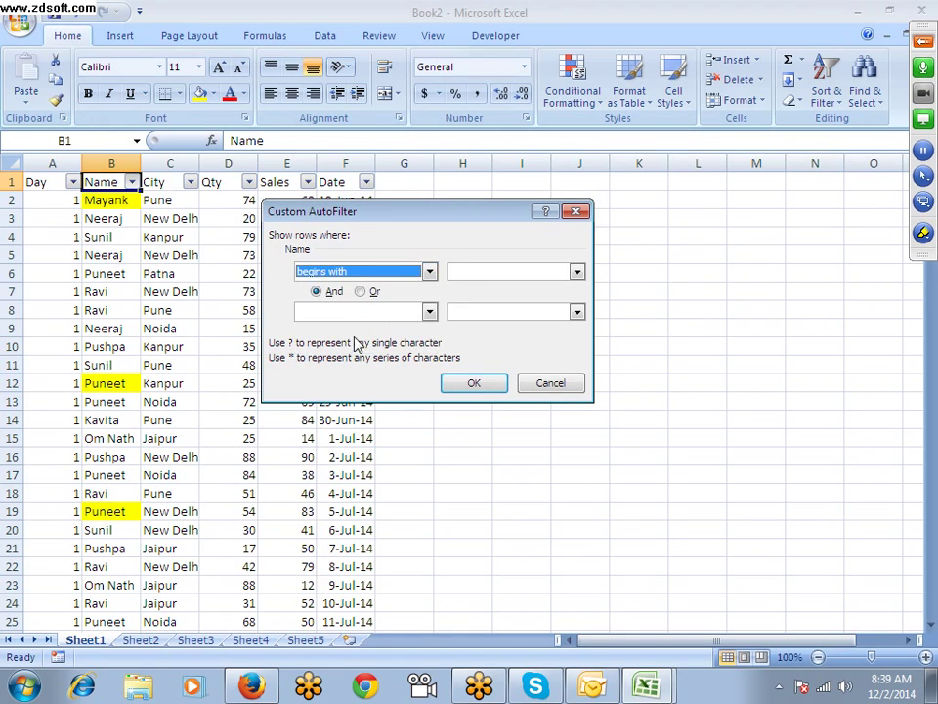
pyautogui.click(458, 274)
pyautogui.write('O')
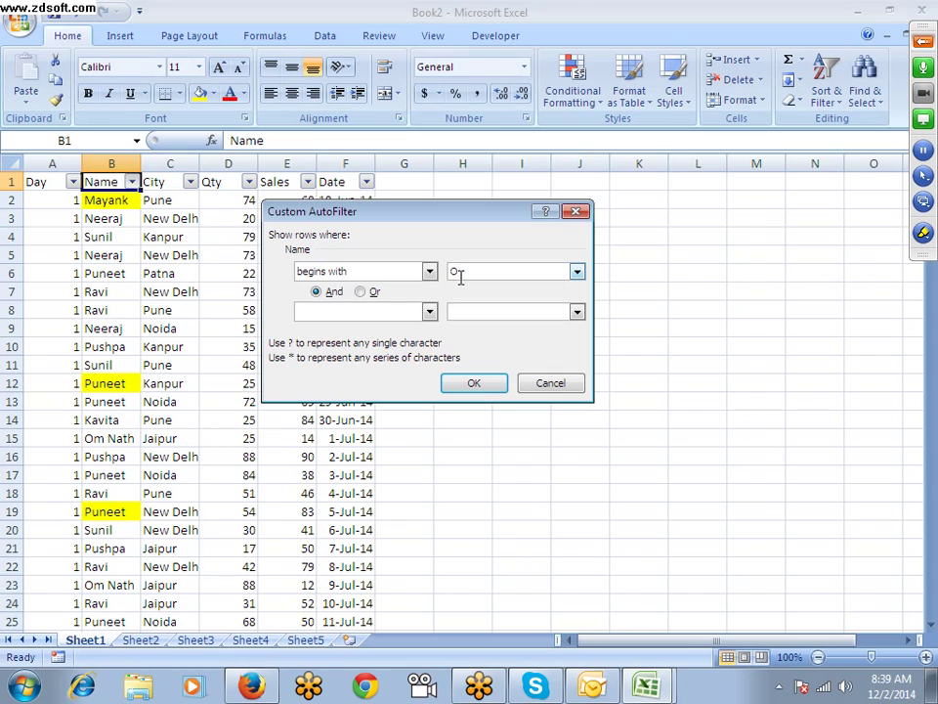
# Step: Add the second condition ends with h, joined by And, and apply the custom filter to the Name column
pyautogui.click(414, 311)
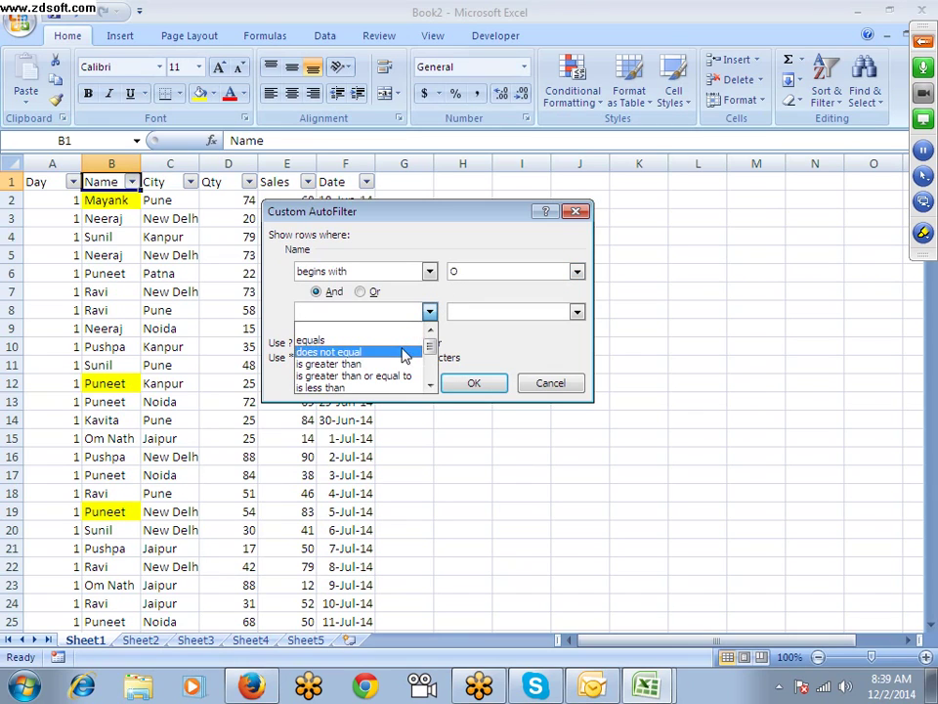
pyautogui.scroll(-1, 405, 356)
pyautogui.scroll(-1, 404, 356)
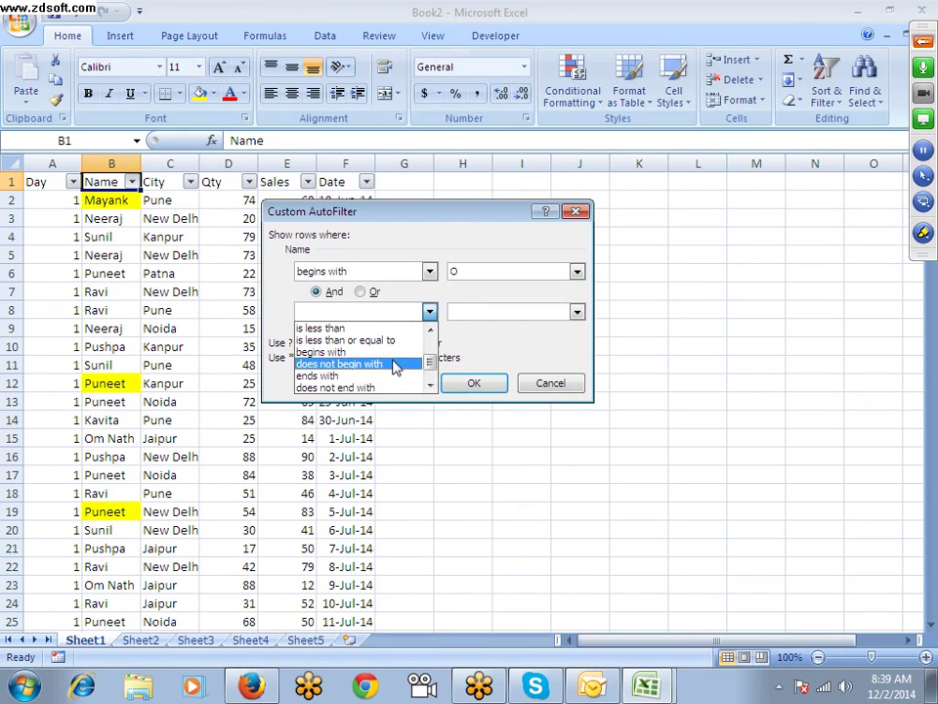
pyautogui.click(390, 377)
pyautogui.click(467, 313)
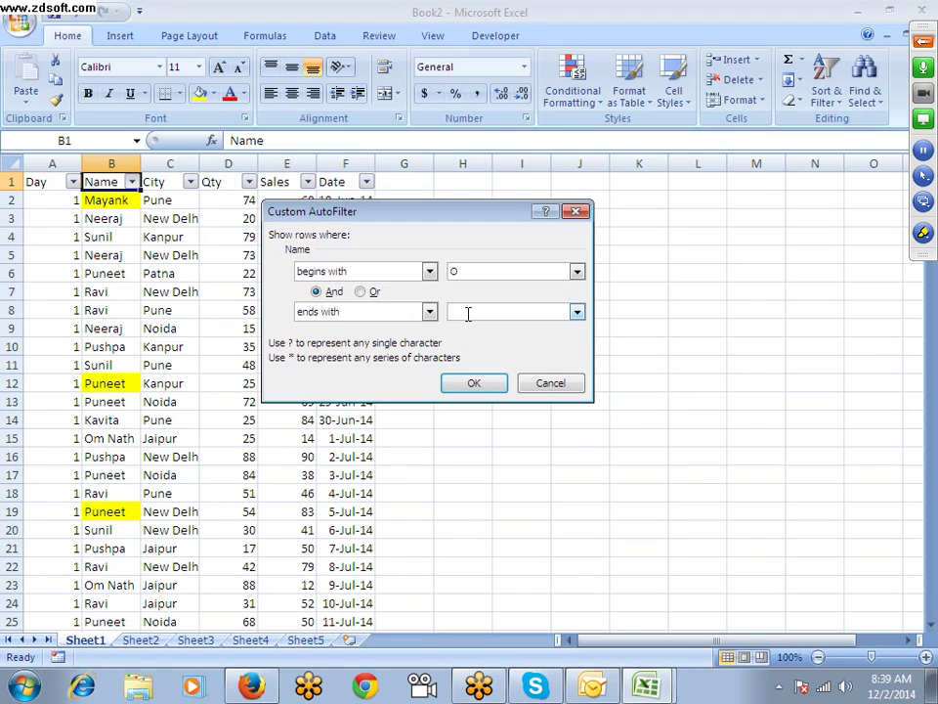
pyautogui.write('h')
pyautogui.click(464, 389)
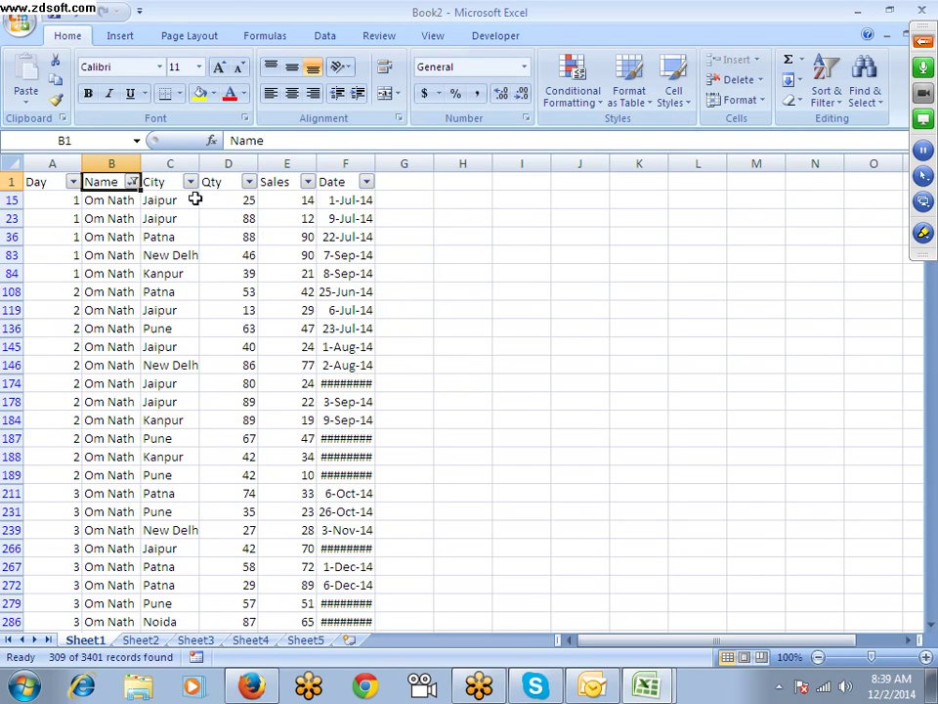
# Step: Switch the Name column's custom filter from And to Or and check the filtered rows
pyautogui.click(131, 182)
pyautogui.moveTo(102, 303)
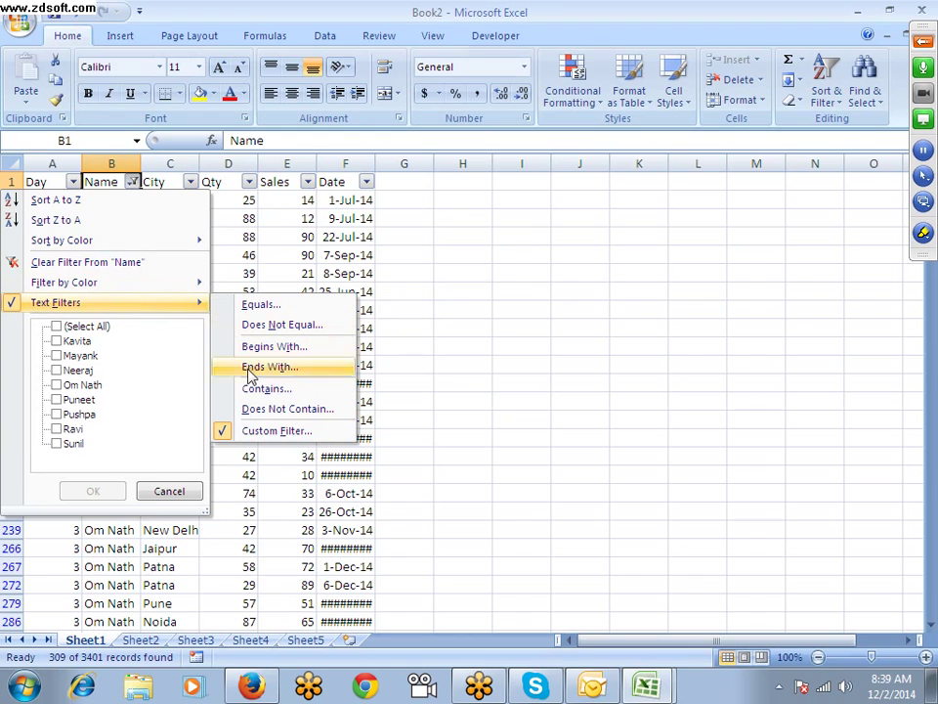
pyautogui.click(256, 430)
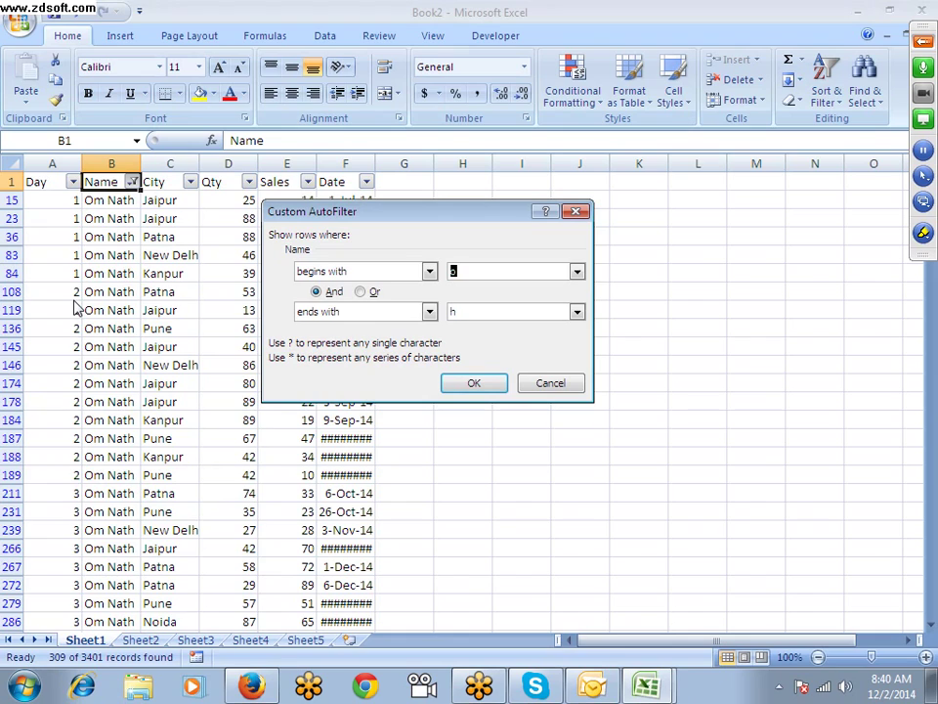
pyautogui.click(360, 291)
pyautogui.click(471, 382)
pyautogui.scroll(-2, 397, 378)
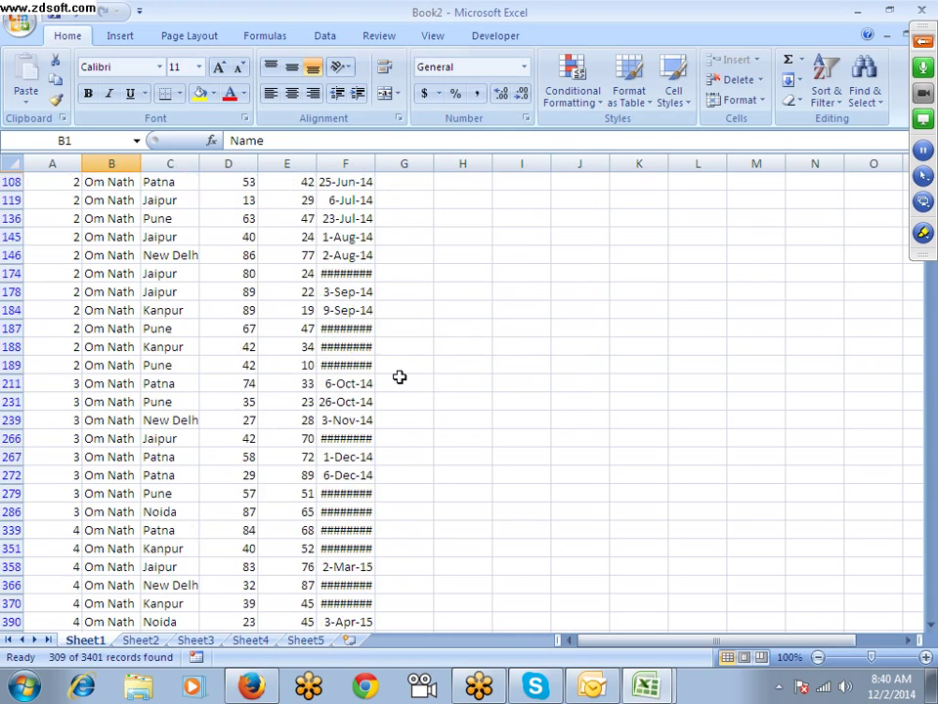
# Step: Switch the Name column's custom filter, begins with o and ends with h, back from Or to And and apply it
pyautogui.scroll(3, 380, 401)
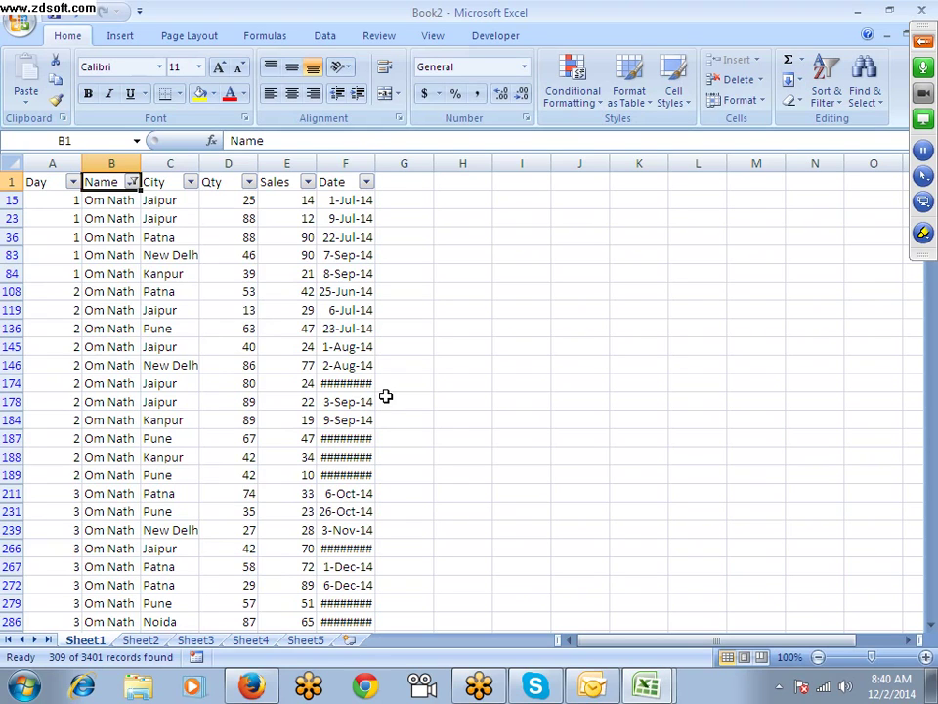
pyautogui.click(130, 182)
pyautogui.moveTo(180, 302)
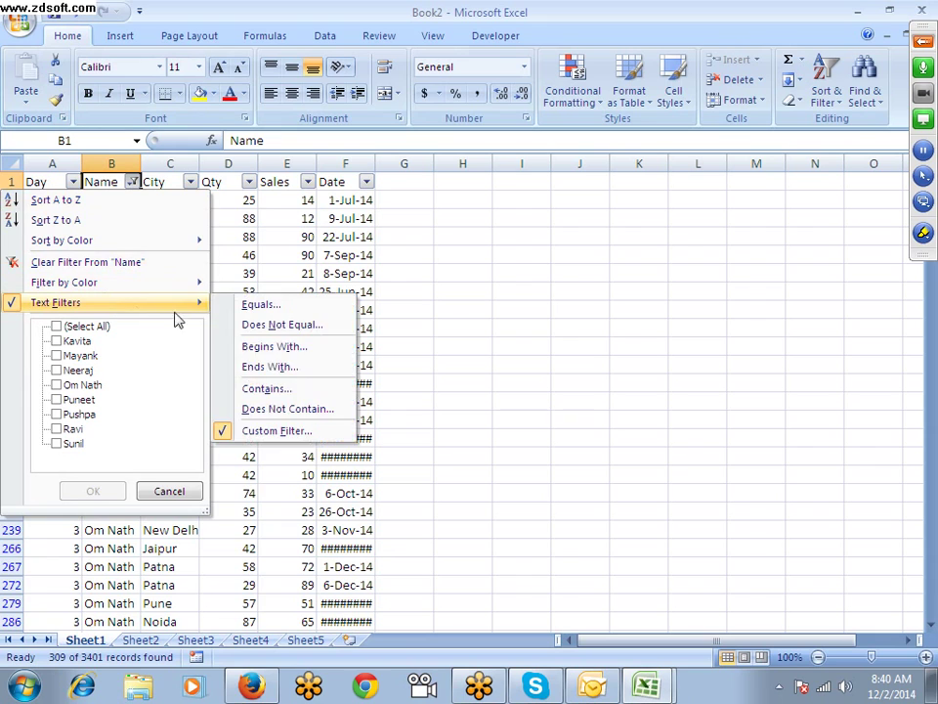
pyautogui.click(259, 431)
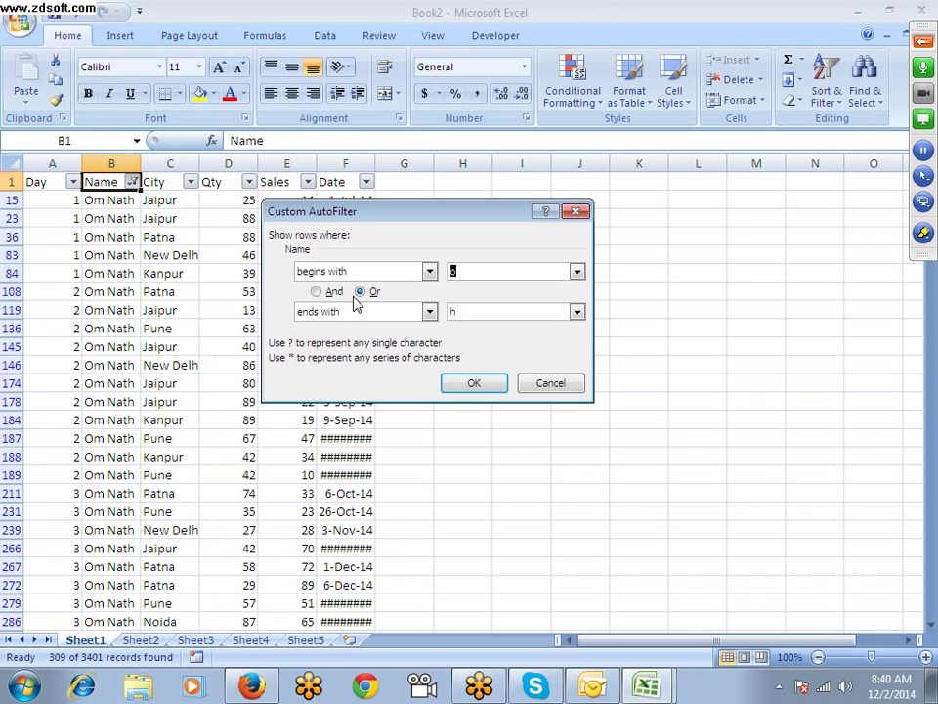
pyautogui.click(334, 295)
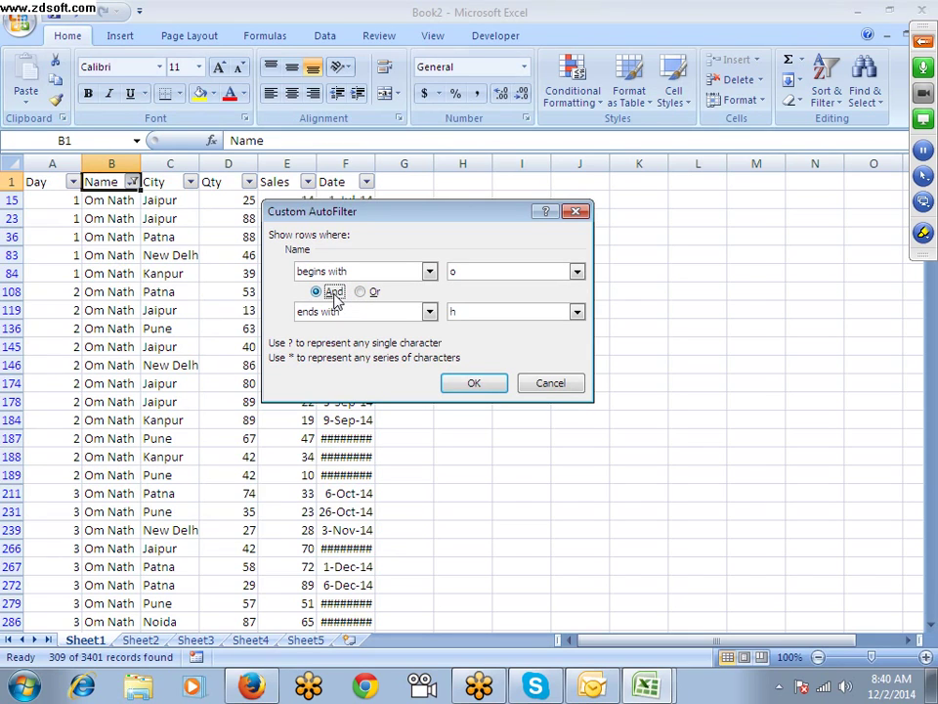
pyautogui.click(477, 387)
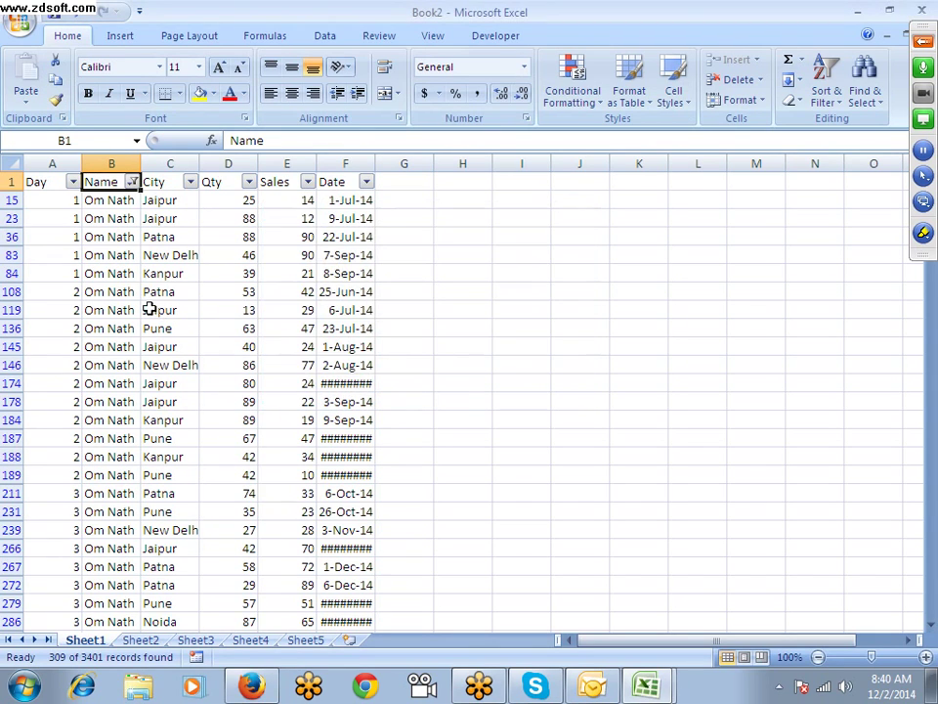
# Step: Turn off AutoFilter to remove the Name filter, and reapply it to the table from the City header in C1
pyautogui.hotkey('ctrl', 'shift', 'l')
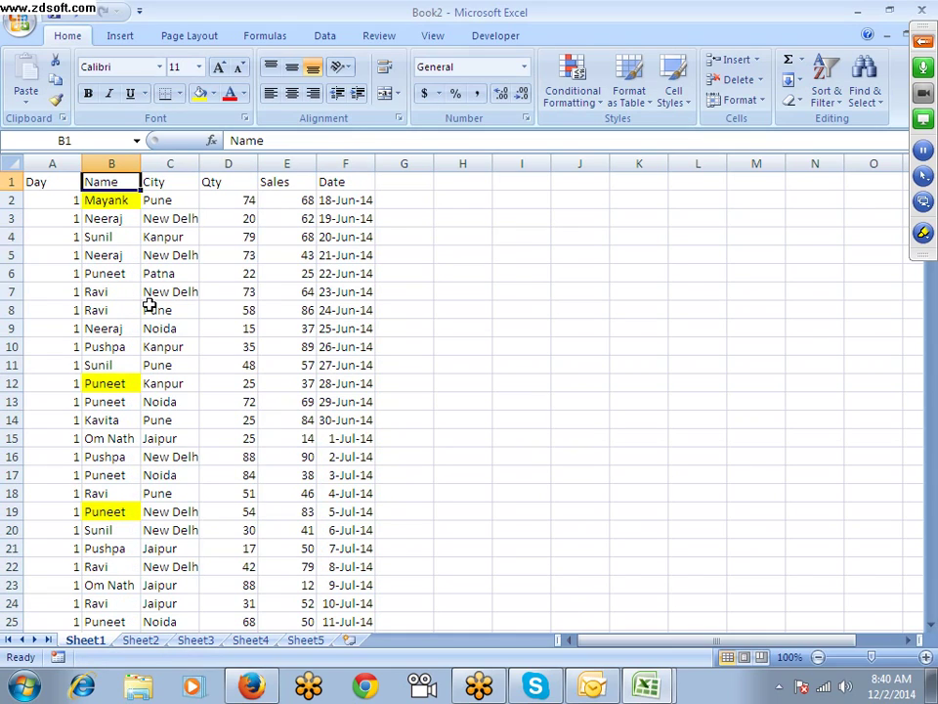
pyautogui.press('Right')
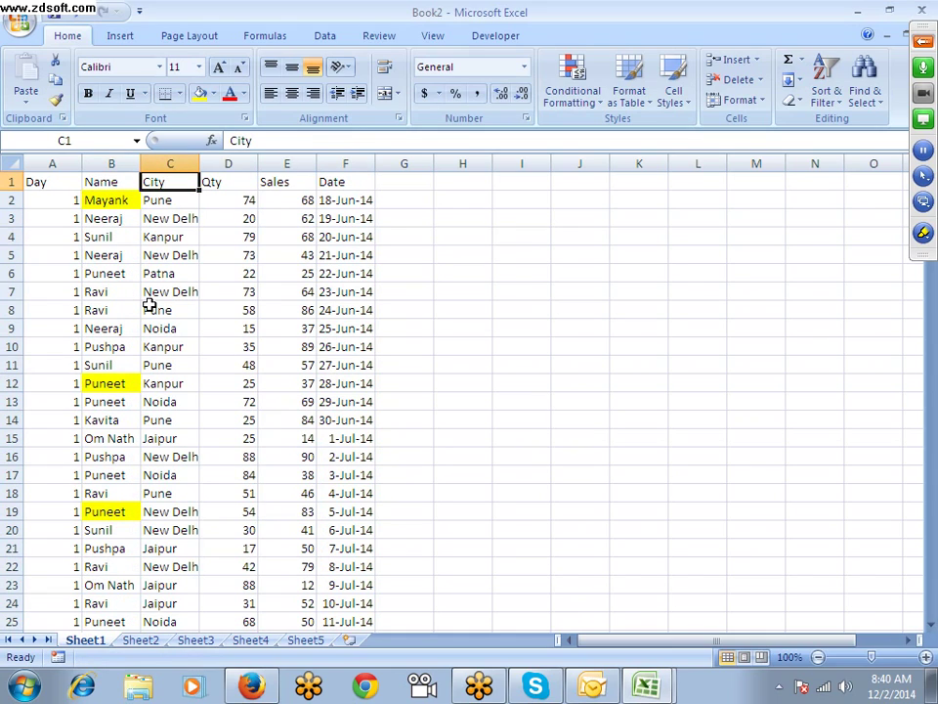
pyautogui.hotkey('ctrl', 'shift', 'l')
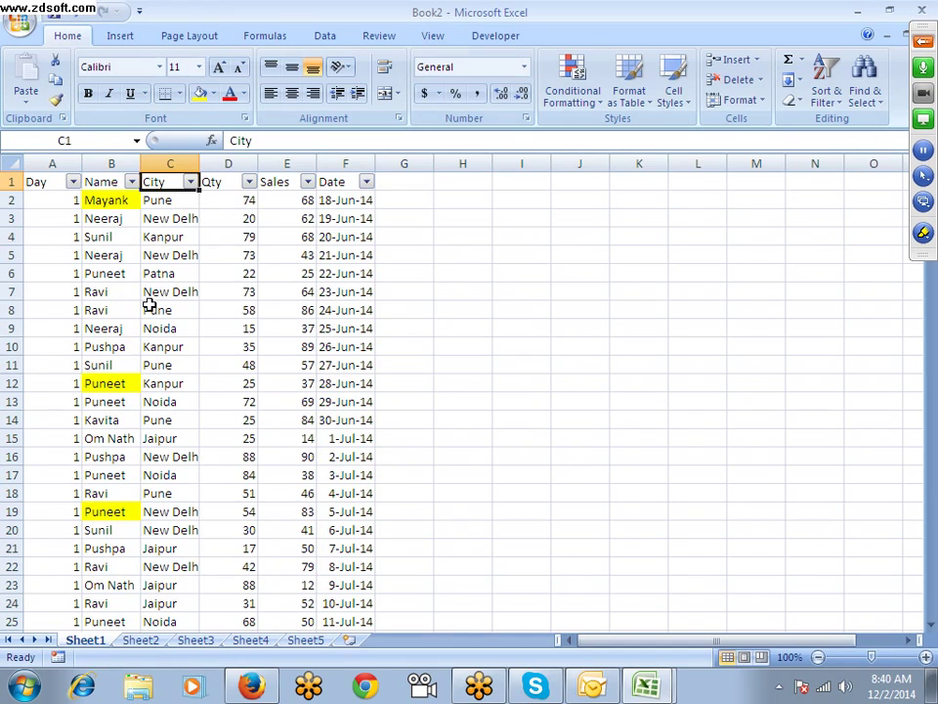
# Step: Filter the Qty column with a number filter for values equal to 30
pyautogui.press('Right')
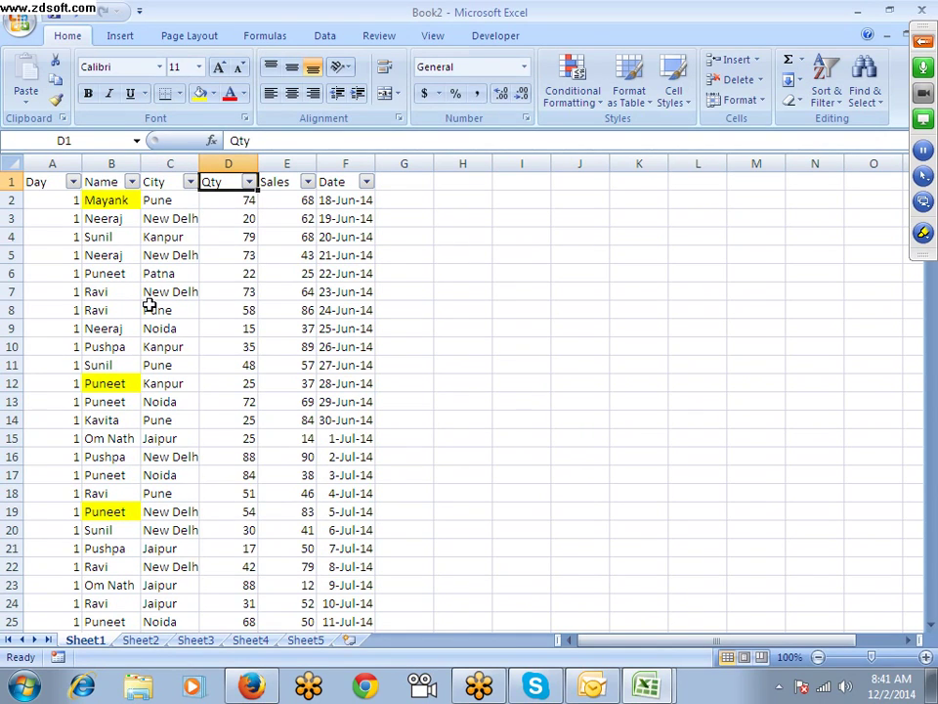
pyautogui.click(249, 181)
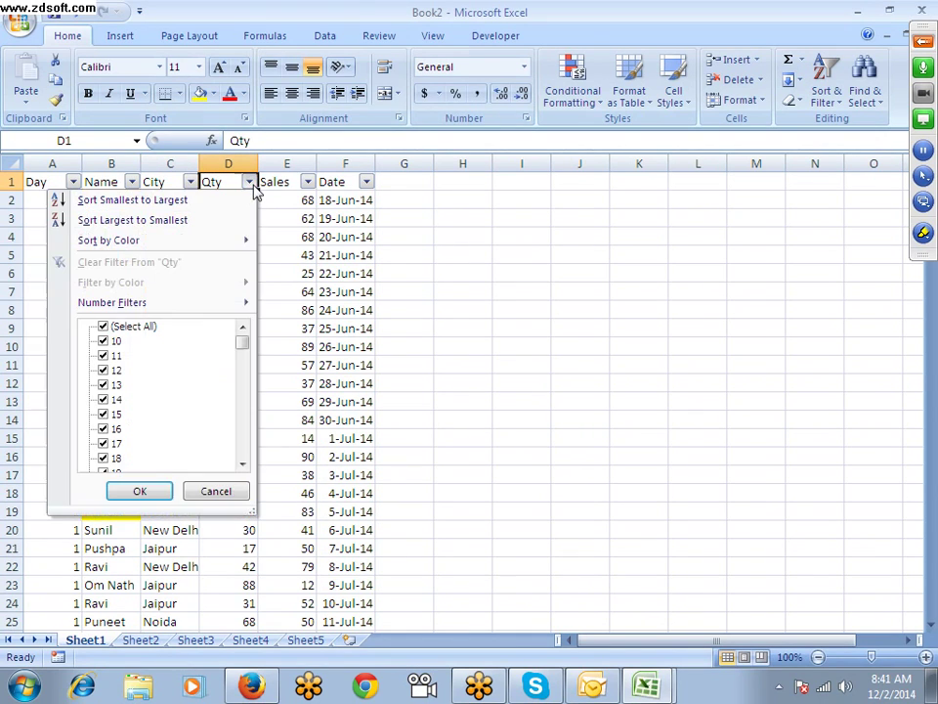
pyautogui.click(136, 366)
pyautogui.moveTo(246, 340)
pyautogui.mouseDown()
pyautogui.moveTo(248, 411)
pyautogui.moveTo(249, 351)
pyautogui.moveTo(231, 339)
pyautogui.mouseUp()
pyautogui.moveTo(211, 312)
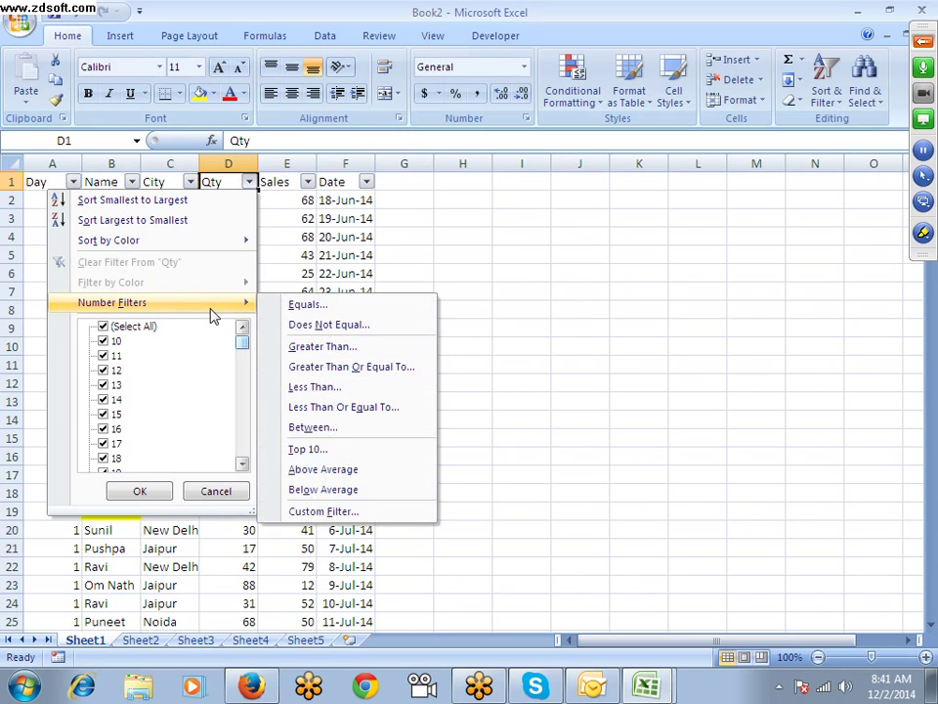
pyautogui.click(283, 311)
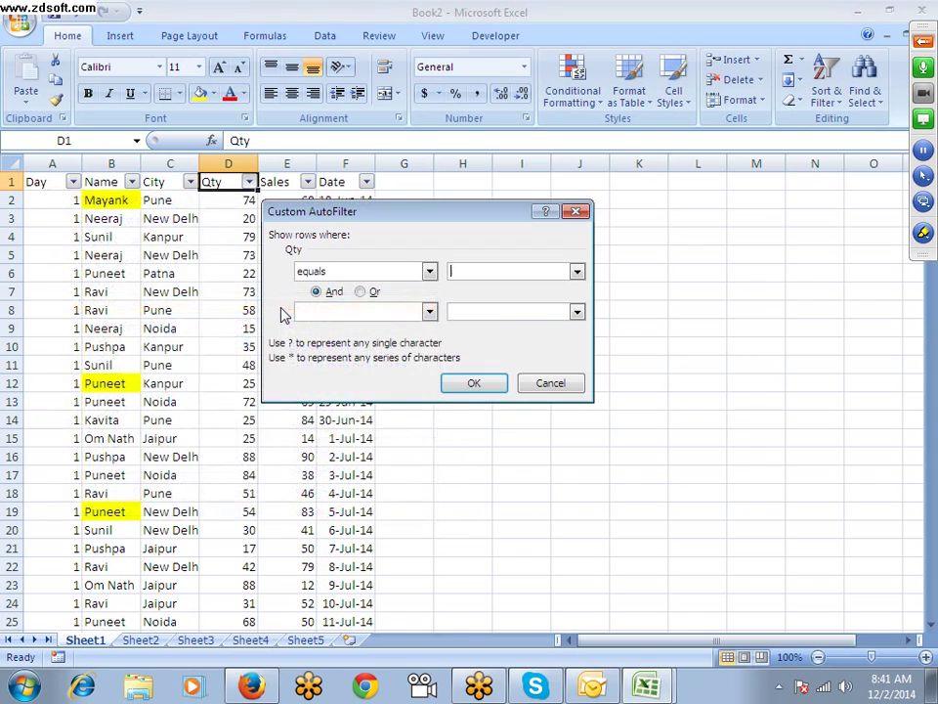
pyautogui.write('30')
pyautogui.press('Return')
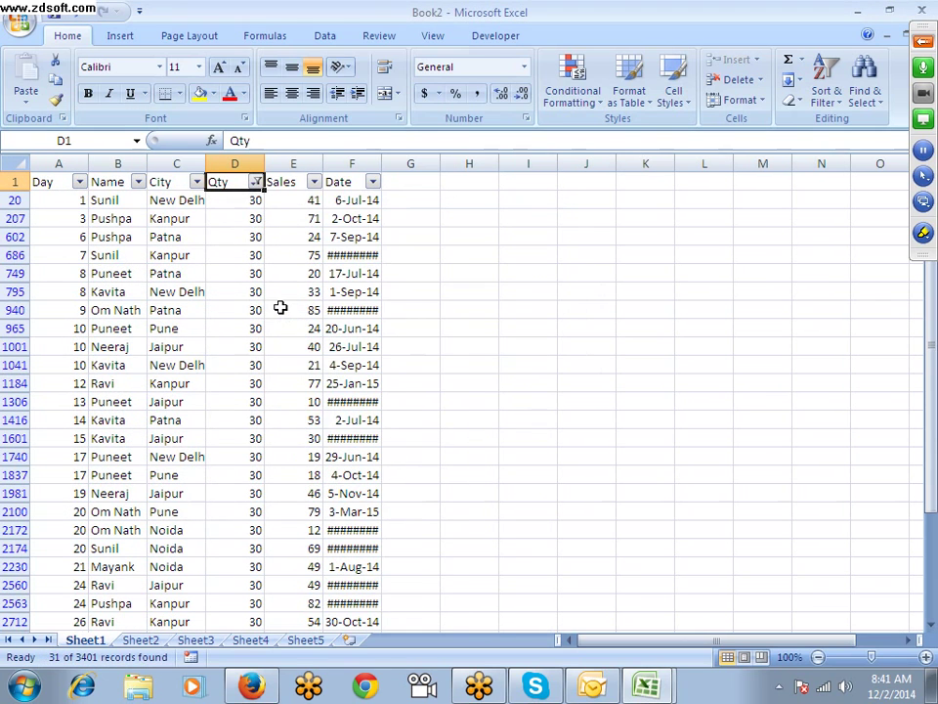
# Step: Change the Qty column's number filter to values greater than 50
pyautogui.click(255, 182)
pyautogui.moveTo(217, 304)
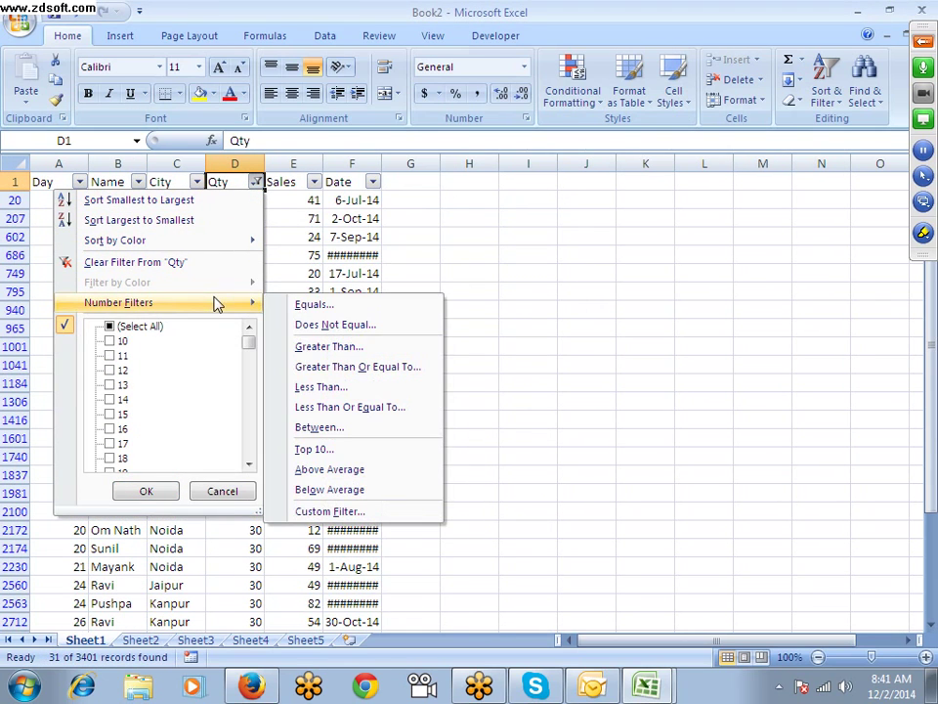
pyautogui.click(319, 348)
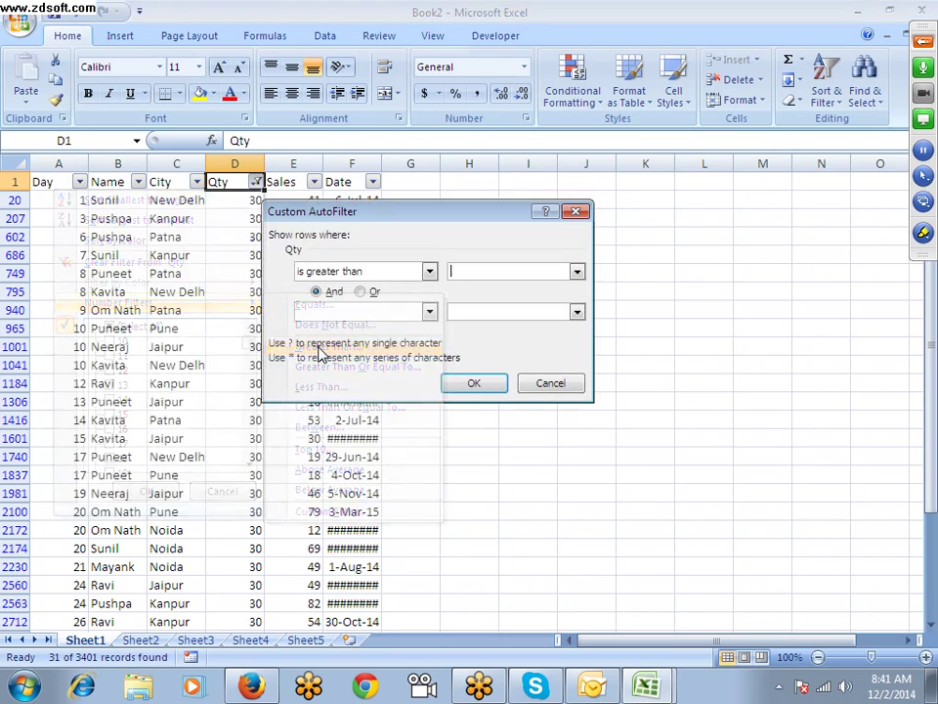
pyautogui.write('50')
pyautogui.press('Return')
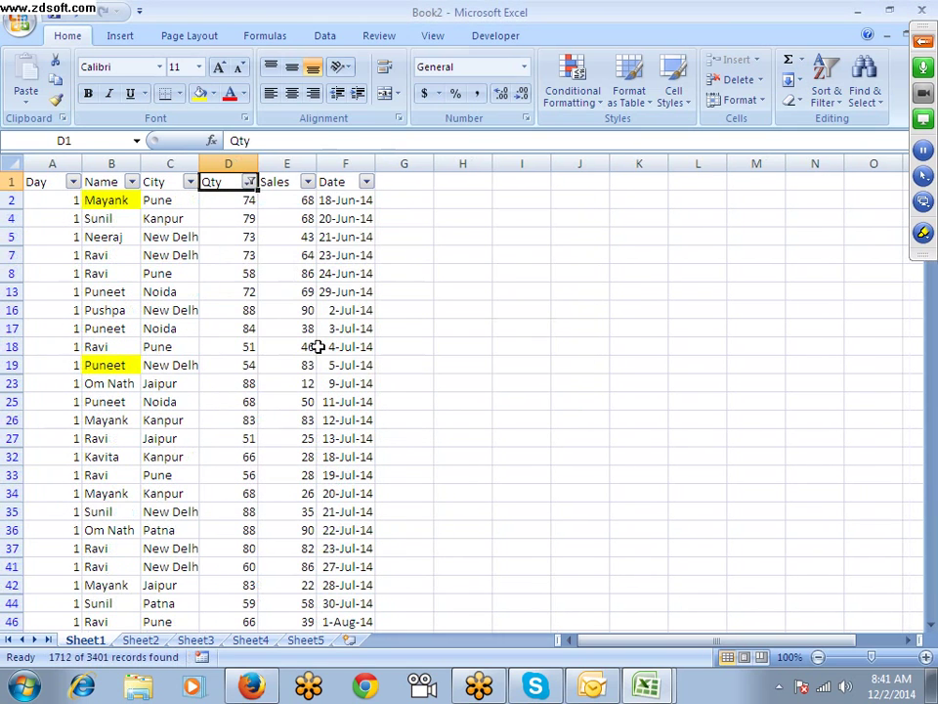
# Step: Change the Qty column's number filter to values greater than or equal to 30
pyautogui.click(250, 181)
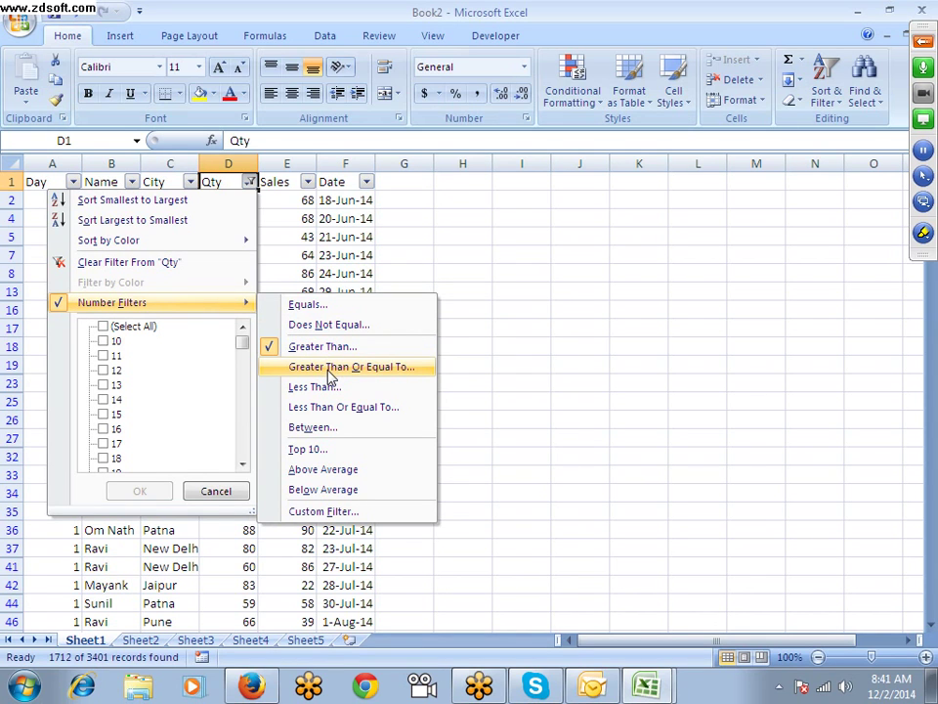
pyautogui.click(331, 377)
pyautogui.write('3')
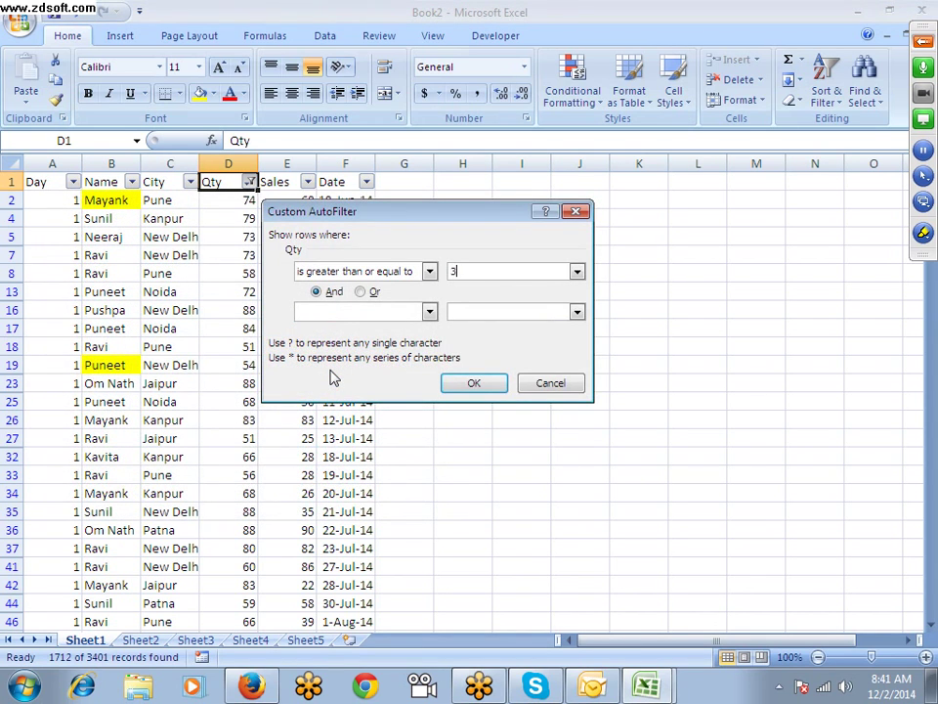
pyautogui.write('0')
pyautogui.press('Return')
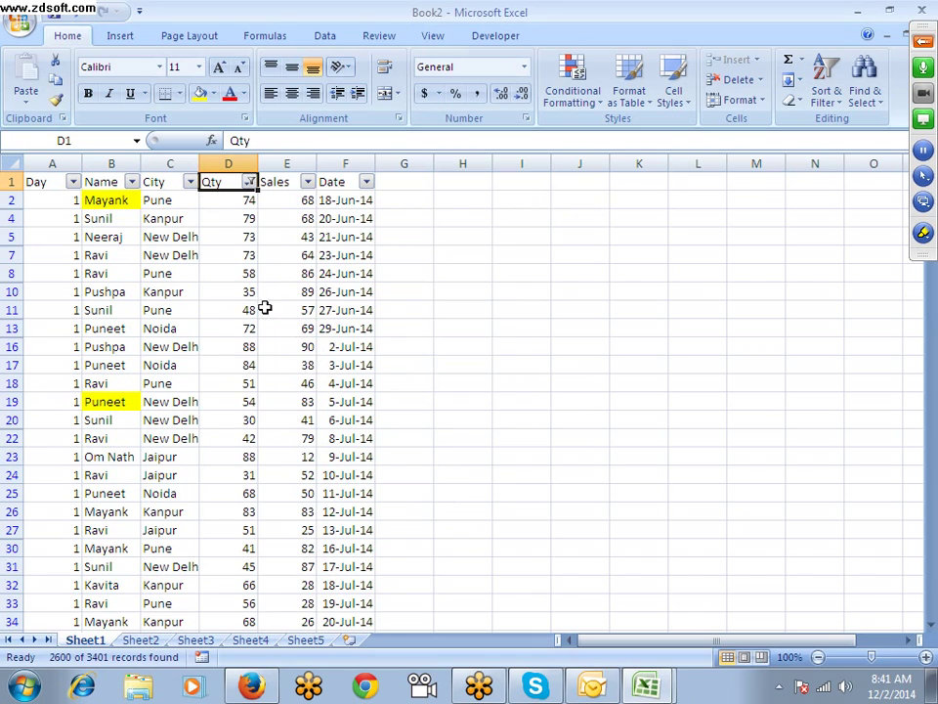
# Step: Filter the Qty column for values between 50 and 80 and check the filtered rows
pyautogui.click(251, 182)
pyautogui.moveTo(216, 311)
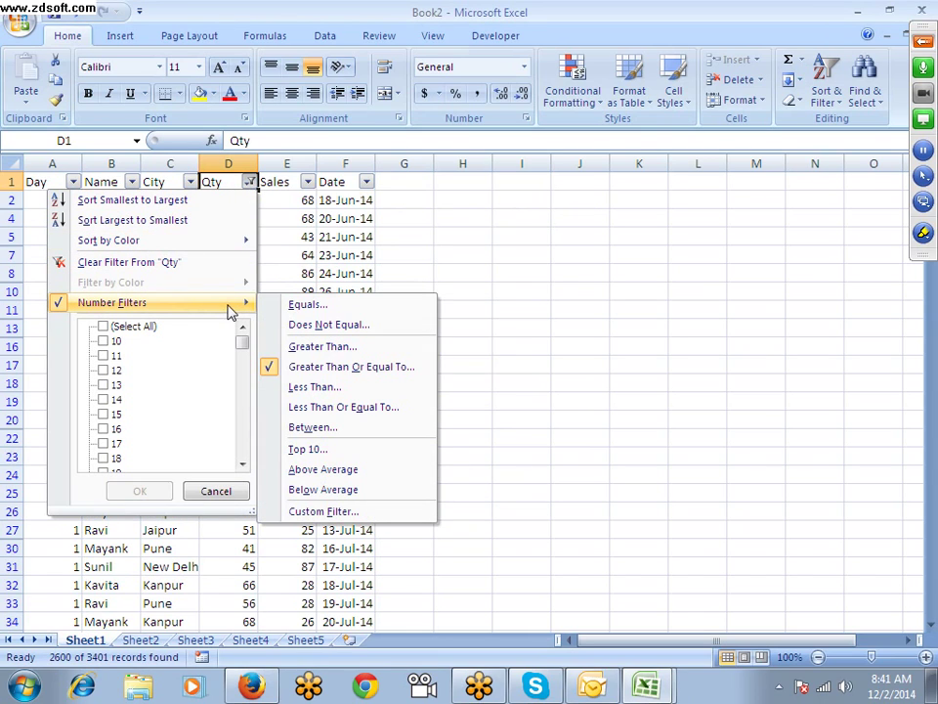
pyautogui.click(301, 430)
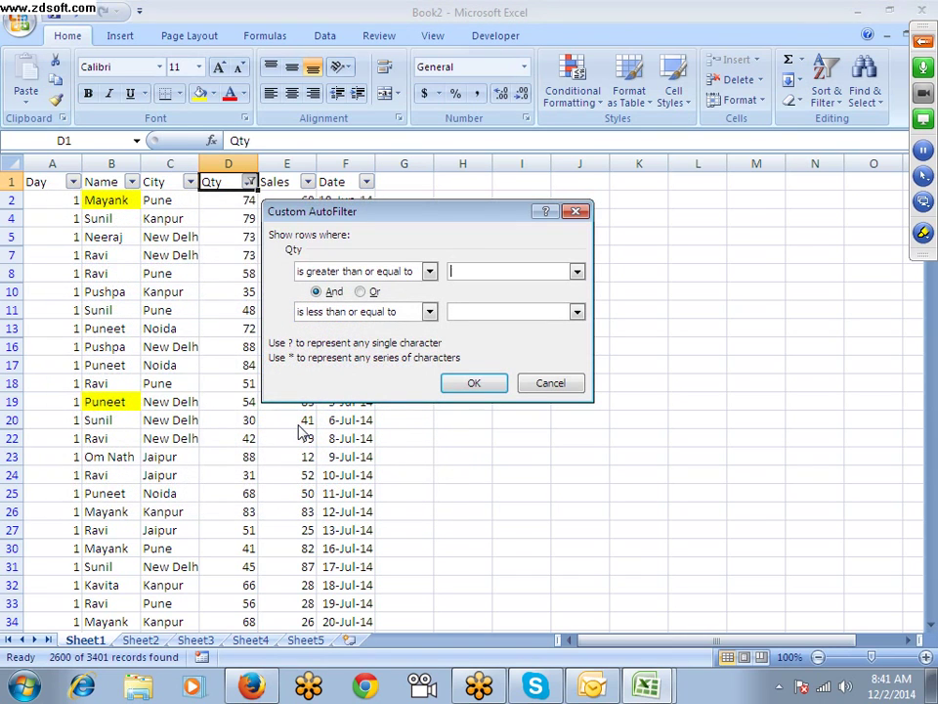
pyautogui.write('50')
pyautogui.press('Tab')
pyautogui.click(477, 313)
pyautogui.write('80')
pyautogui.click(478, 383)
pyautogui.scroll(-3, 299, 361)
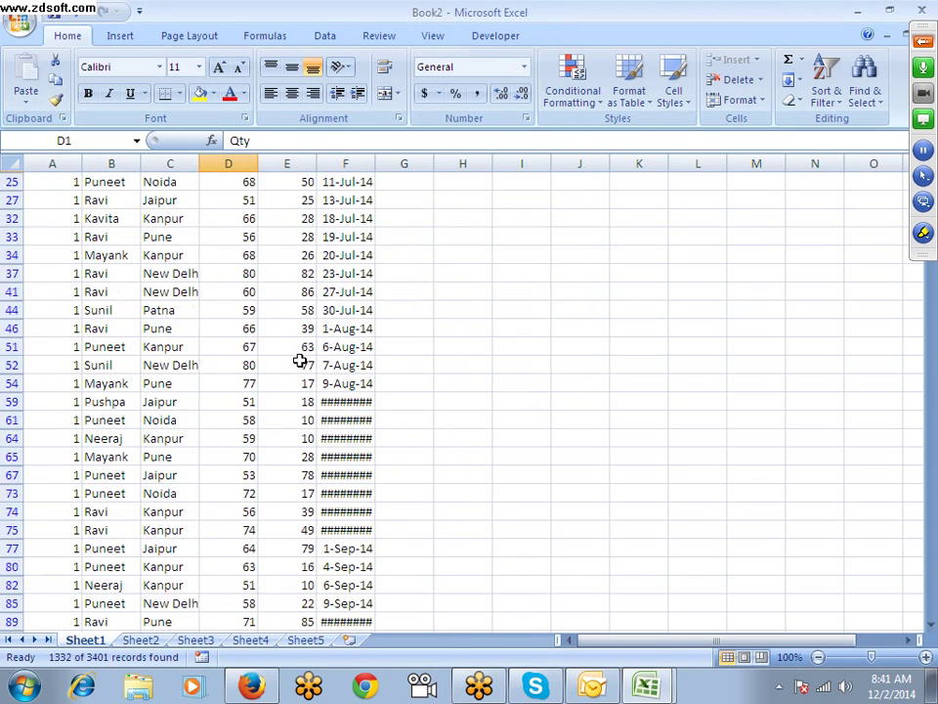
pyautogui.scroll(3, 300, 362)
# Step: Apply a Top 10 number filter to the Qty column showing the top 5 items, and look through the filtered rows
pyautogui.click(250, 182)
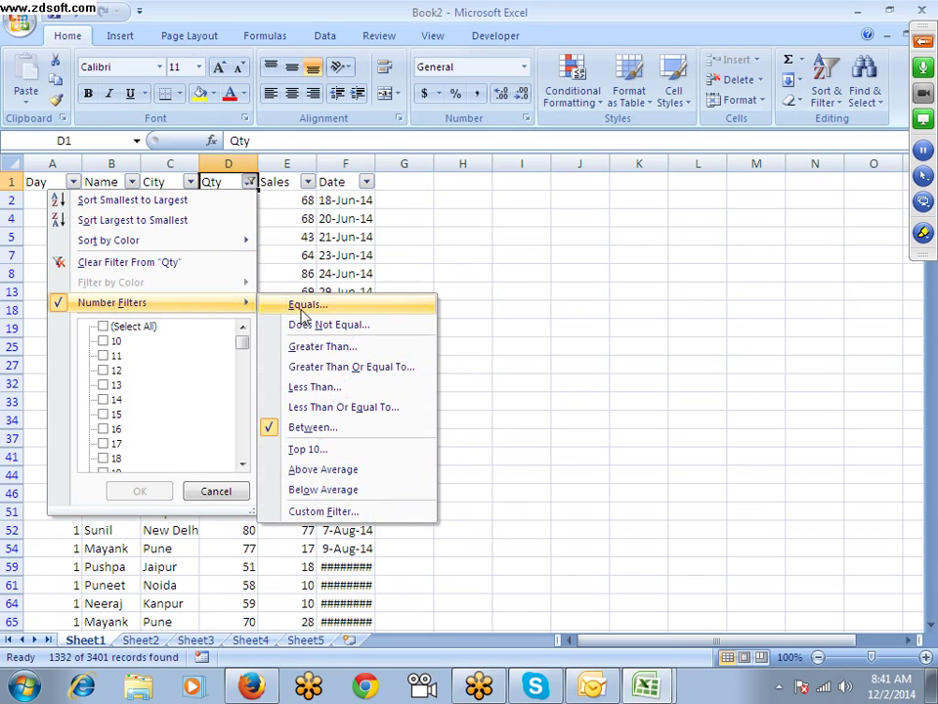
pyautogui.click(333, 450)
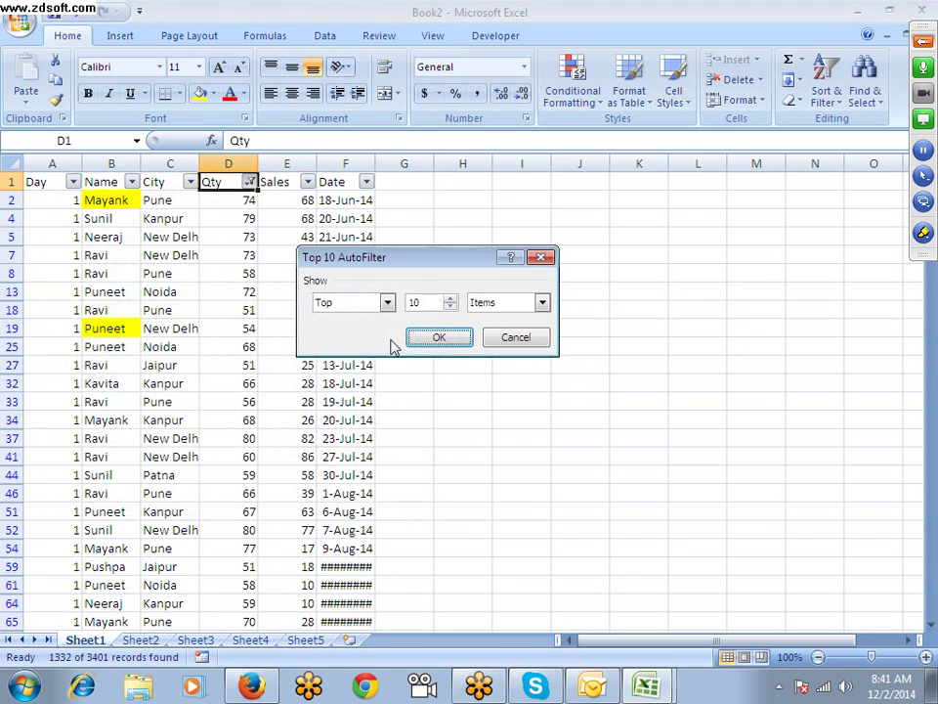
pyautogui.doubleClick(414, 302)
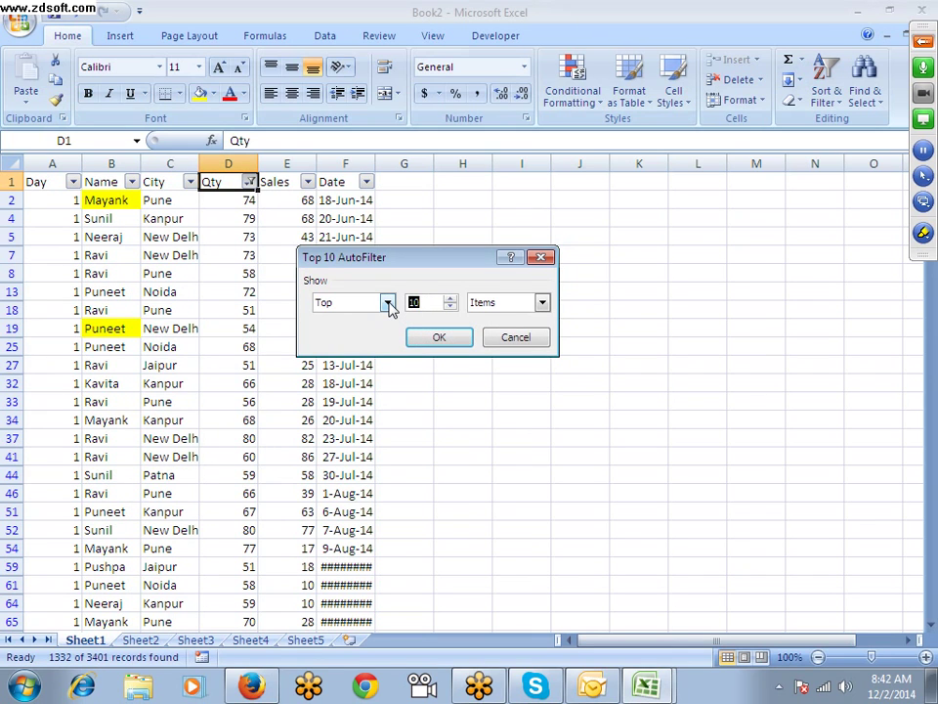
pyautogui.write('5')
pyautogui.click(430, 339)
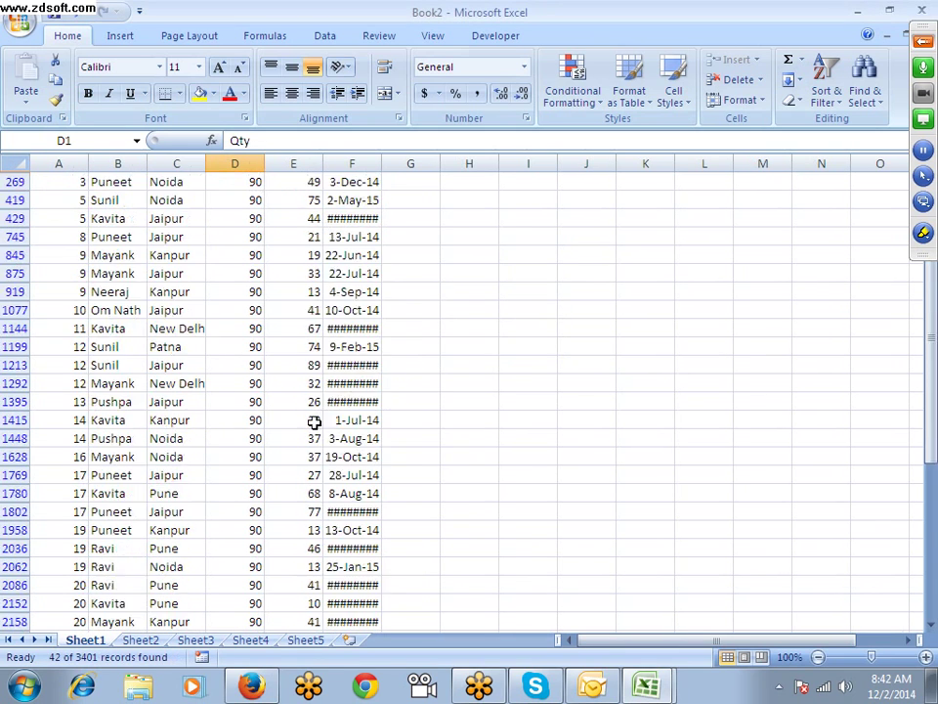
pyautogui.scroll(-7, 314, 422)
pyautogui.scroll(3, 311, 425)
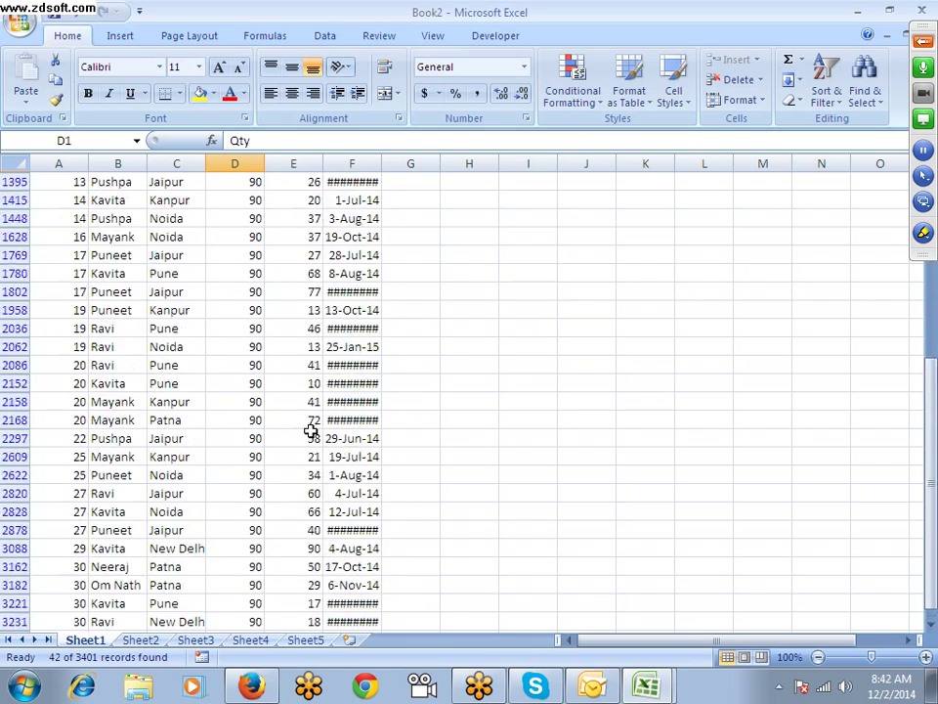
pyautogui.scroll(5, 311, 430)
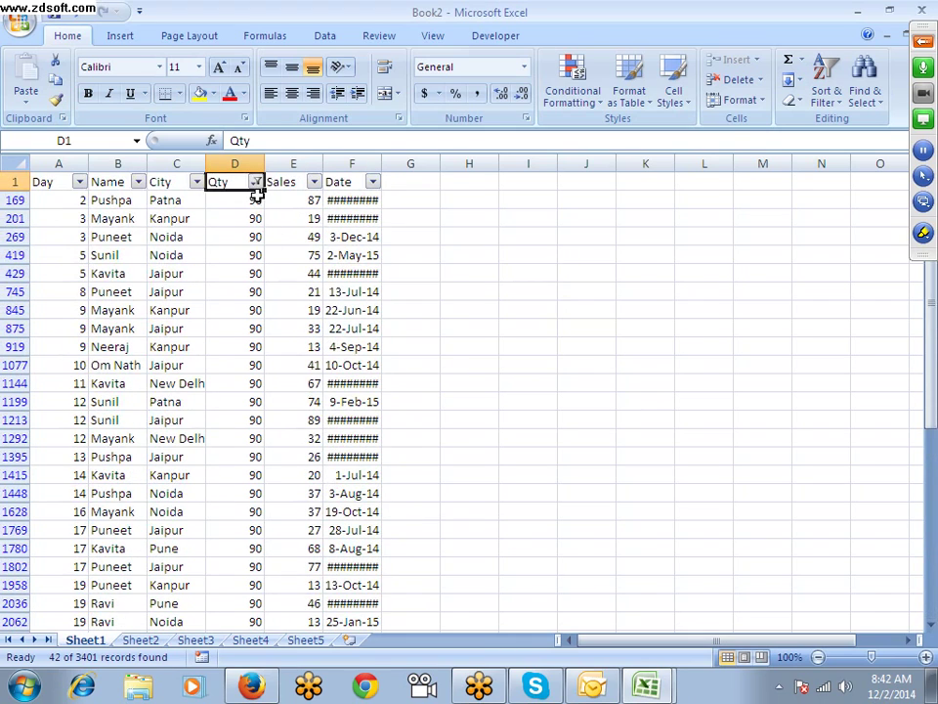
# Step: Review the Top/Bottom Rules of conditional formatting as a comparison, and select the filtered Qty cells D201 to D919
pyautogui.click(255, 182)
pyautogui.click(572, 101)
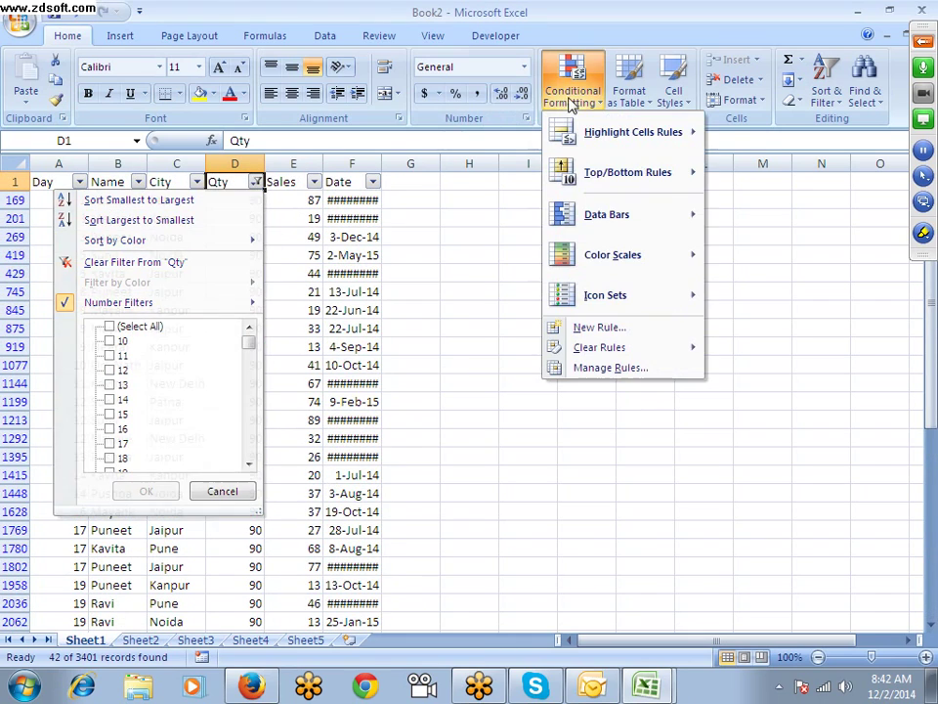
pyautogui.moveTo(573, 186)
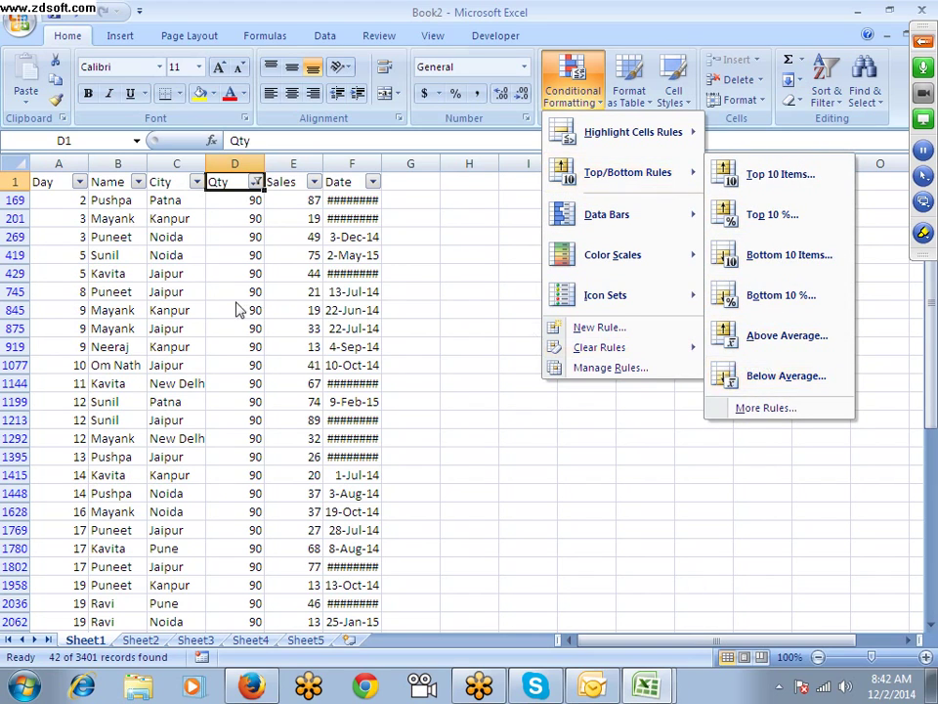
pyautogui.click(243, 218)
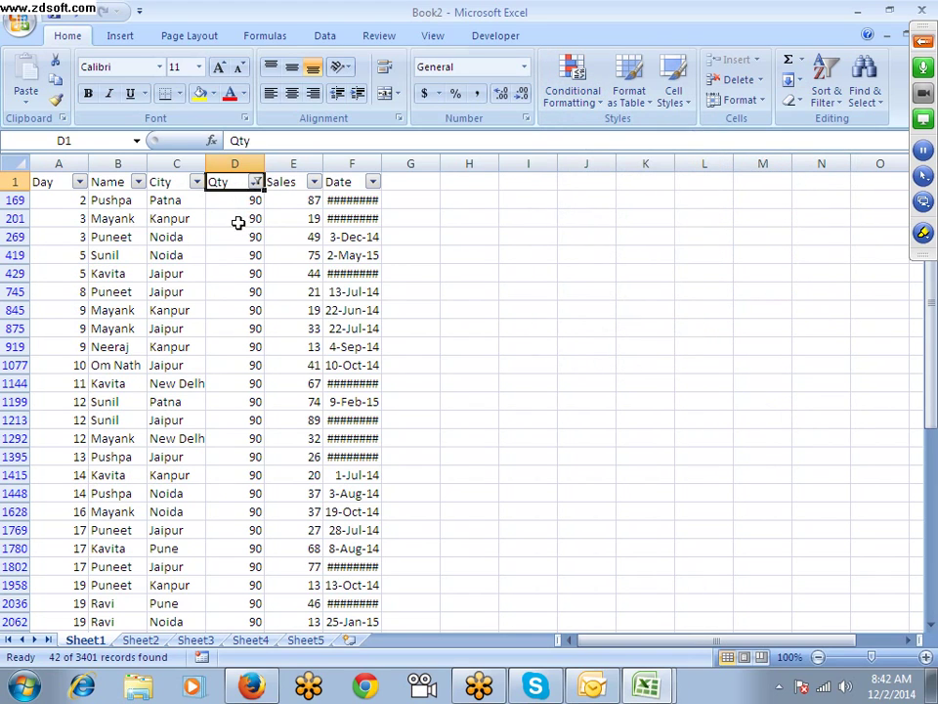
pyautogui.moveTo(238, 220); pyautogui.dragTo(237, 348)
# Step: Change the Qty column's Top 10 number filter to show the bottom 5 items
pyautogui.click(254, 182)
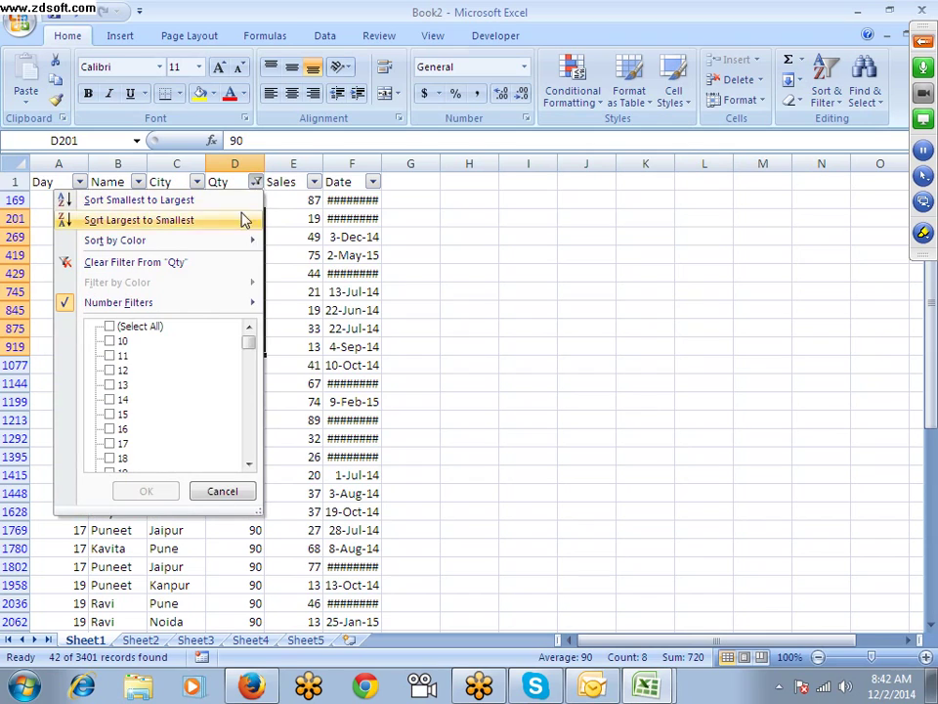
pyautogui.moveTo(203, 307)
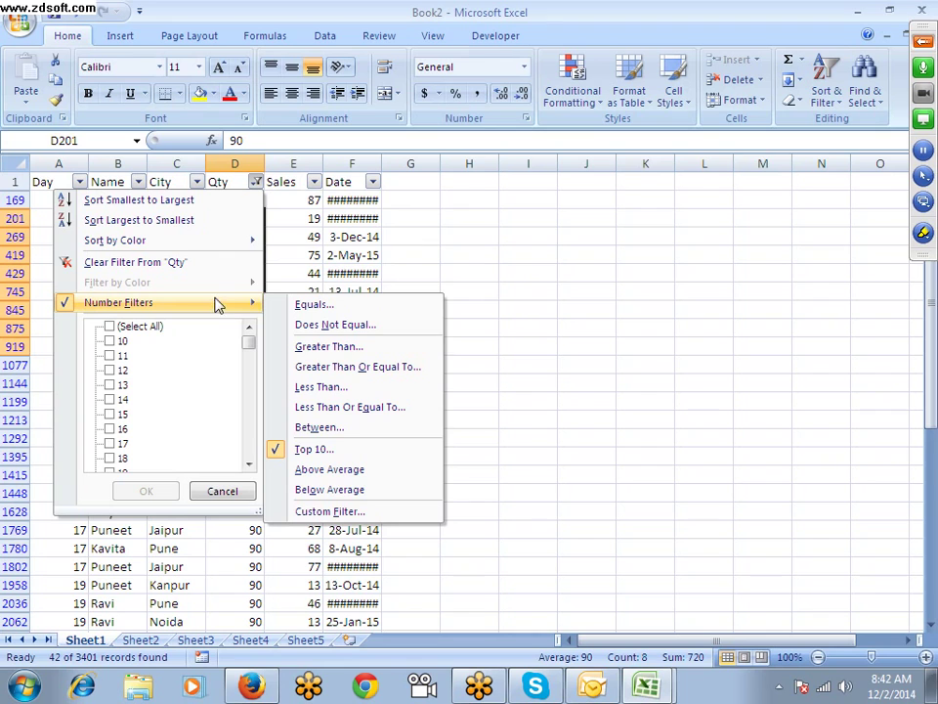
pyautogui.click(314, 449)
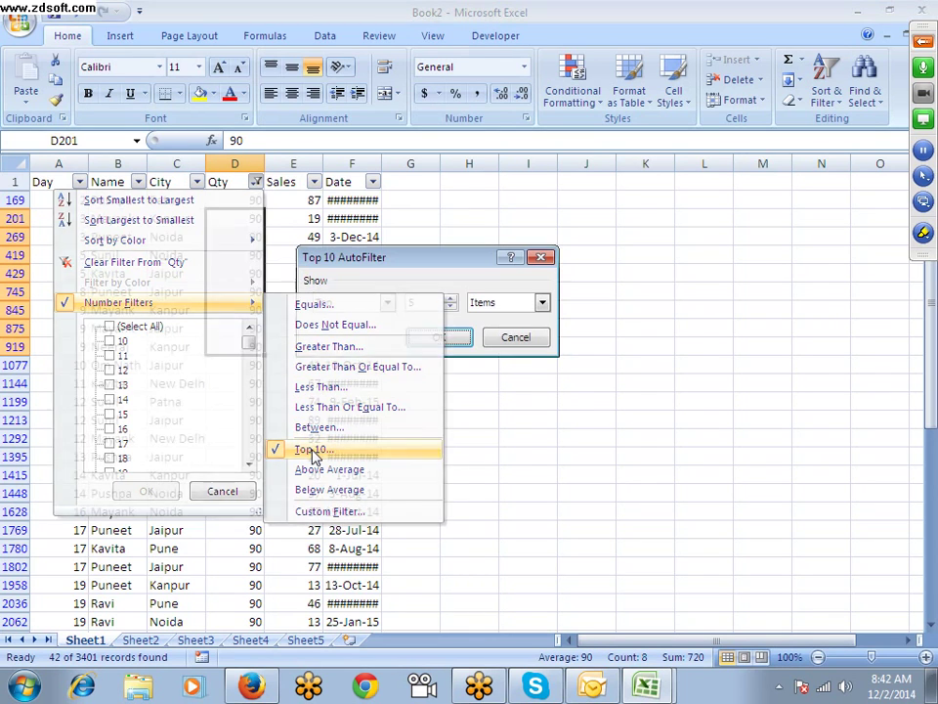
pyautogui.click(340, 305)
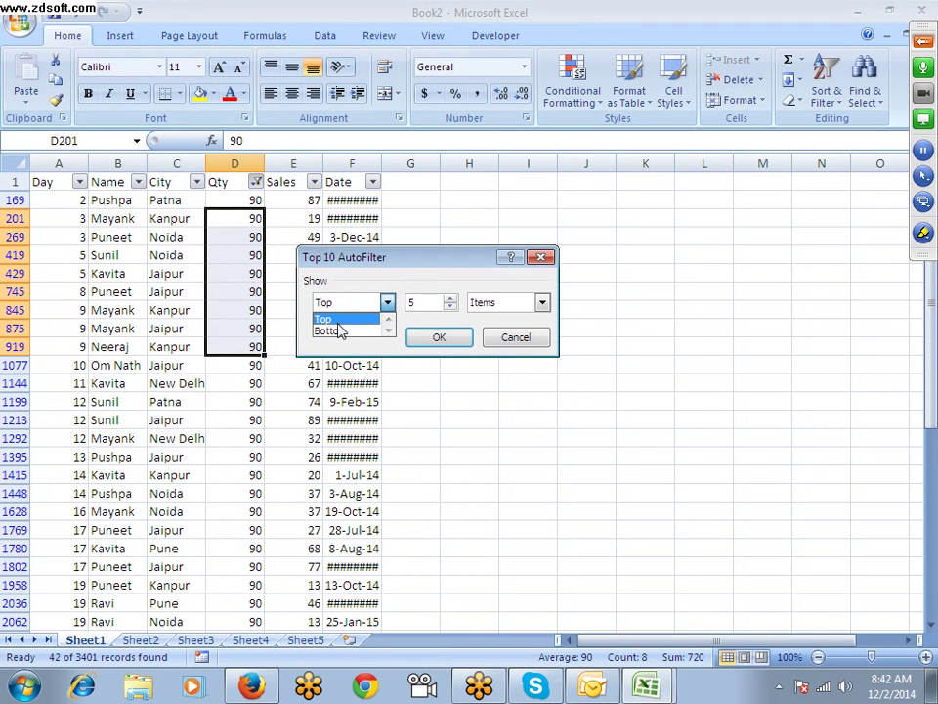
pyautogui.click(340, 330)
pyautogui.click(431, 336)
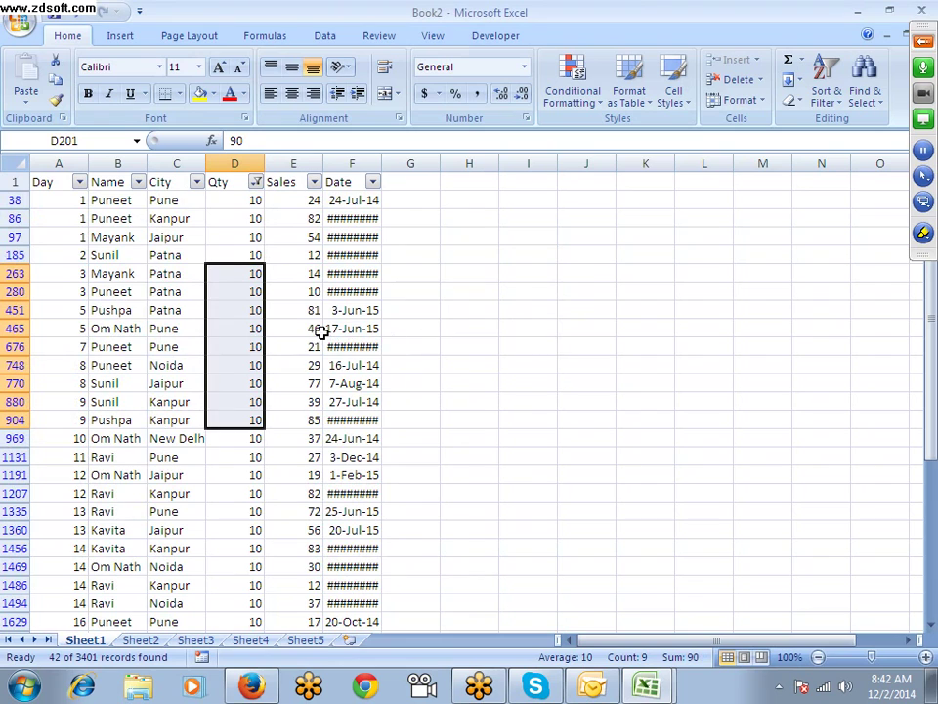
# Step: Filter the Qty column for above-average values
pyautogui.click(255, 181)
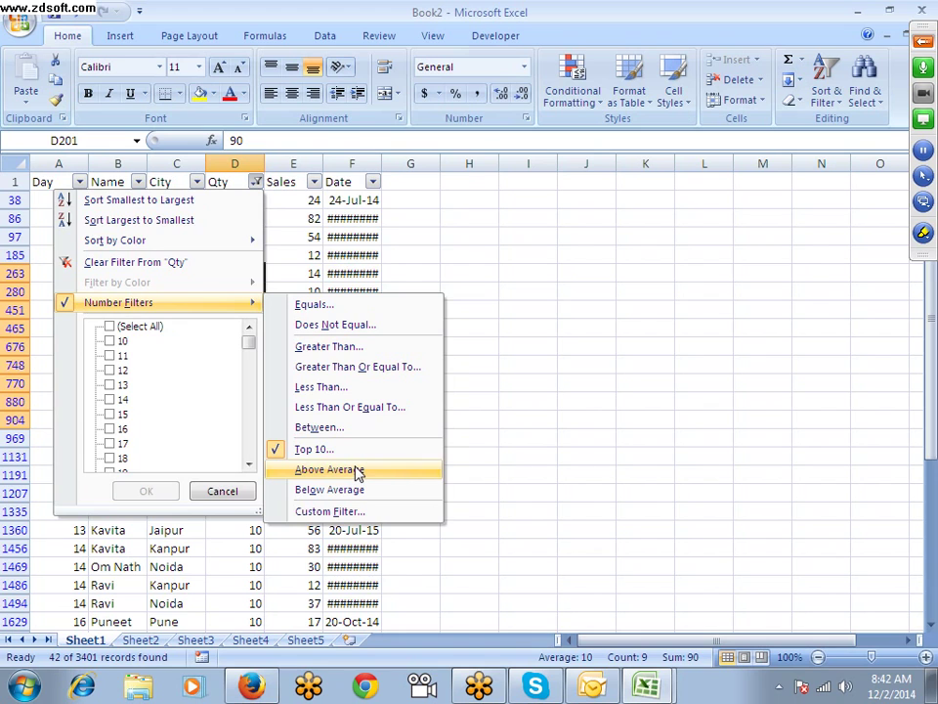
pyautogui.click(356, 470)
pyautogui.click(243, 330)
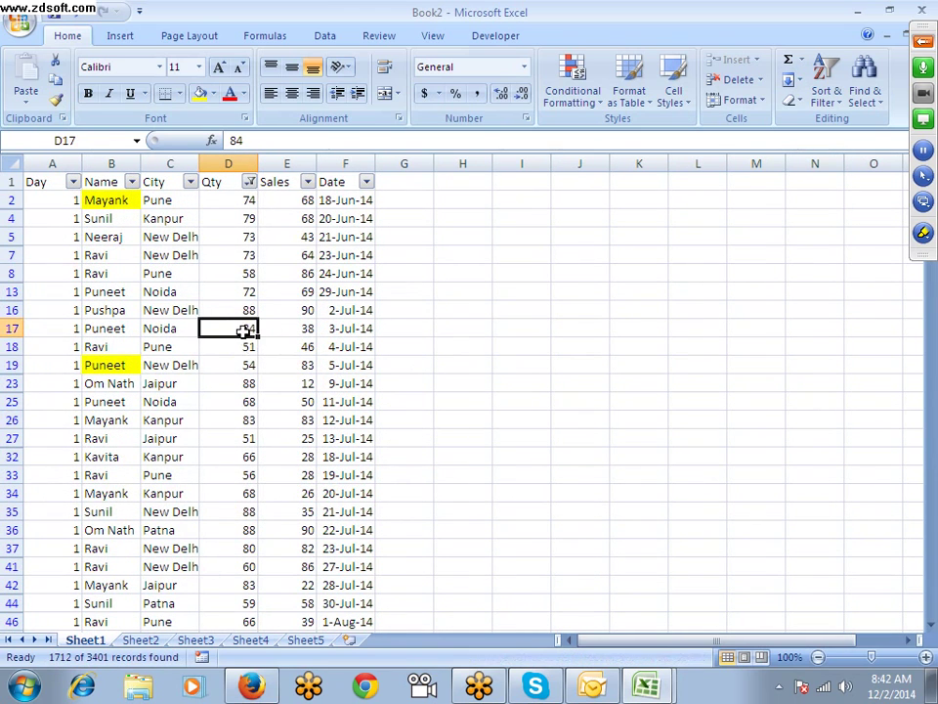
# Step: Turn off AutoFilter and select the whole Qty column to check its average
pyautogui.hotkey('ctrl', 'shift', 'l')
pyautogui.click(233, 163)
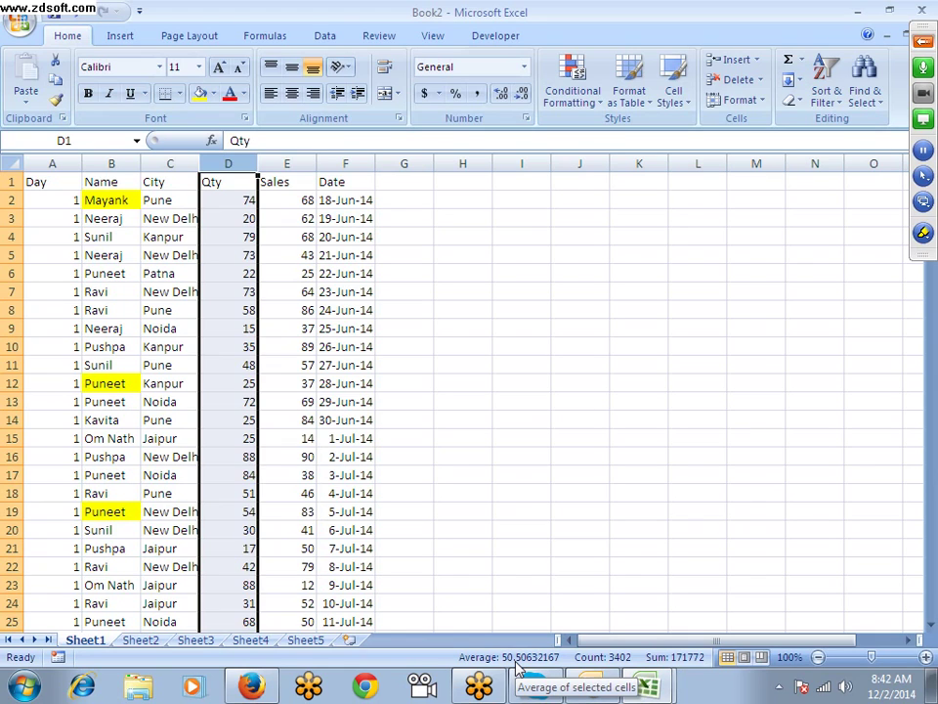
pyautogui.click(241, 182)
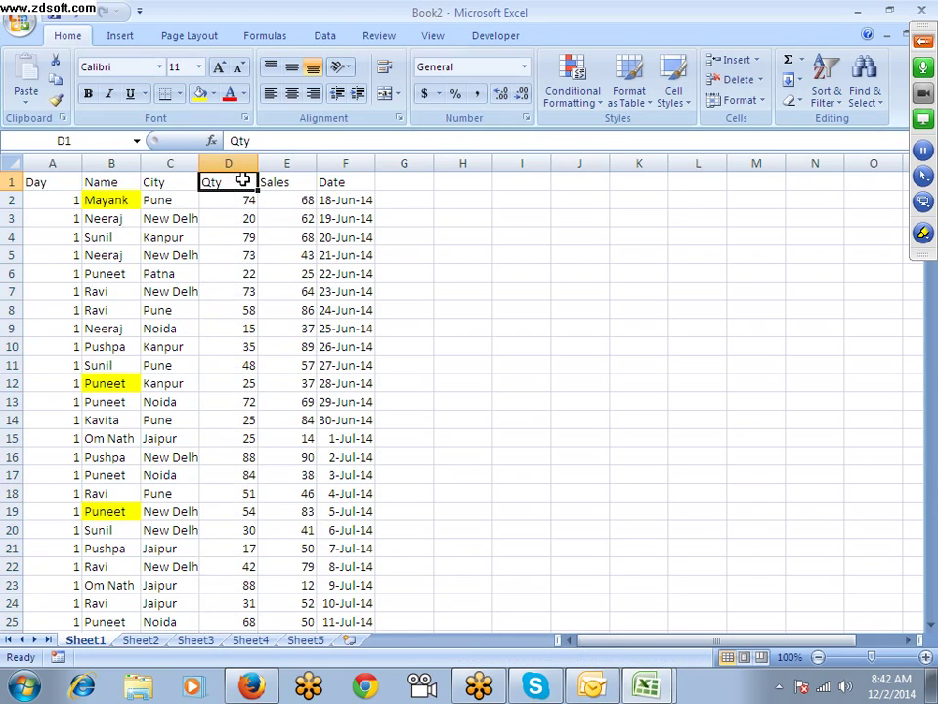
# Step: Turn AutoFilter back on from the Qty header and filter Qty for above-average values again
pyautogui.hotkey('ctrl', 'shift', 'l')
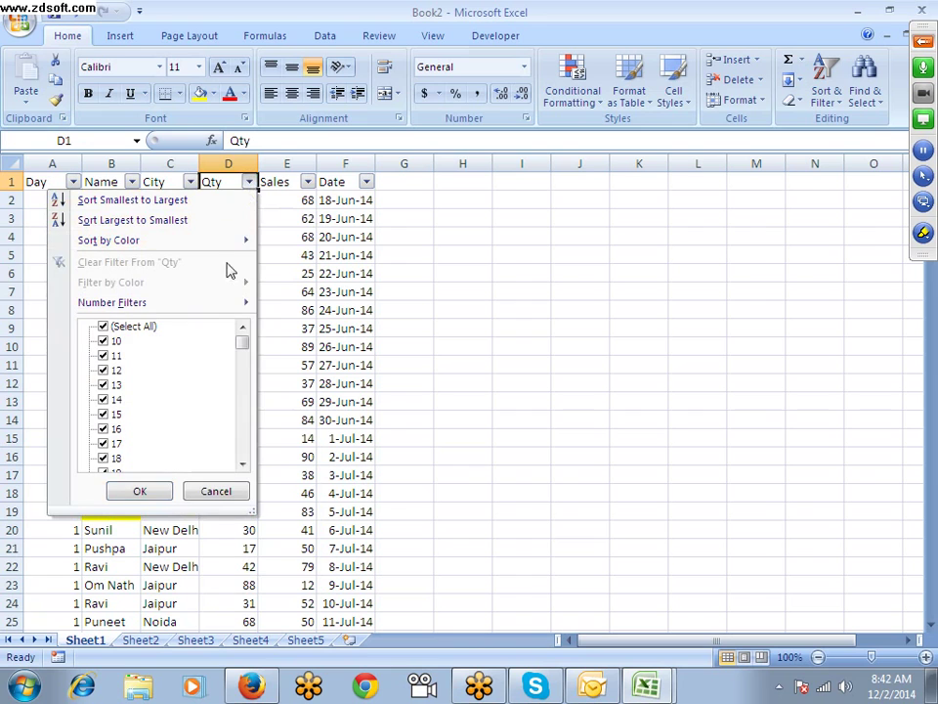
pyautogui.moveTo(213, 305)
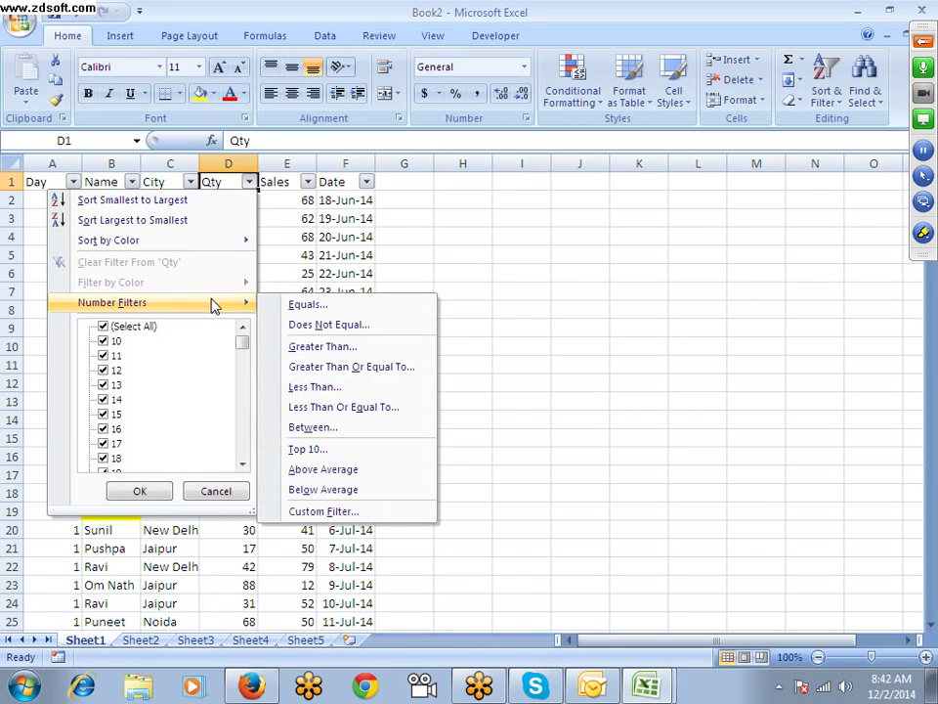
pyautogui.click(375, 469)
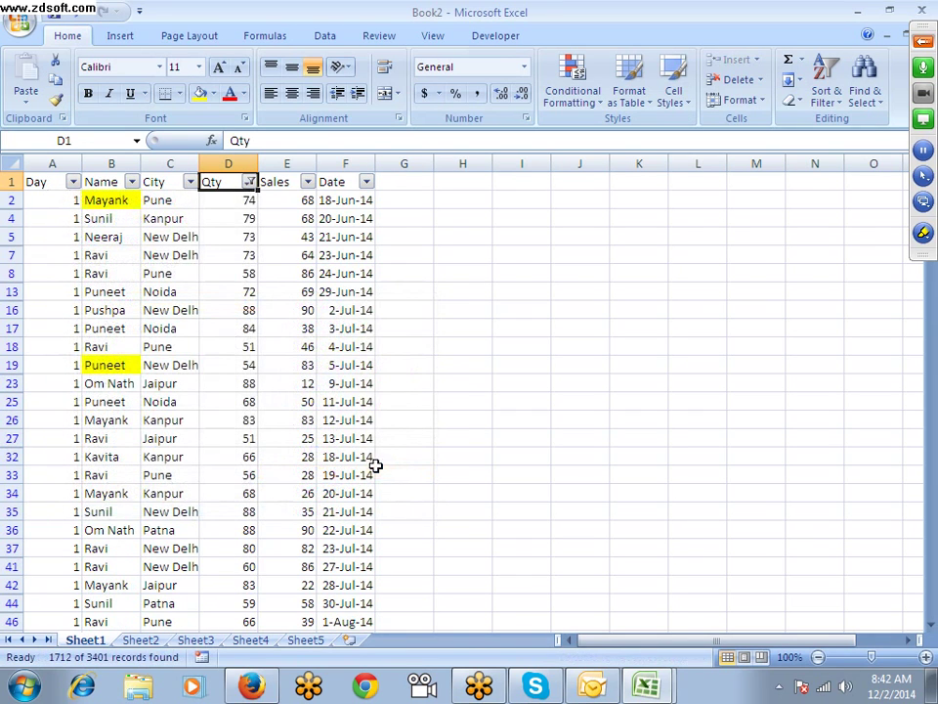
# Step: Change the Qty column's number filter to Below Average
pyautogui.click(250, 181)
pyautogui.moveTo(241, 303)
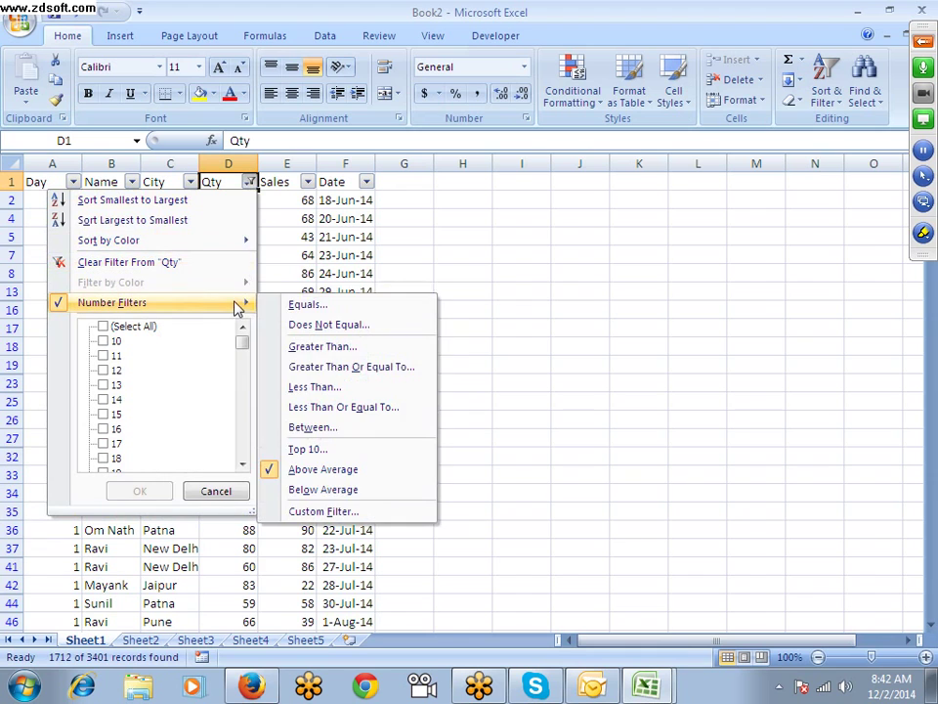
pyautogui.click(326, 490)
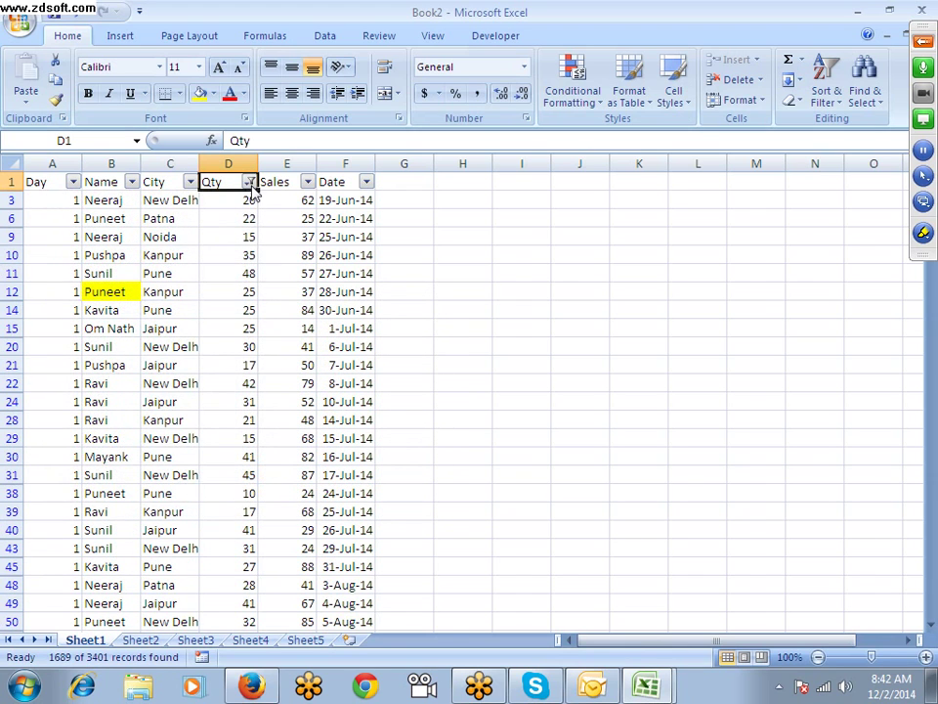
# Step: Start a custom filter on the Qty column with the first condition set to is greater than 50
pyautogui.click(250, 182)
pyautogui.moveTo(245, 308)
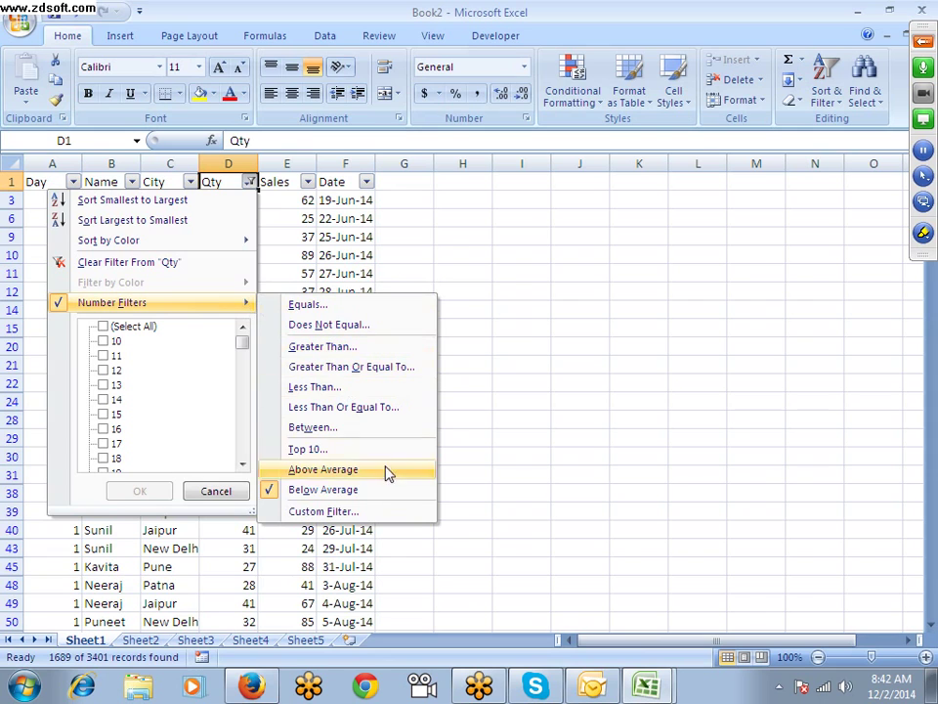
pyautogui.click(323, 511)
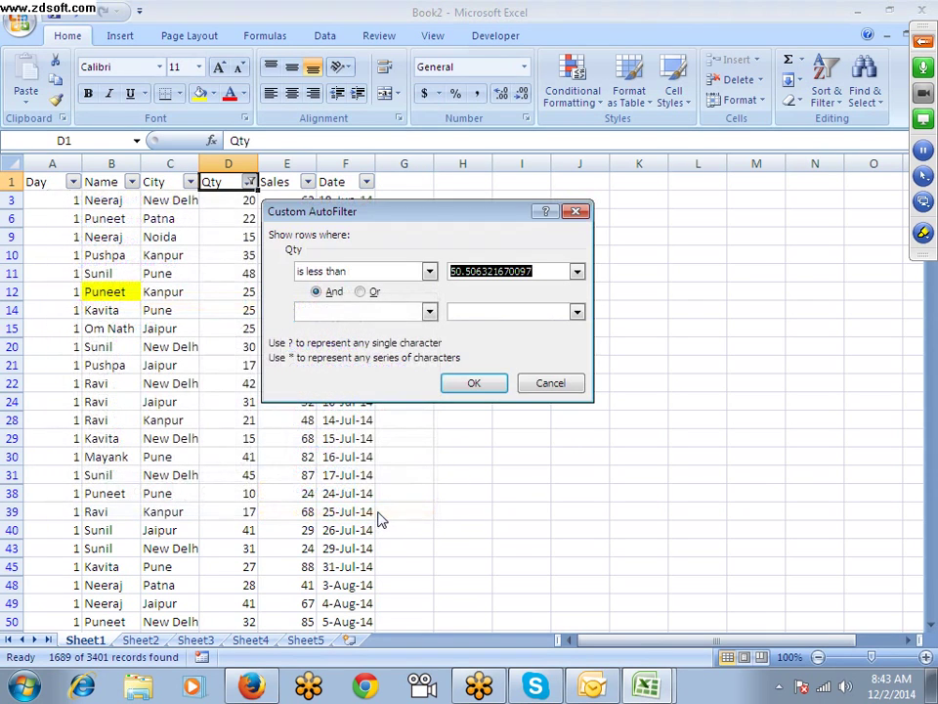
pyautogui.click(373, 276)
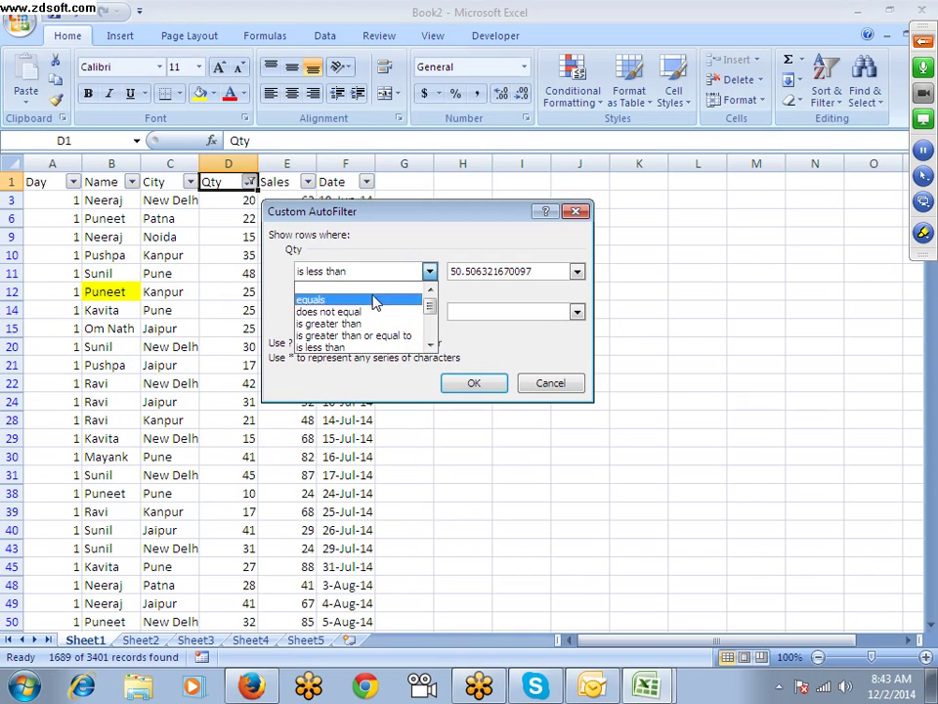
pyautogui.click(381, 323)
pyautogui.press('Tab')
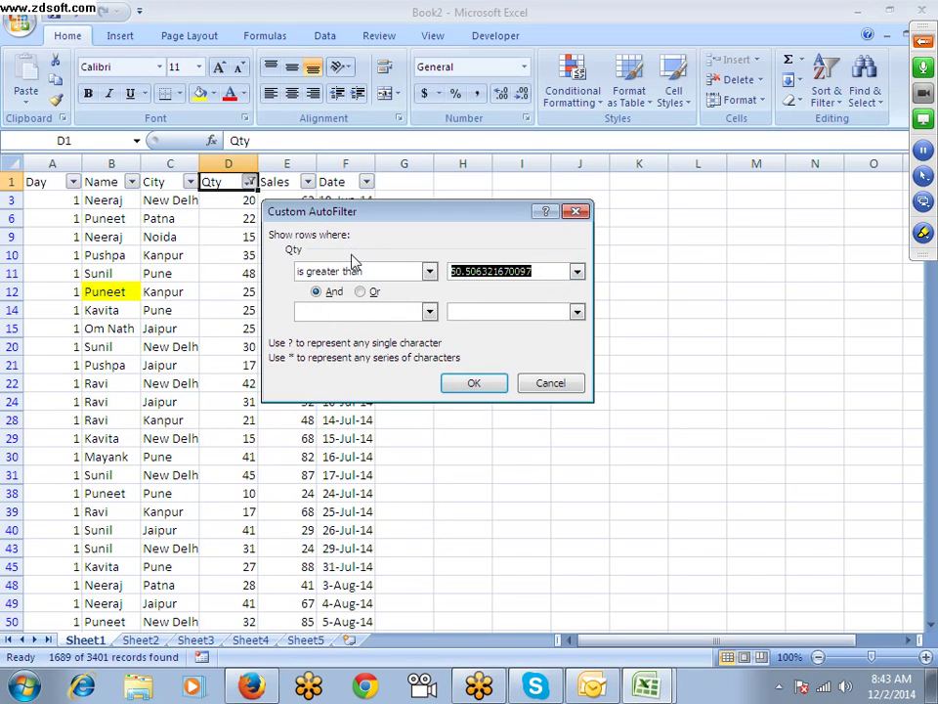
pyautogui.write('50')
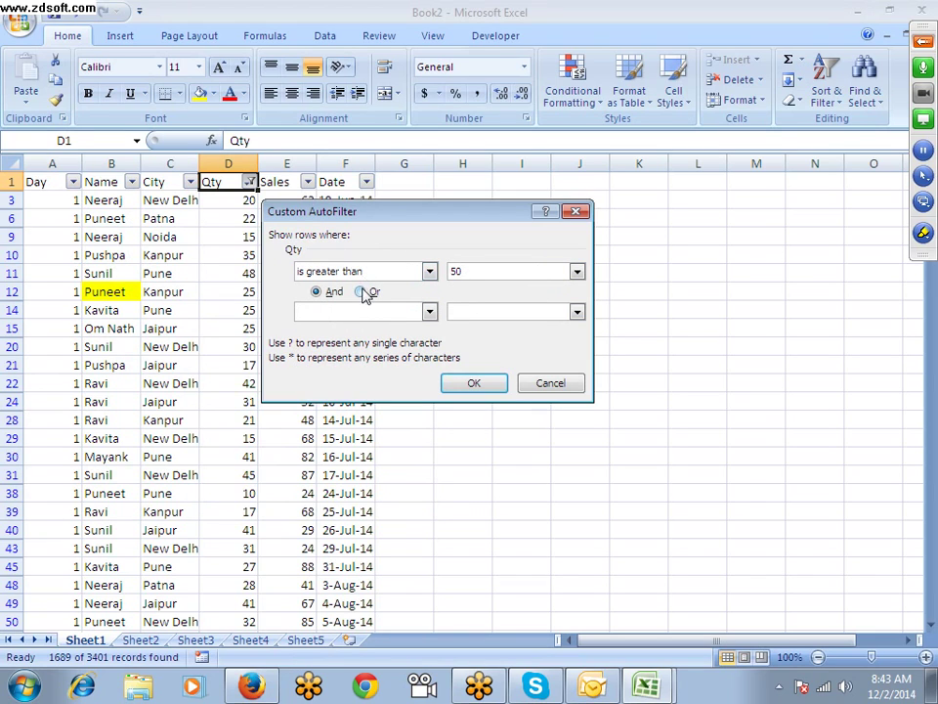
# Step: Combine it using Or with a second Qty condition that equals 20
pyautogui.click(360, 291)
pyautogui.click(429, 311)
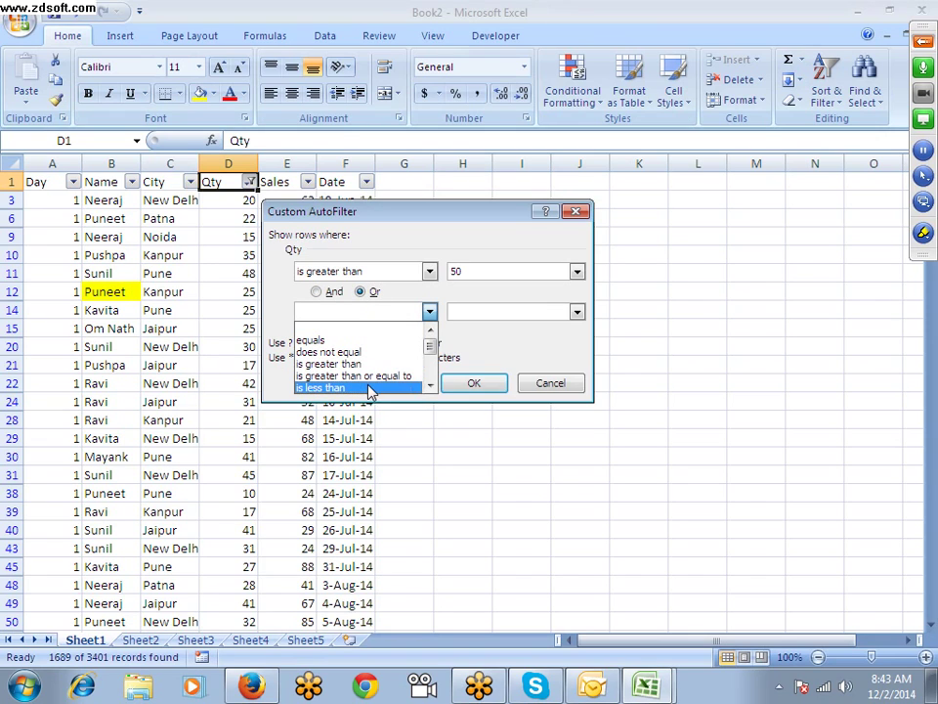
pyautogui.scroll(-1, 369, 383)
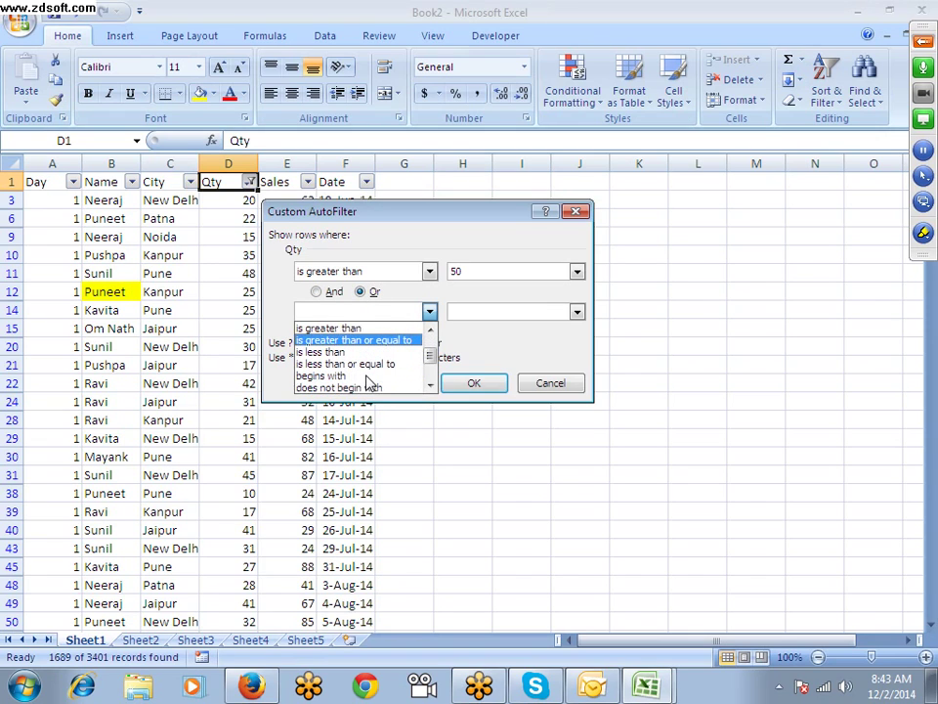
pyautogui.scroll(-1, 369, 383)
pyautogui.scroll(2, 370, 383)
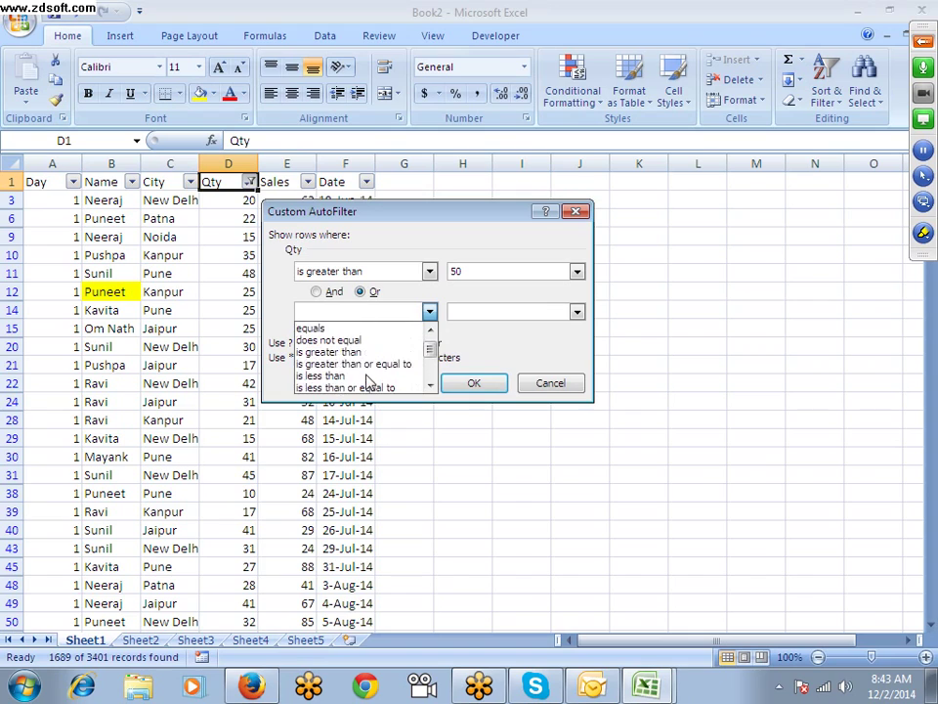
pyautogui.click(323, 329)
pyautogui.click(469, 311)
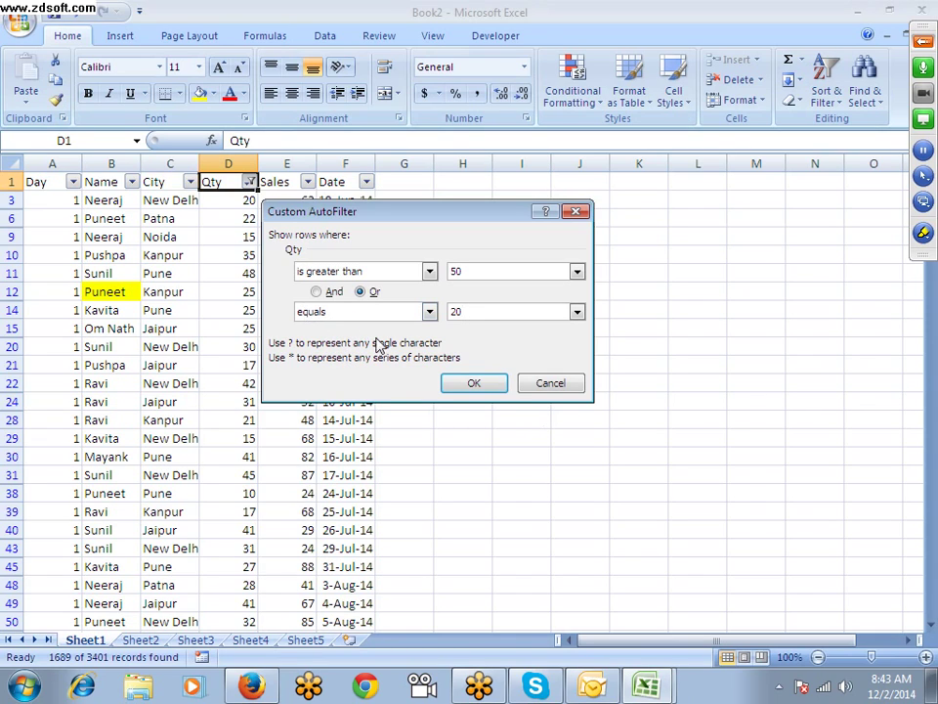
# Step: Apply the custom Qty filter and check the filtered rows against both conditions
pyautogui.click(477, 383)
pyautogui.click(480, 383)
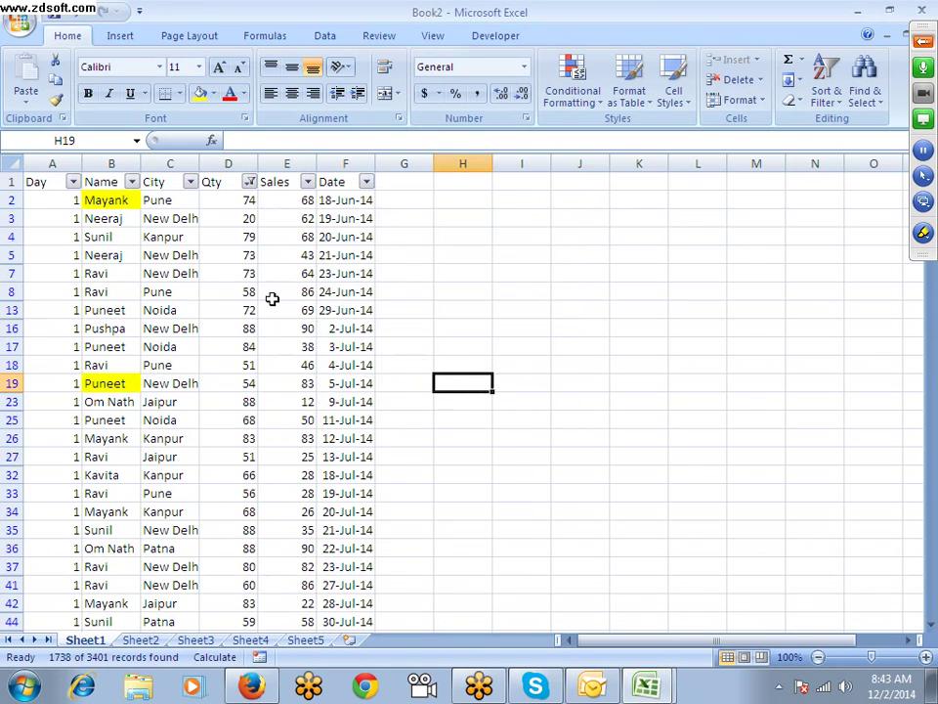
pyautogui.click(247, 273)
pyautogui.scroll(-1, 248, 218)
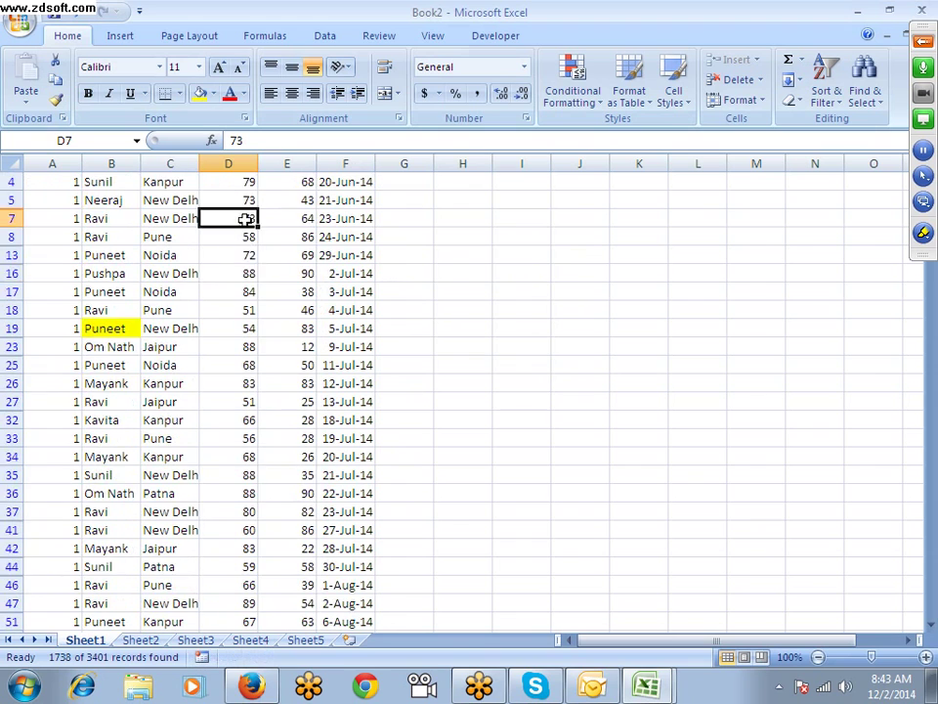
pyautogui.scroll(1, 248, 244)
pyautogui.click(247, 217)
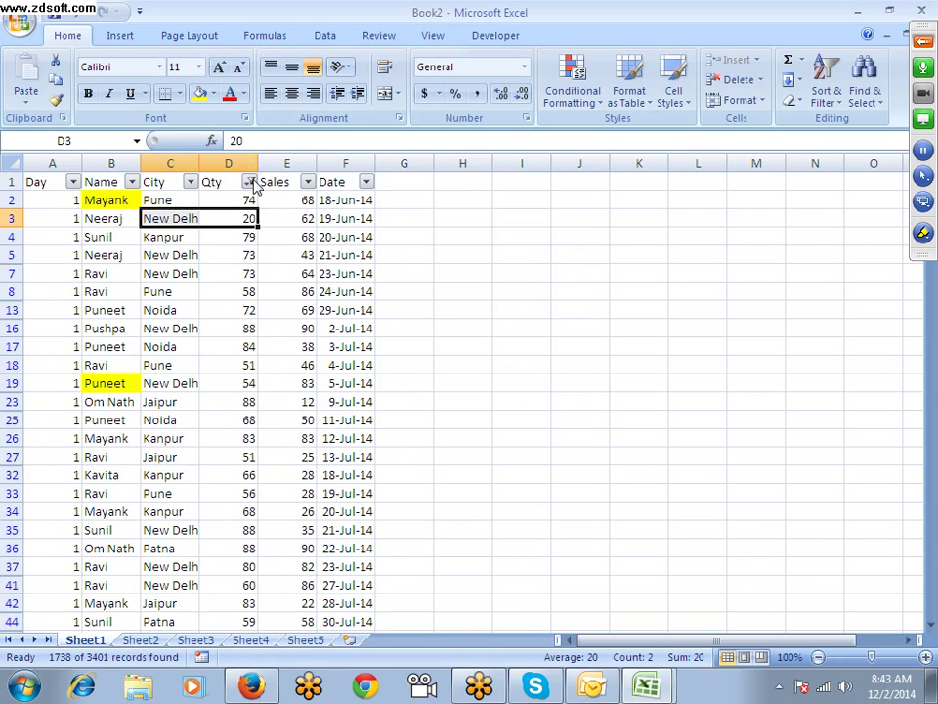
# Step: Reset the Qty column's filter by selecting all of its values
pyautogui.click(251, 183)
pyautogui.click(116, 326)
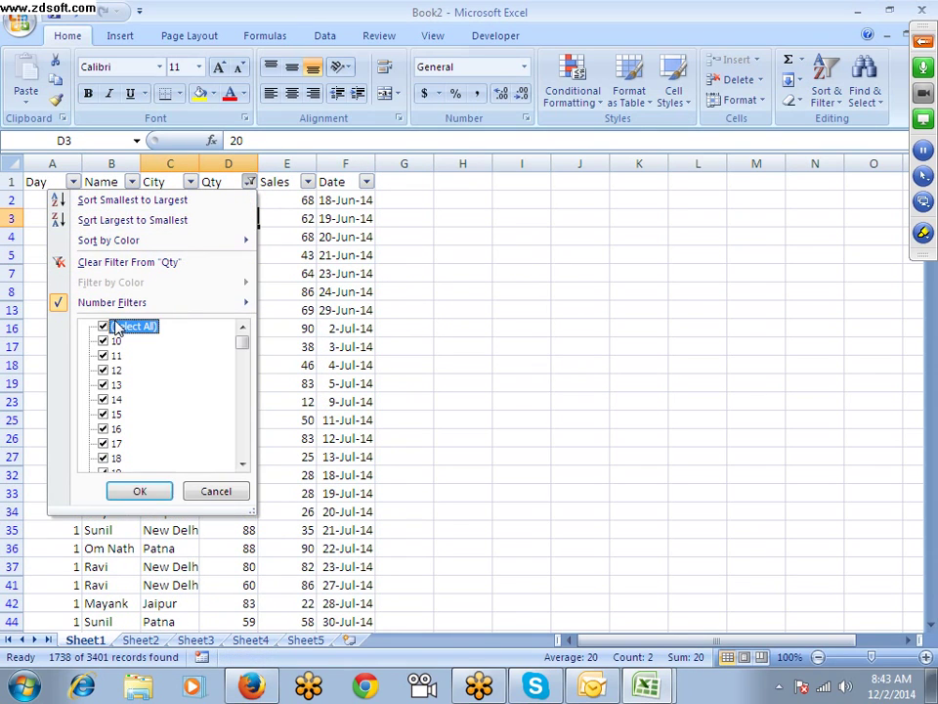
pyautogui.click(156, 494)
pyautogui.click(287, 329)
# Step: Show the GoToMeeting control panel to check the session's audio and attendees, and hide it again
pyautogui.click(923, 41)
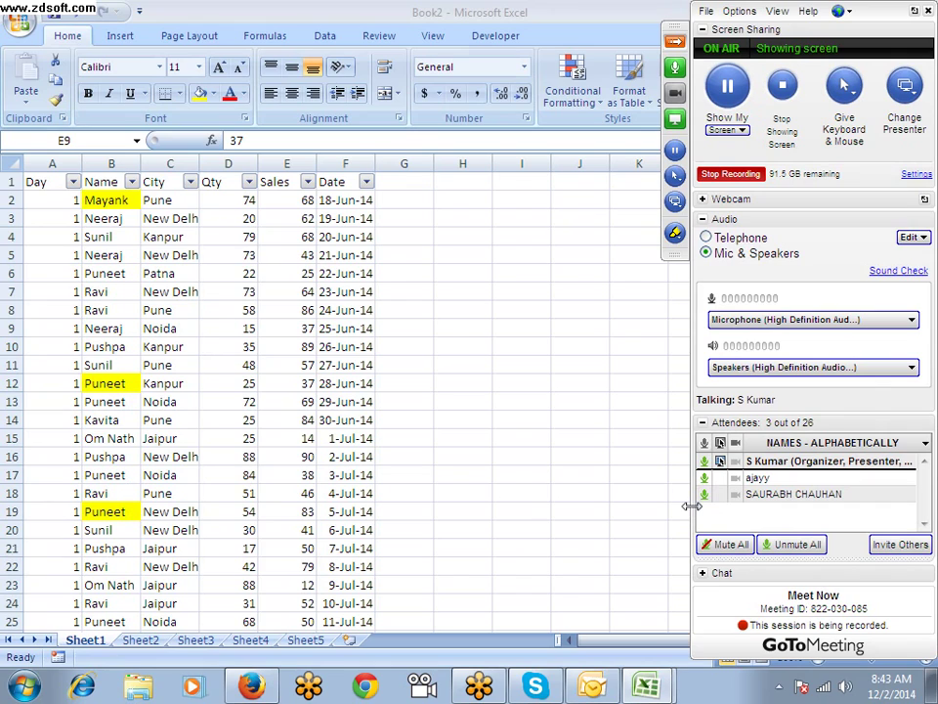
pyautogui.click(269, 330)
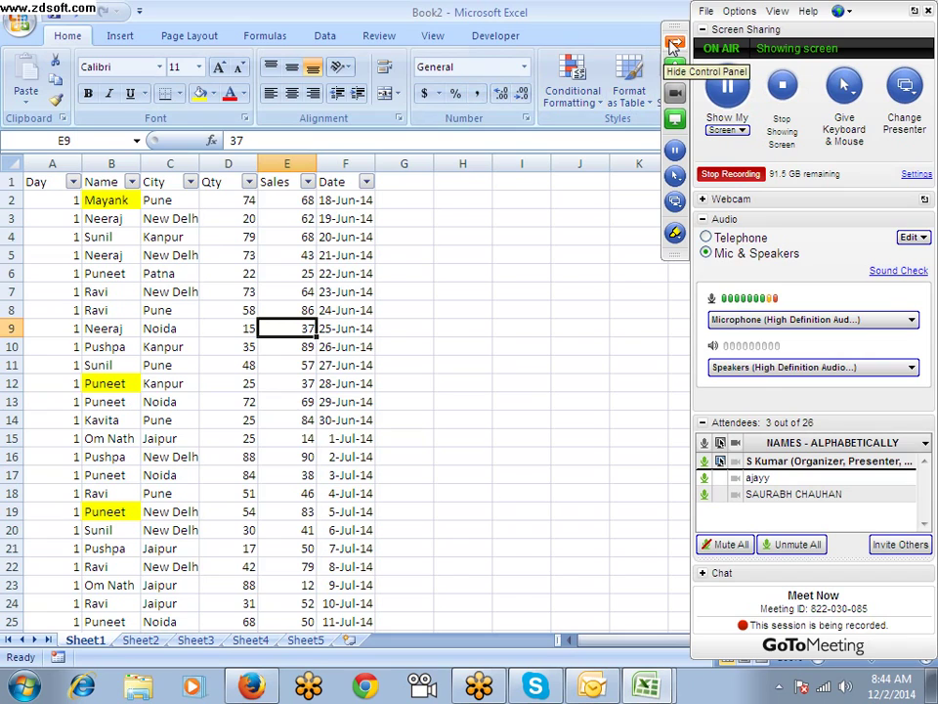
pyautogui.click(674, 41)
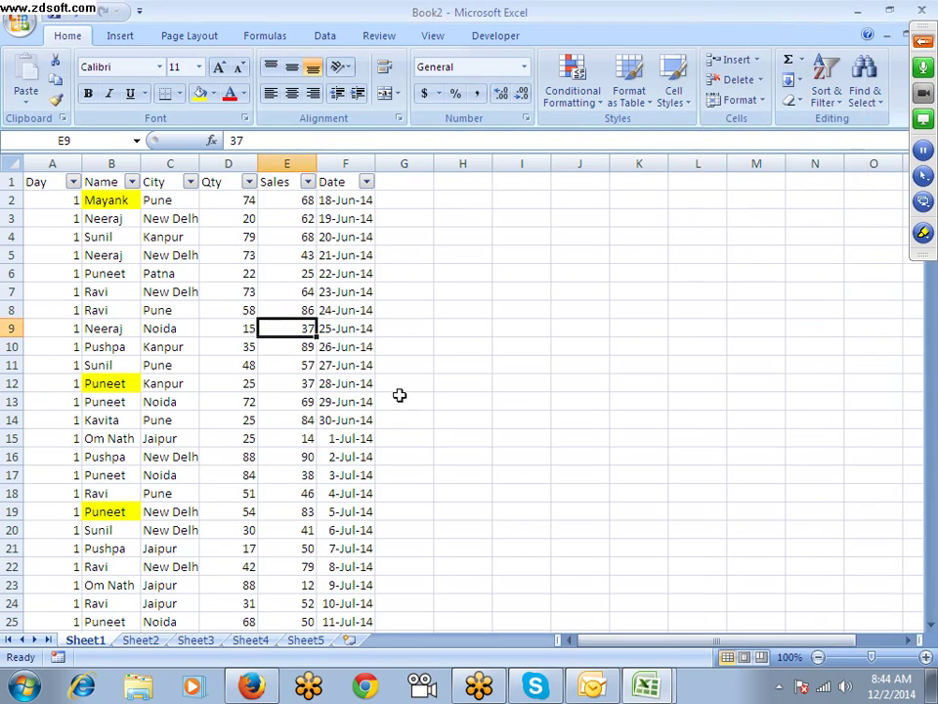
pyautogui.click(824, 97)
pyautogui.click(330, 202)
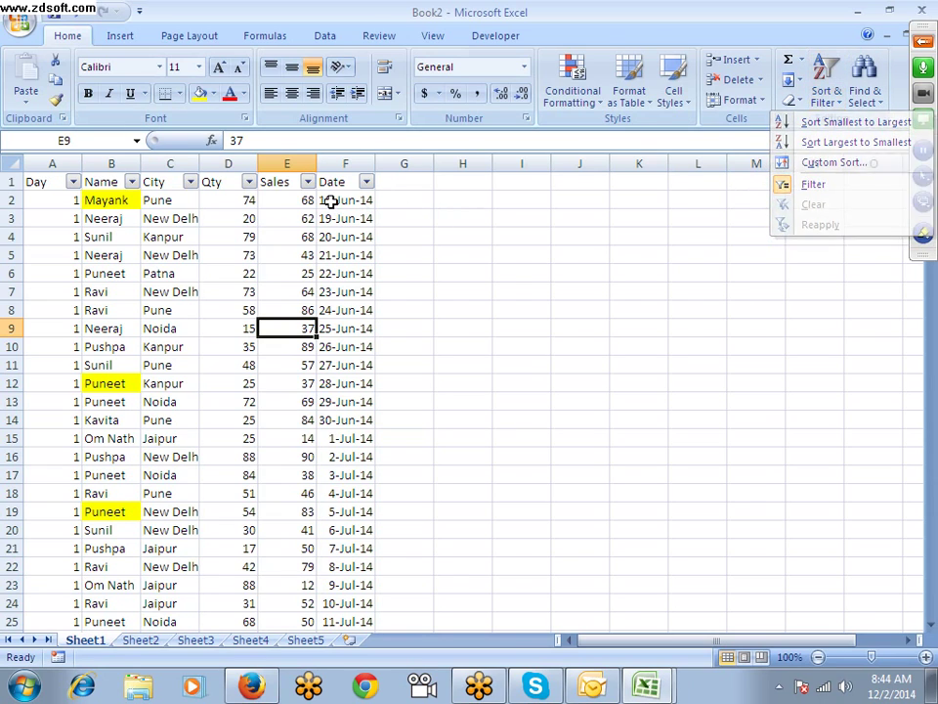
pyautogui.click(331, 200)
pyautogui.click(248, 197)
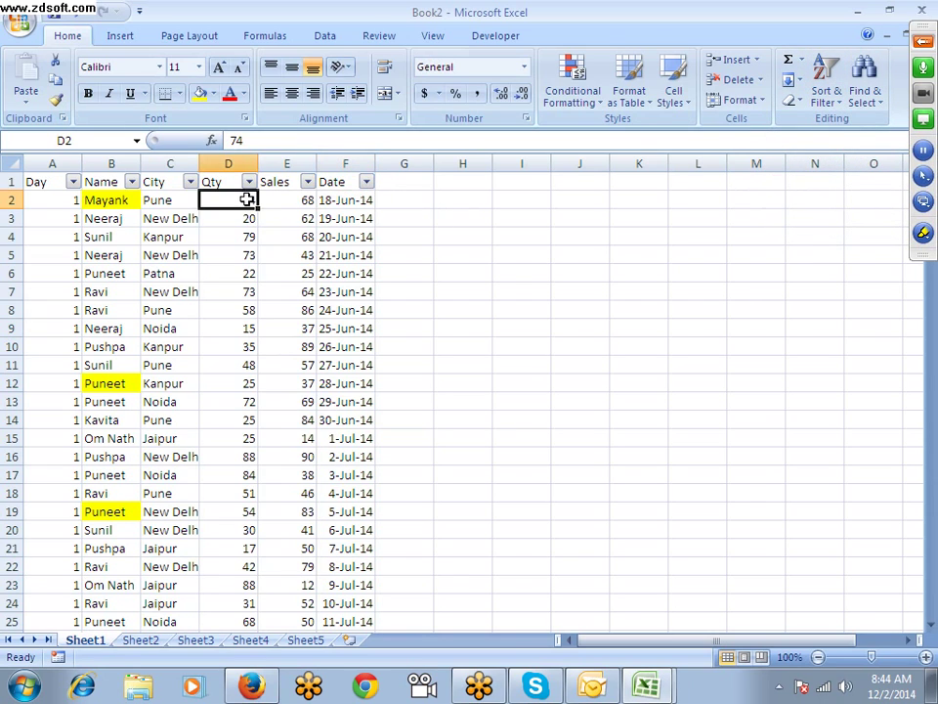
pyautogui.click(304, 200)
# Step: Examine the year, month and day levels of the Date column's filter list, including the June and July 2014 days
pyautogui.click(367, 184)
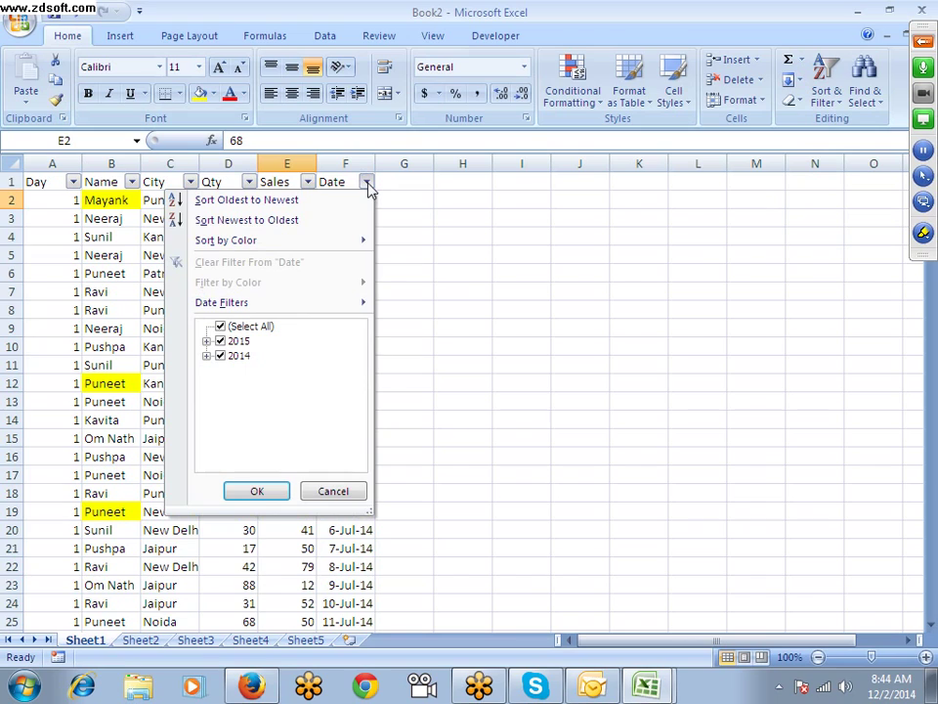
pyautogui.click(207, 357)
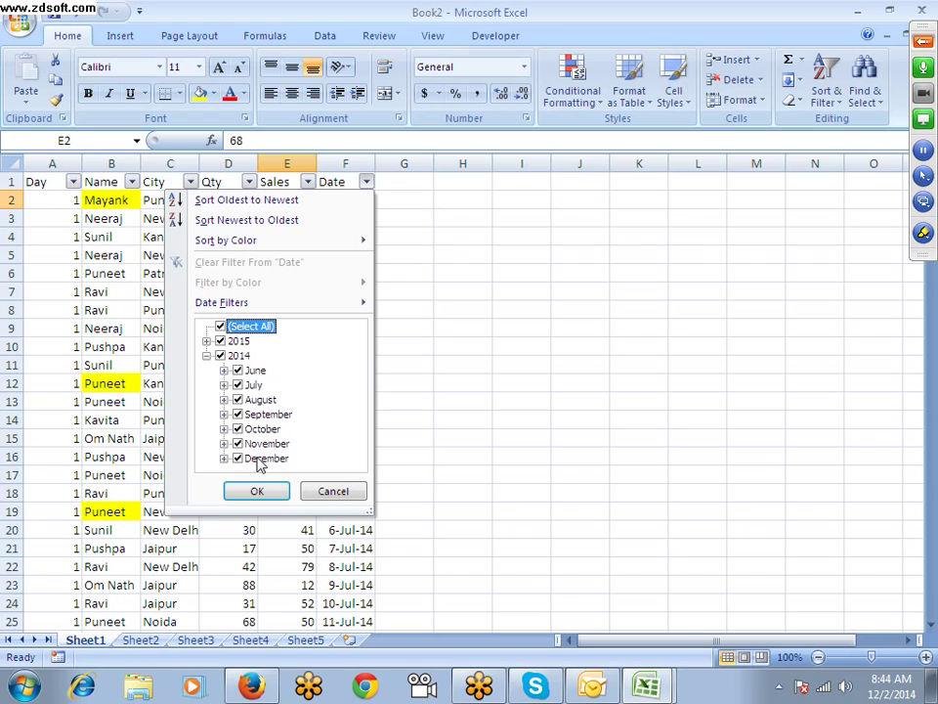
pyautogui.click(224, 384)
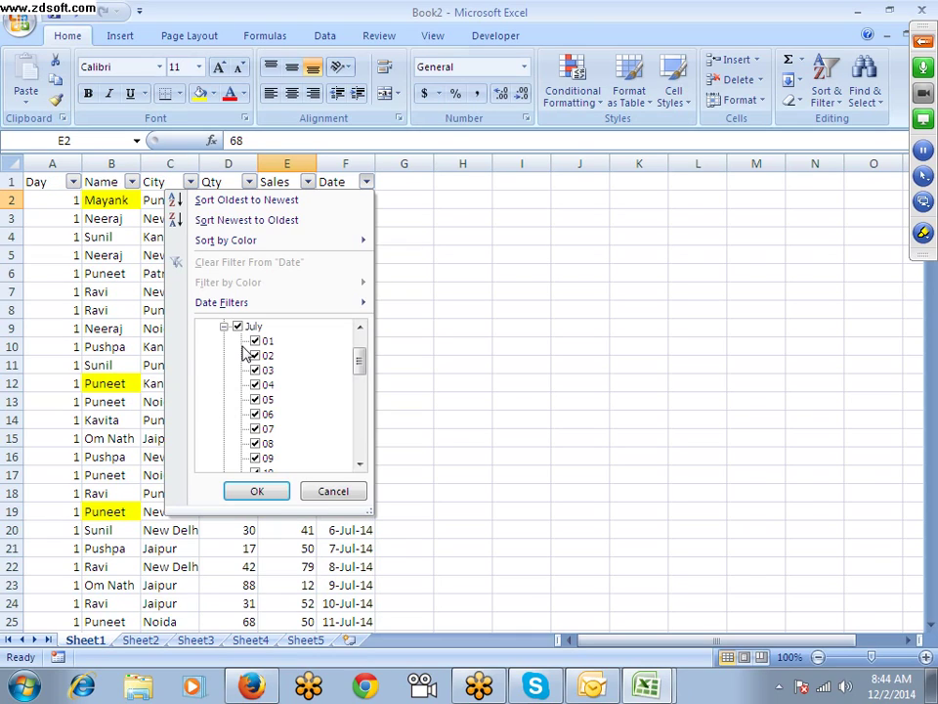
pyautogui.scroll(2, 246, 354)
pyautogui.click(224, 385)
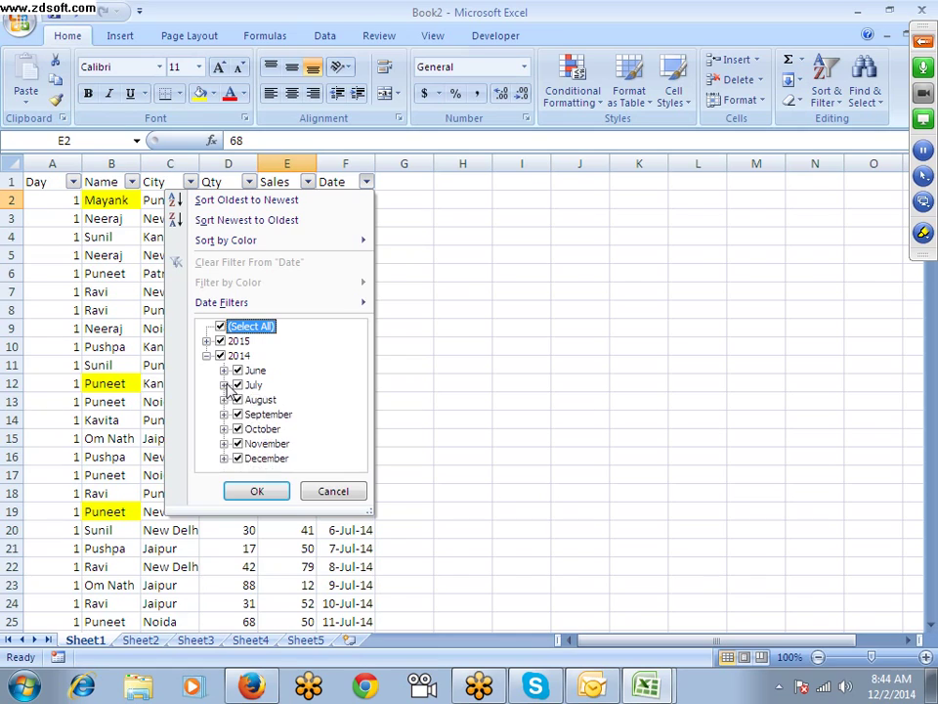
pyautogui.click(223, 370)
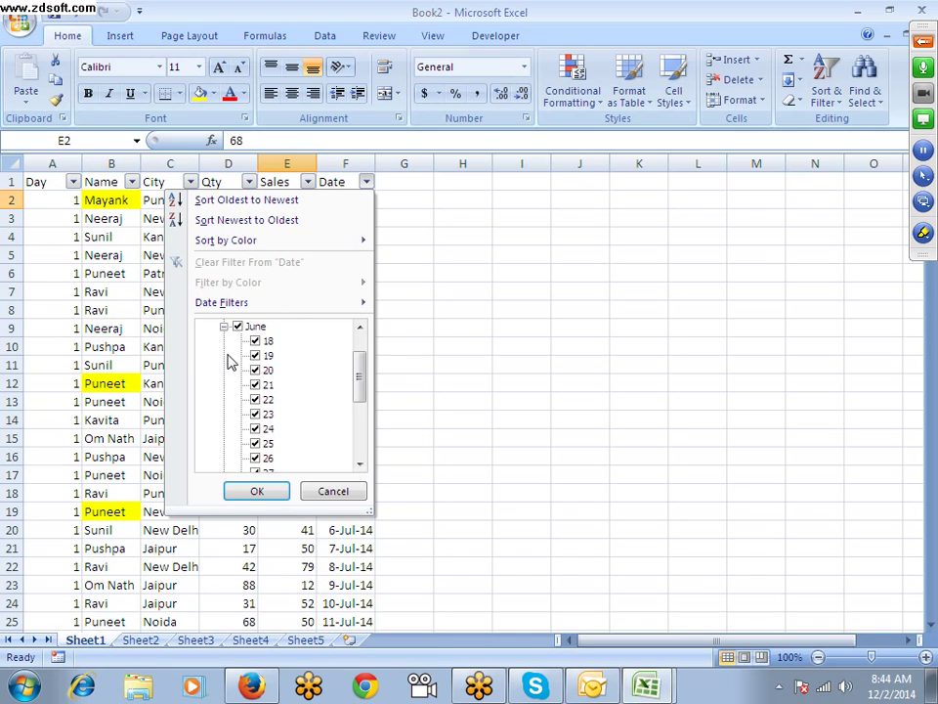
pyautogui.scroll(1, 228, 361)
pyautogui.click(208, 357)
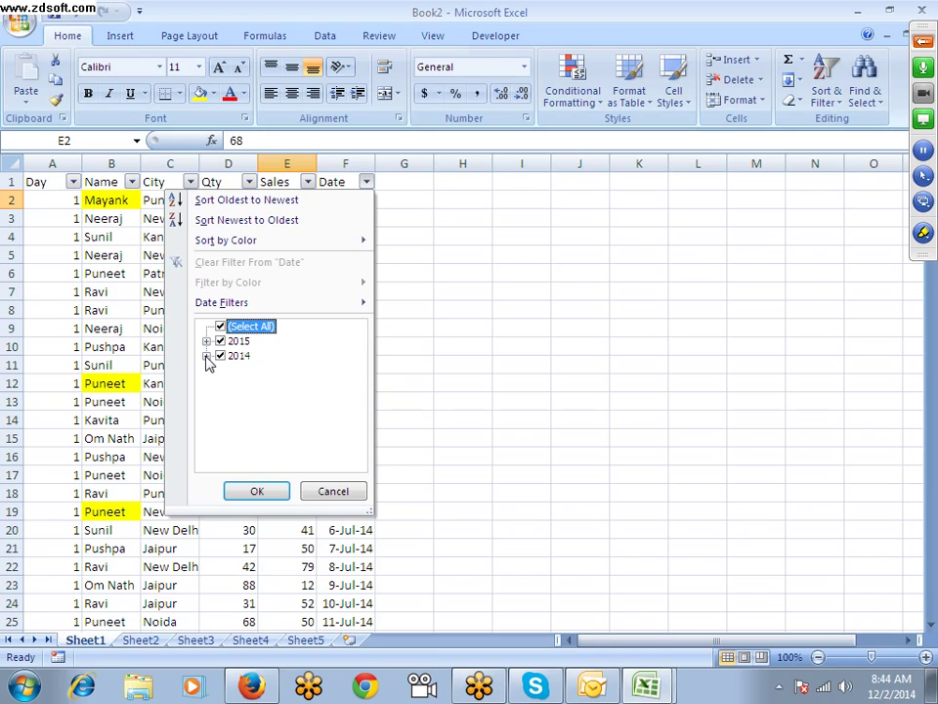
# Step: Filter the Date column to show only August 2014
pyautogui.press('Down')
pyautogui.press('space')
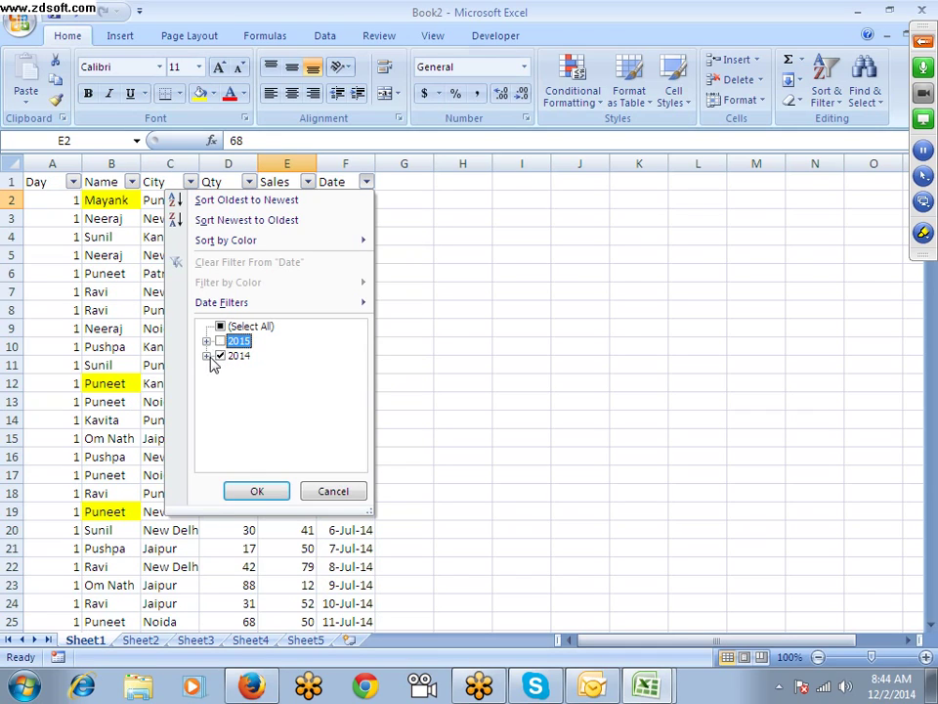
pyautogui.click(207, 357)
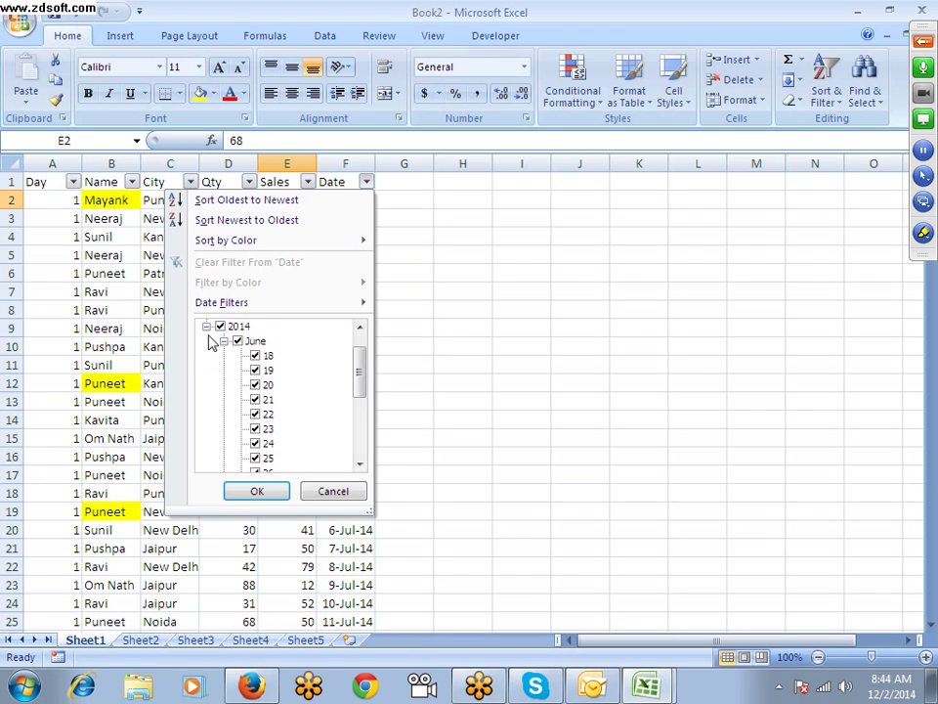
pyautogui.click(207, 327)
pyautogui.click(219, 358)
pyautogui.click(206, 358)
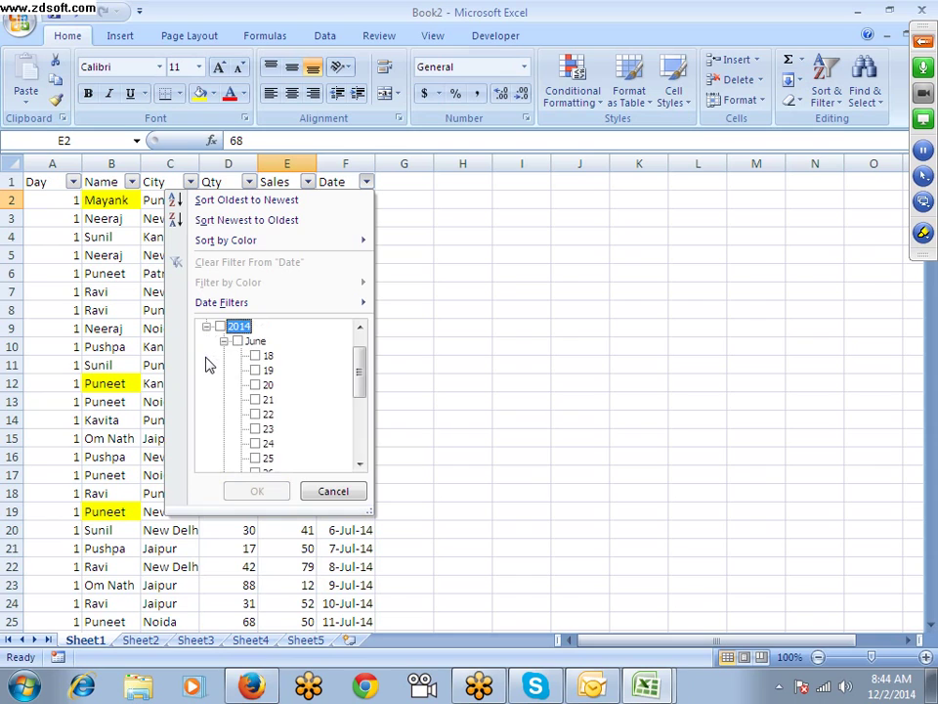
pyautogui.click(223, 341)
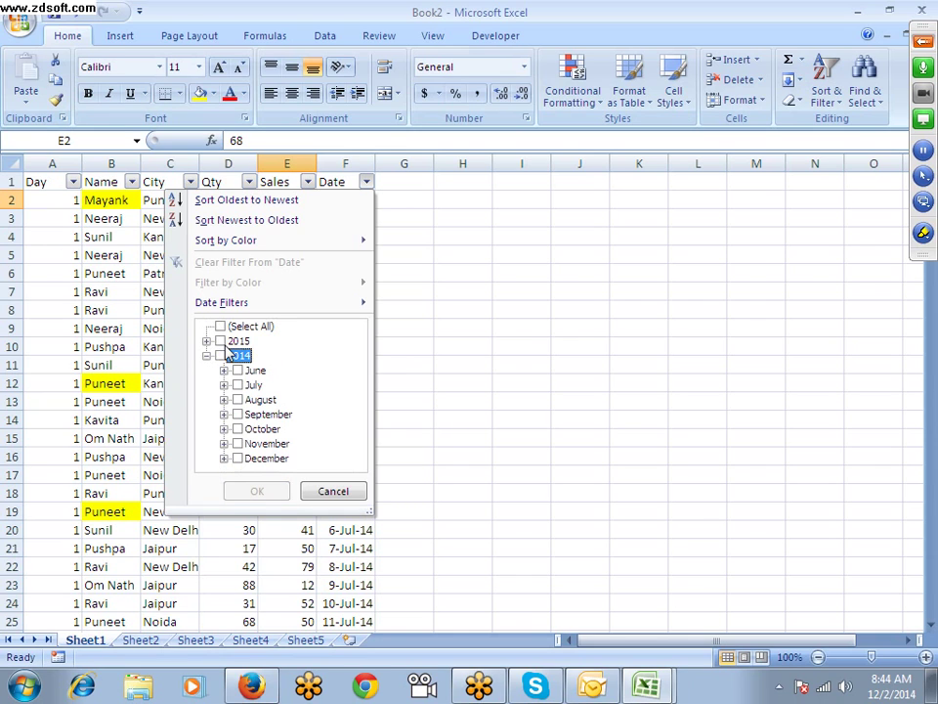
pyautogui.click(237, 399)
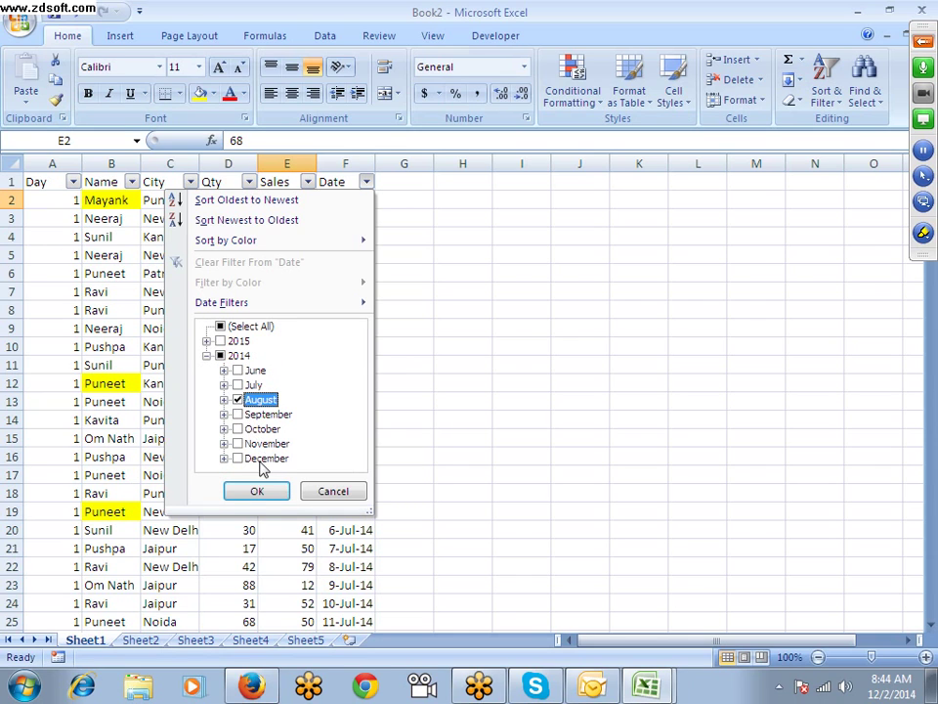
pyautogui.click(267, 489)
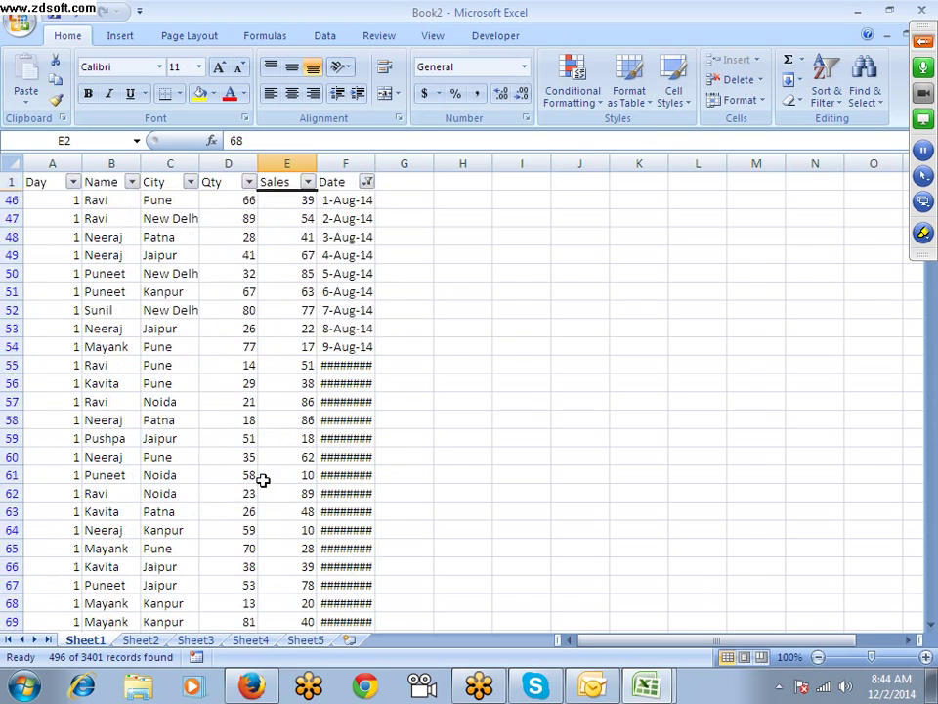
# Step: Include all of 2014 and 2015 in the Date filter list and expand 2015 into its months
pyautogui.click(366, 182)
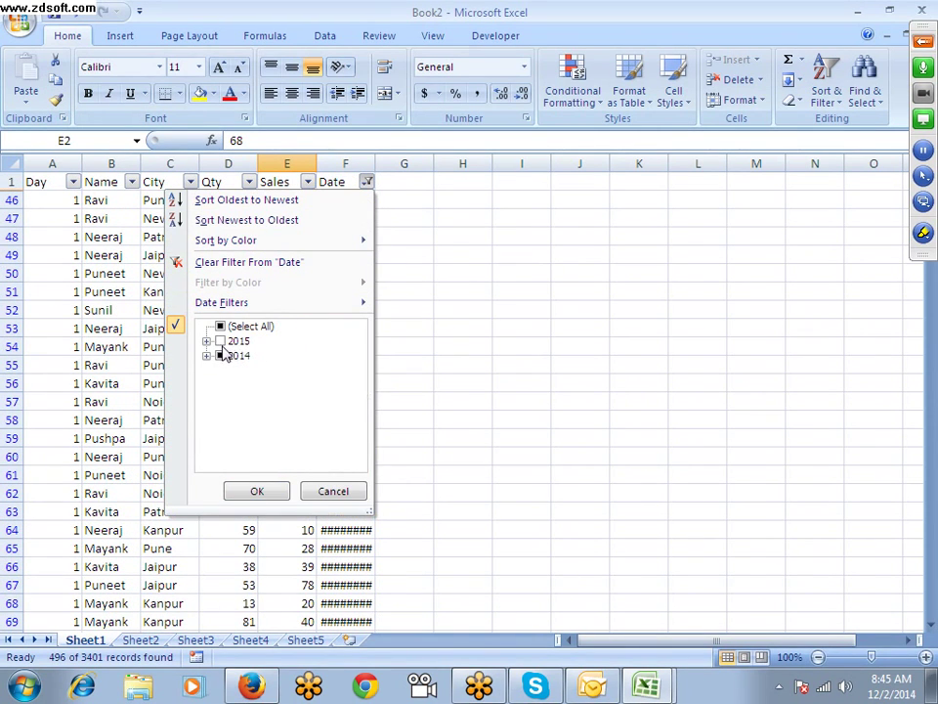
pyautogui.click(221, 356)
pyautogui.click(207, 341)
pyautogui.click(221, 341)
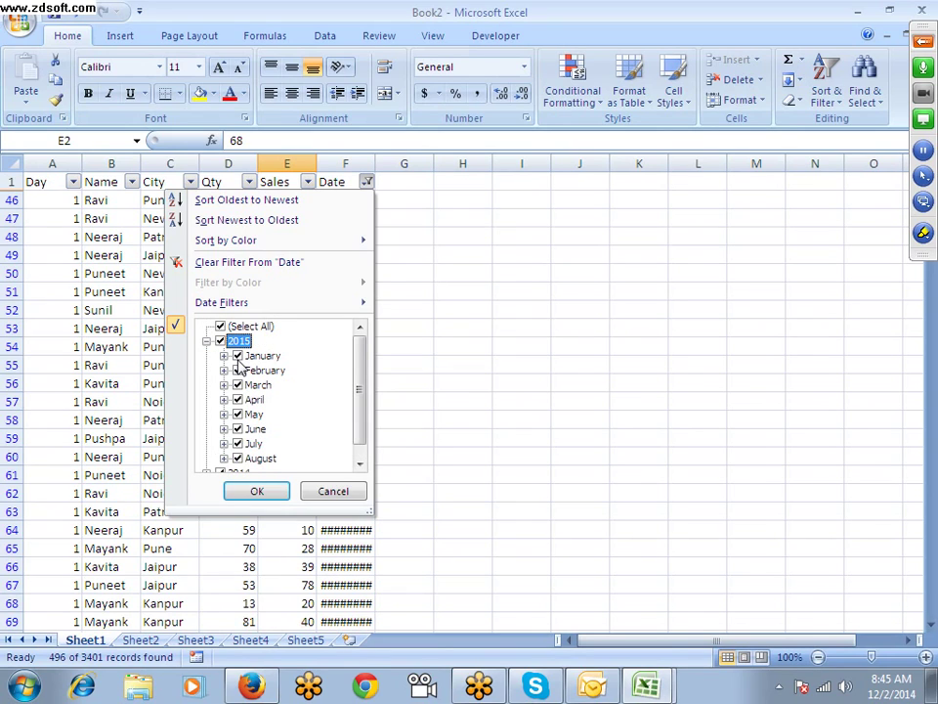
pyautogui.scroll(-1, 237, 363)
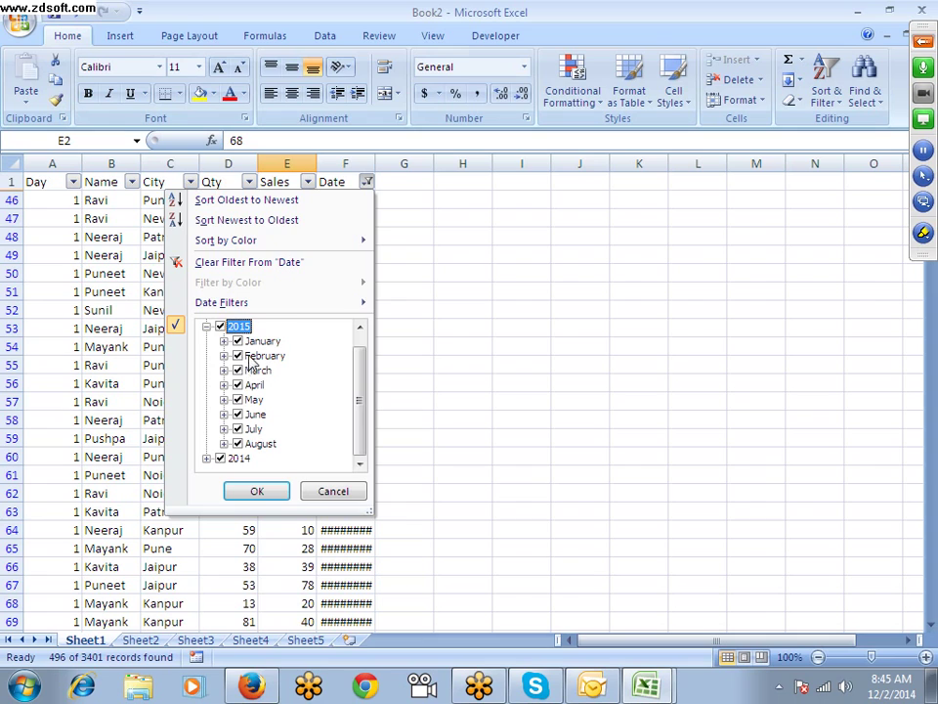
# Step: Apply the Tomorrow date filter to the Date column and select the filtered dates to check them
pyautogui.moveTo(286, 309)
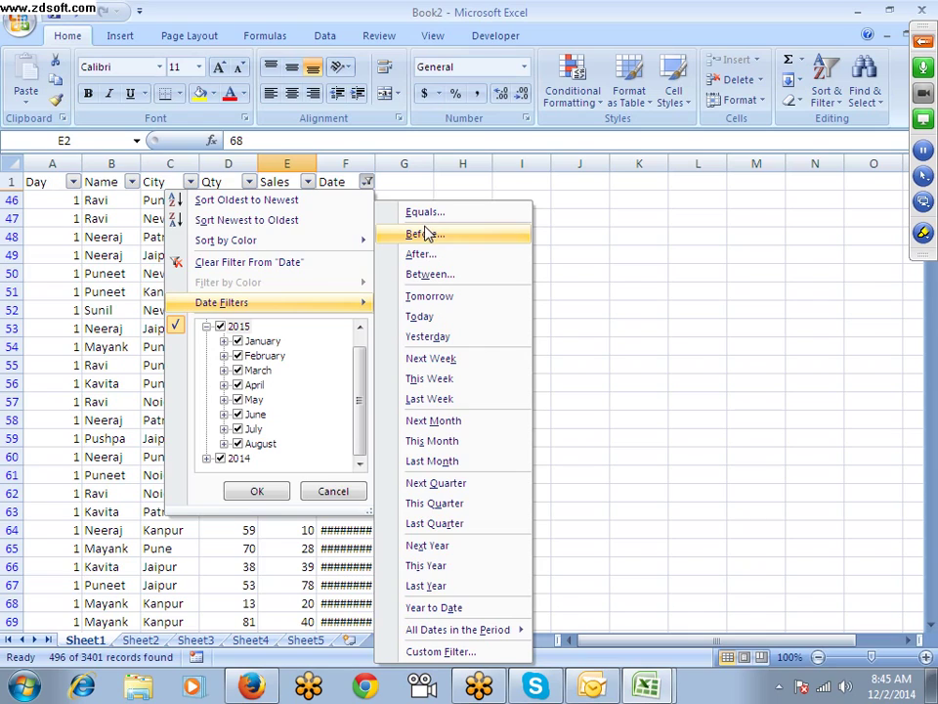
pyautogui.click(430, 303)
pyautogui.moveTo(362, 203); pyautogui.dragTo(344, 346)
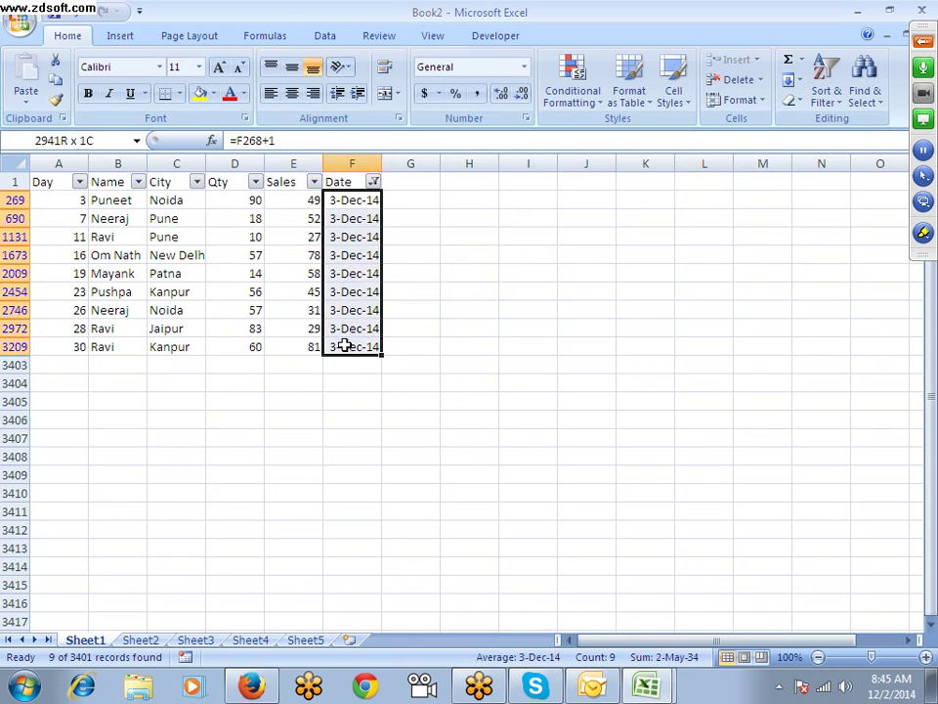
# Step: Change the Date column's filter to Today and select the filtered dates to check them
pyautogui.click(374, 182)
pyautogui.moveTo(321, 309)
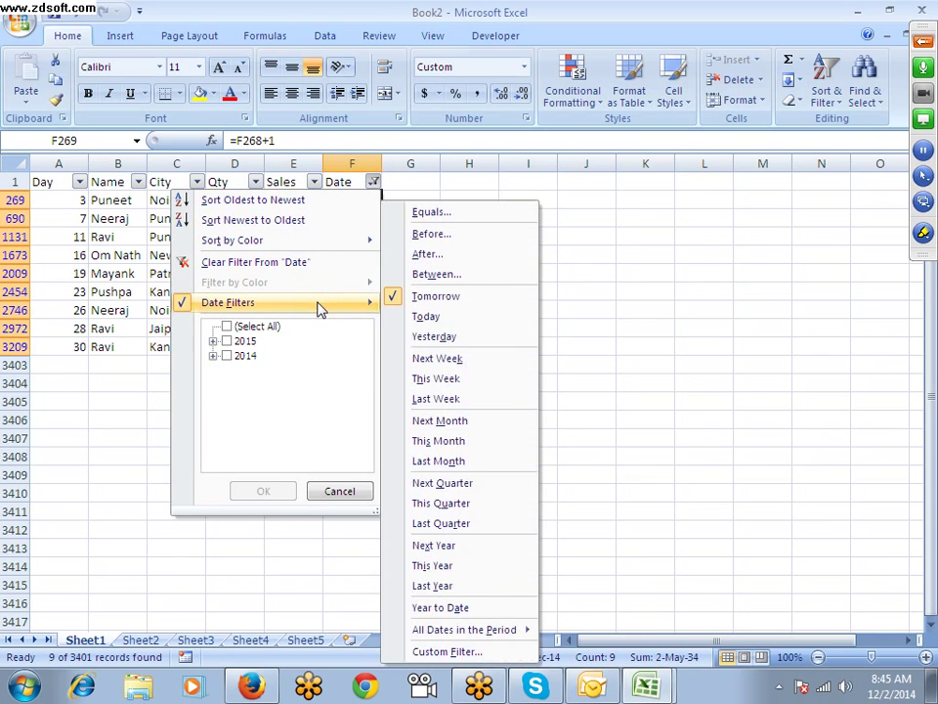
pyautogui.click(422, 316)
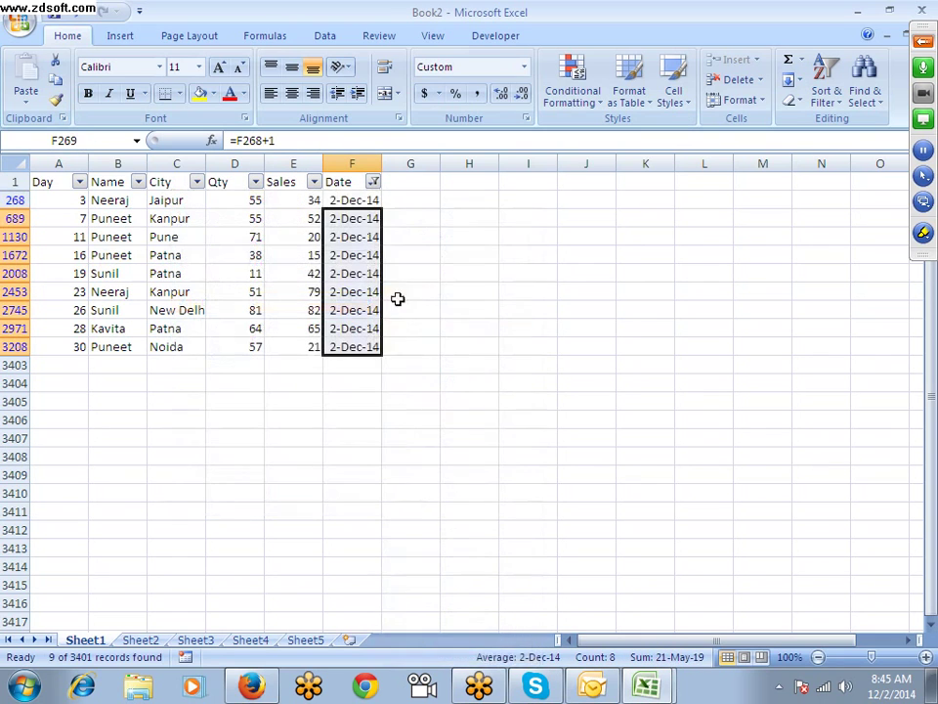
pyautogui.moveTo(367, 200); pyautogui.dragTo(364, 346)
# Step: Filter the Date column by Yesterday, and replace that with the Next Week date filter
pyautogui.click(373, 181)
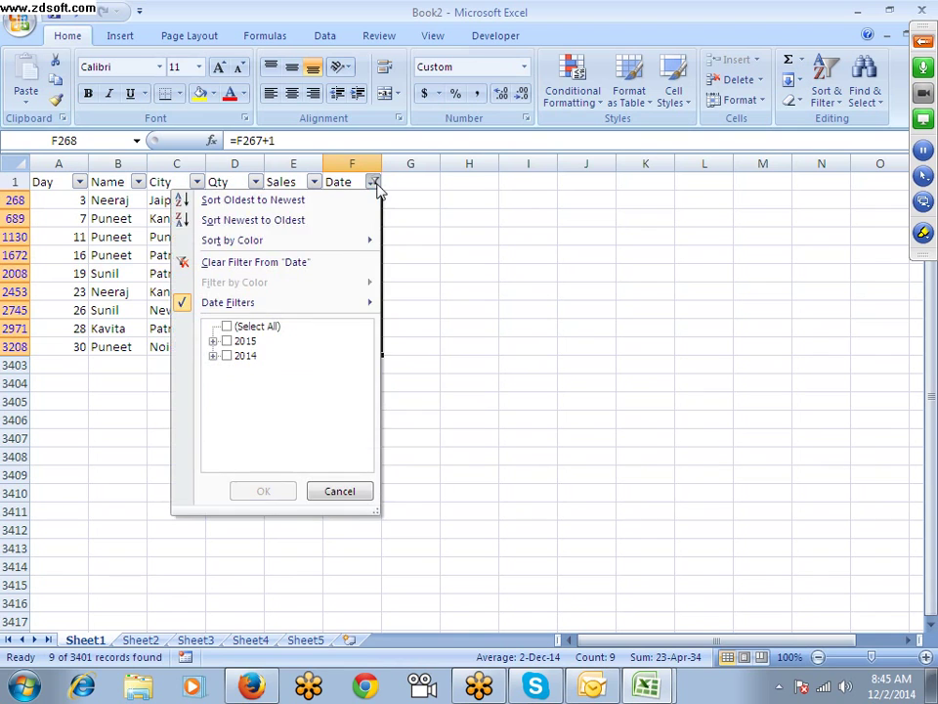
pyautogui.moveTo(304, 305)
pyautogui.click(410, 336)
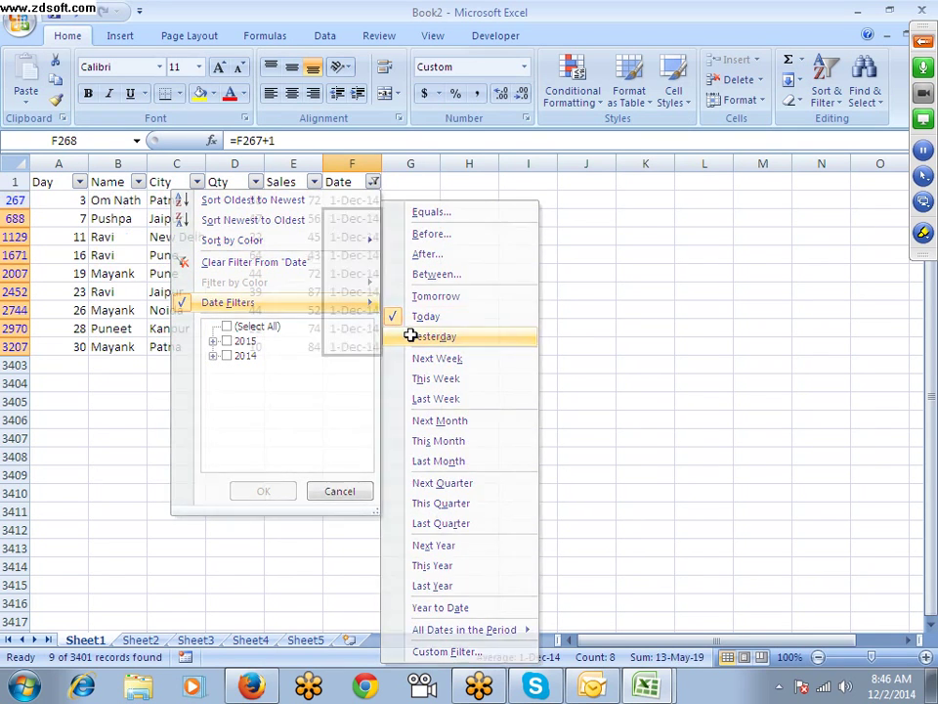
pyautogui.click(374, 181)
pyautogui.moveTo(343, 308)
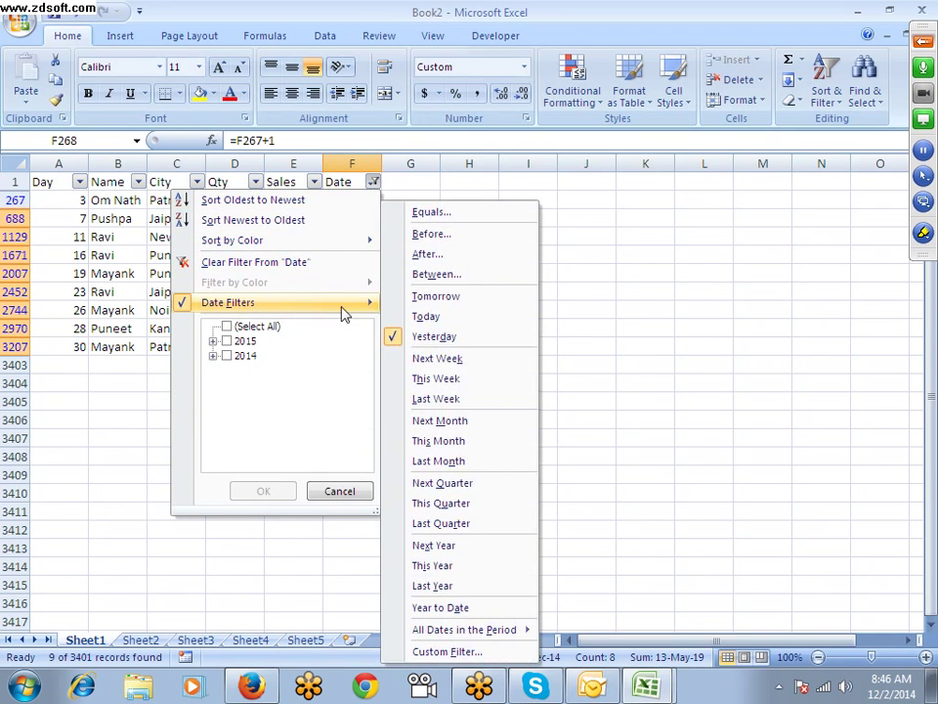
pyautogui.click(437, 358)
# Step: Filter the Date column by This Week, and replace that with the Last Week date filter
pyautogui.click(373, 182)
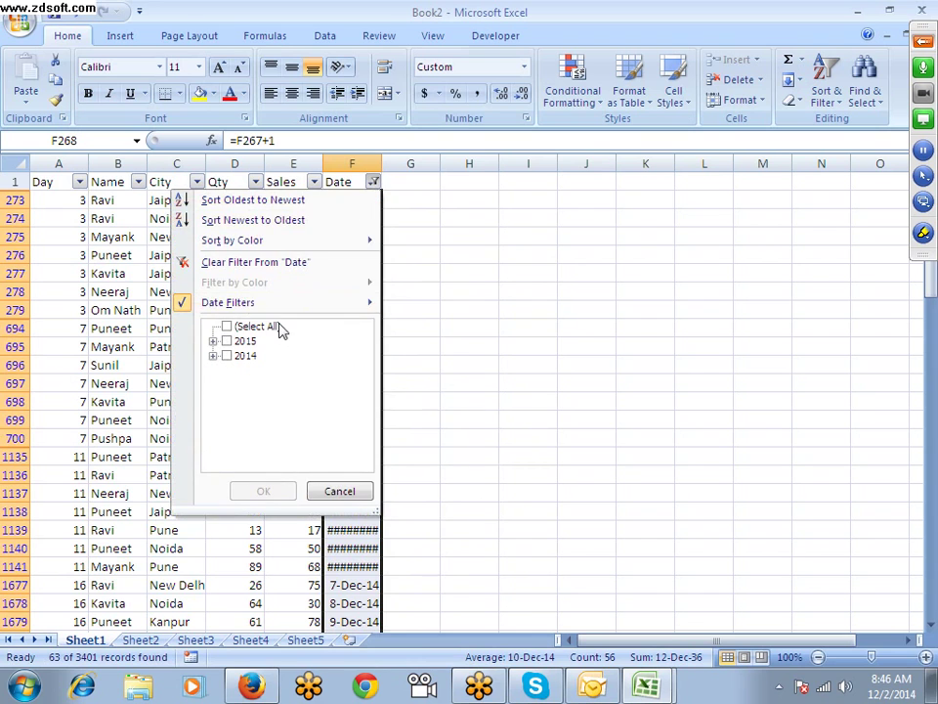
pyautogui.moveTo(293, 307)
pyautogui.click(418, 380)
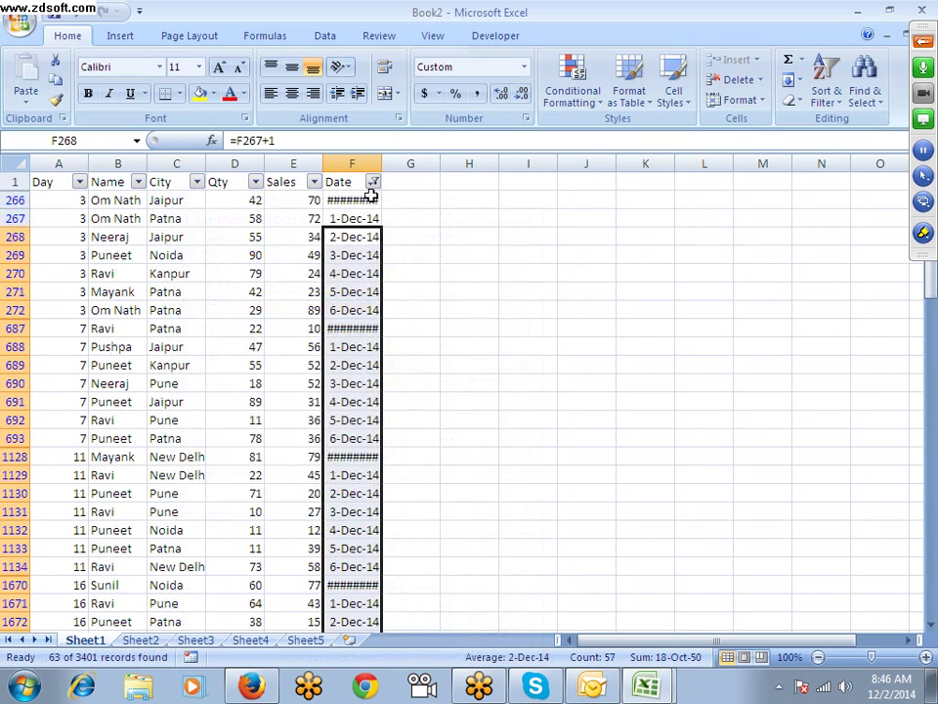
pyautogui.click(374, 182)
pyautogui.moveTo(316, 303)
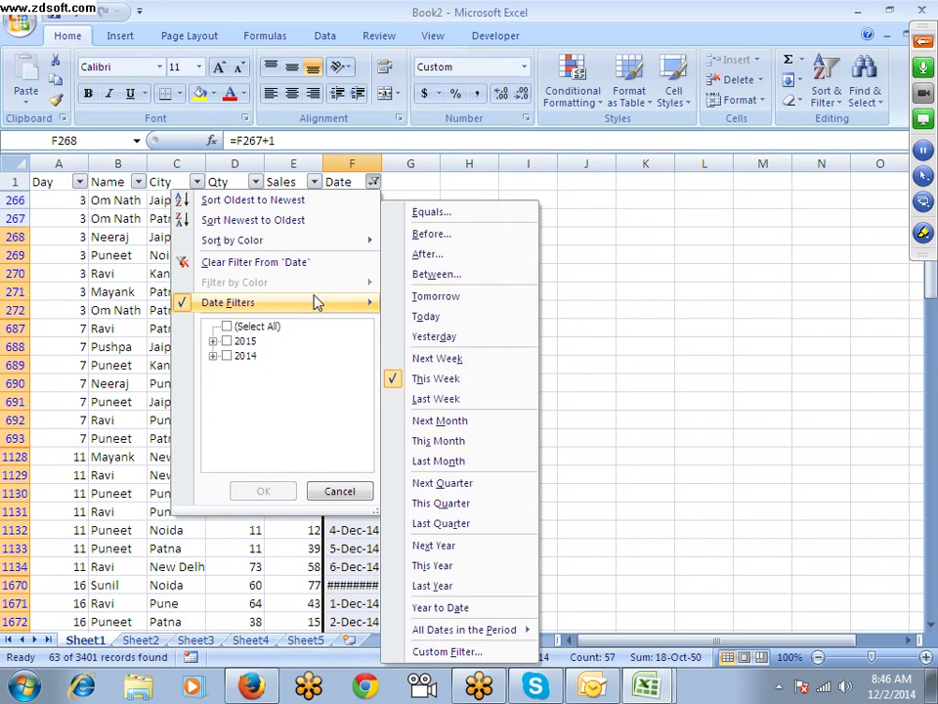
pyautogui.click(438, 398)
# Step: Close the Date filter options and auto-fit column F so that its dates display in full
pyautogui.click(372, 182)
pyautogui.click(373, 183)
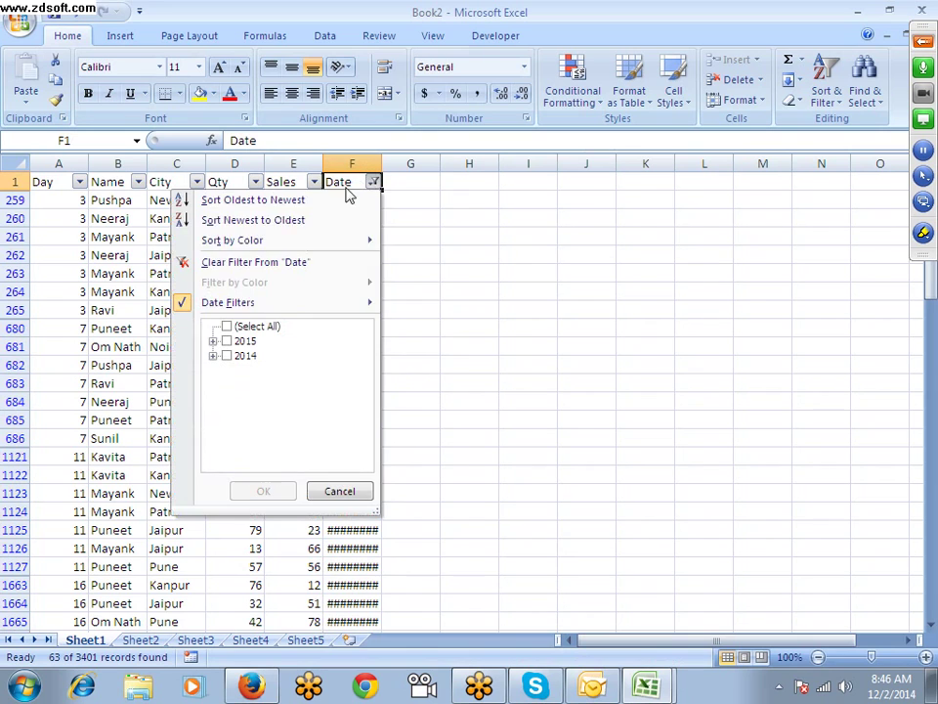
pyautogui.moveTo(281, 305)
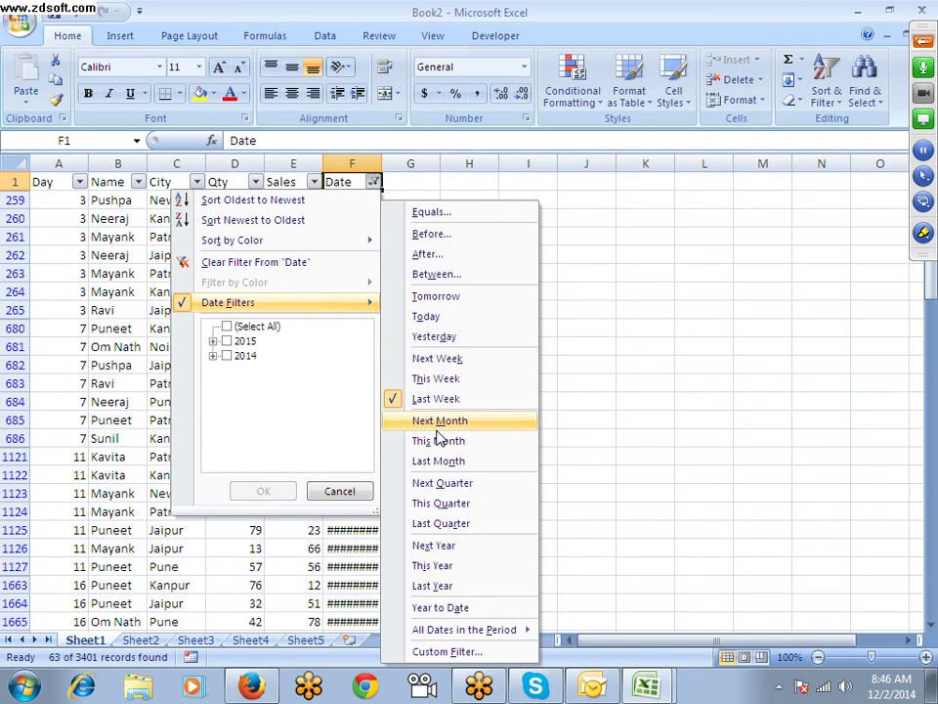
pyautogui.click(132, 295)
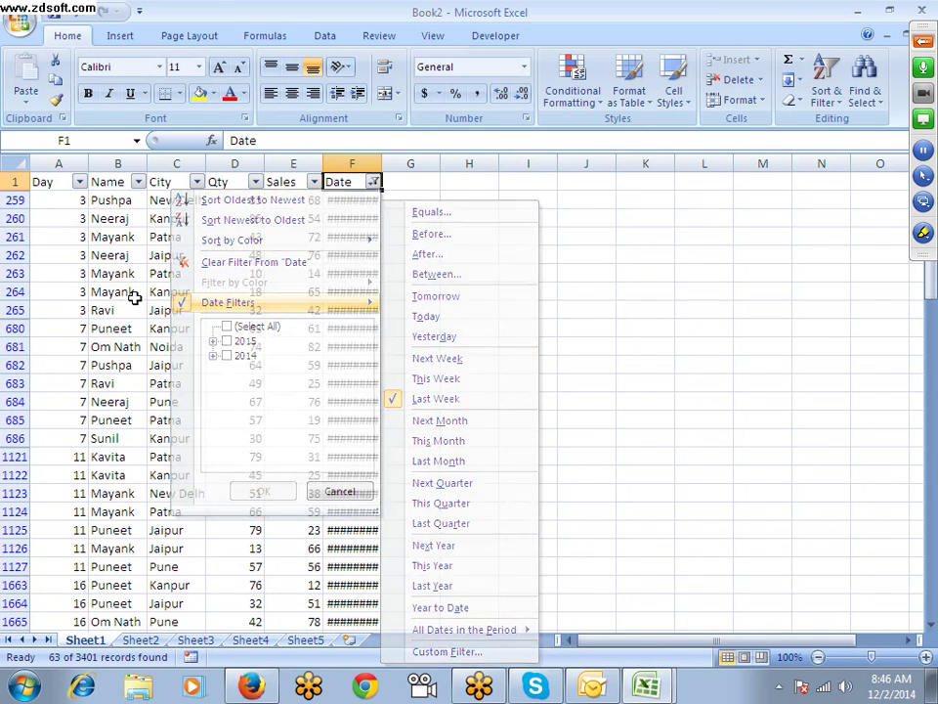
pyautogui.doubleClick(382, 161)
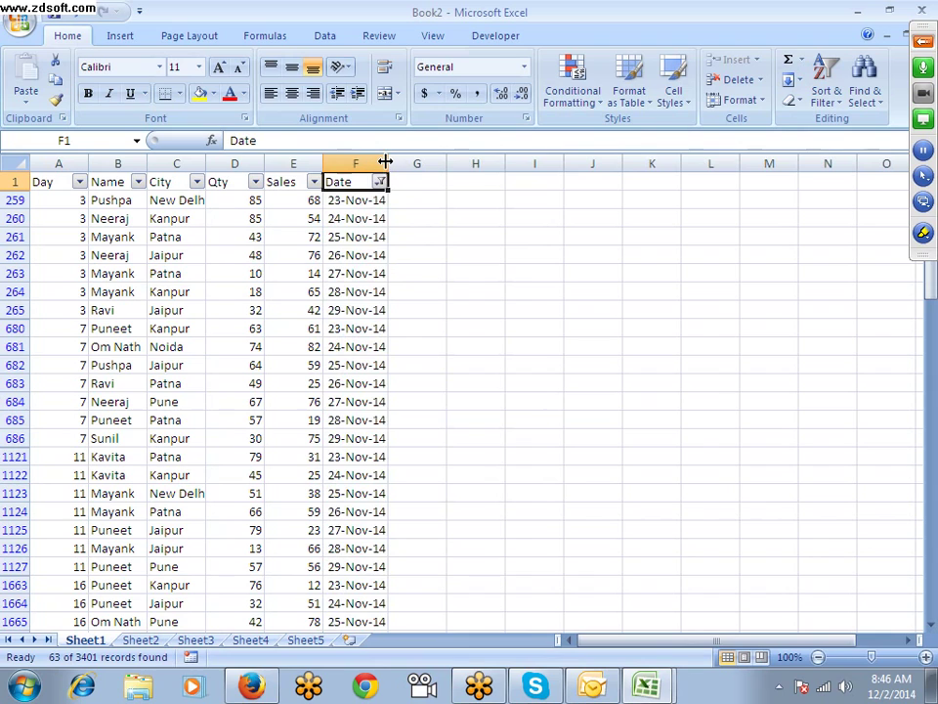
pyautogui.click(372, 218)
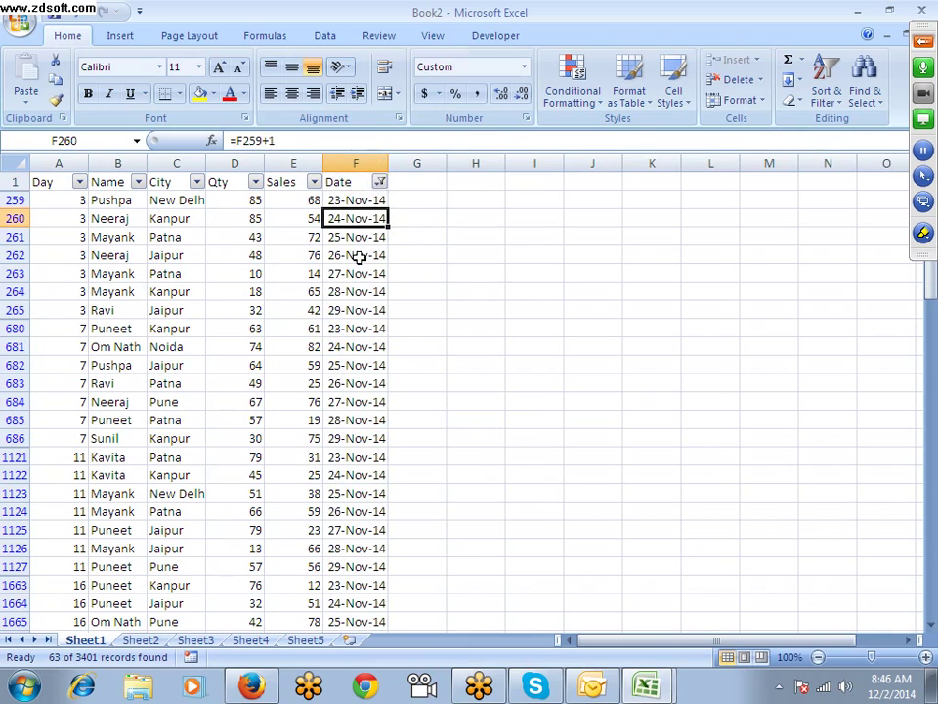
# Step: Start a Between filter on the Date column and set its is after or equal to date to 12/1/2014
pyautogui.click(380, 183)
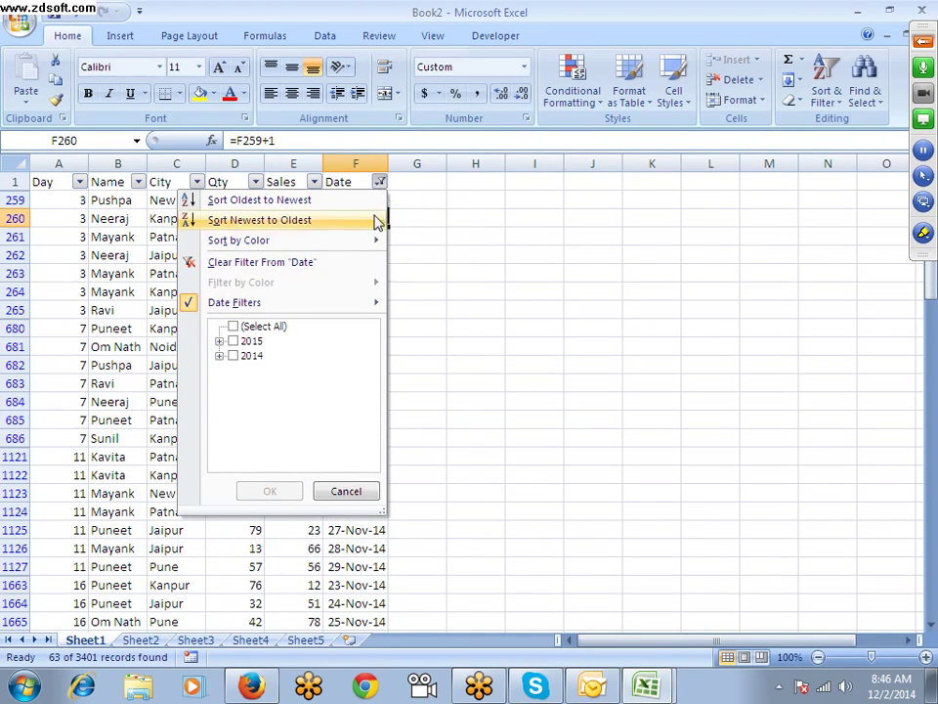
pyautogui.moveTo(335, 305)
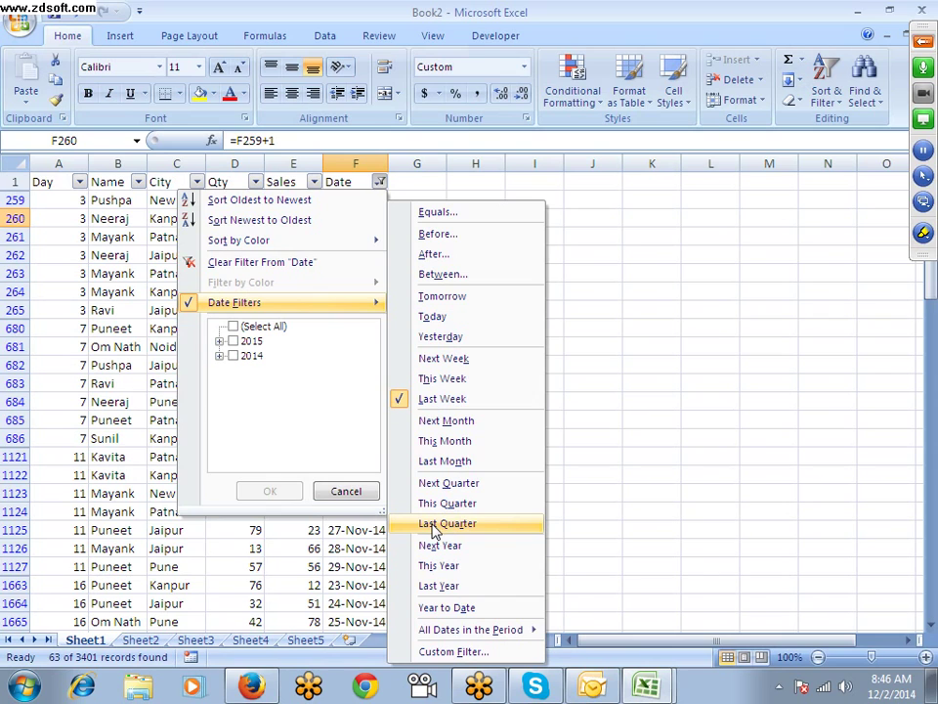
pyautogui.click(455, 277)
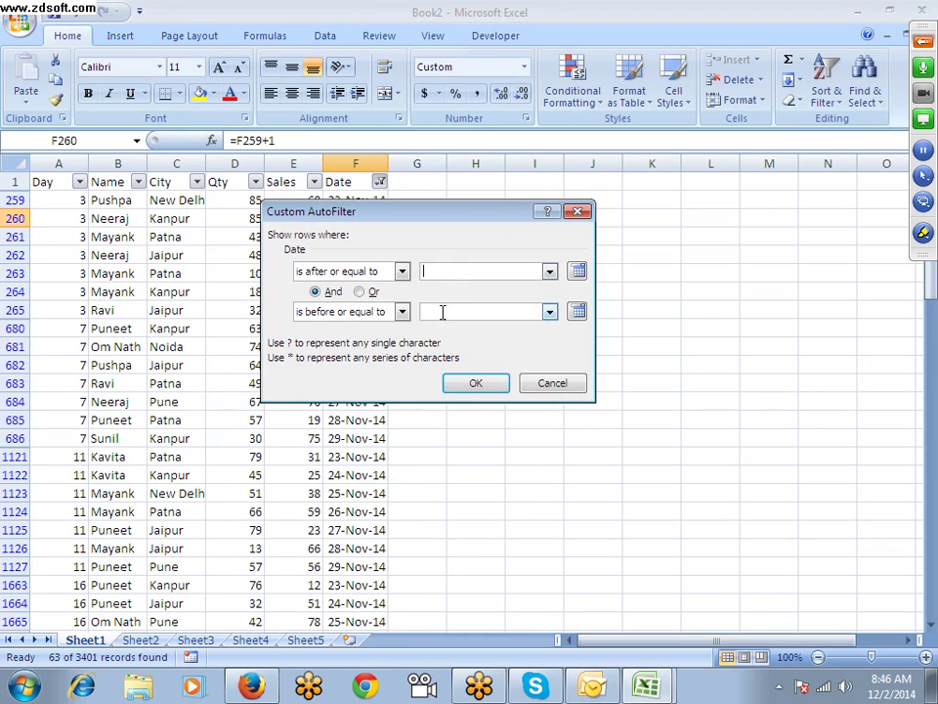
pyautogui.click(441, 312)
pyautogui.click(577, 271)
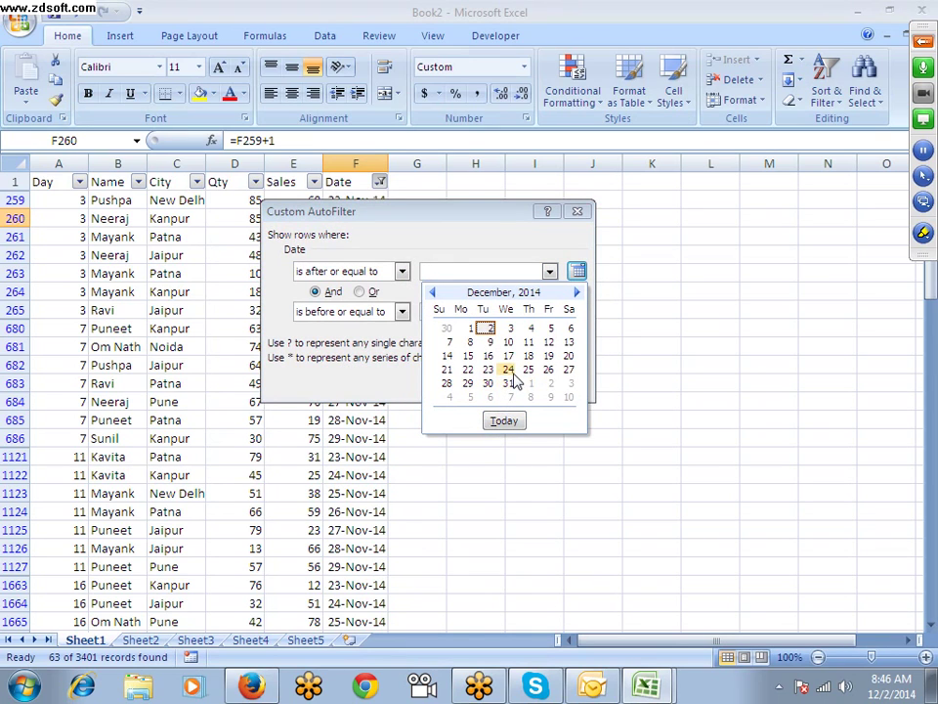
pyautogui.click(472, 327)
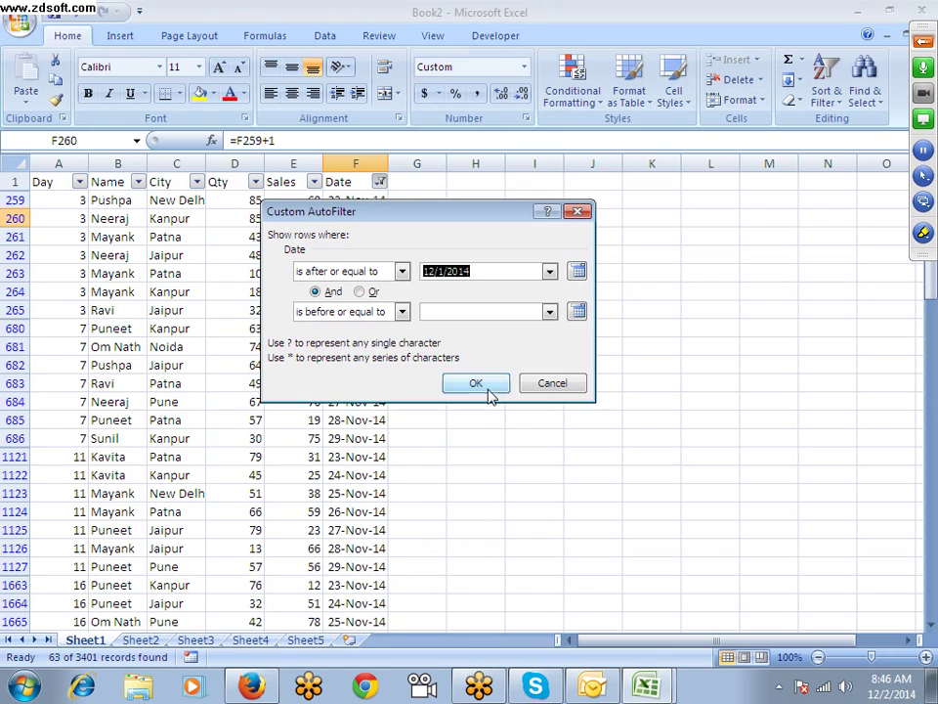
# Step: Set the Between filter's is before or equal to date to 12/2/2014 and apply it to the Date column
pyautogui.click(576, 311)
pyautogui.click(502, 459)
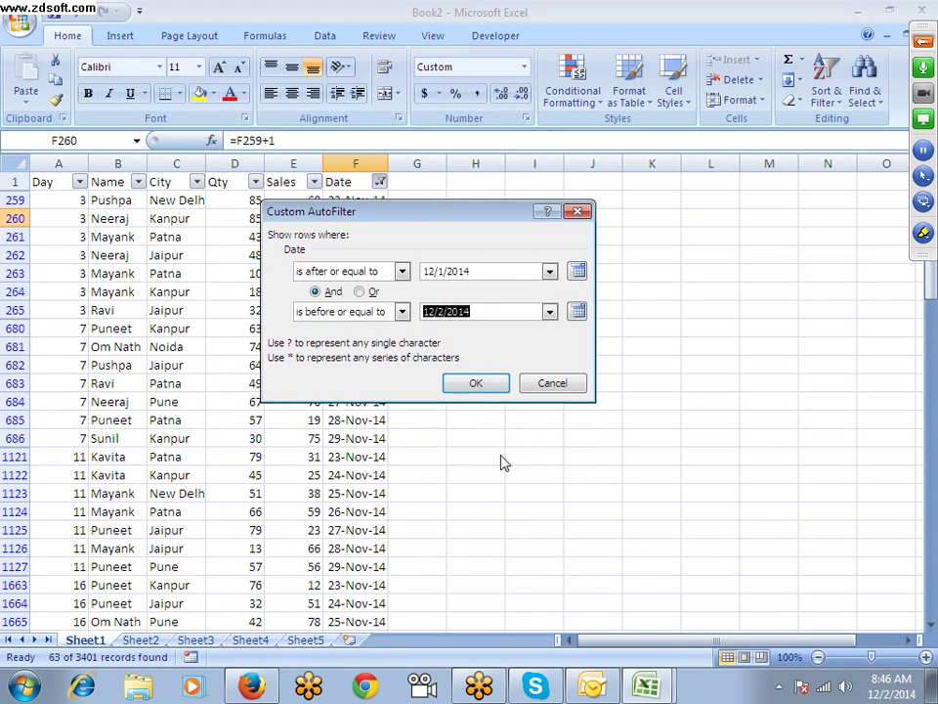
pyautogui.click(472, 382)
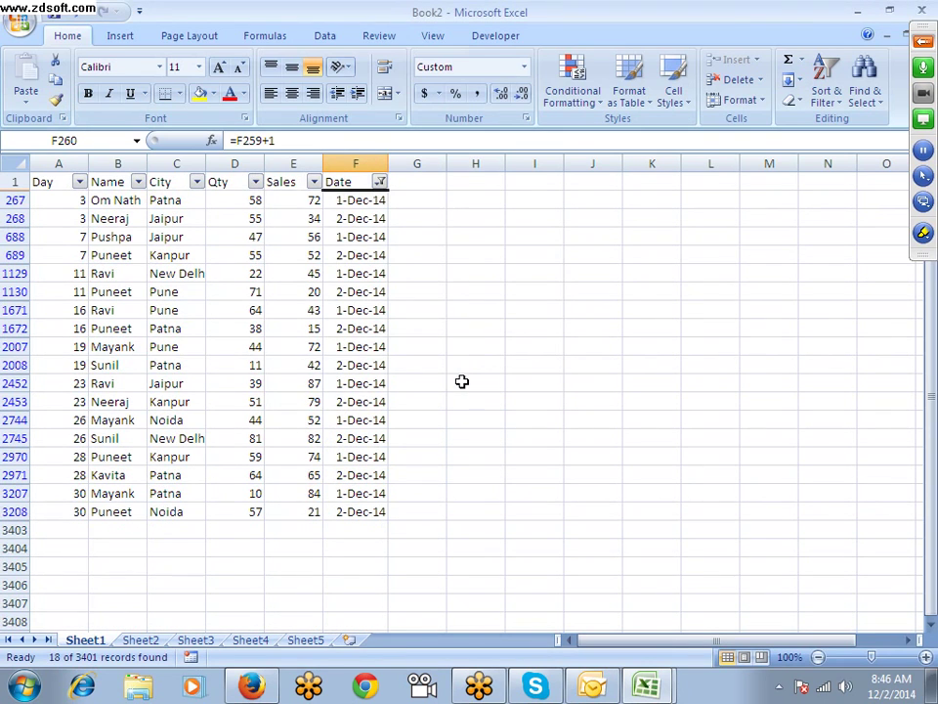
# Step: Filter the Date column to all dates in the August period, and review the filtered rows down to the last record
pyautogui.click(379, 182)
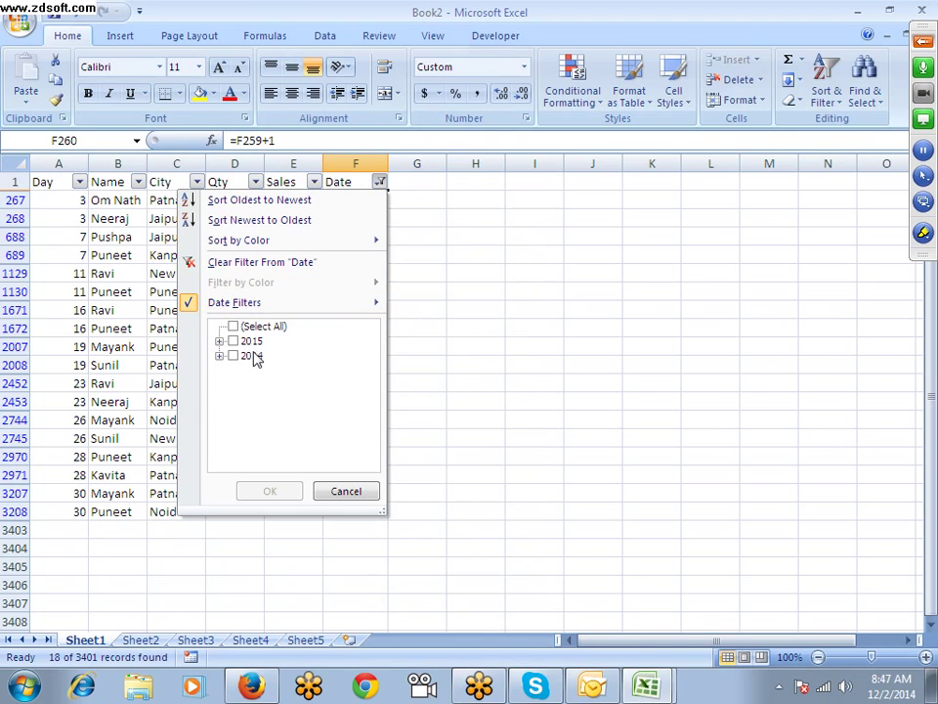
pyautogui.moveTo(279, 310)
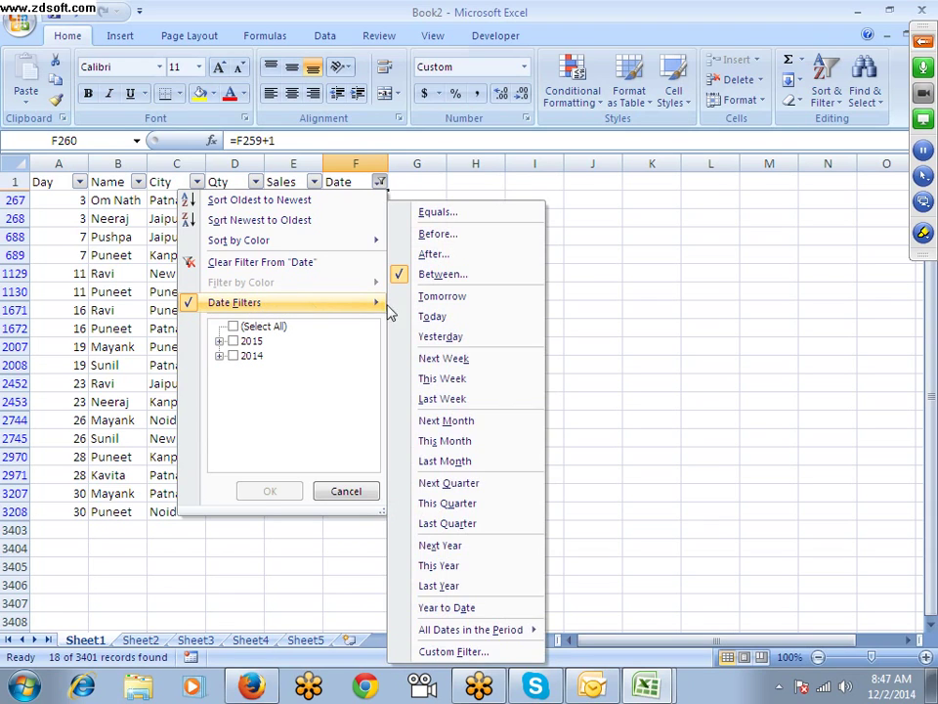
pyautogui.moveTo(493, 640)
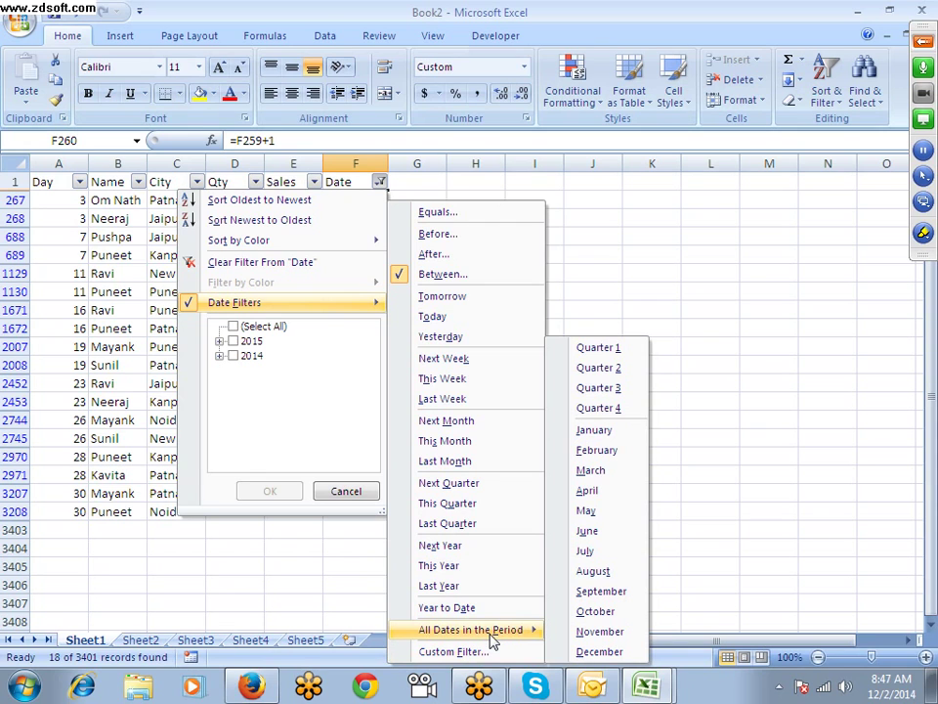
pyautogui.click(602, 573)
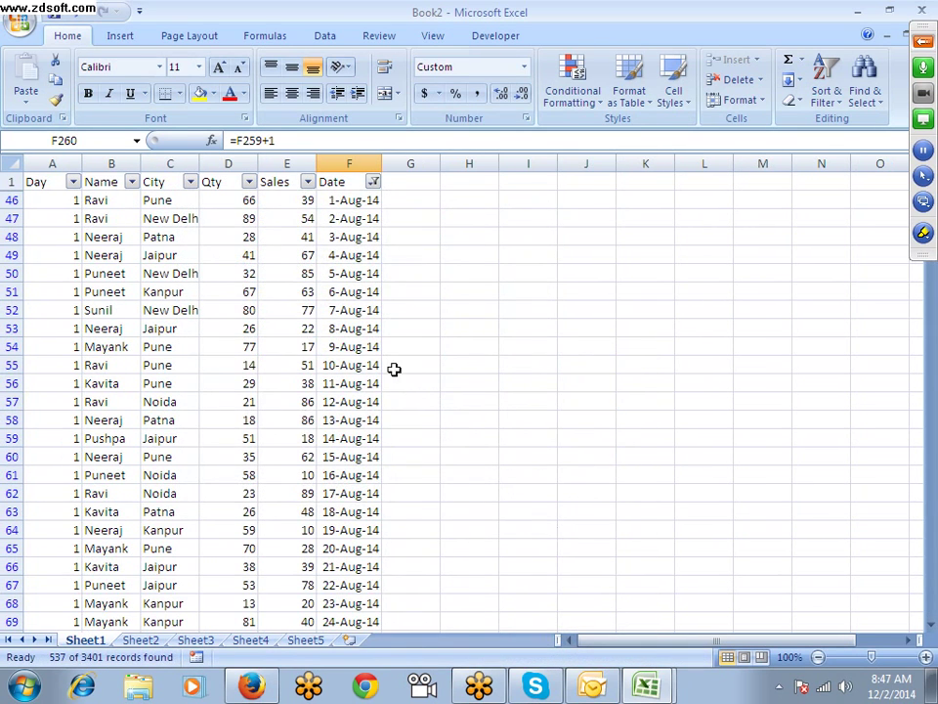
pyautogui.click(337, 326)
pyautogui.hotkey('ctrl', 'Down')
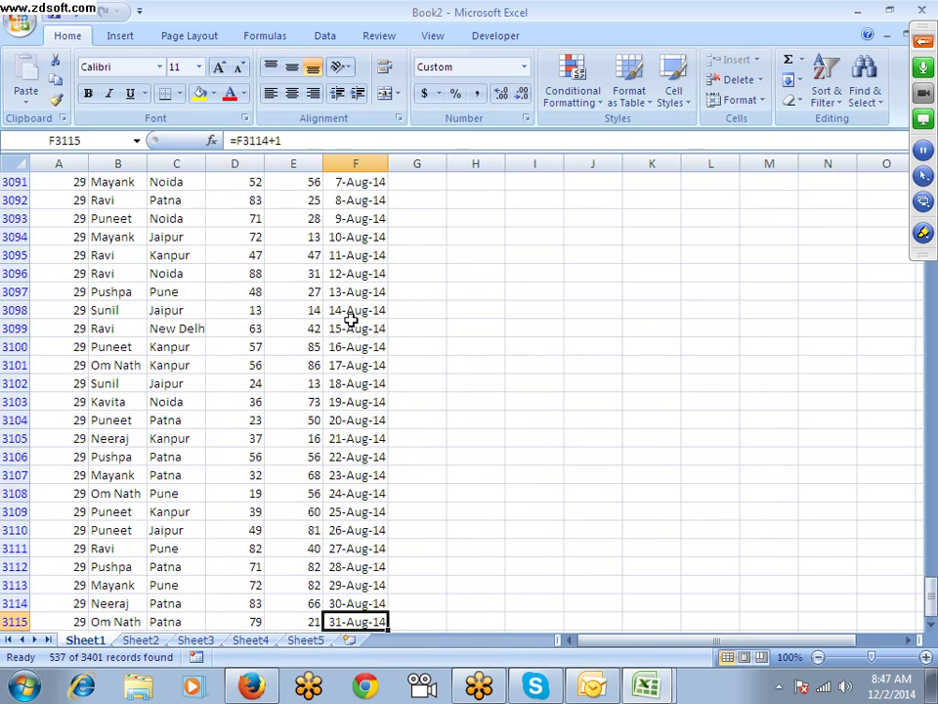
pyautogui.scroll(7, 399, 309)
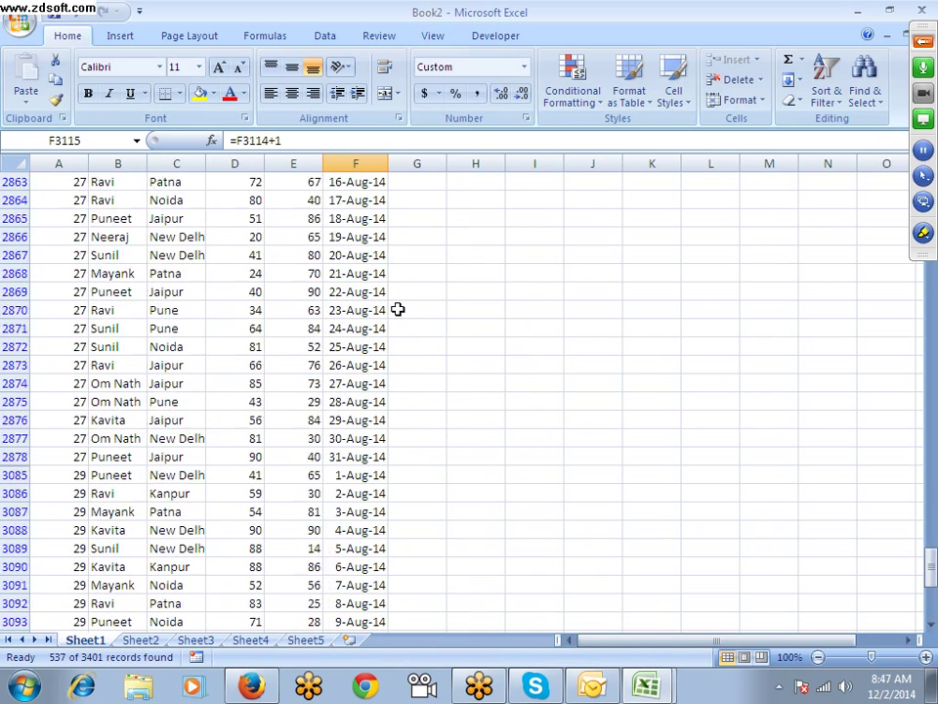
pyautogui.hotkey('ctrl', 'Up')
# Step: Replace the Date column's period filter with all dates in July
pyautogui.click(373, 182)
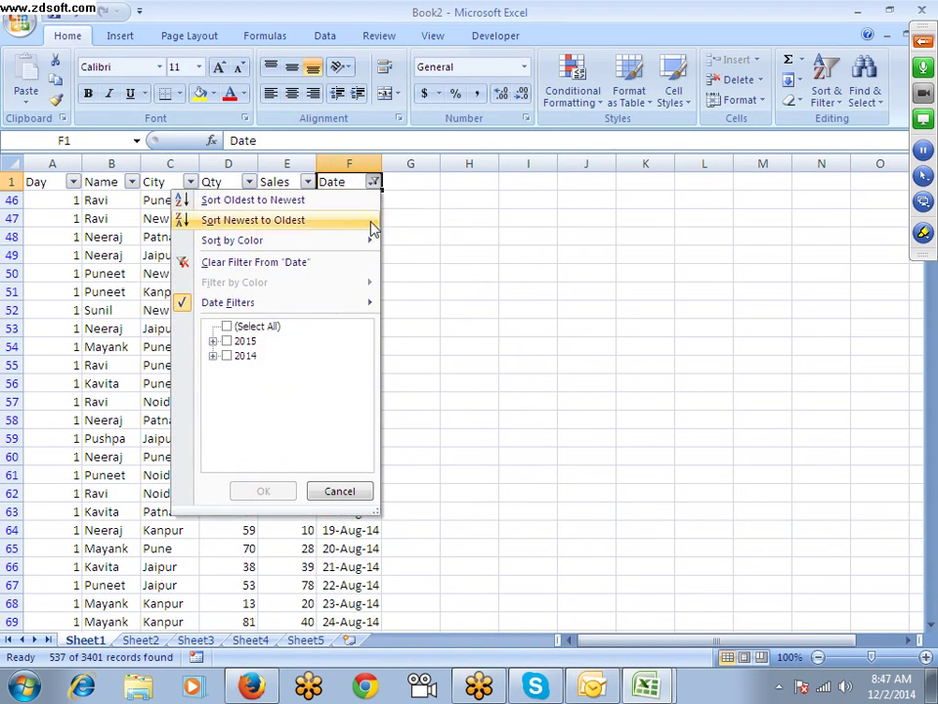
pyautogui.moveTo(434, 635)
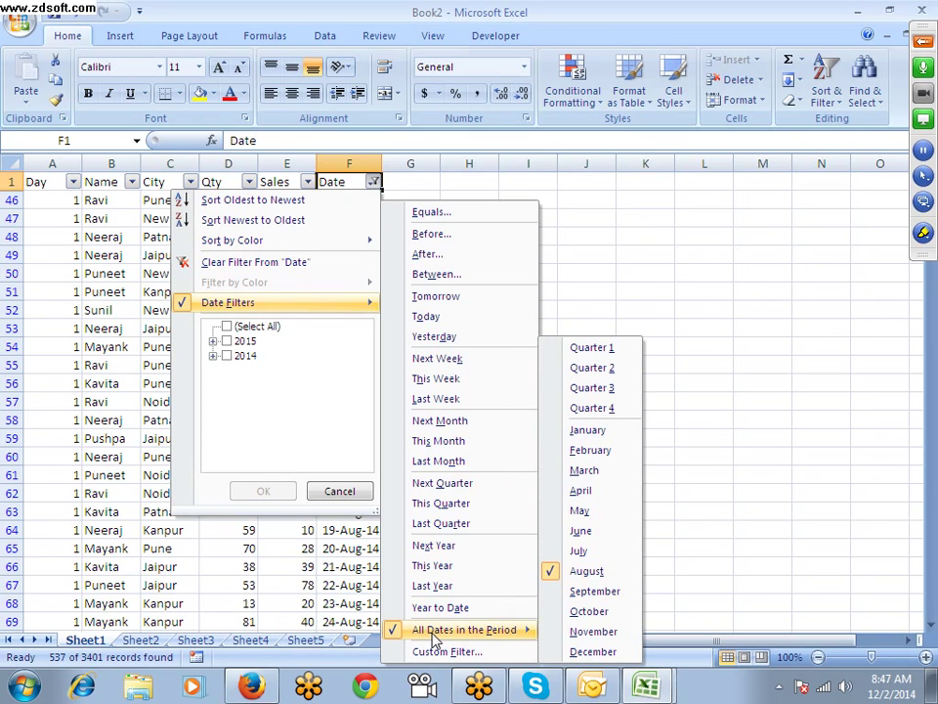
pyautogui.click(578, 550)
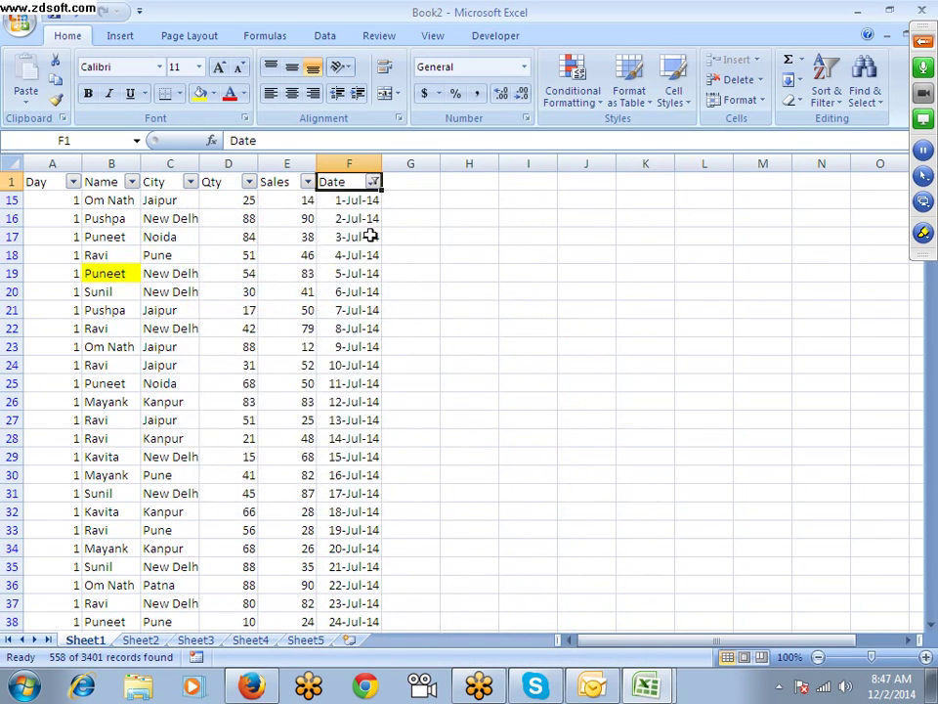
# Step: Review the Date column's available period filters, and clear the filter from that column
pyautogui.click(373, 183)
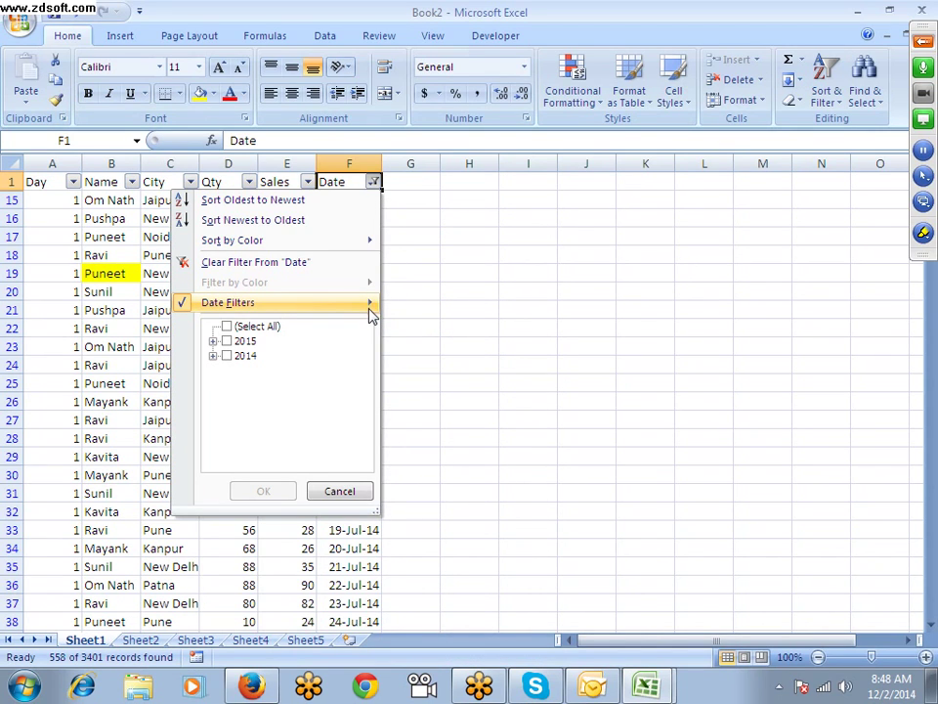
pyautogui.moveTo(235, 302)
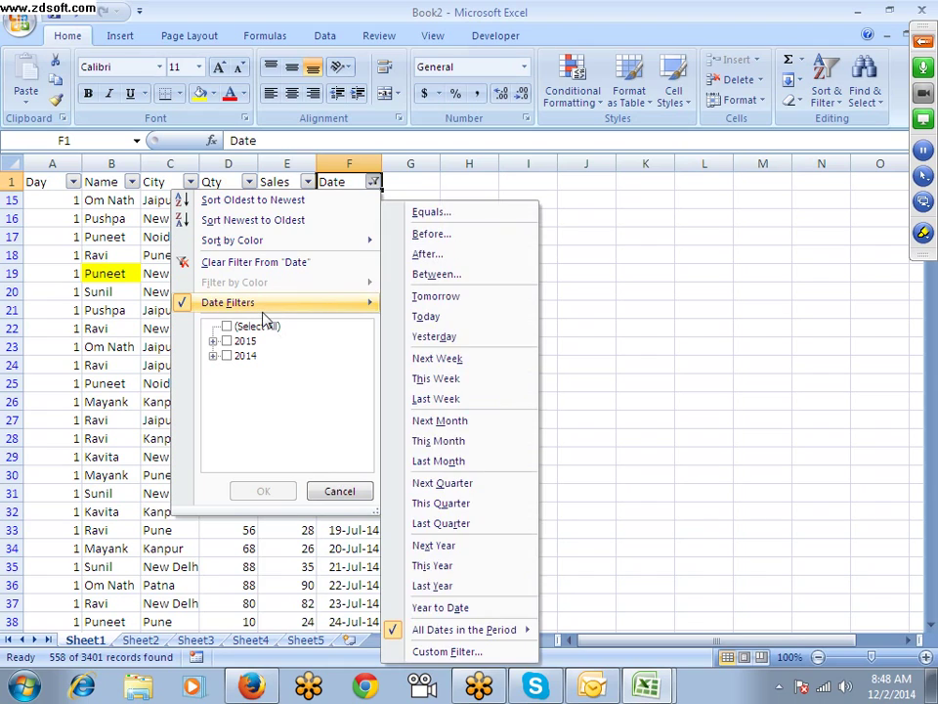
pyautogui.moveTo(496, 630)
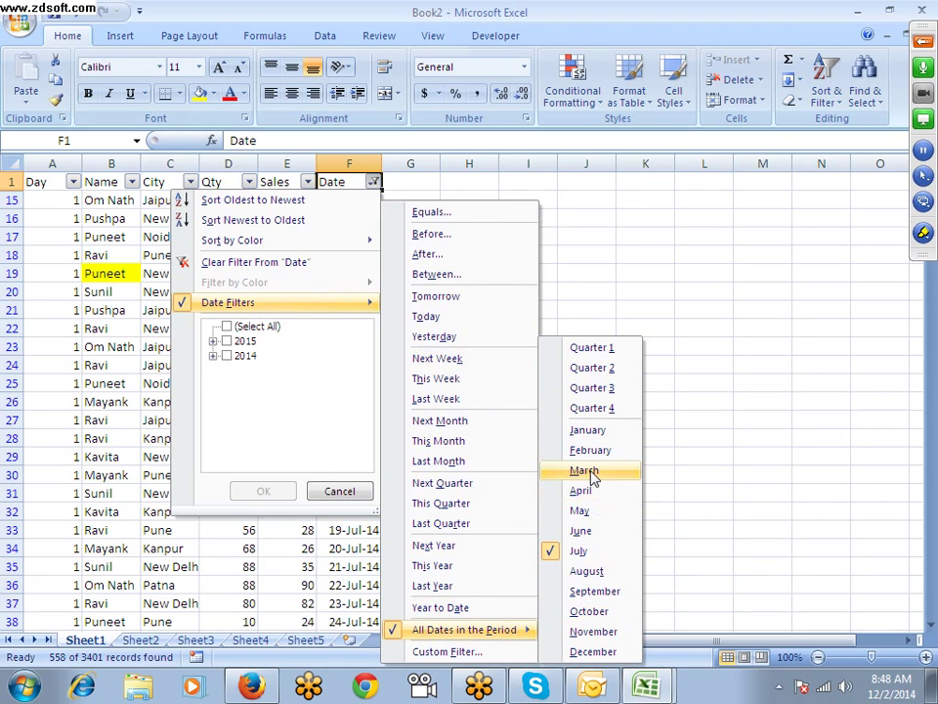
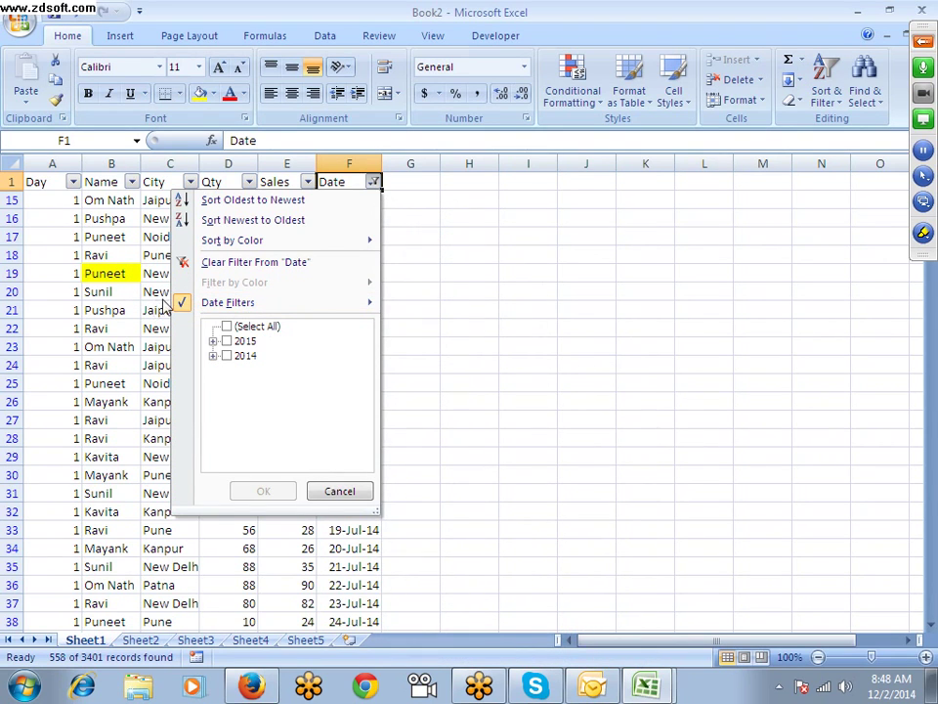
pyautogui.click(198, 262)
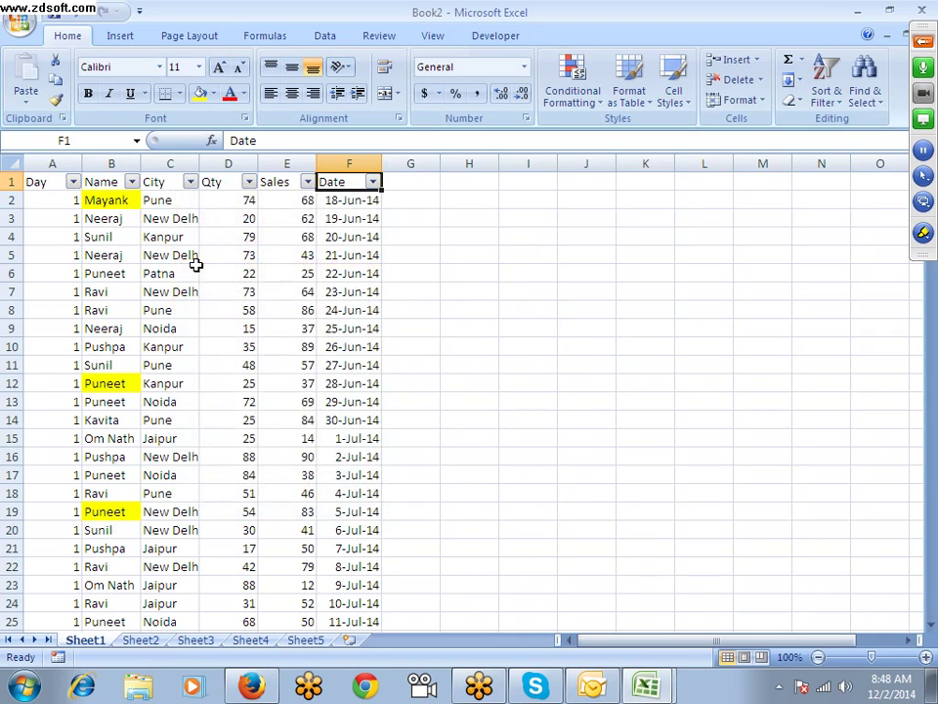
# Step: Write filter criteria beside the table: a salesperson's first name in H1, Pune in I1, qty in J1 and >50 in K1
pyautogui.click(162, 219)
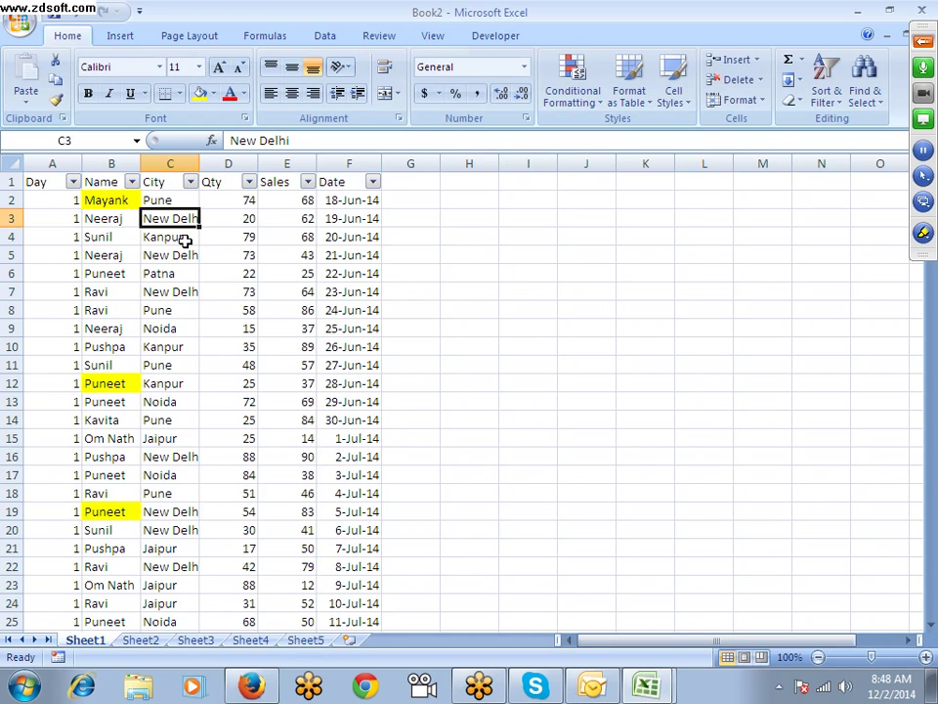
pyautogui.click(443, 182)
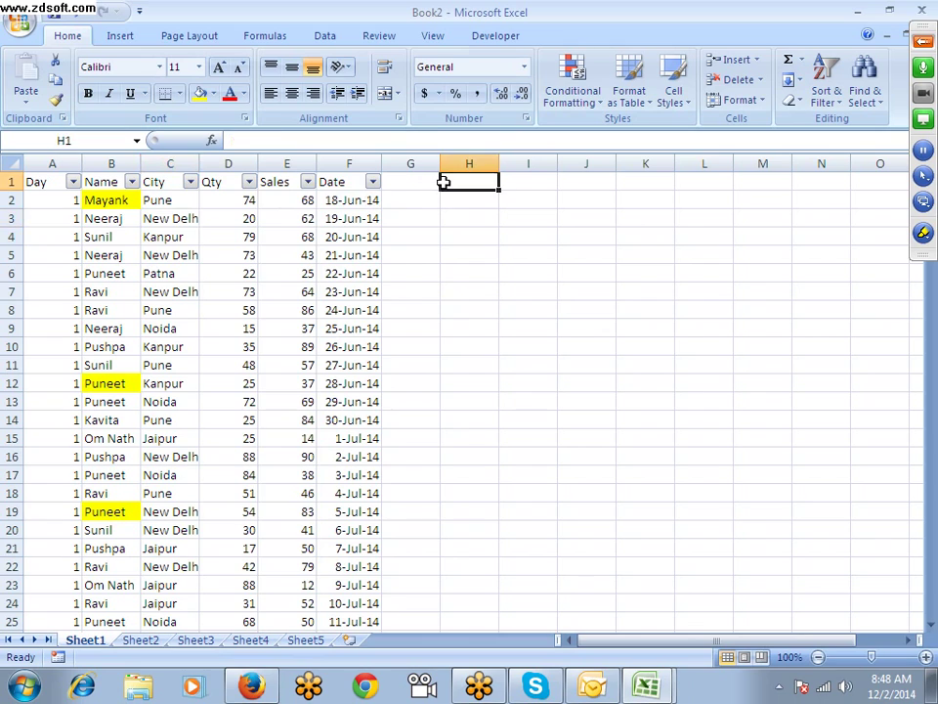
pyautogui.write('Sunil')
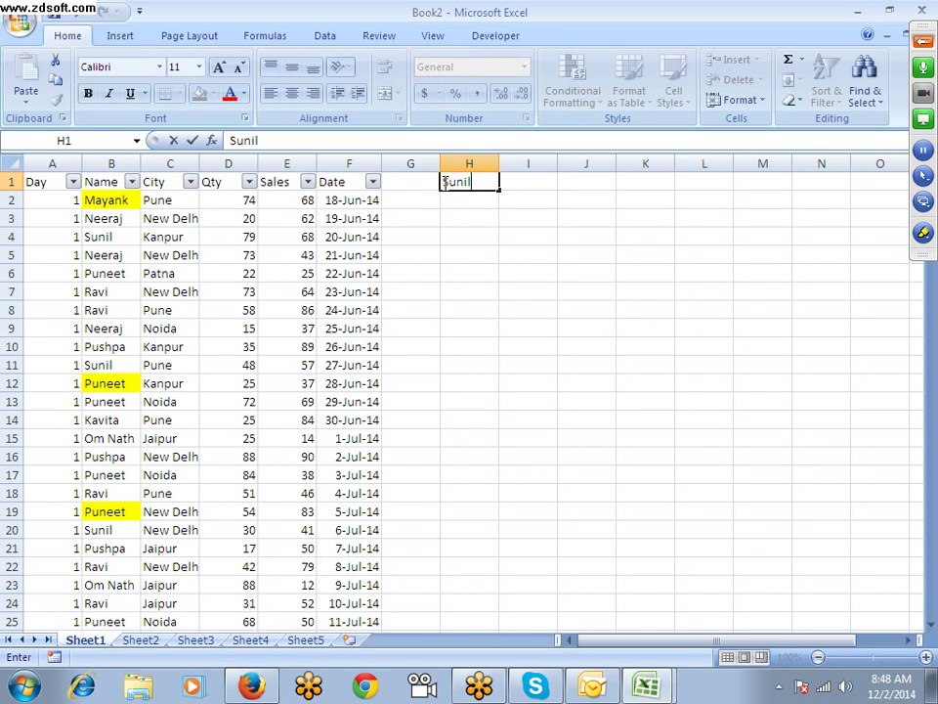
pyautogui.press('Tab')
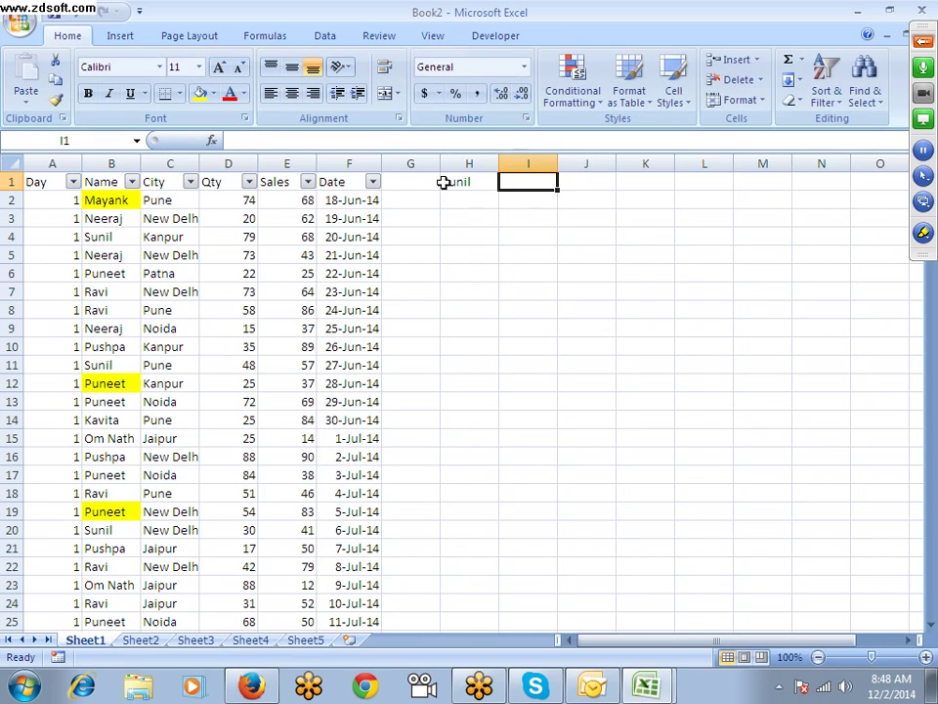
pyautogui.write('Pune')
pyautogui.press('Tab')
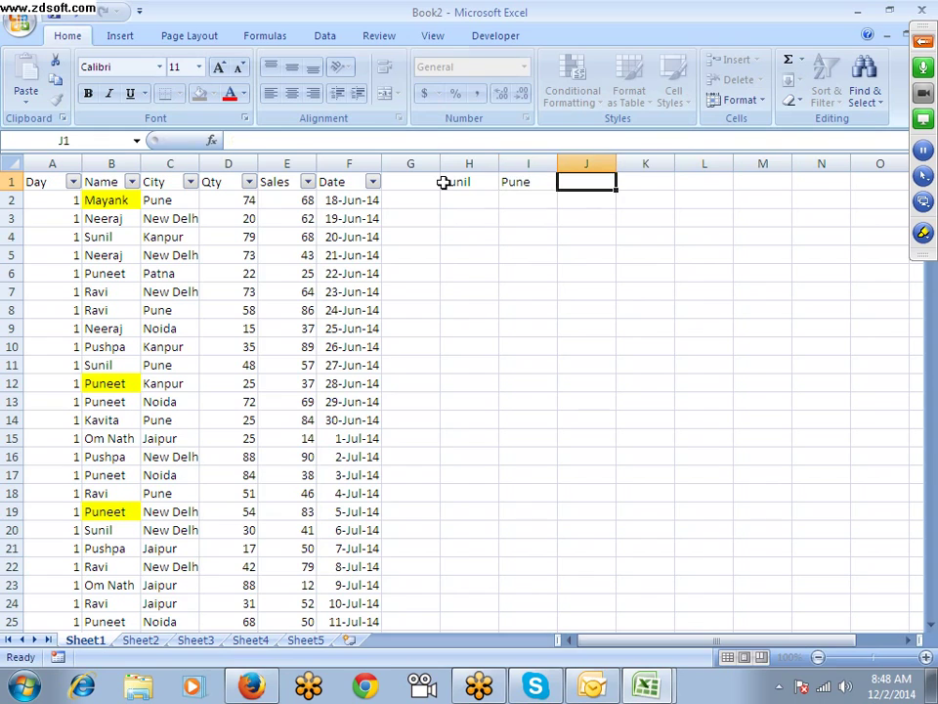
pyautogui.write('qty')
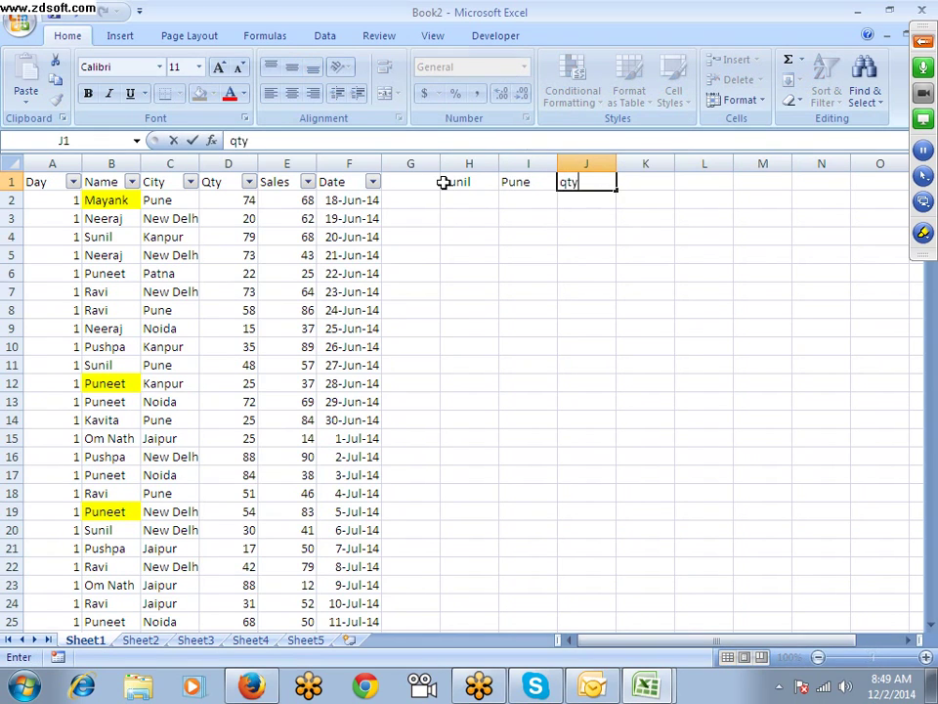
pyautogui.press('Tab')
pyautogui.write('>')
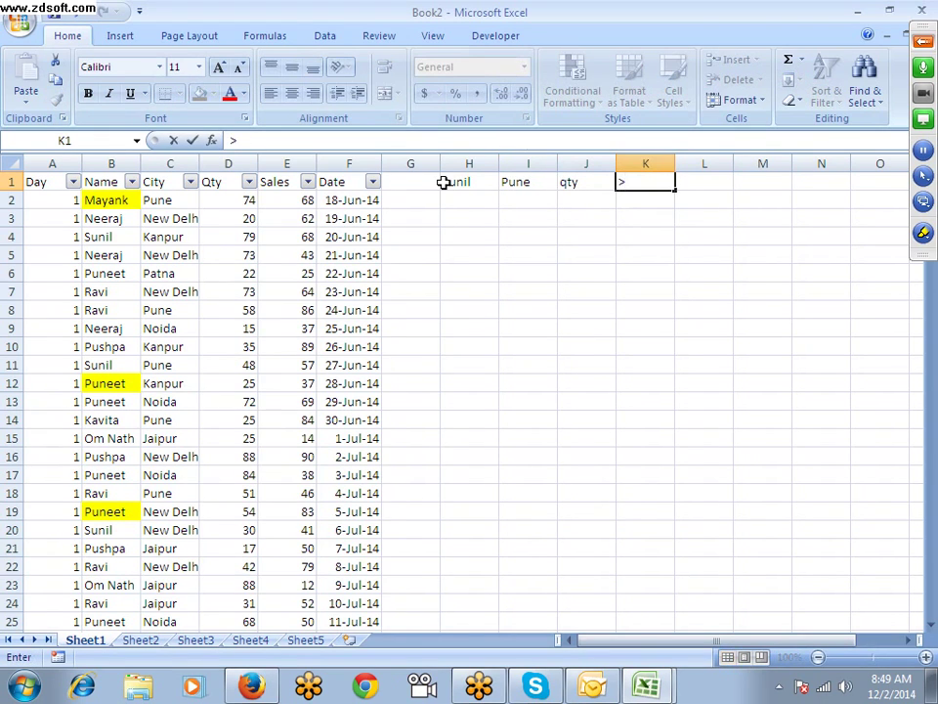
pyautogui.write('50')
pyautogui.press('Return')
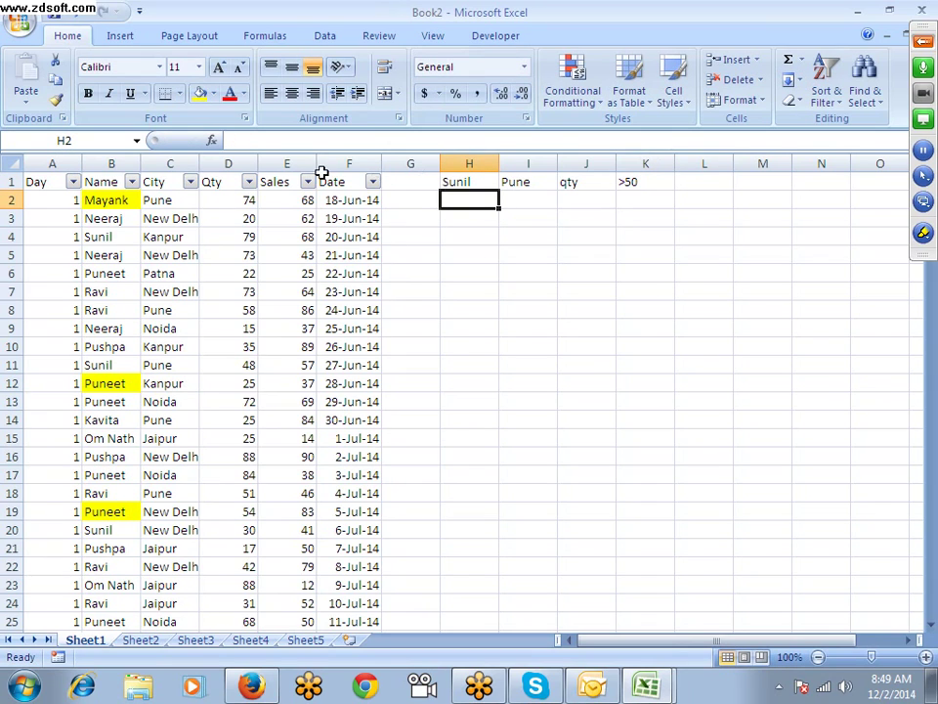
# Step: Filter the Name column to show only the salesperson named in H1
pyautogui.click(464, 246)
pyautogui.click(467, 182)
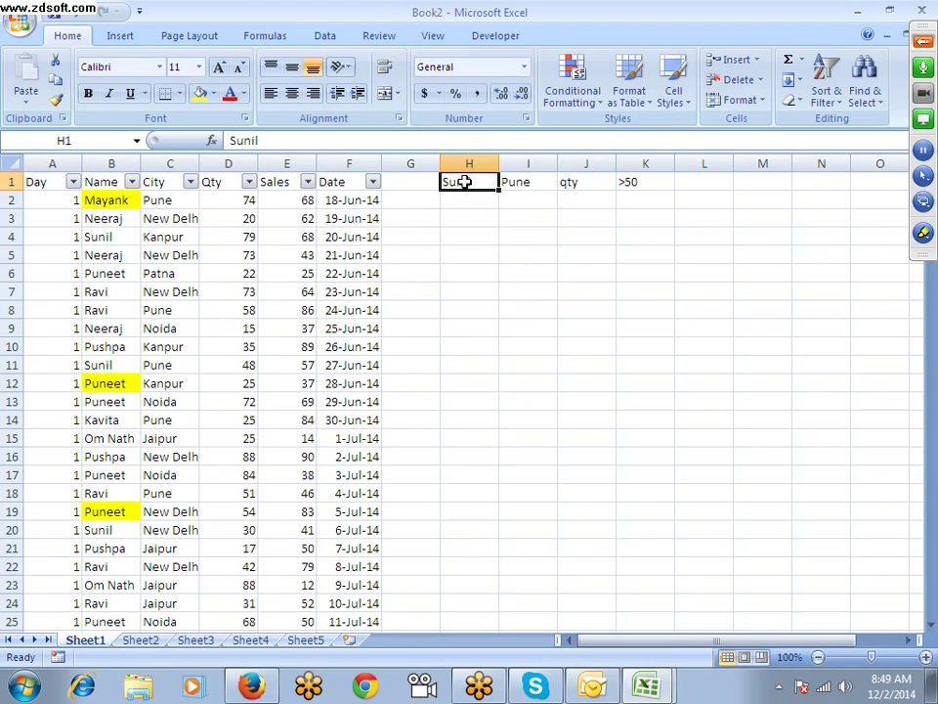
pyautogui.click(131, 182)
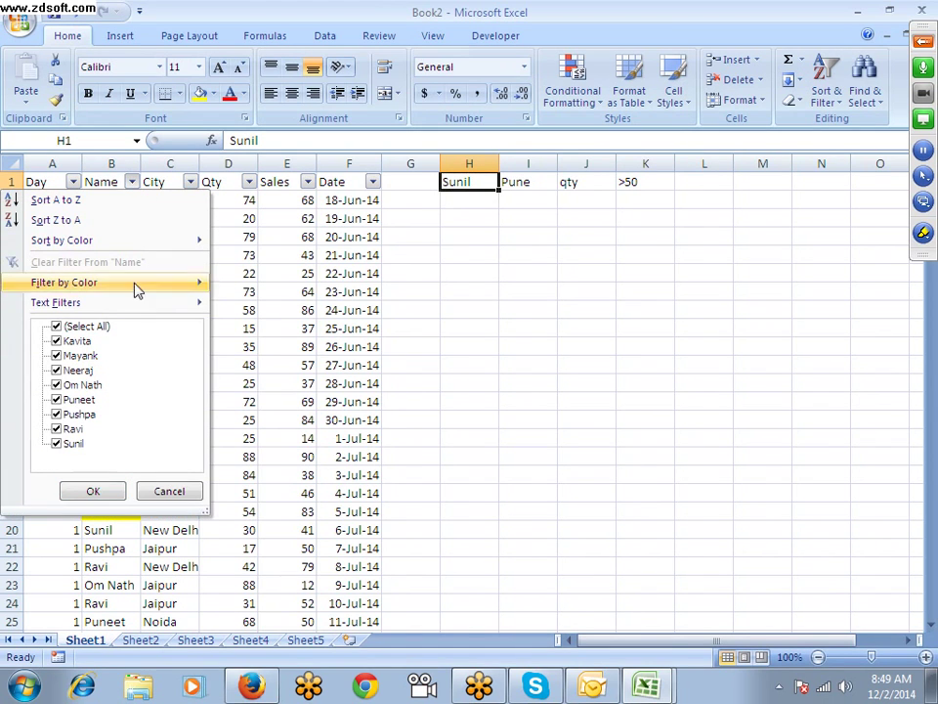
pyautogui.click(57, 326)
pyautogui.click(57, 443)
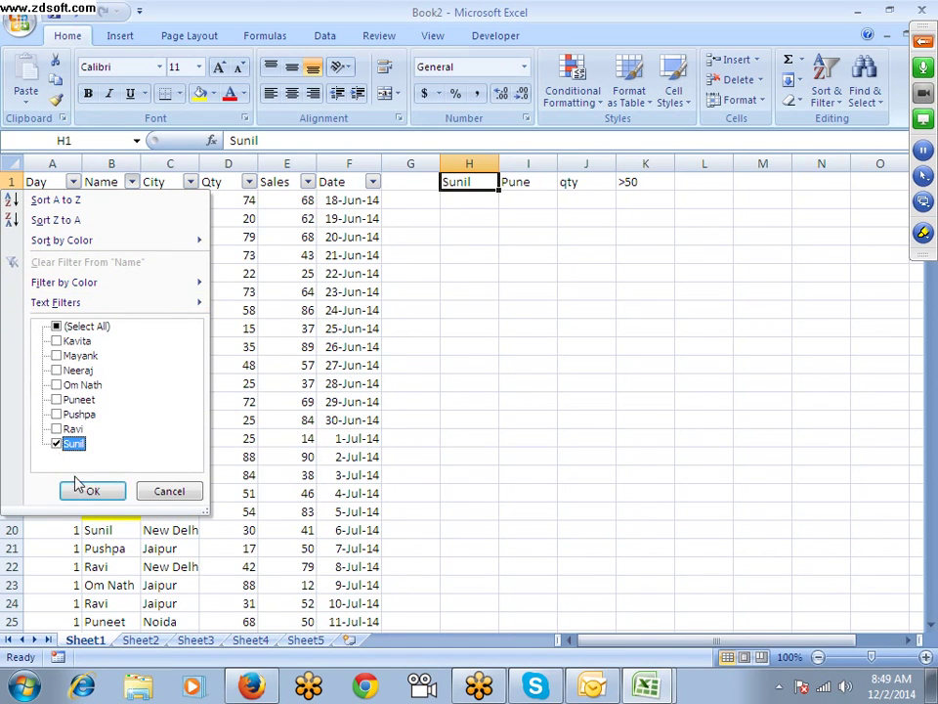
pyautogui.click(88, 490)
# Step: Filter the City column to show only Pune, matching the criterion in I1
pyautogui.click(511, 181)
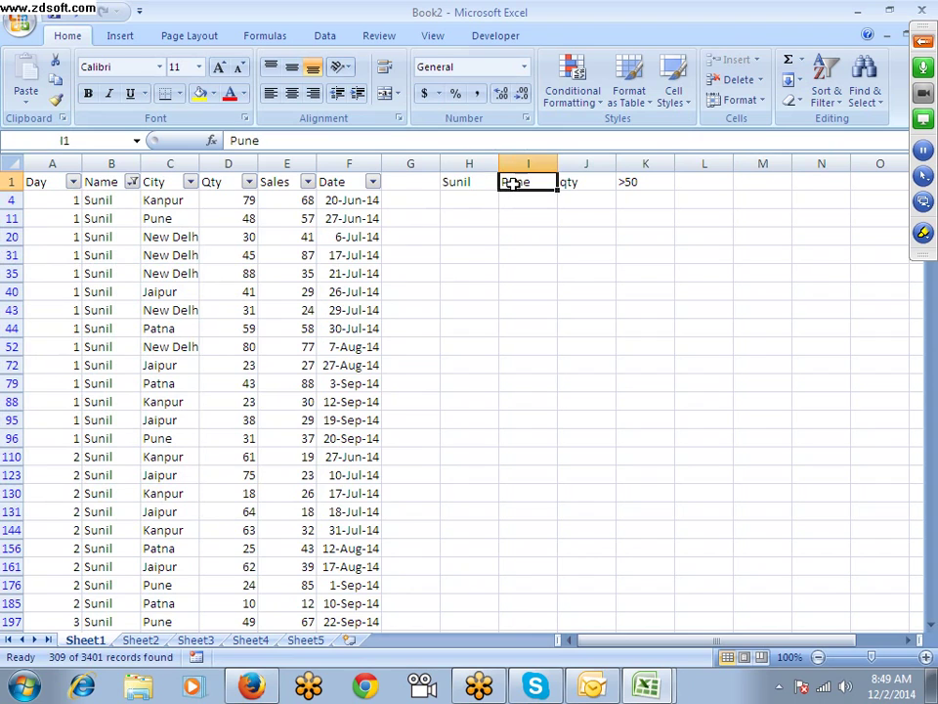
pyautogui.click(190, 183)
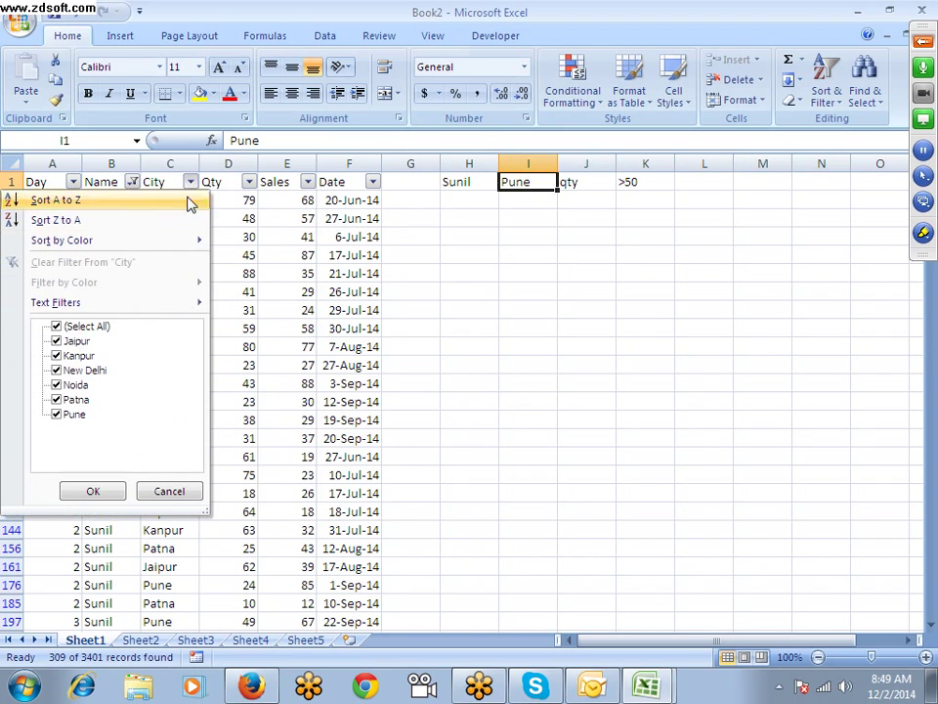
pyautogui.click(57, 326)
pyautogui.click(56, 414)
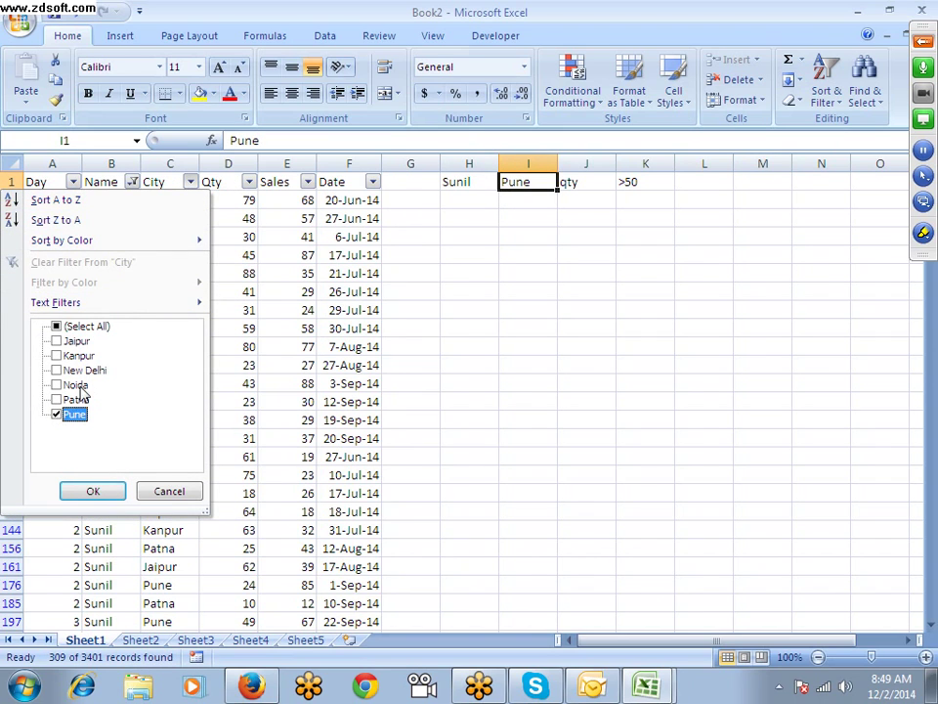
pyautogui.click(90, 490)
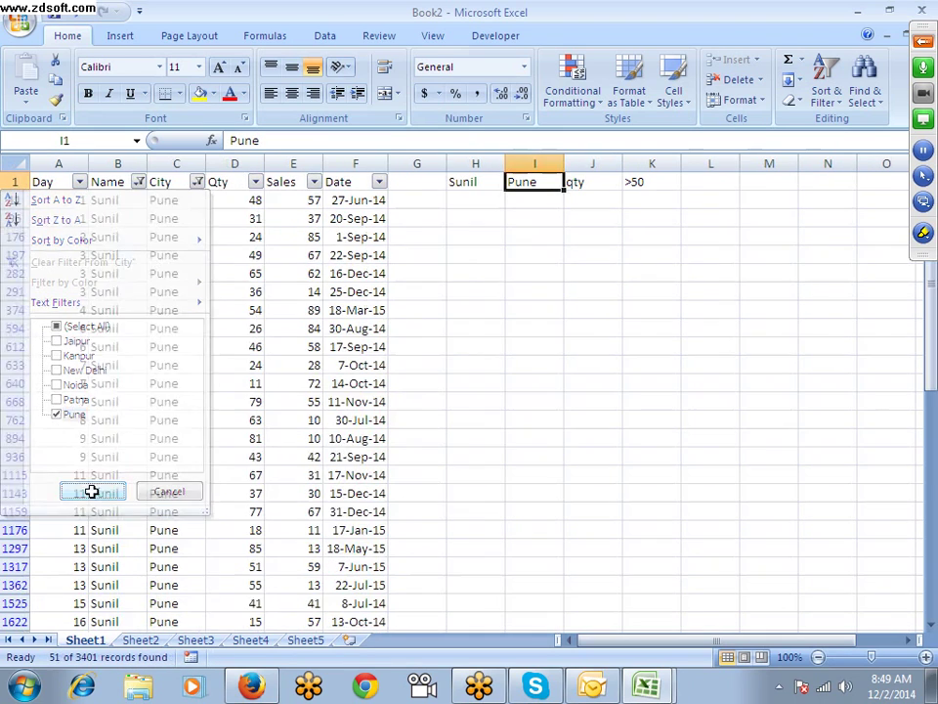
# Step: Apply a Greater Than number filter of 50 to the Qty column, matching the criterion in K1
pyautogui.click(649, 182)
pyautogui.click(244, 181)
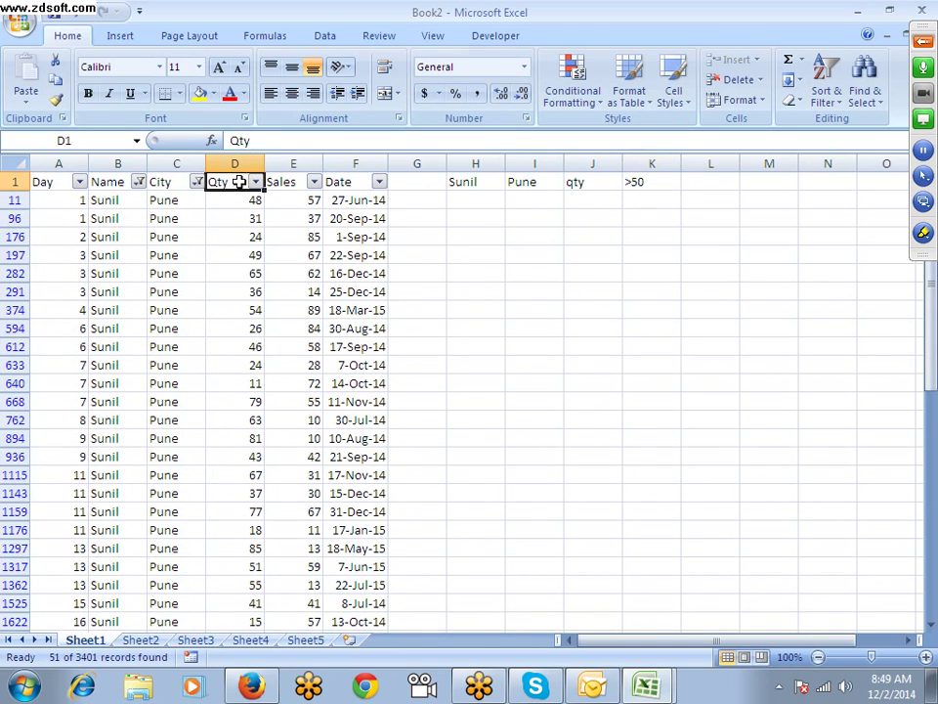
pyautogui.click(255, 182)
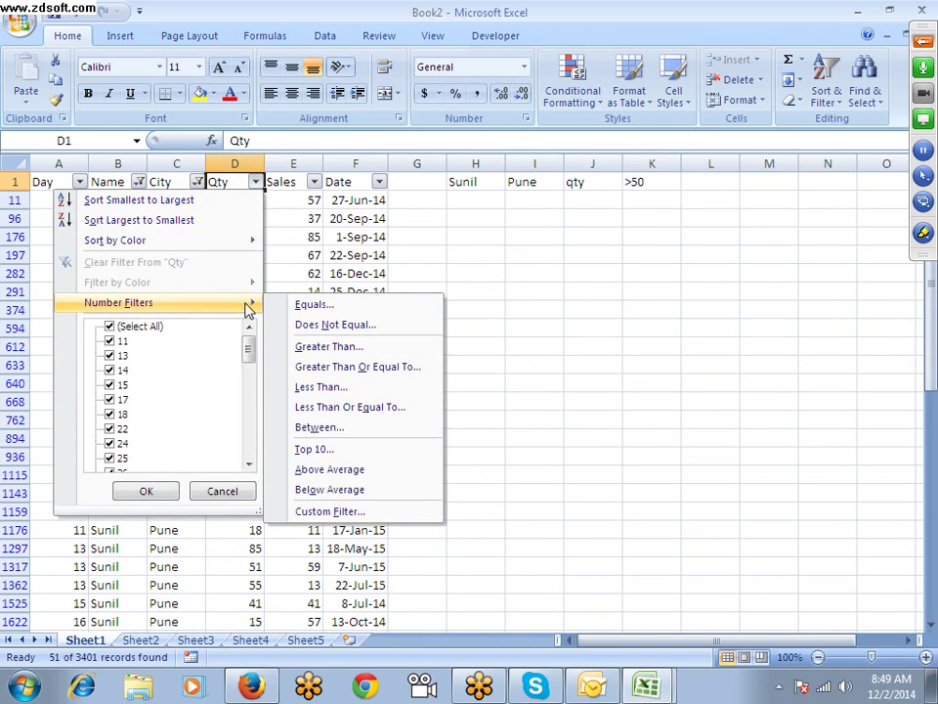
pyautogui.click(328, 345)
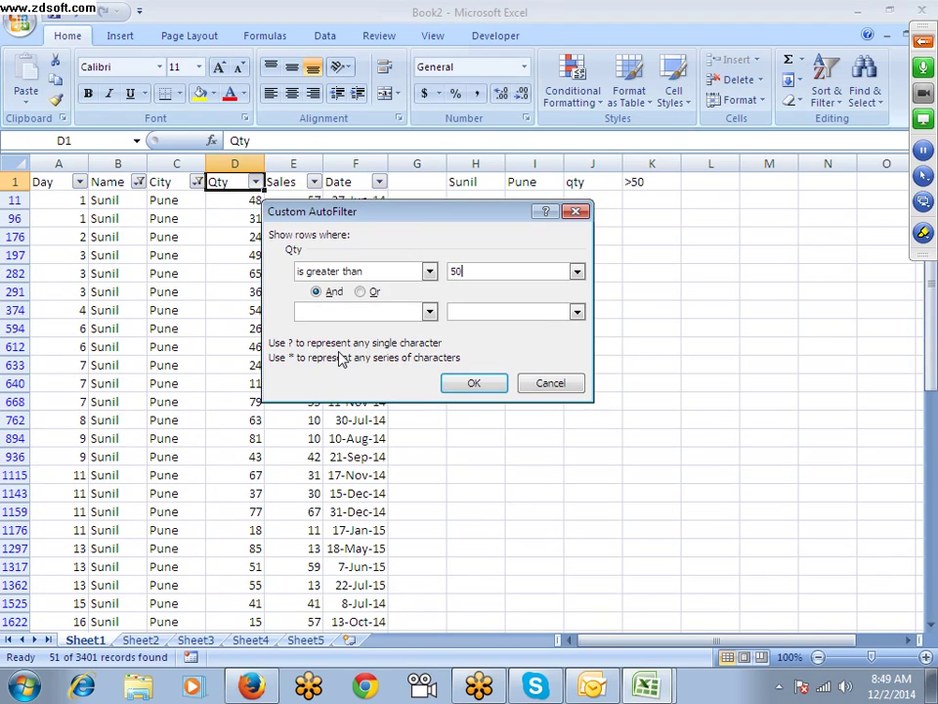
pyautogui.write('50')
pyautogui.press('Return')
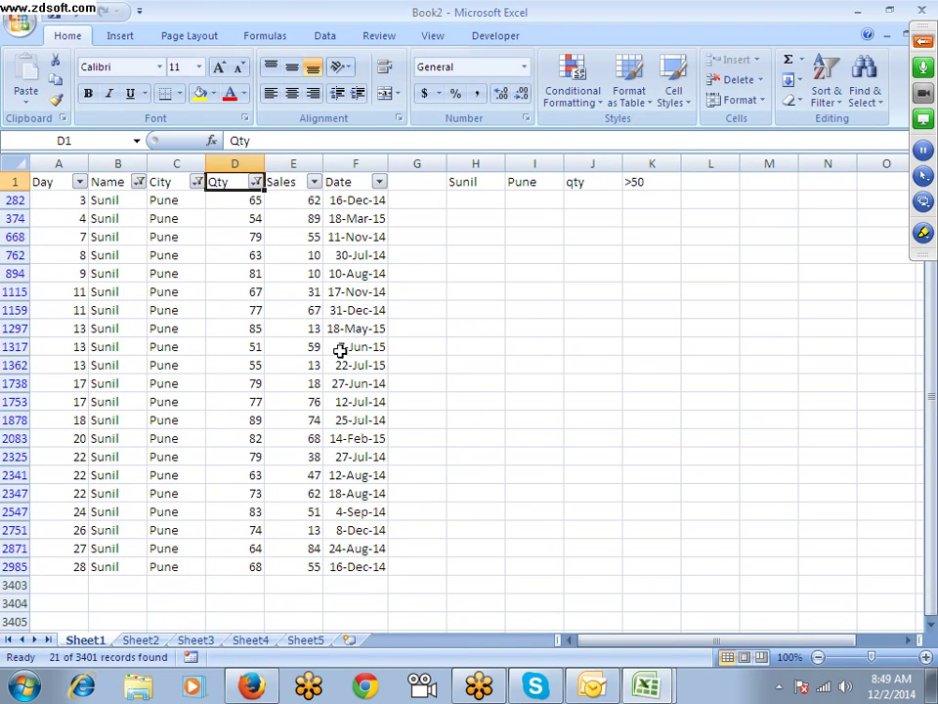
# Step: Reset the table's AutoFilter to show all rows and delete the old criteria in H1:K1
pyautogui.hotkey('ctrl', 'shift', 'l')
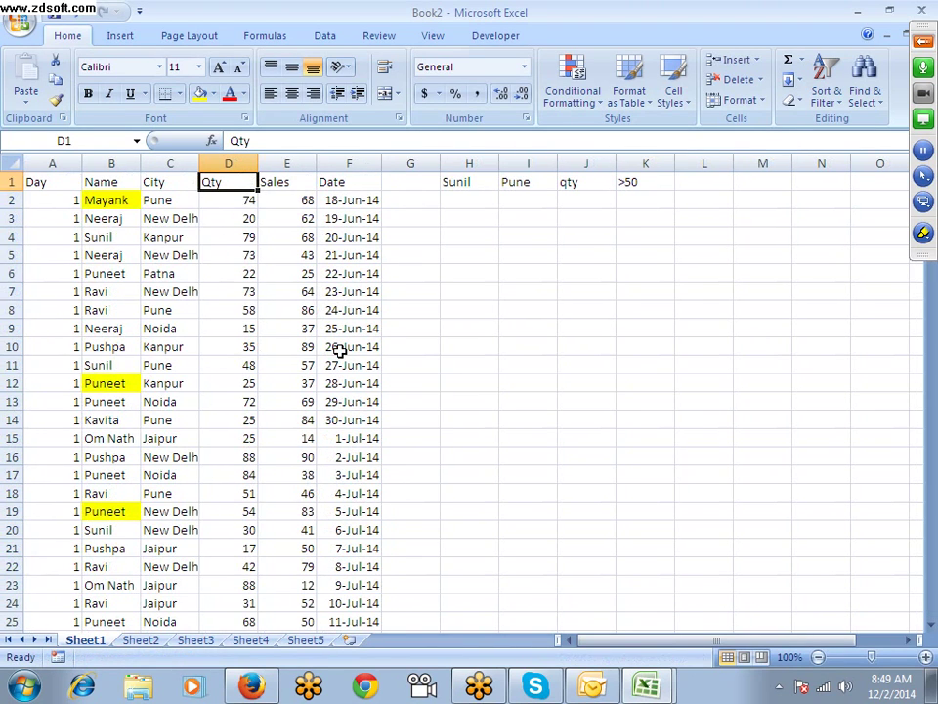
pyautogui.hotkey('ctrl', 'shift', 'l')
pyautogui.press('Right')
pyautogui.press('Right')
pyautogui.press('Right')
pyautogui.press('Right')
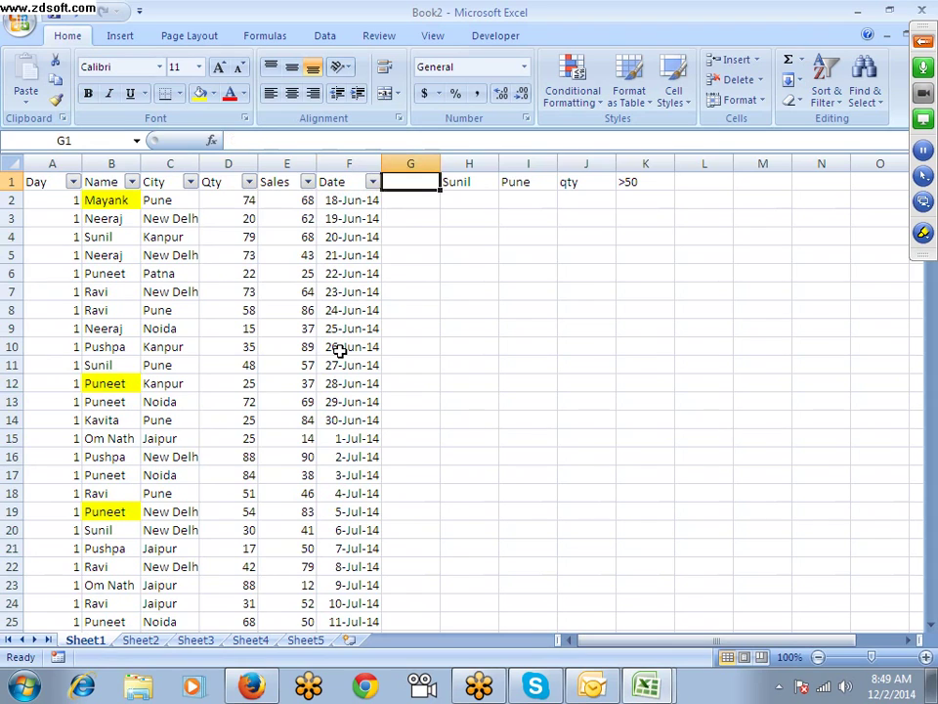
pyautogui.hotkey('ctrl', 'shift', 'Right')
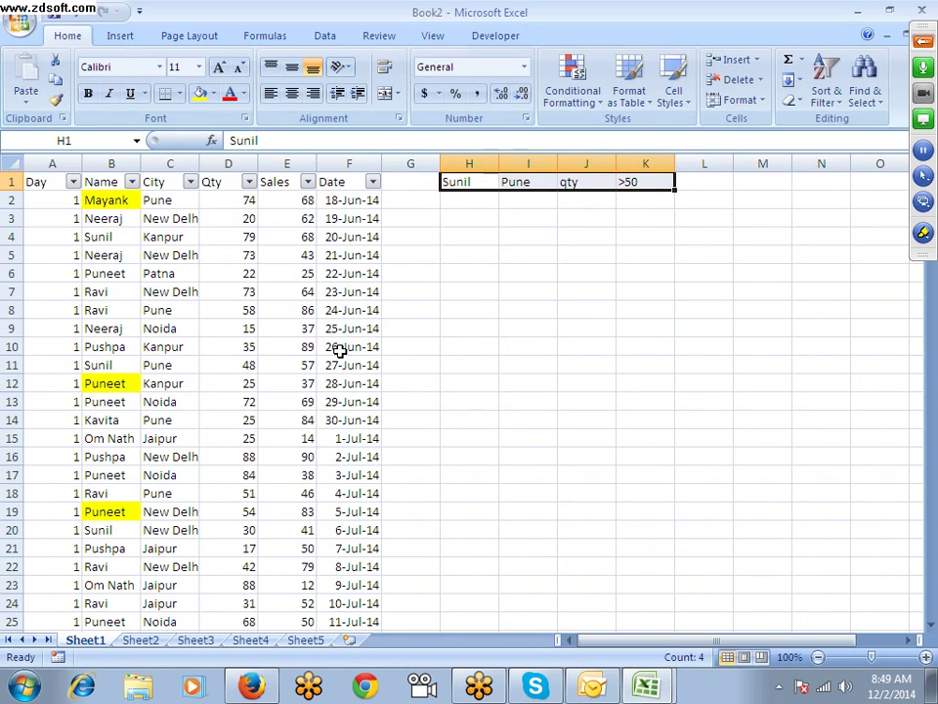
pyautogui.write('Ja')
pyautogui.press('Escape')
pyautogui.press('Delete')
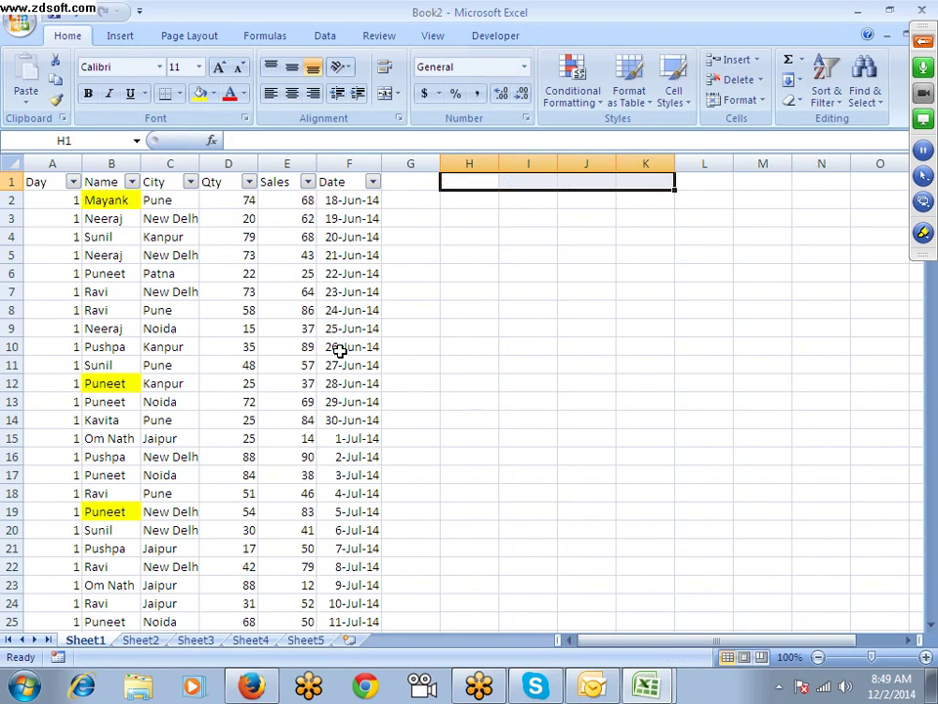
# Step: Write new filter criteria beside the table: Jan in H1, >60 in I1 and Noida in J1
pyautogui.write('JAn')
pyautogui.press('Return')
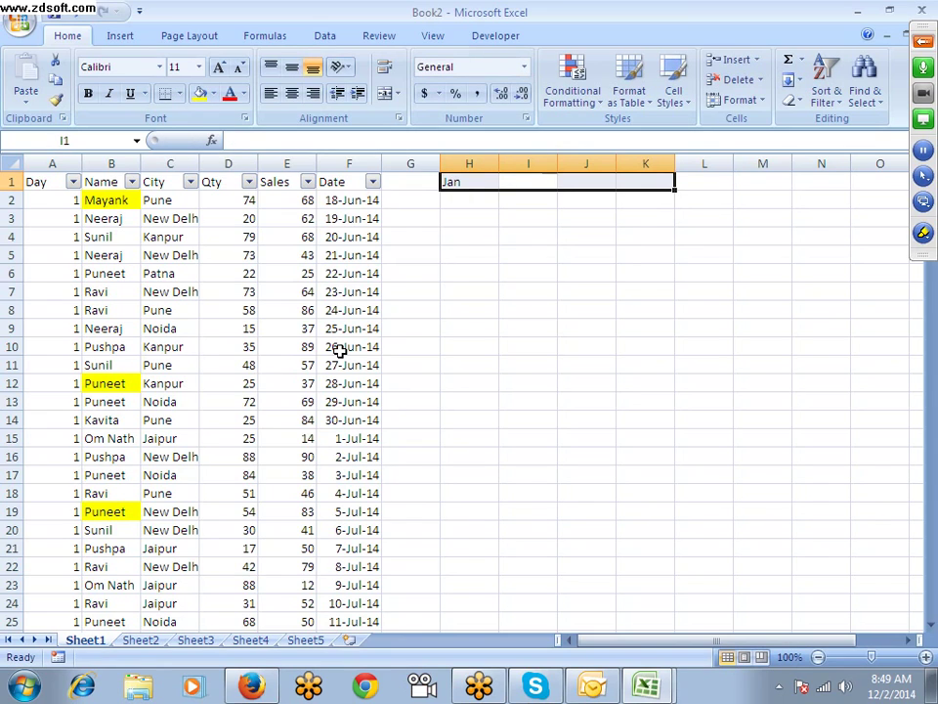
pyautogui.write('>')
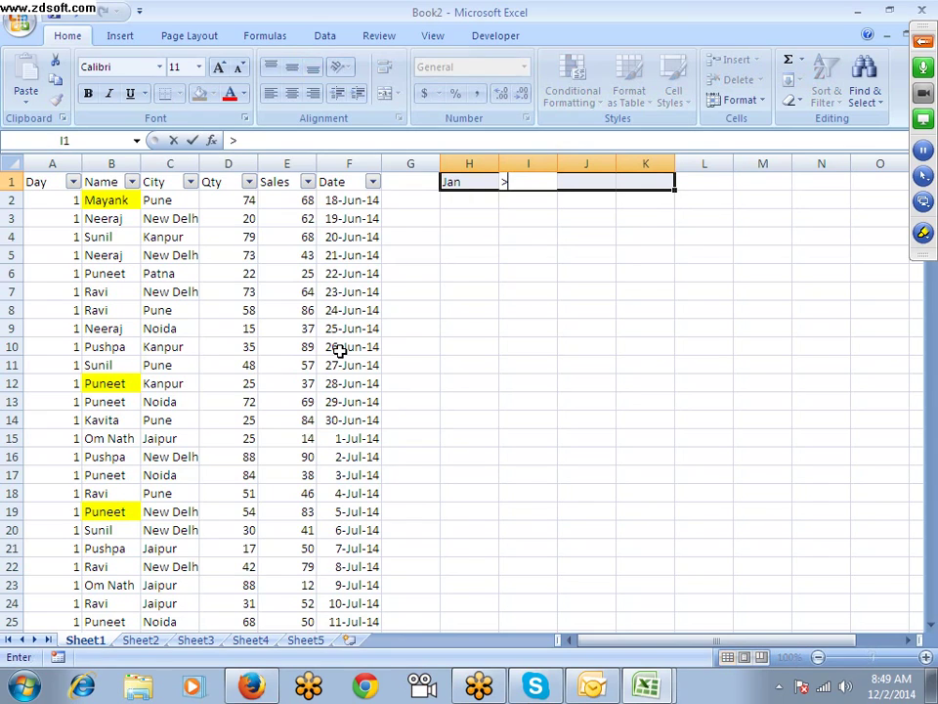
pyautogui.write('60')
pyautogui.press('Return')
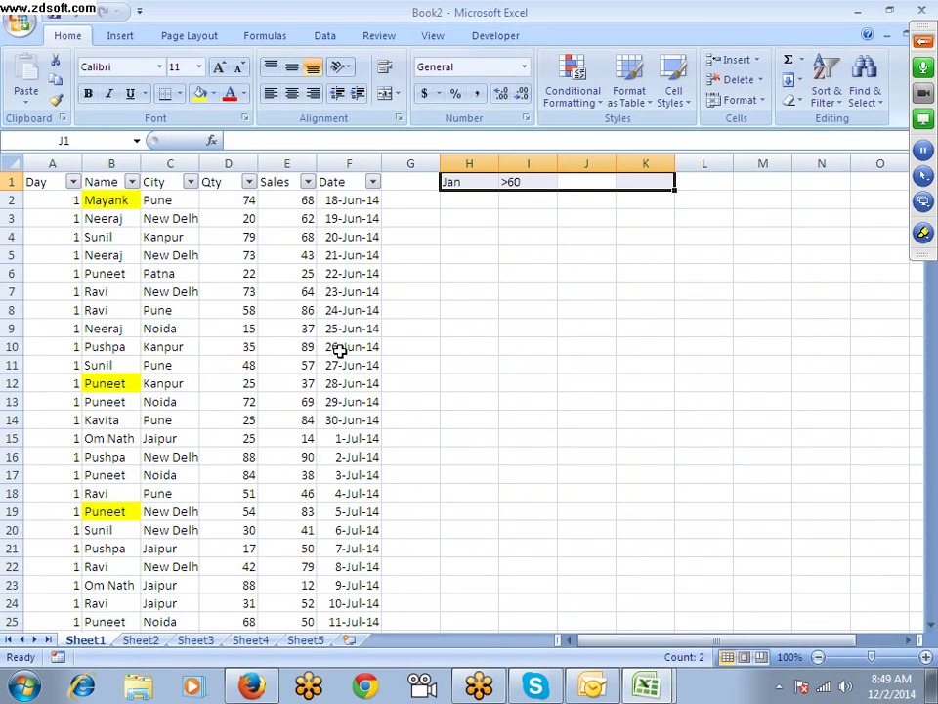
pyautogui.write('N')
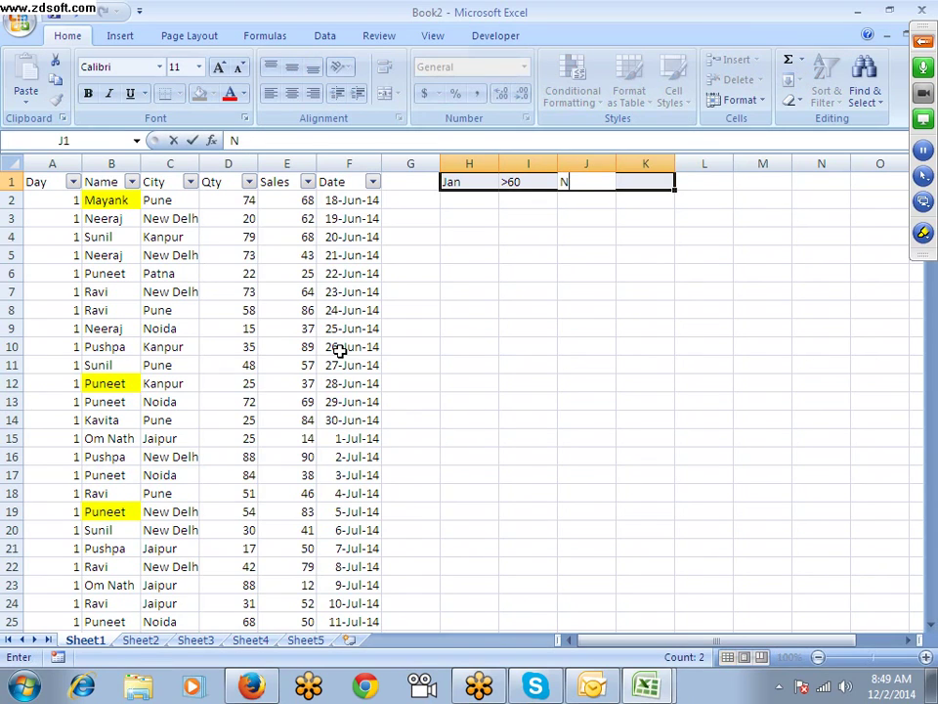
pyautogui.write('oida')
pyautogui.press('Return')
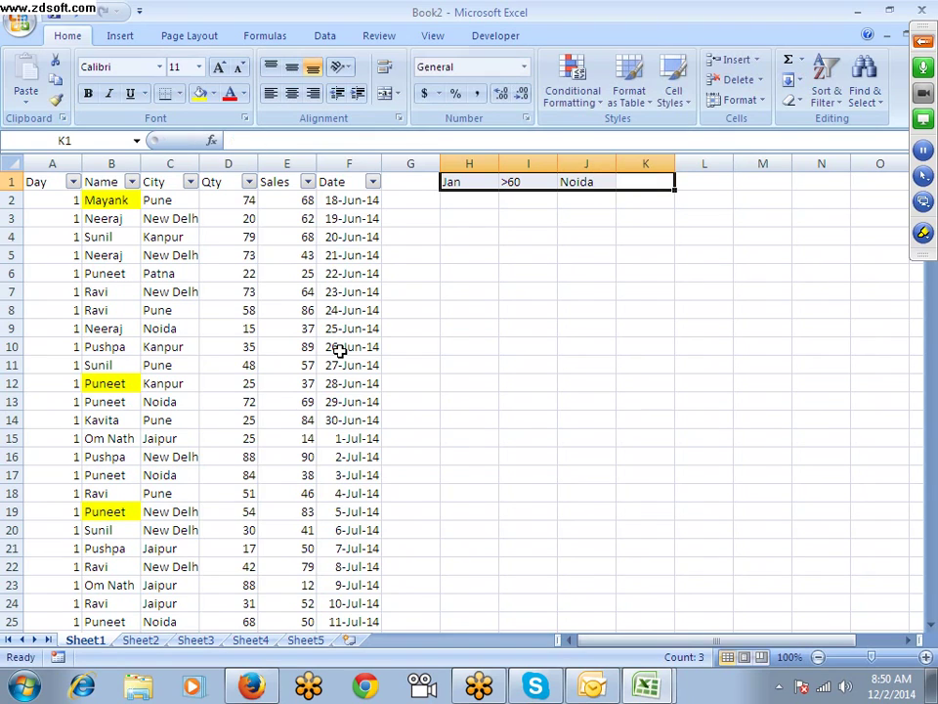
pyautogui.press('Left')
pyautogui.press('Left')
pyautogui.press('Left')
pyautogui.press('Left')
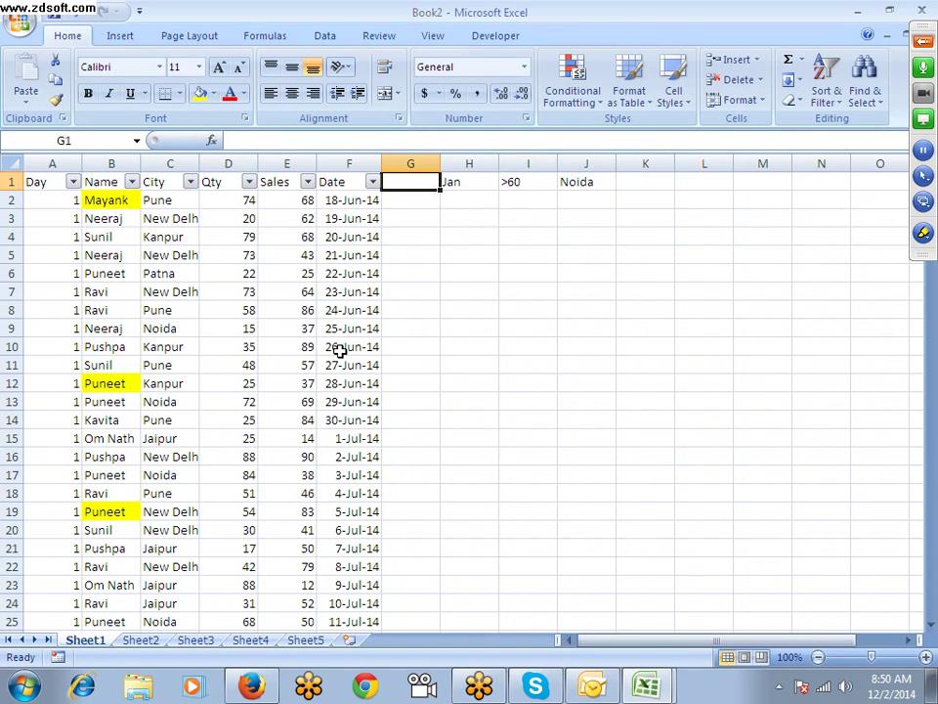
pyautogui.click(471, 177)
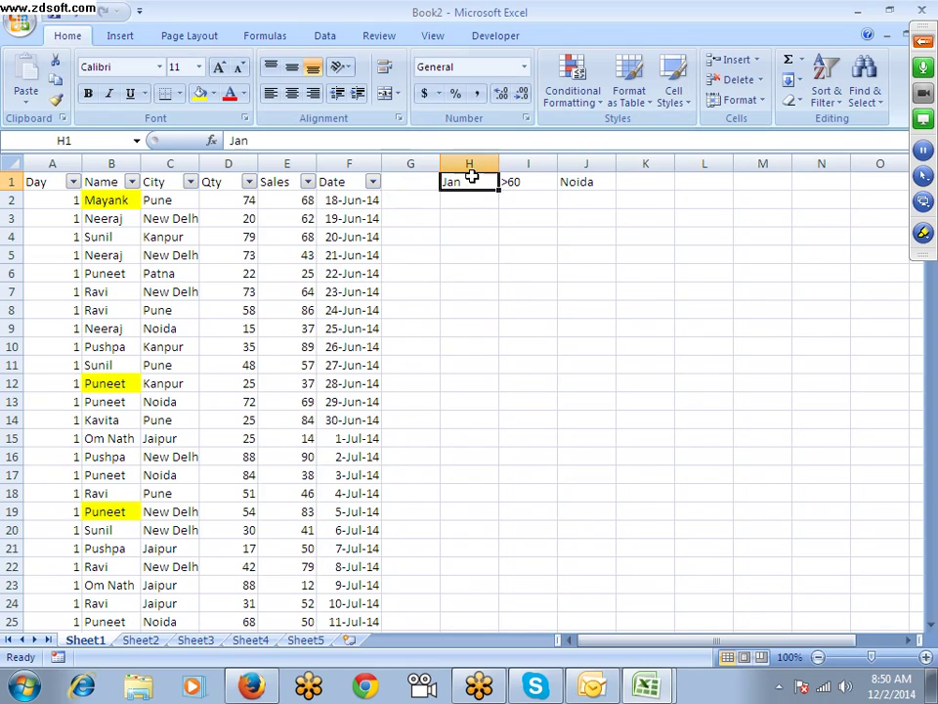
pyautogui.doubleClick(471, 177)
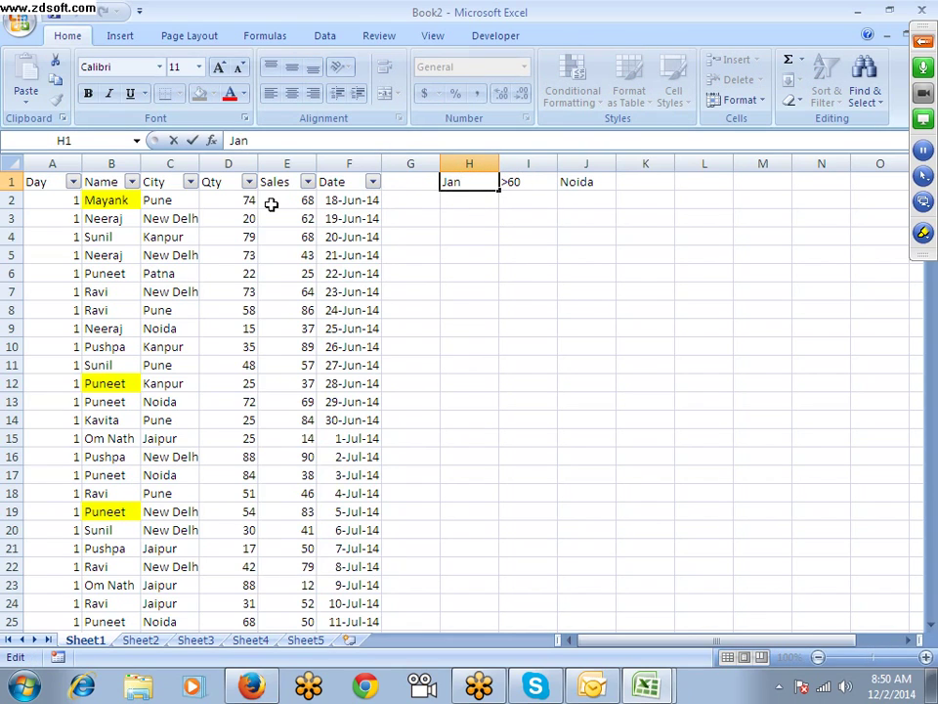
pyautogui.click(298, 253)
# Step: Filter the City column to show only Noida, matching the criterion in J1
pyautogui.click(164, 183)
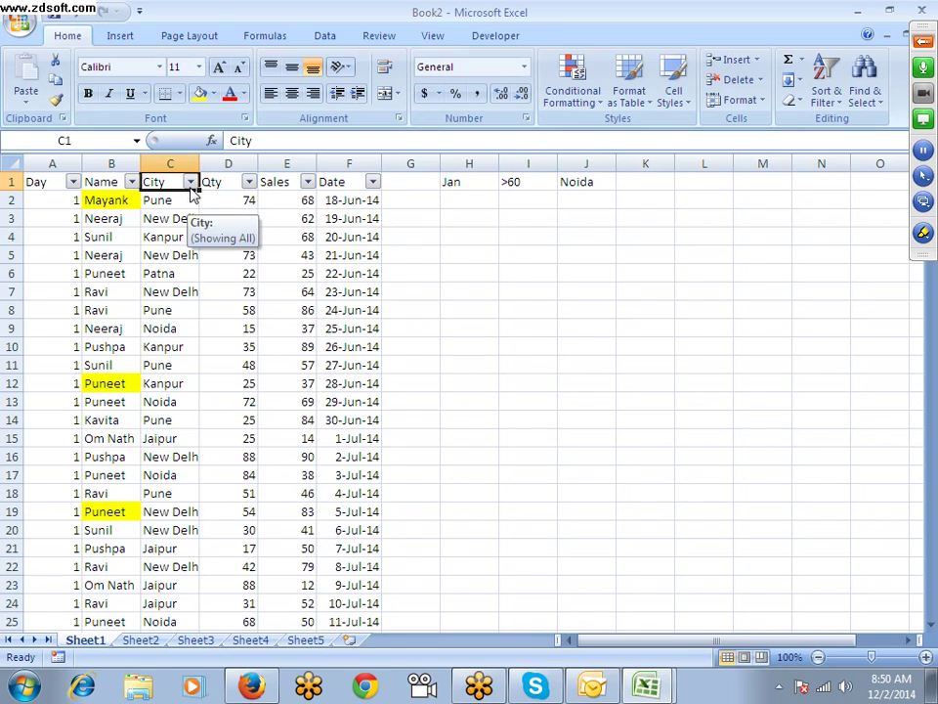
pyautogui.click(191, 185)
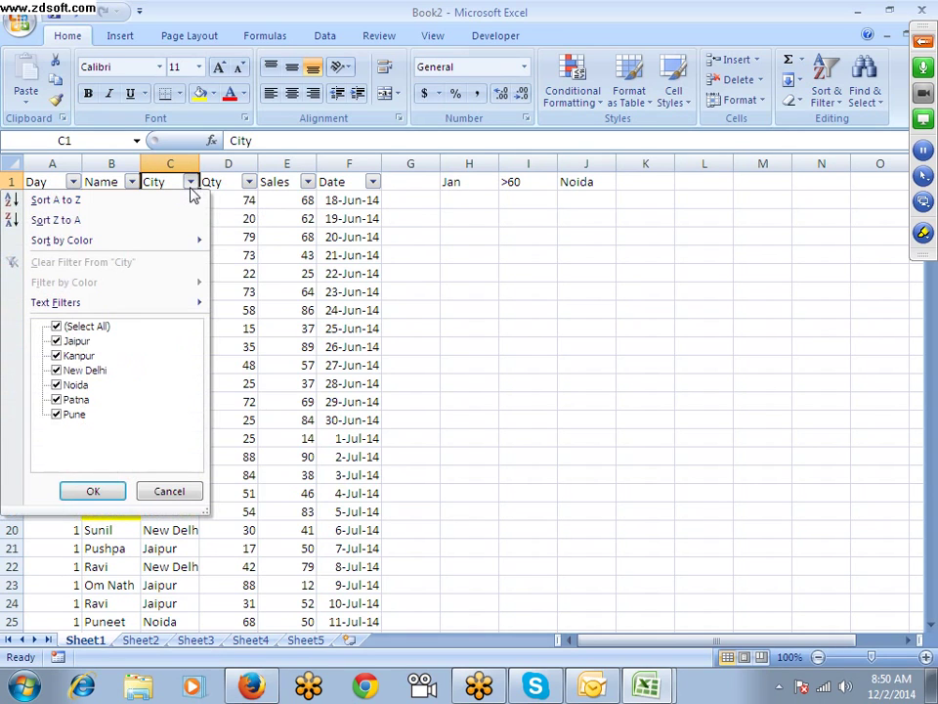
pyautogui.click(55, 326)
pyautogui.click(56, 384)
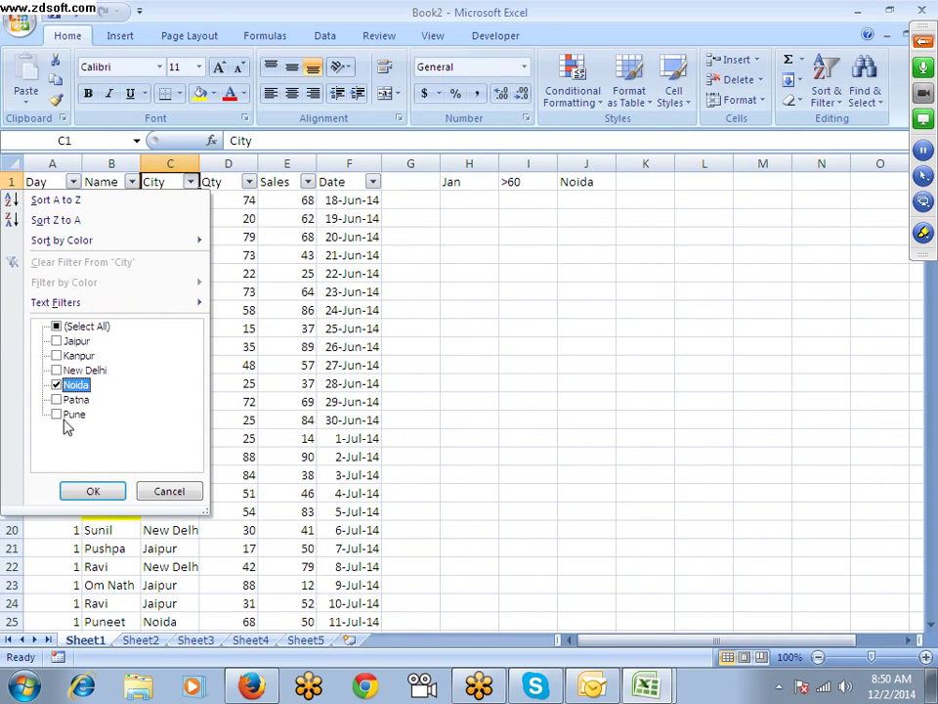
pyautogui.click(91, 489)
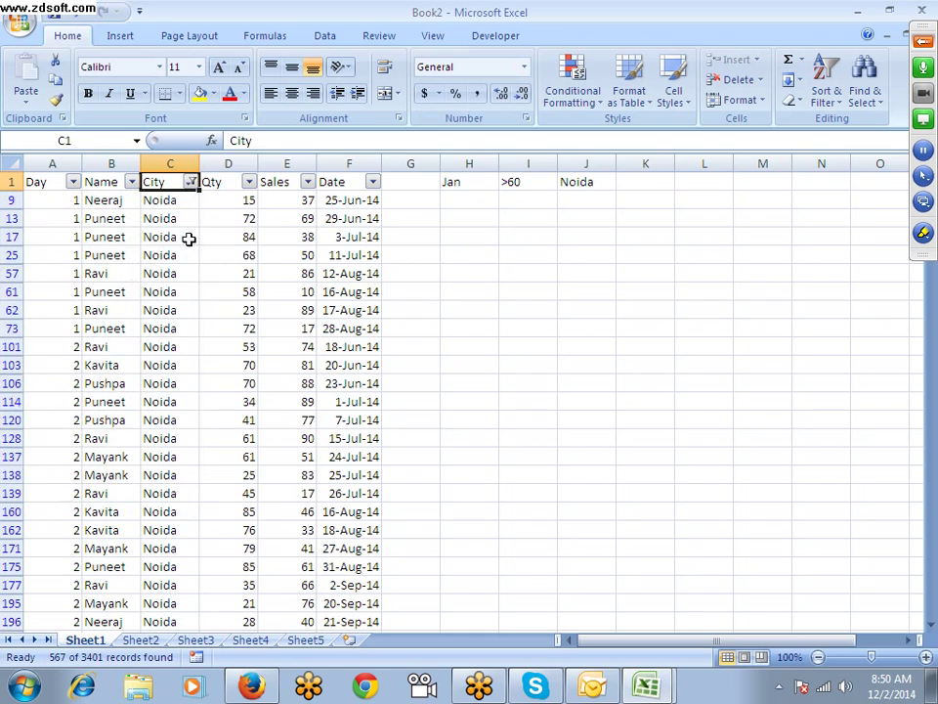
# Step: Filter the Date column to show only January 2015, matching the month in H1
pyautogui.click(356, 182)
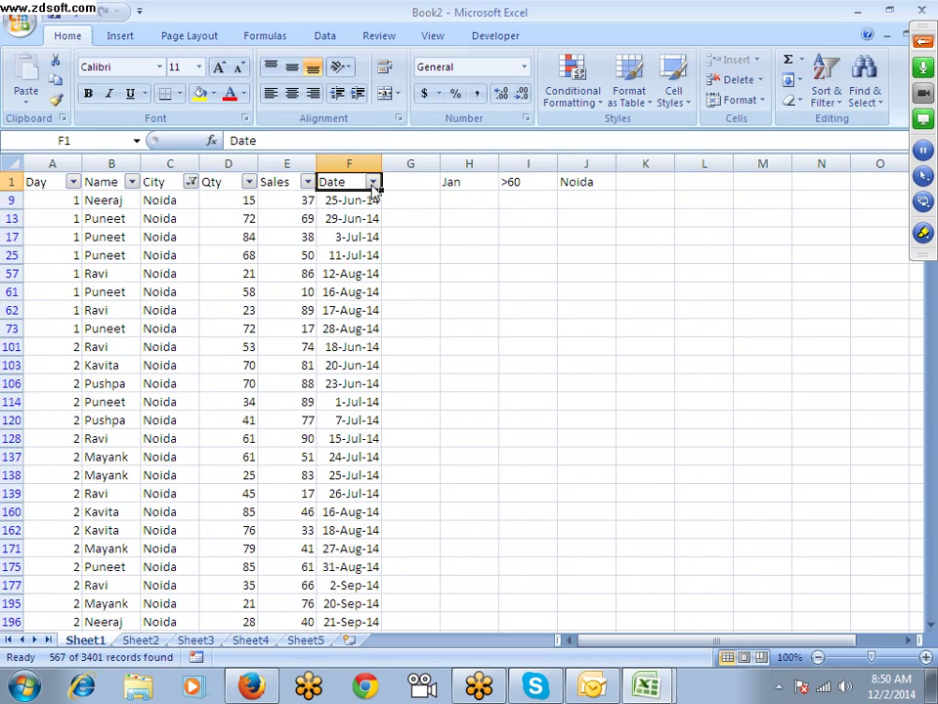
pyautogui.click(372, 183)
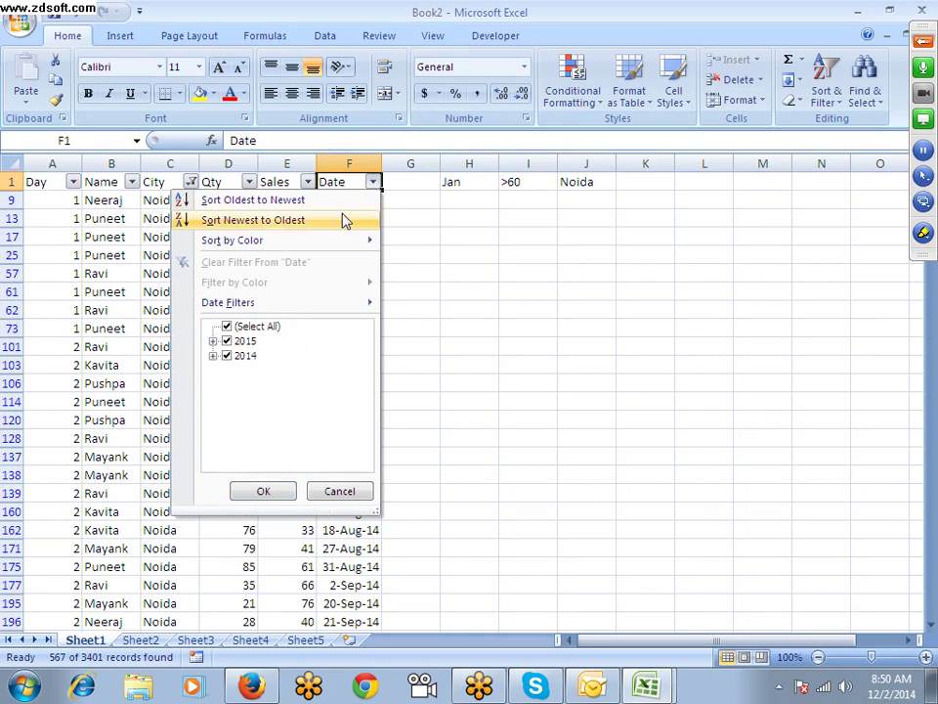
pyautogui.click(213, 340)
pyautogui.click(227, 326)
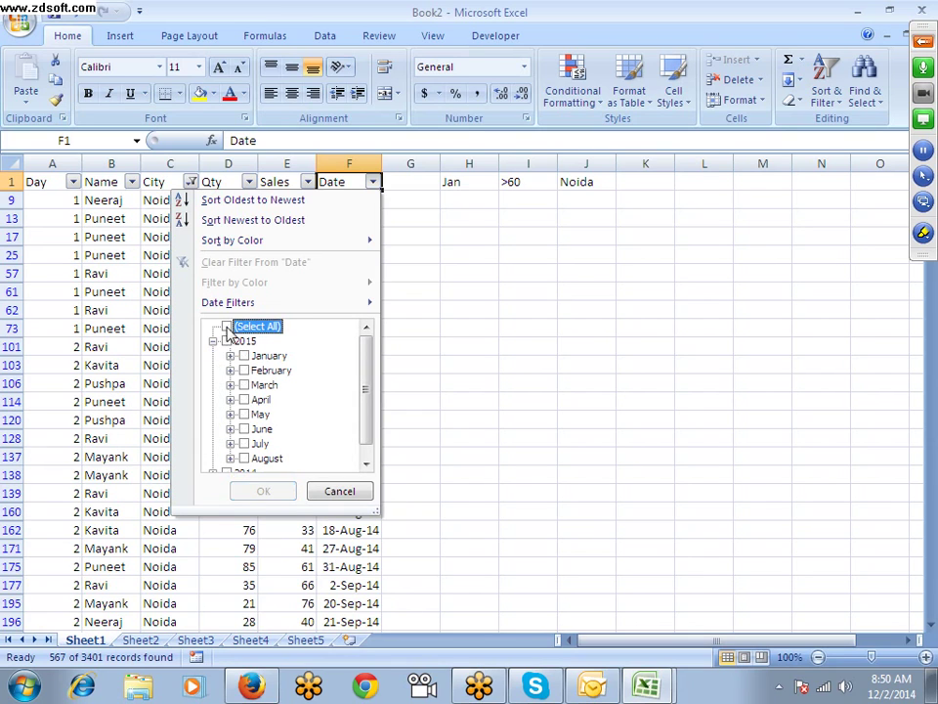
pyautogui.click(244, 357)
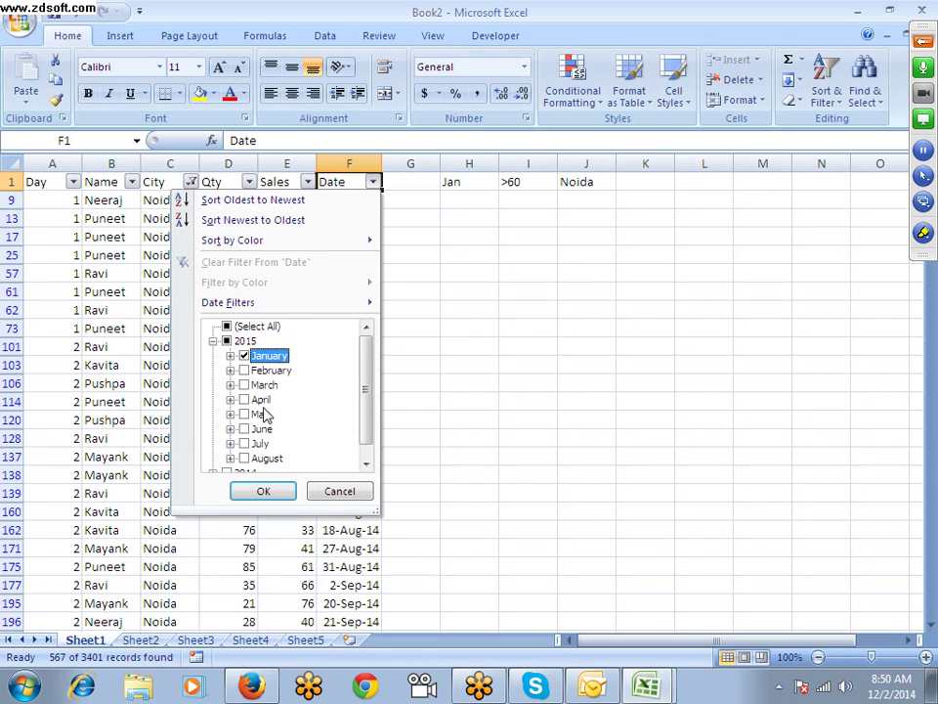
pyautogui.click(262, 492)
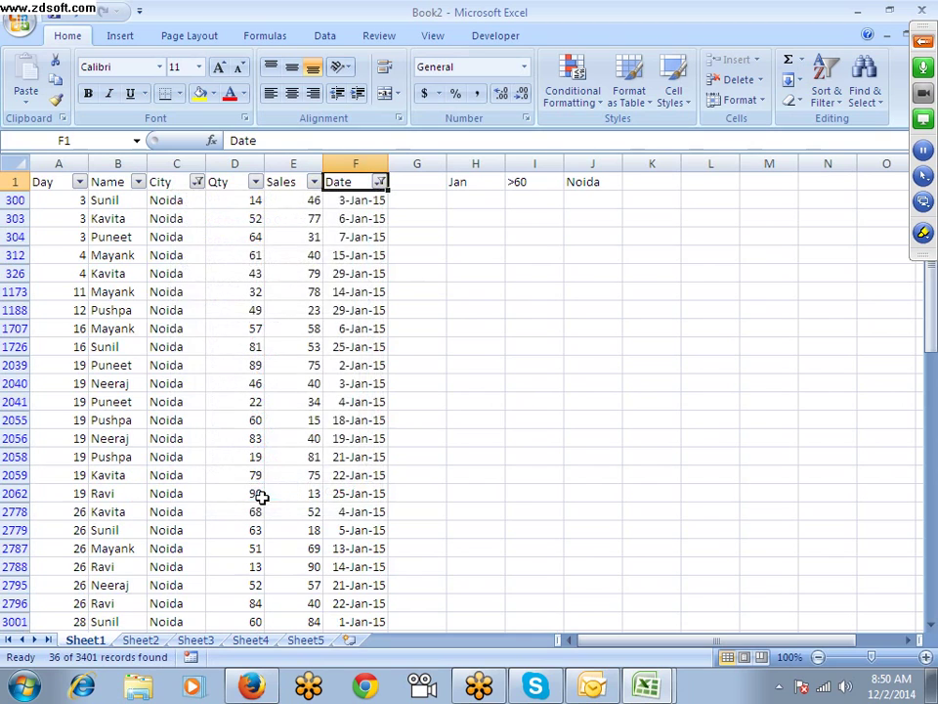
# Step: Apply a Greater Than number filter of 60 to the Sales column, matching the criterion in I1
pyautogui.click(296, 183)
pyautogui.click(313, 183)
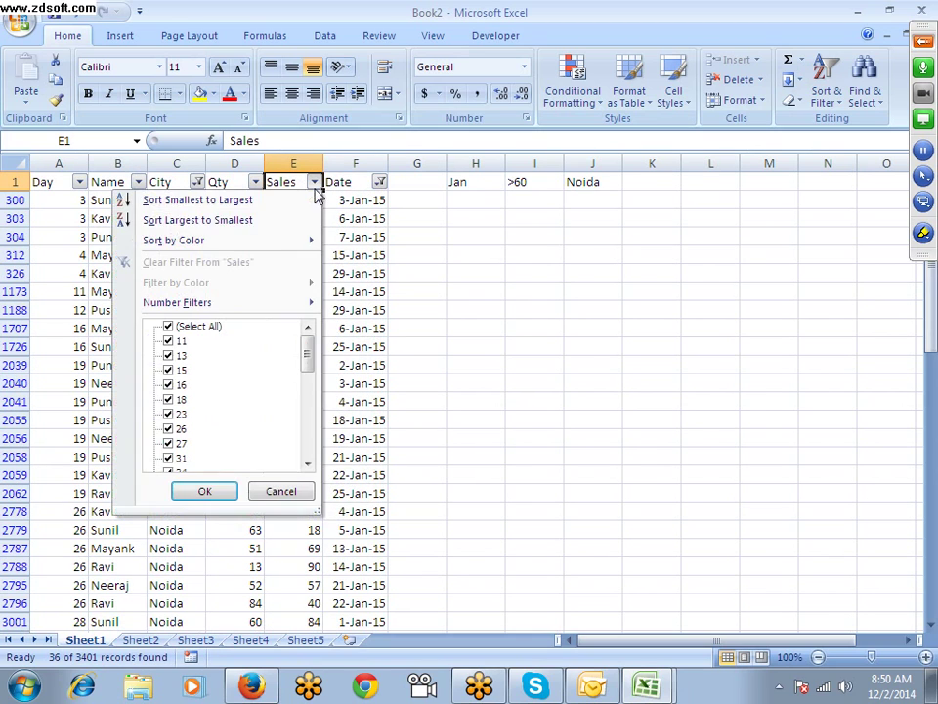
pyautogui.moveTo(268, 299)
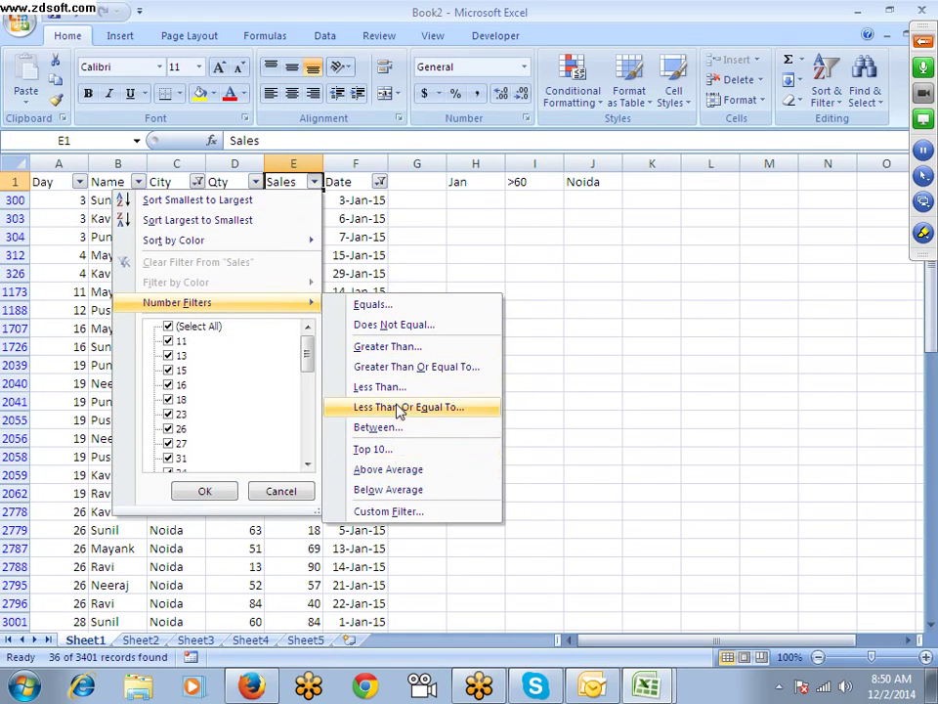
pyautogui.click(401, 350)
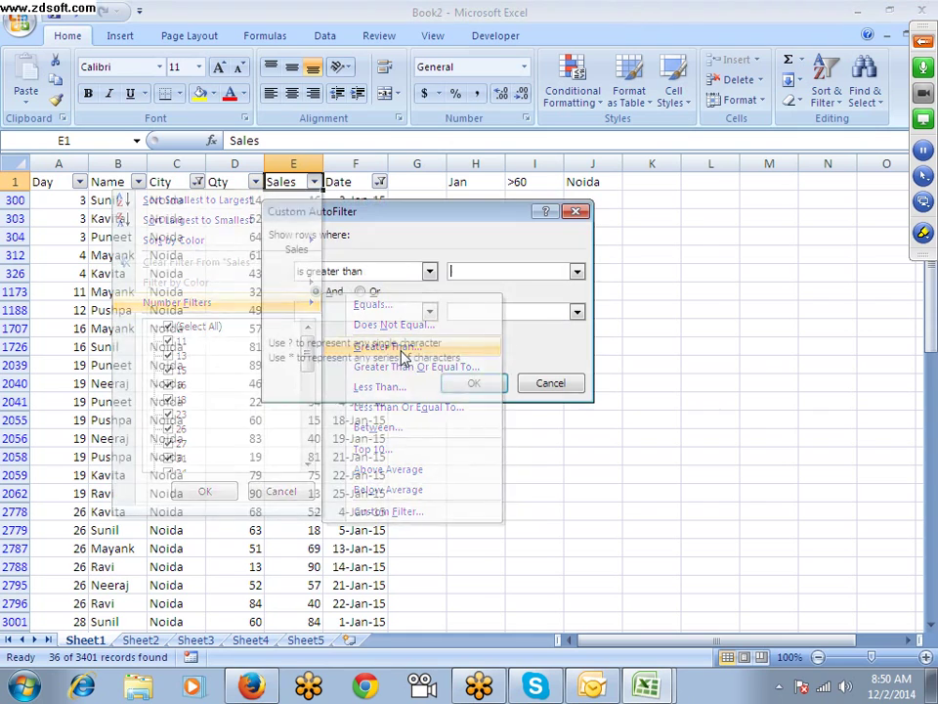
pyautogui.write('60')
pyautogui.press('Return')
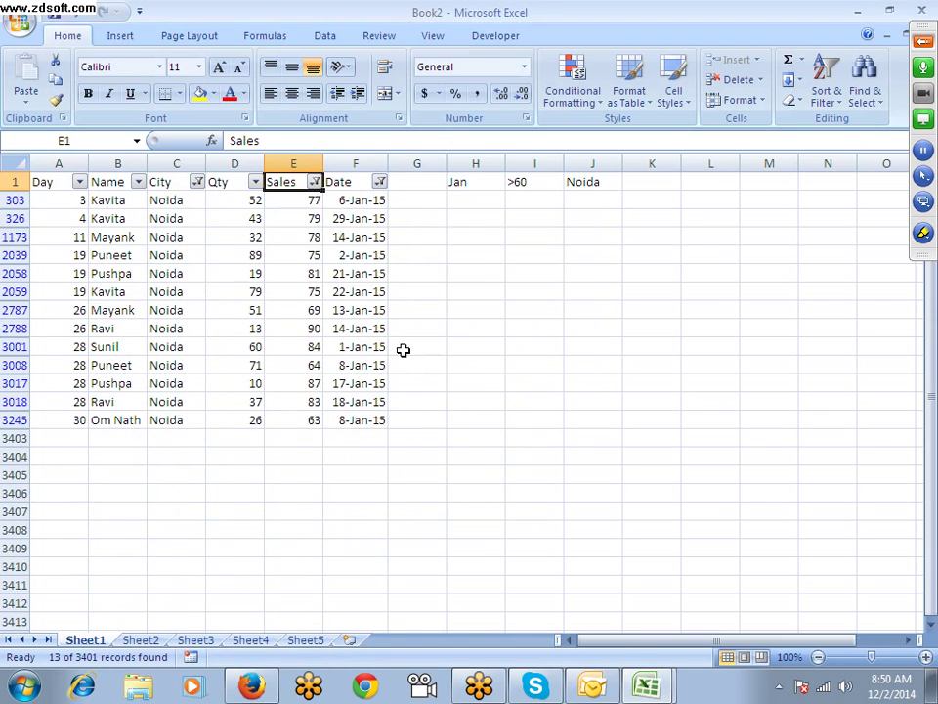
# Step: Review the filtered Sales values and reset the AutoFilter so that all rows are shown
pyautogui.press('Down')
pyautogui.hotkey('ctrl', 'shift', 'Down')
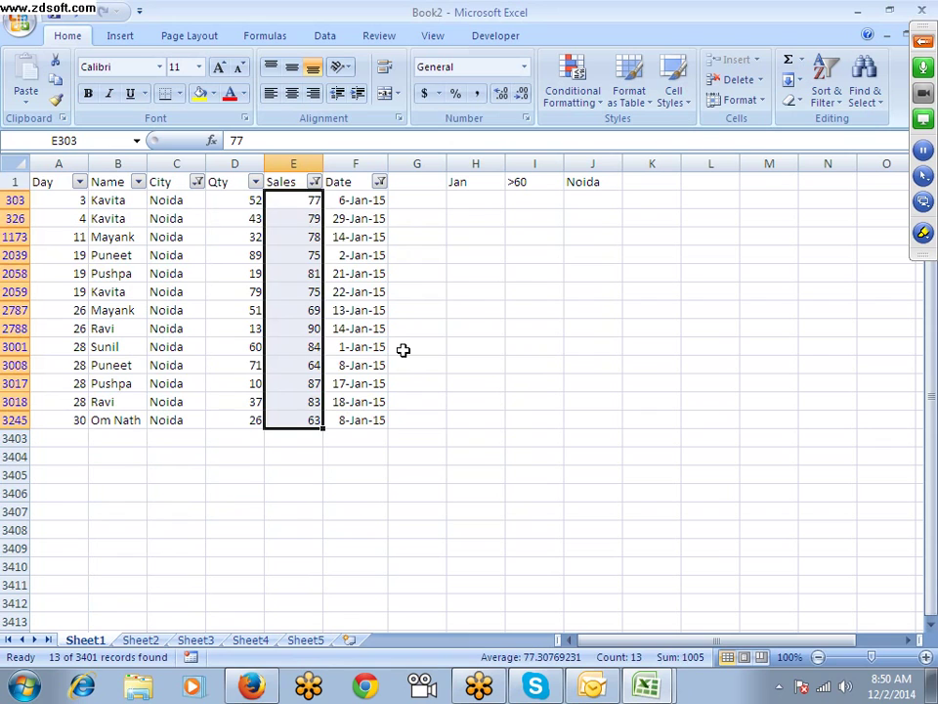
pyautogui.press('Up')
pyautogui.hotkey('ctrl', 'shift', 'l')
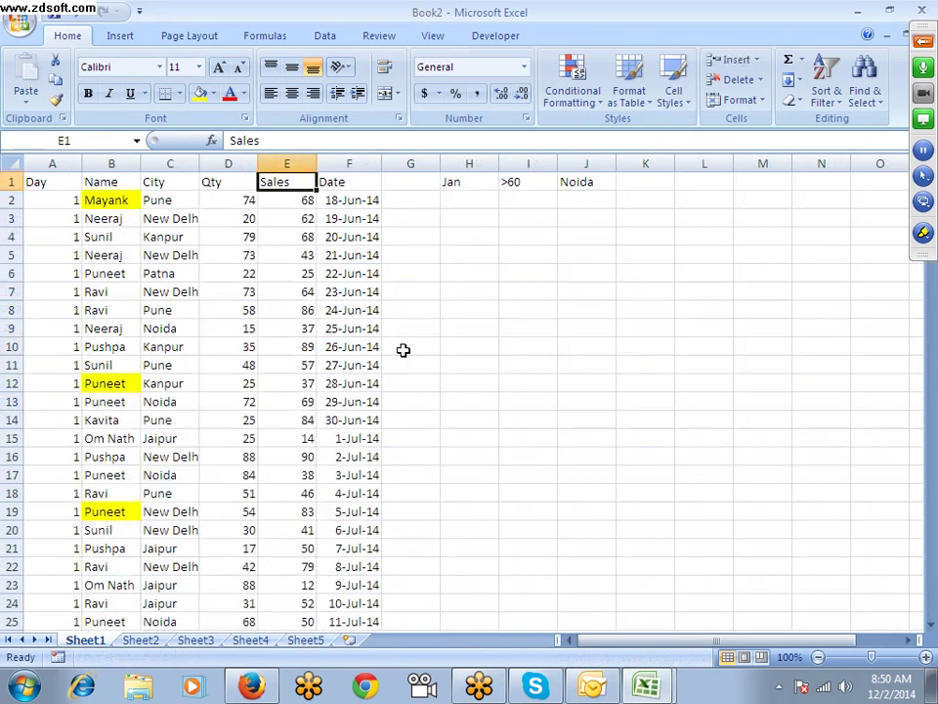
pyautogui.hotkey('ctrl', 'shift', 'l')
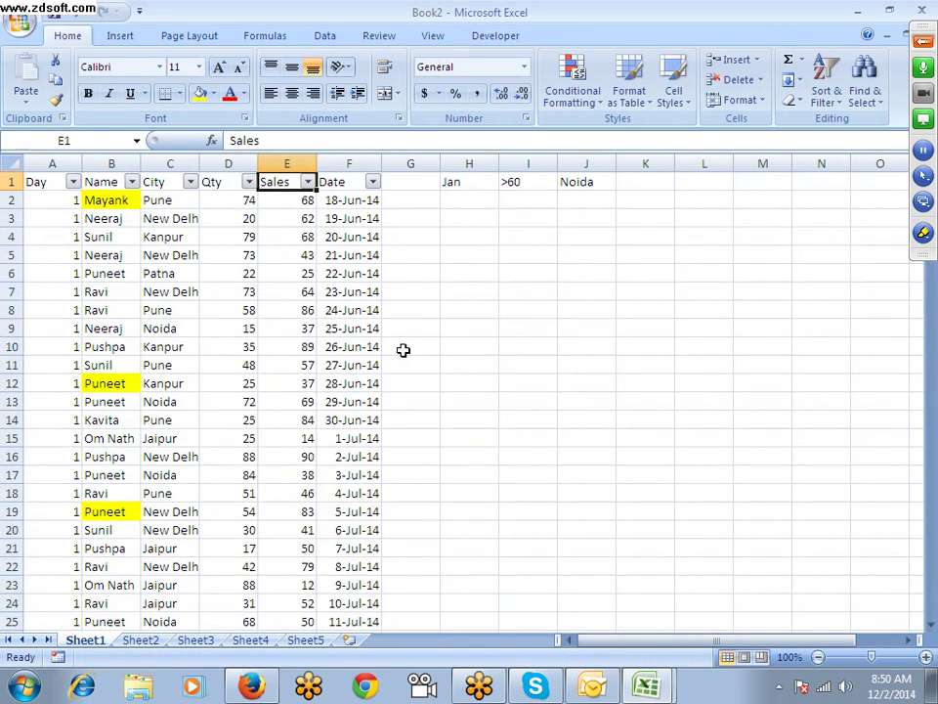
# Step: Filter the Date column again for January 2015 only, this time as the first criterion
pyautogui.click(456, 186)
pyautogui.click(347, 184)
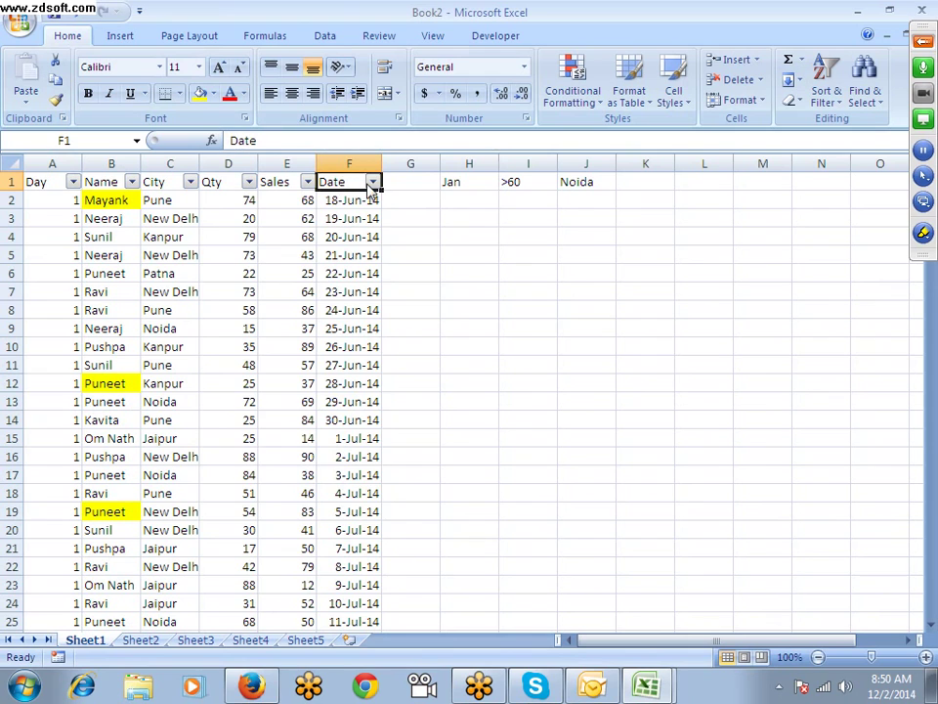
pyautogui.click(372, 182)
pyautogui.click(231, 327)
pyautogui.click(213, 341)
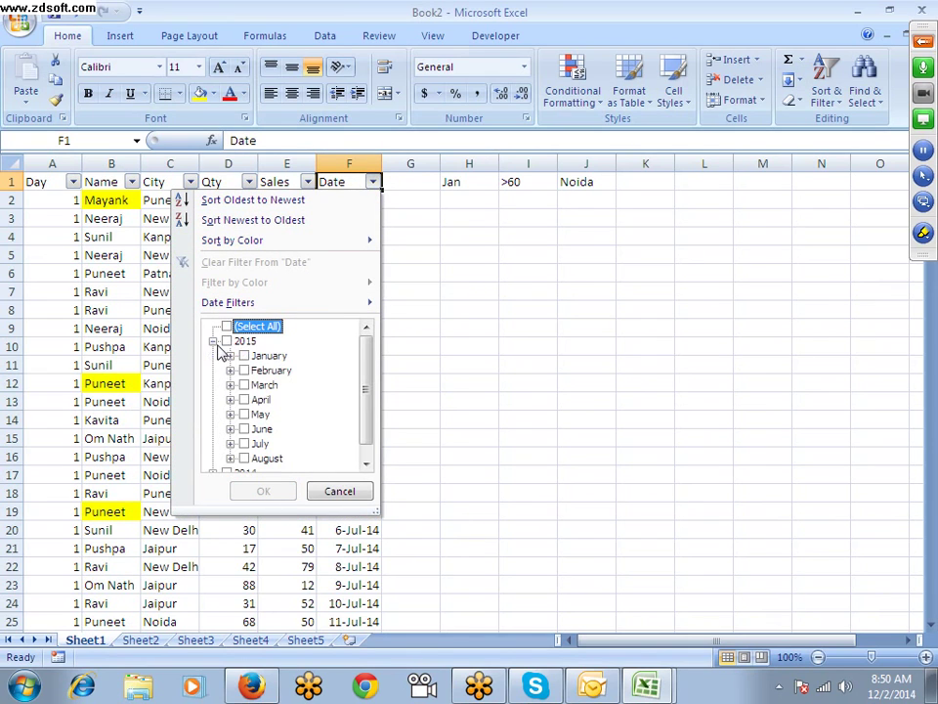
pyautogui.click(244, 355)
pyautogui.click(273, 492)
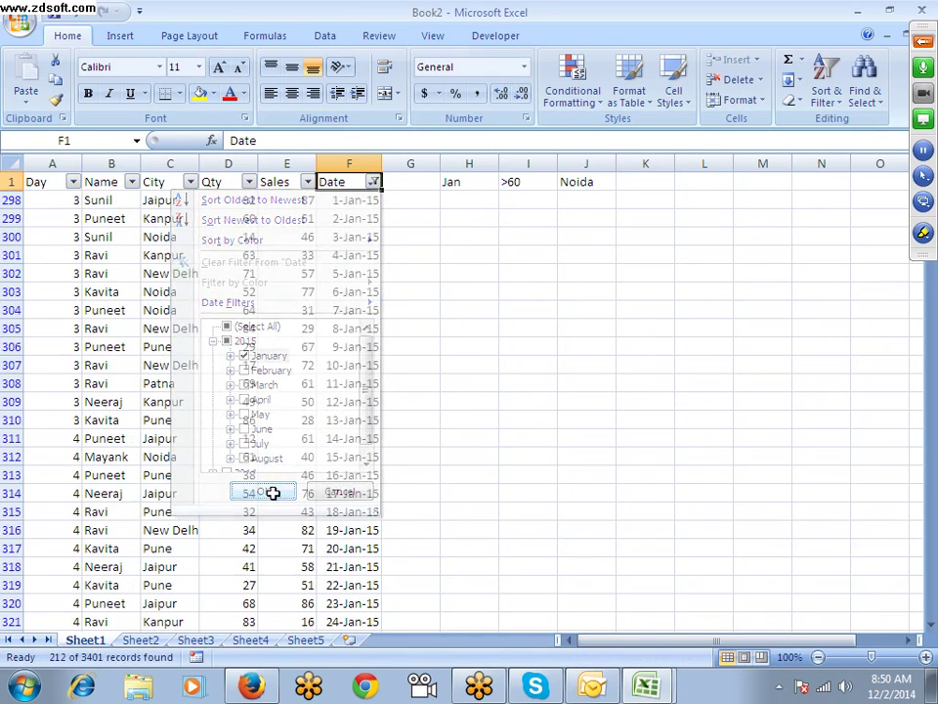
# Step: Add a Greater Than number filter on the Sales column, matching the >60 criterion in I1
pyautogui.click(231, 274)
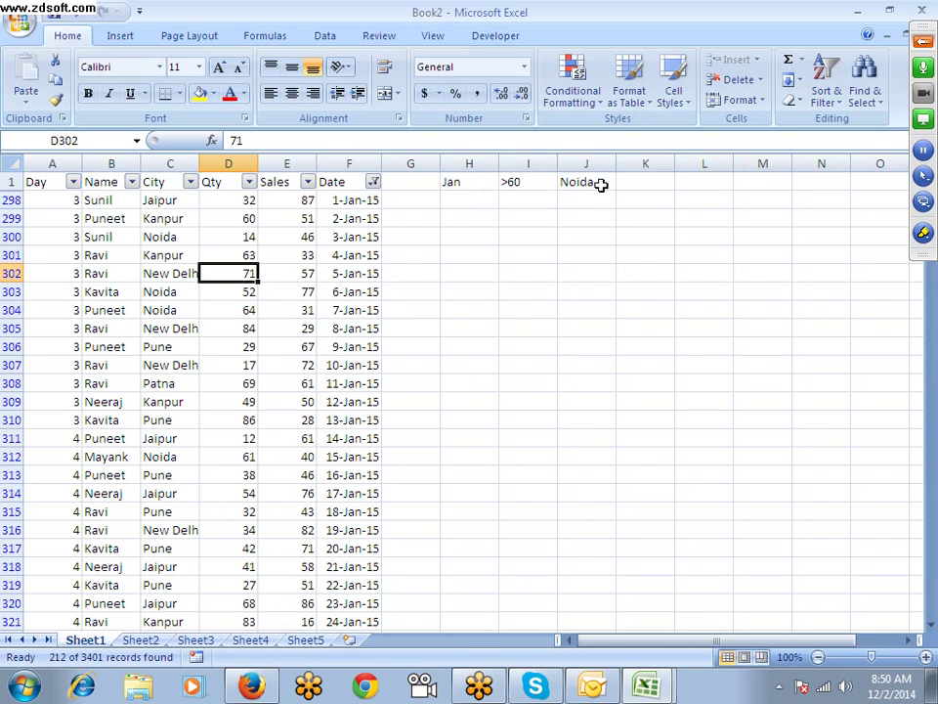
pyautogui.click(308, 182)
pyautogui.moveTo(233, 305)
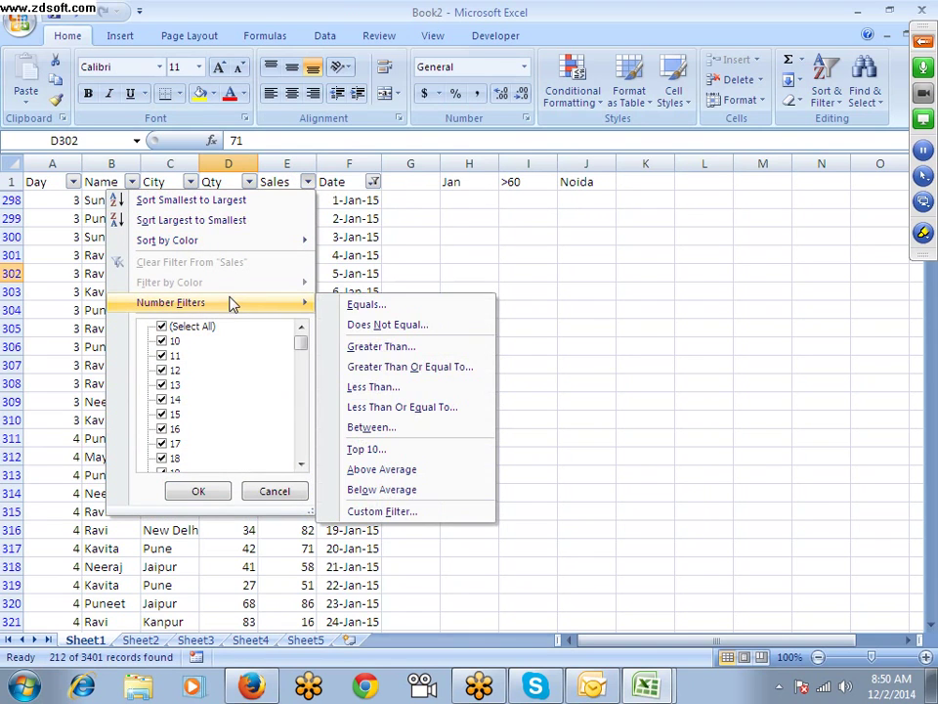
pyautogui.click(380, 347)
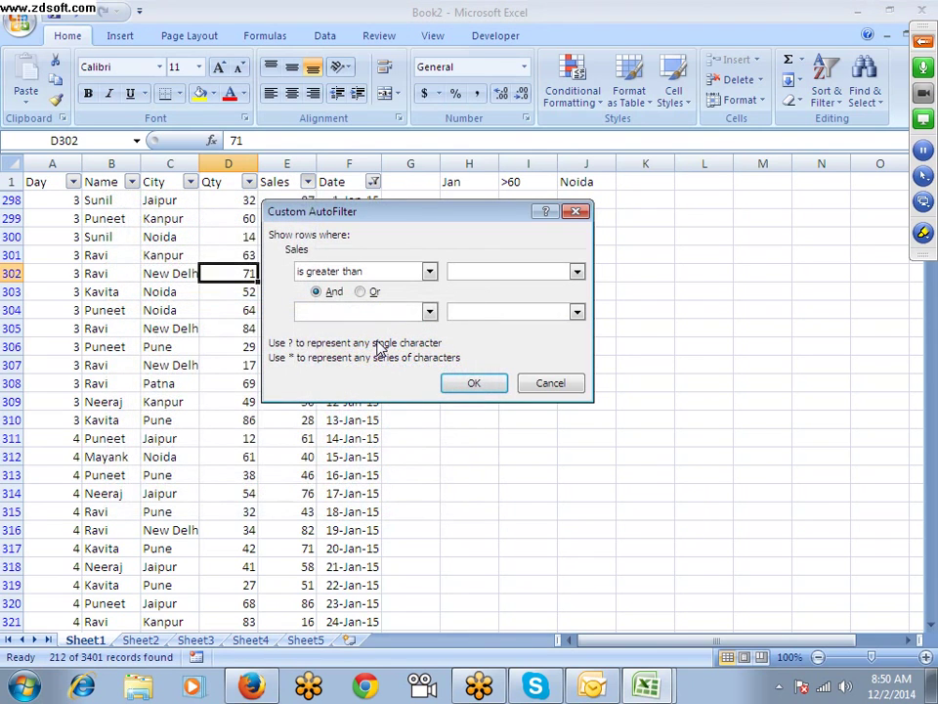
pyautogui.click(479, 384)
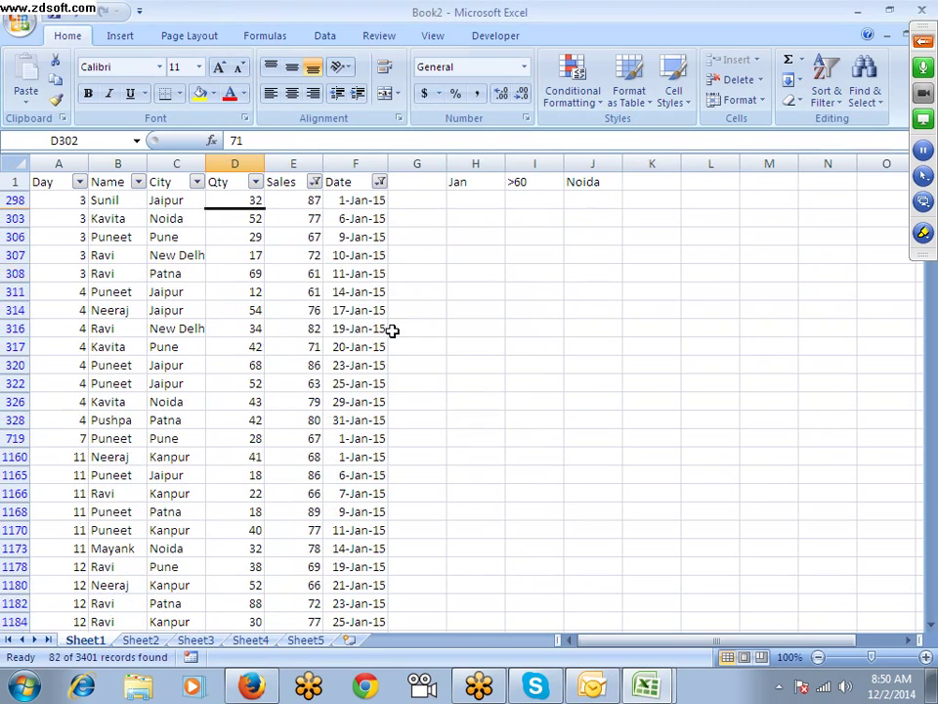
# Step: Filter the City column for Noida only as the third criterion, and select the filtered city cells
pyautogui.click(243, 185)
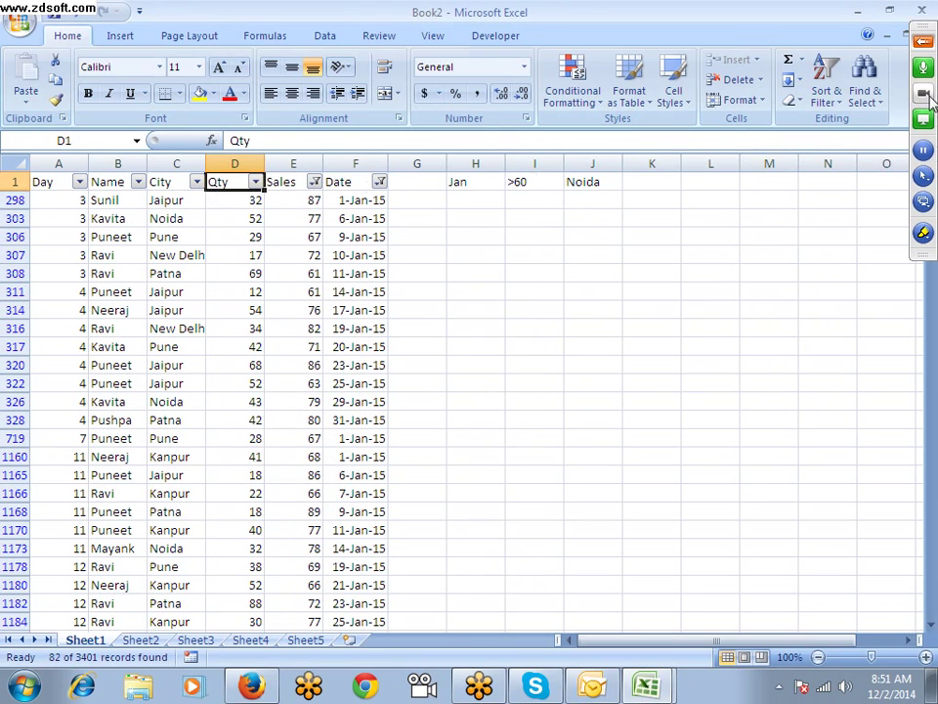
pyautogui.click(922, 43)
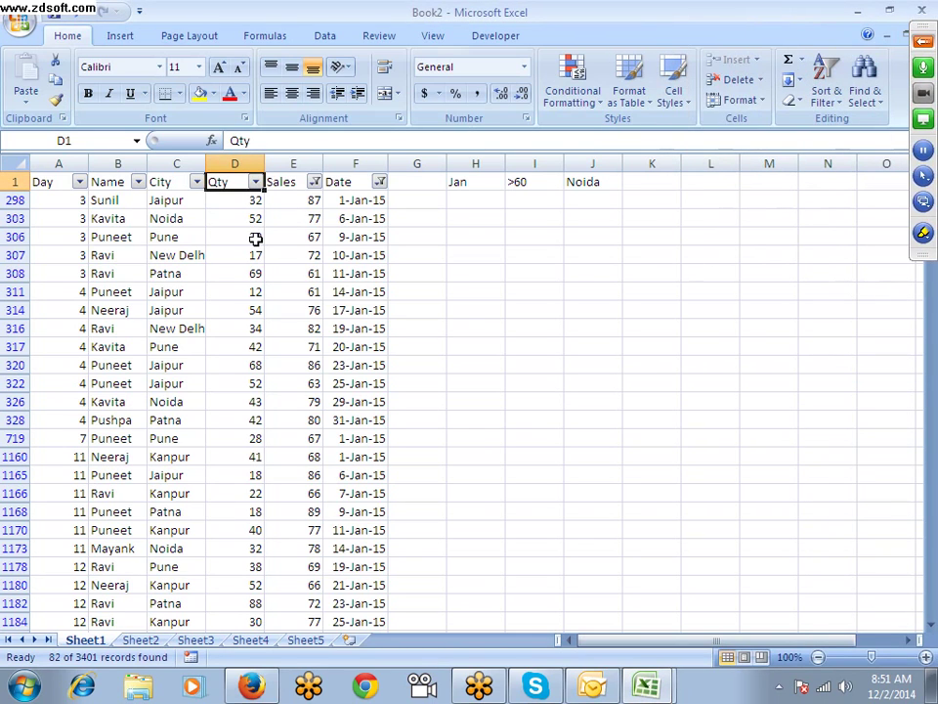
pyautogui.click(182, 182)
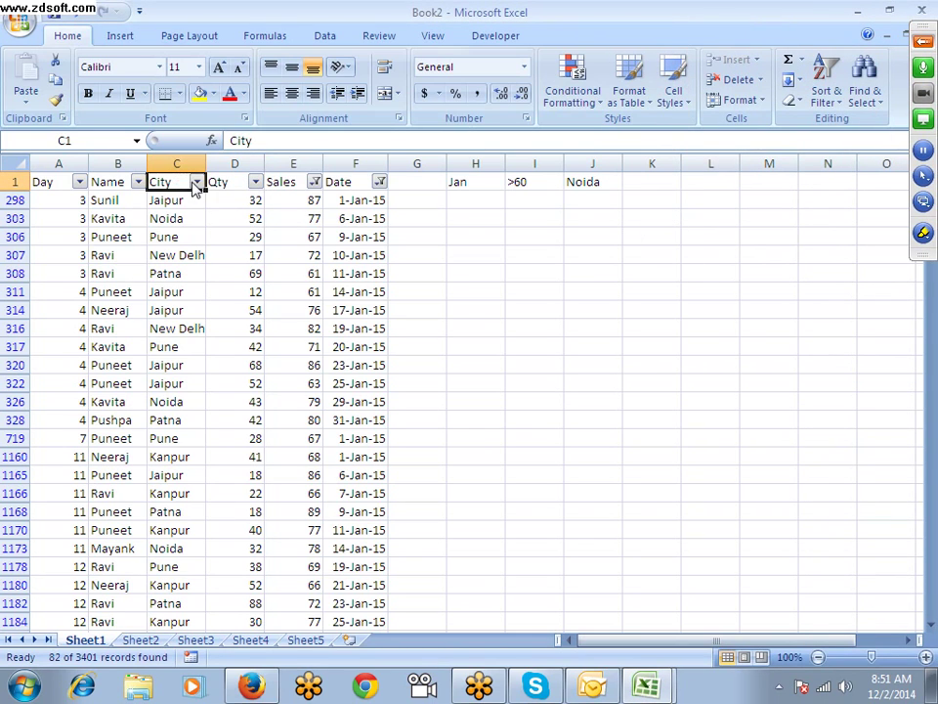
pyautogui.click(195, 182)
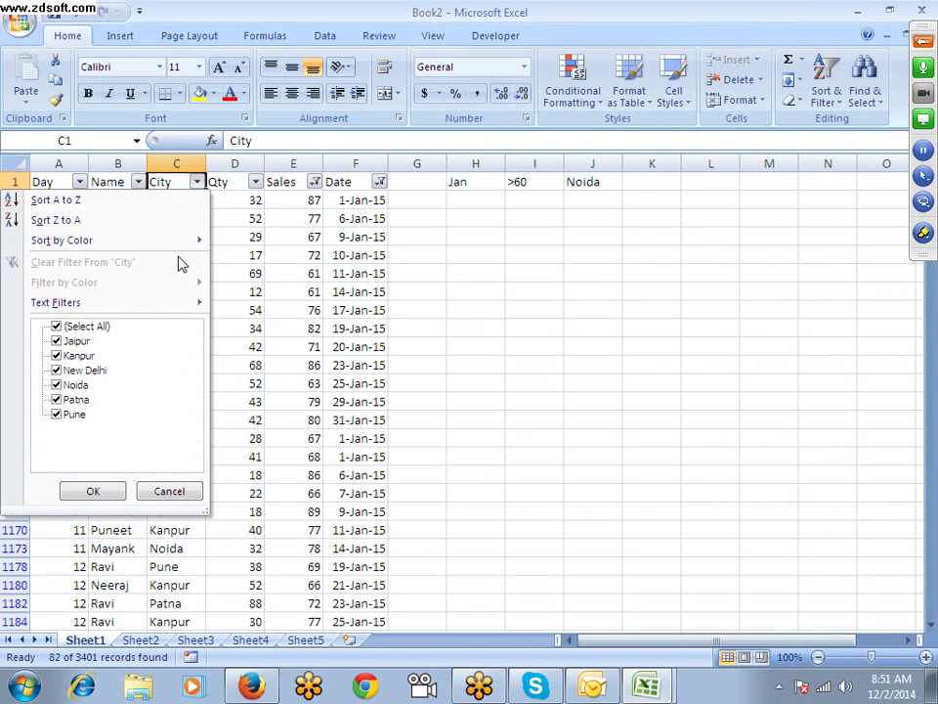
pyautogui.click(56, 326)
pyautogui.click(56, 384)
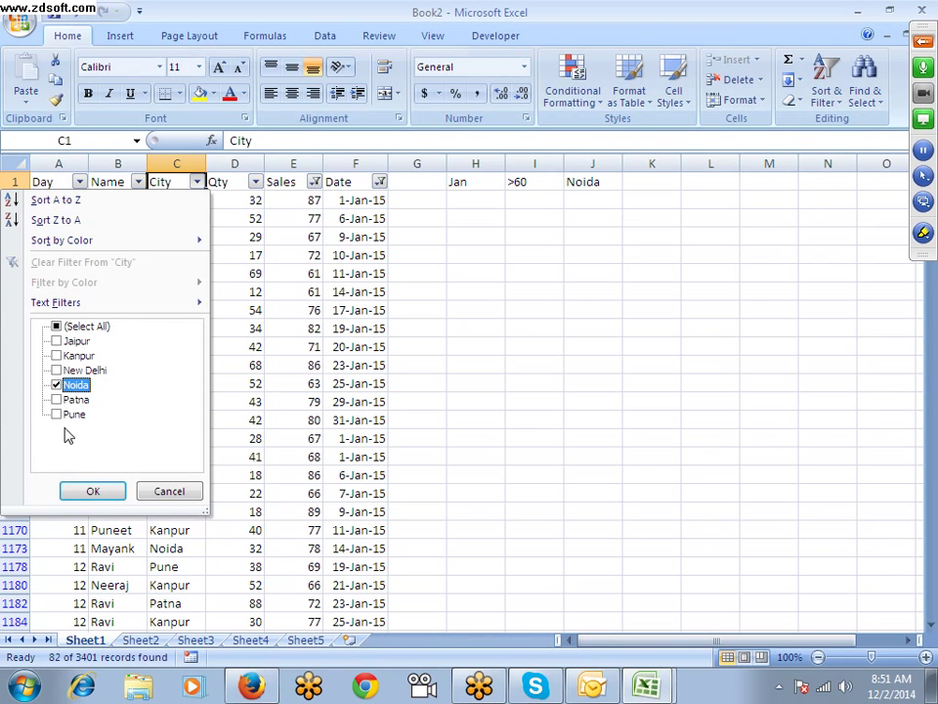
pyautogui.click(92, 492)
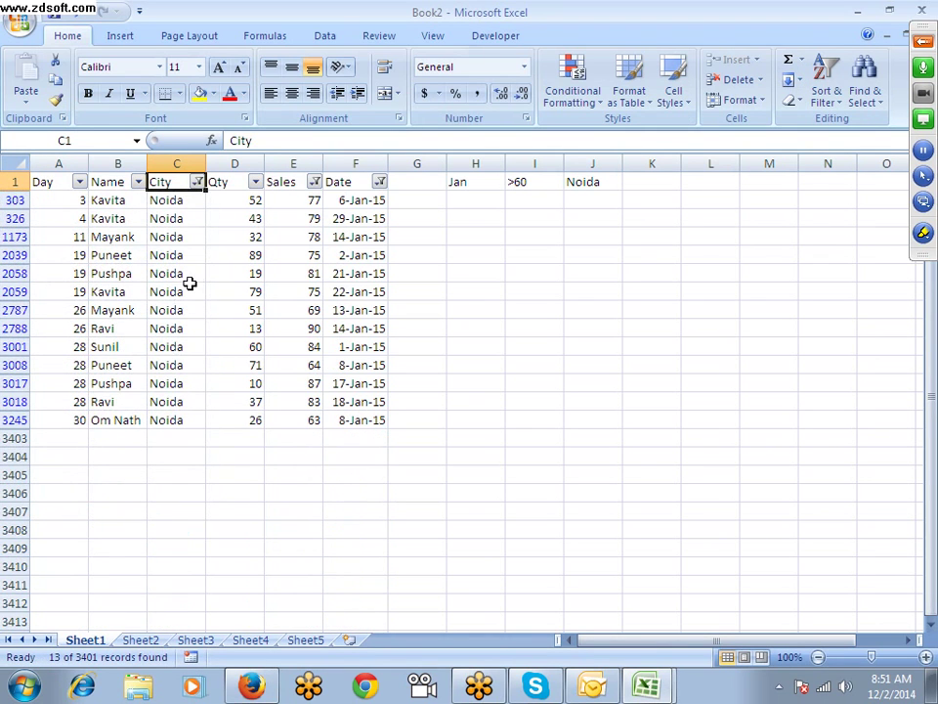
pyautogui.press('Down')
pyautogui.hotkey('ctrl', 'shift', 'Down')
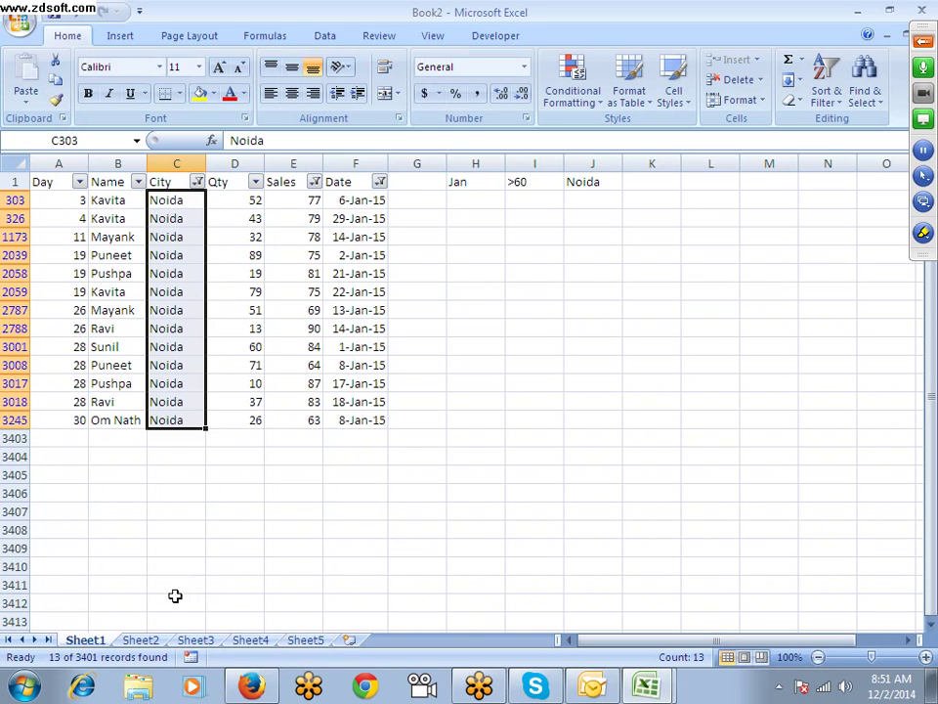
# Step: Enter the values 1, 2, 5, 2, 3, 6 and 5 in cells A1 to A7 of Sheet2
pyautogui.click(149, 623)
pyautogui.click(147, 639)
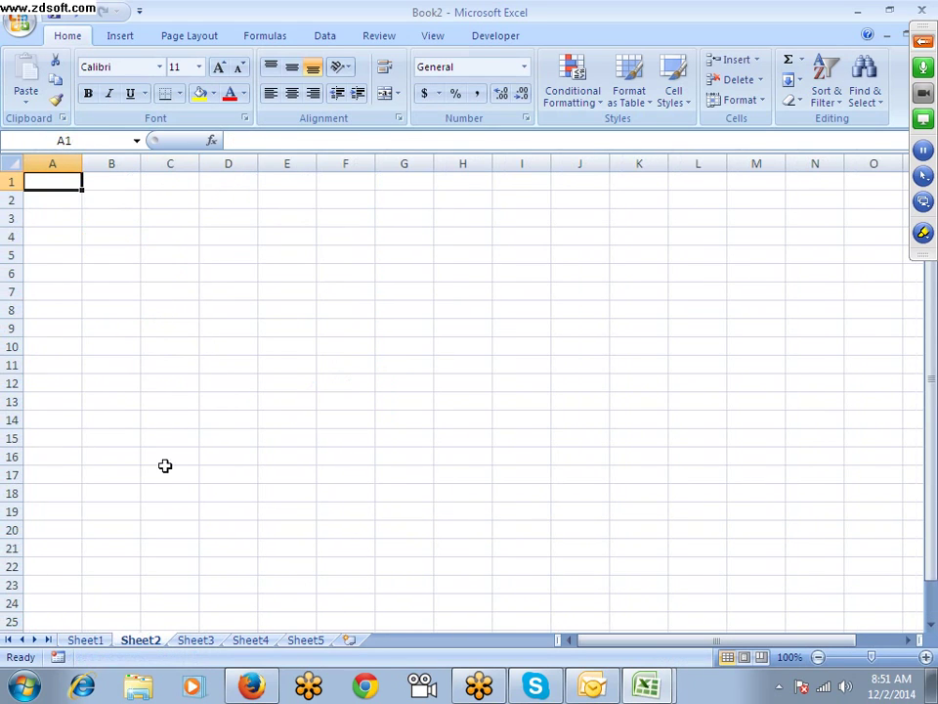
pyautogui.write('1')
pyautogui.press('Return')
pyautogui.write('2')
pyautogui.press('Return')
pyautogui.write('5')
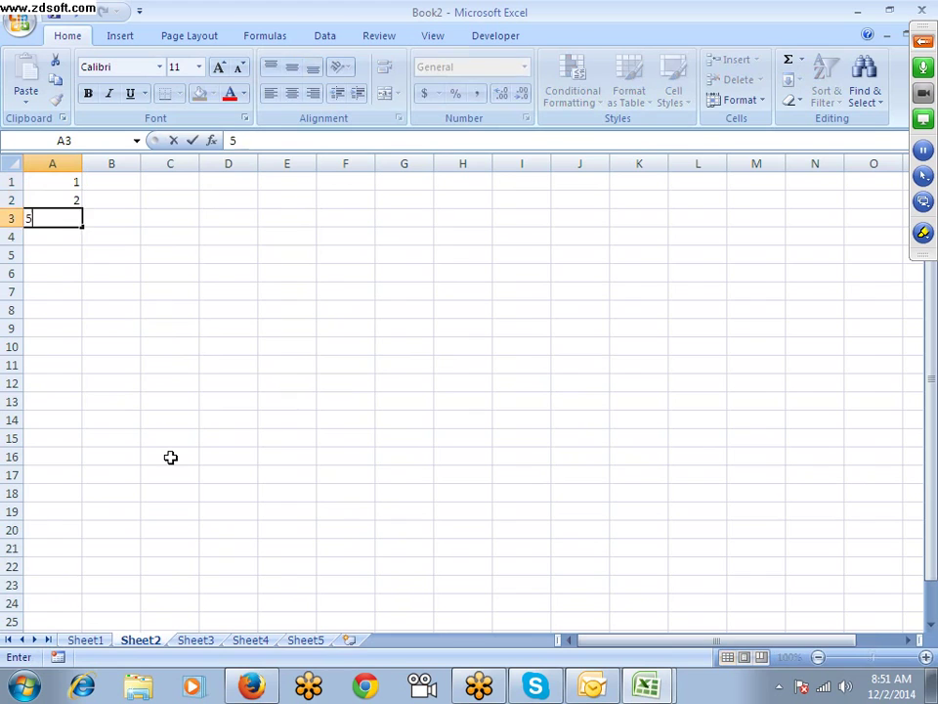
pyautogui.press('Return')
pyautogui.write('2')
pyautogui.press('Return')
pyautogui.write('3')
pyautogui.press('Return')
pyautogui.write('6')
pyautogui.press('Return')
pyautogui.write('5')
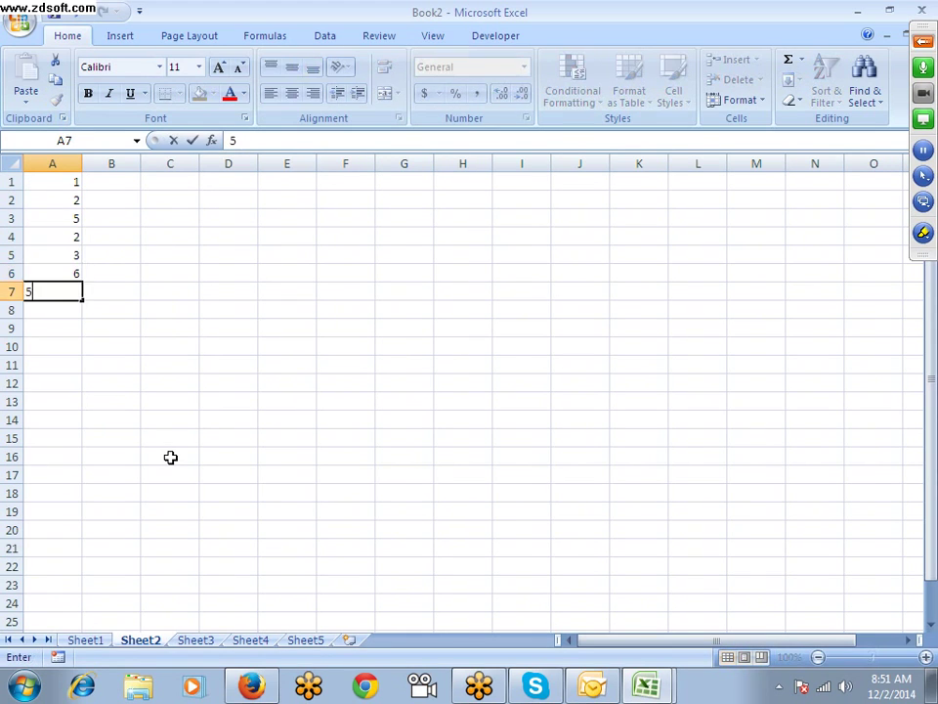
pyautogui.press('Return')
# Step: Hide rows 3 to 5 of Sheet2
pyautogui.press('Up')
pyautogui.press('Up')
pyautogui.press('Up')
pyautogui.press('Up')
pyautogui.press('Up')
pyautogui.hotkey('shift', 'space')
pyautogui.hotkey('shift', 'Down')
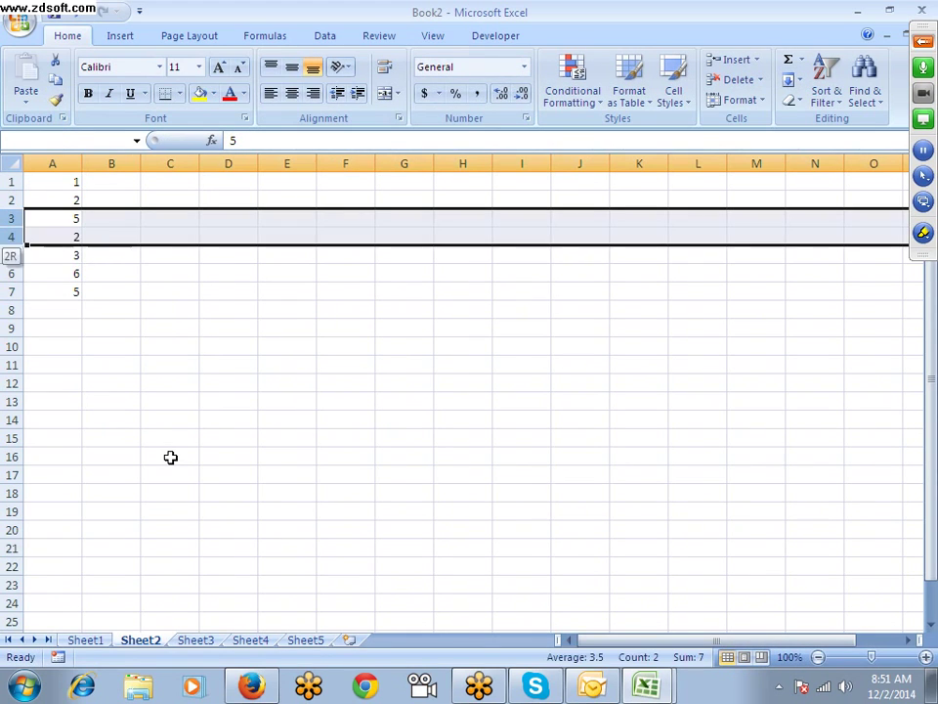
pyautogui.hotkey('shift', 'Down')
pyautogui.rightClick(74, 257)
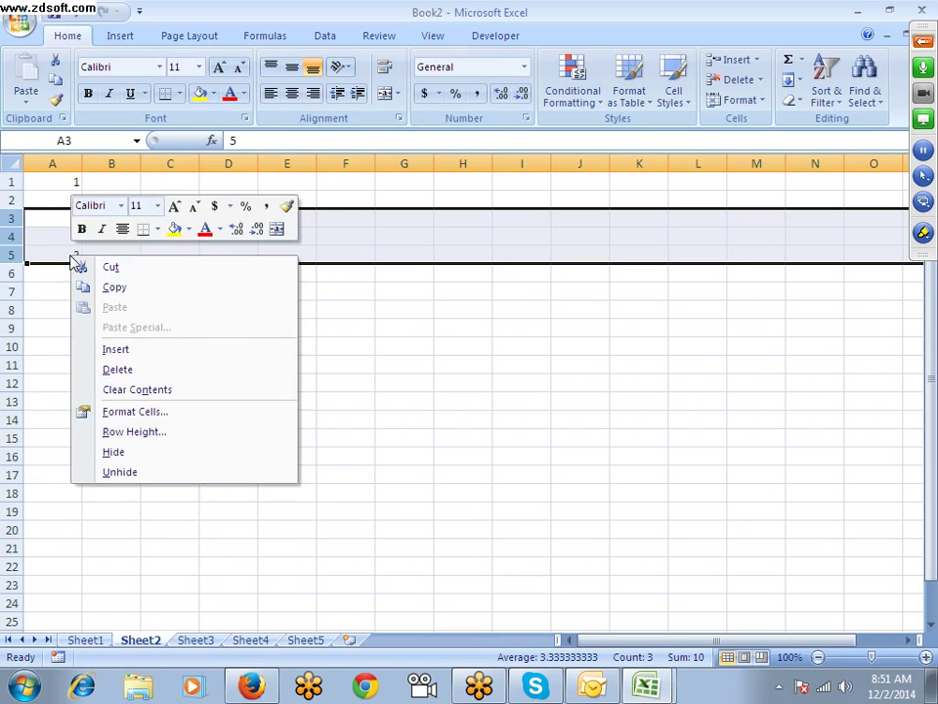
pyautogui.click(110, 454)
pyautogui.click(124, 292)
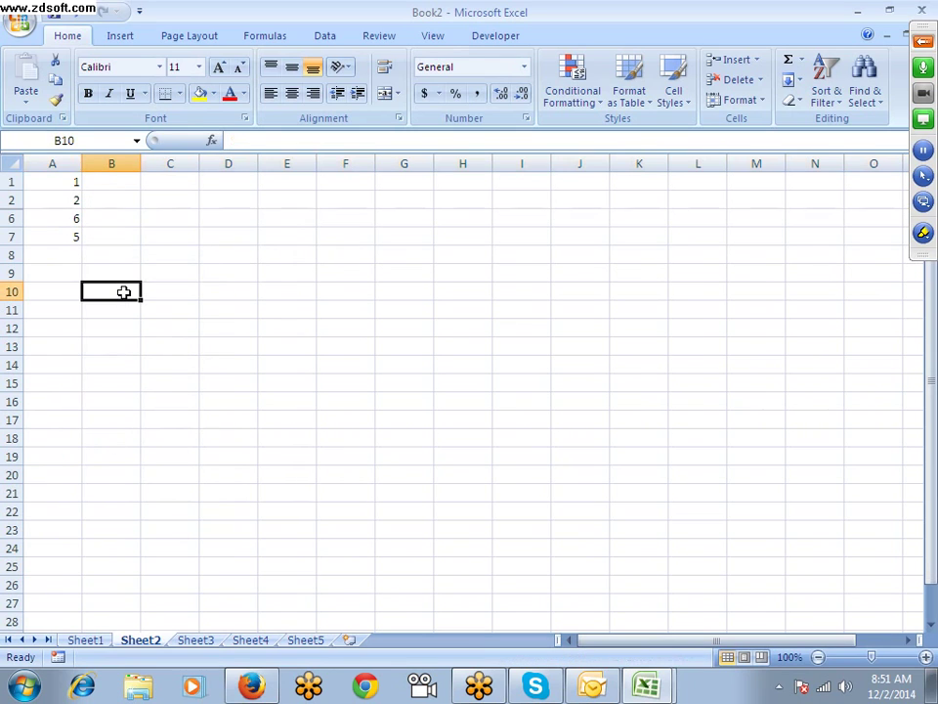
# Step: Copy the range A1:A7 with its hidden rows and paste it at C15
pyautogui.moveTo(69, 182); pyautogui.dragTo(70, 236)
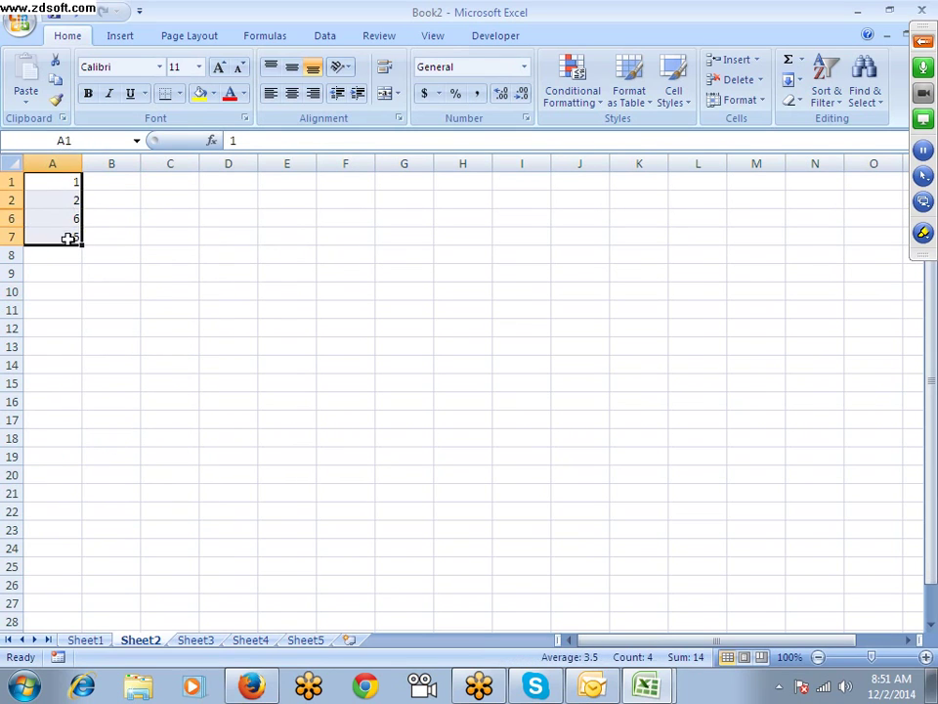
pyautogui.hotkey('ctrl', 'c')
pyautogui.click(188, 383)
pyautogui.hotkey('ctrl', 'v')
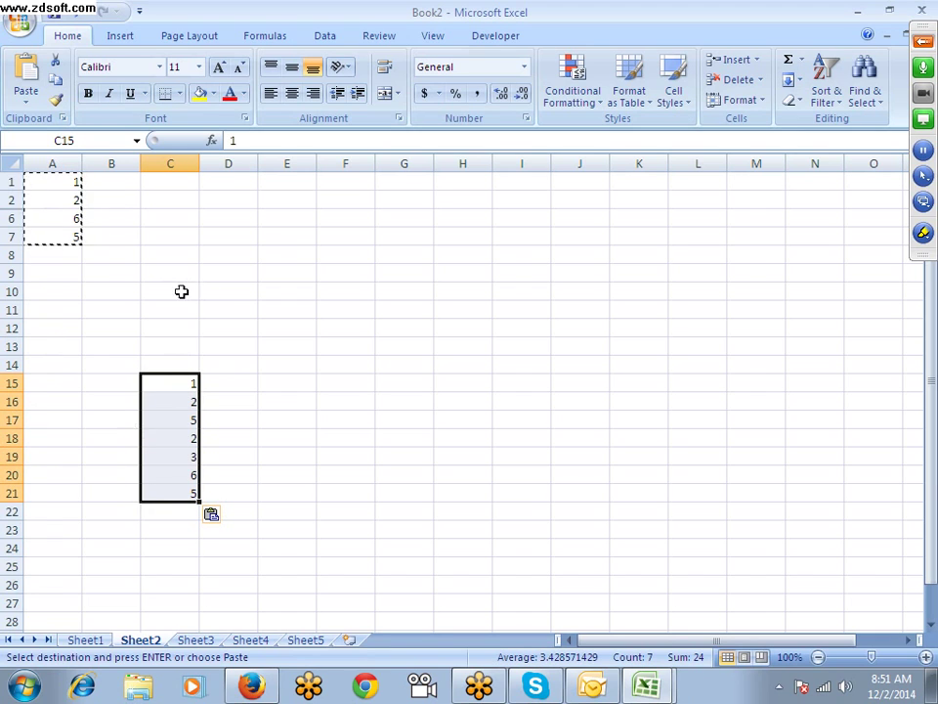
# Step: Select the filtered sales table on Sheet1, from the Day header to the last visible Date cell
pyautogui.click(84, 639)
pyautogui.click(59, 179)
pyautogui.moveTo(58, 179); pyautogui.dragTo(347, 412)
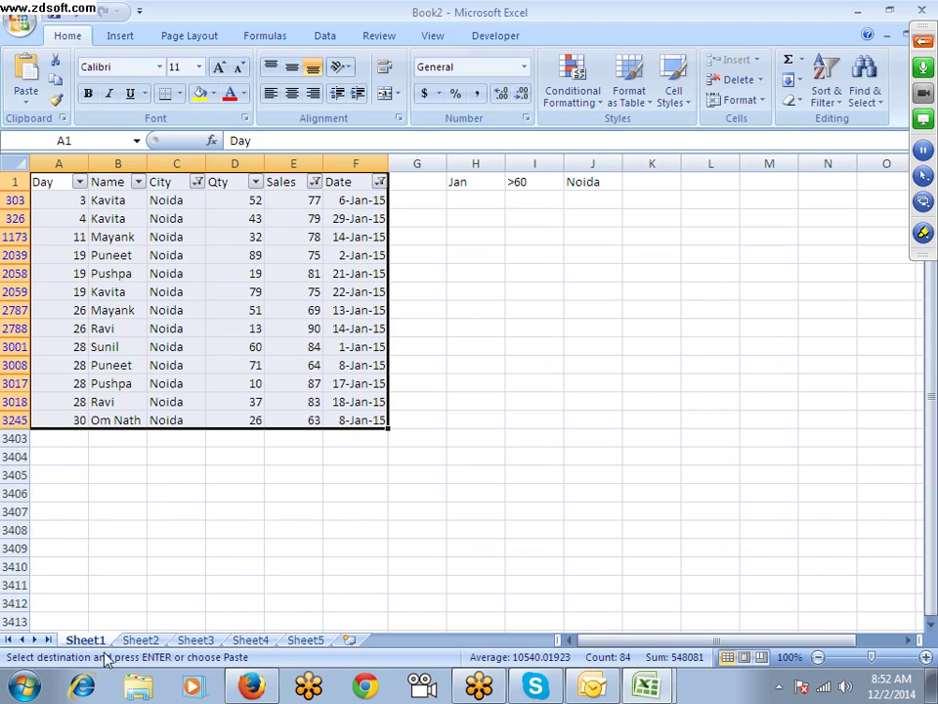
# Step: On Sheet2, select only the visible cells of A1:A7 using Go To Special and copy them
pyautogui.click(140, 640)
pyautogui.moveTo(77, 183); pyautogui.dragTo(63, 228)
pyautogui.press('Escape')
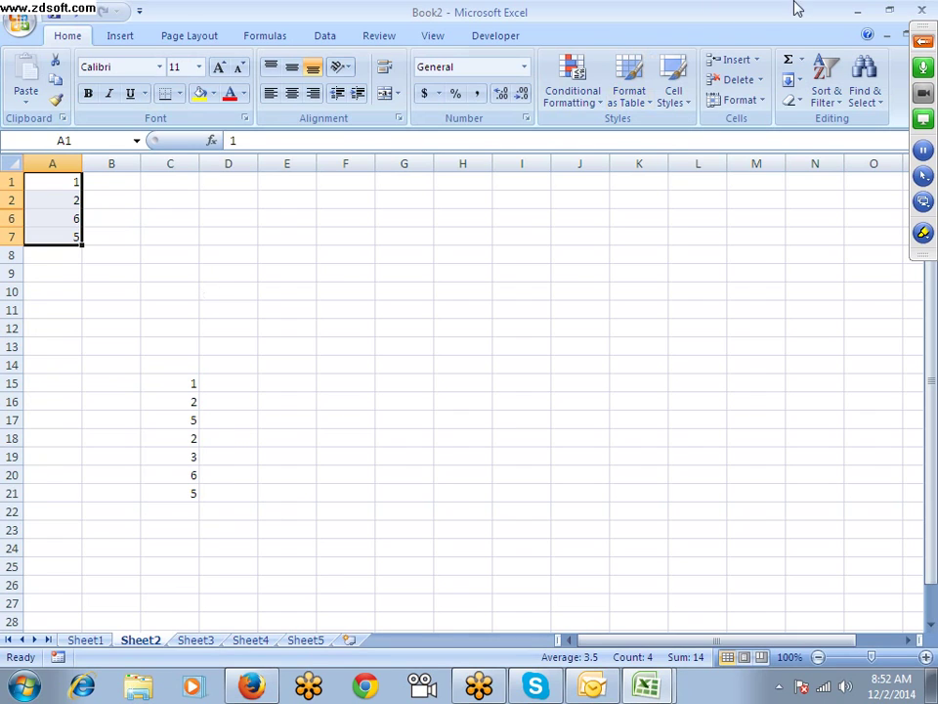
pyautogui.click(870, 103)
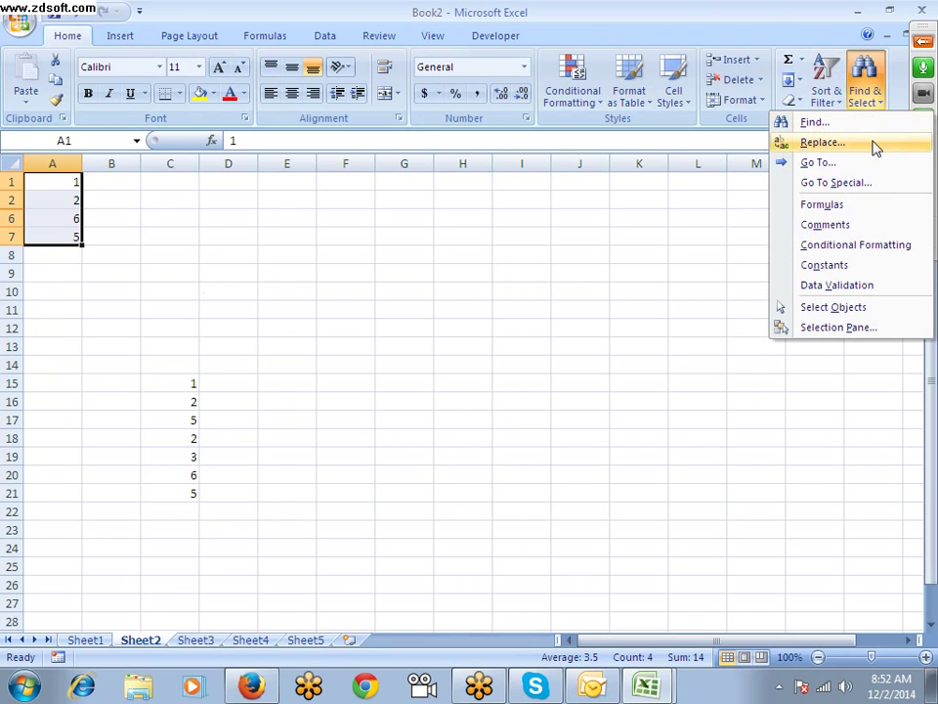
pyautogui.click(836, 182)
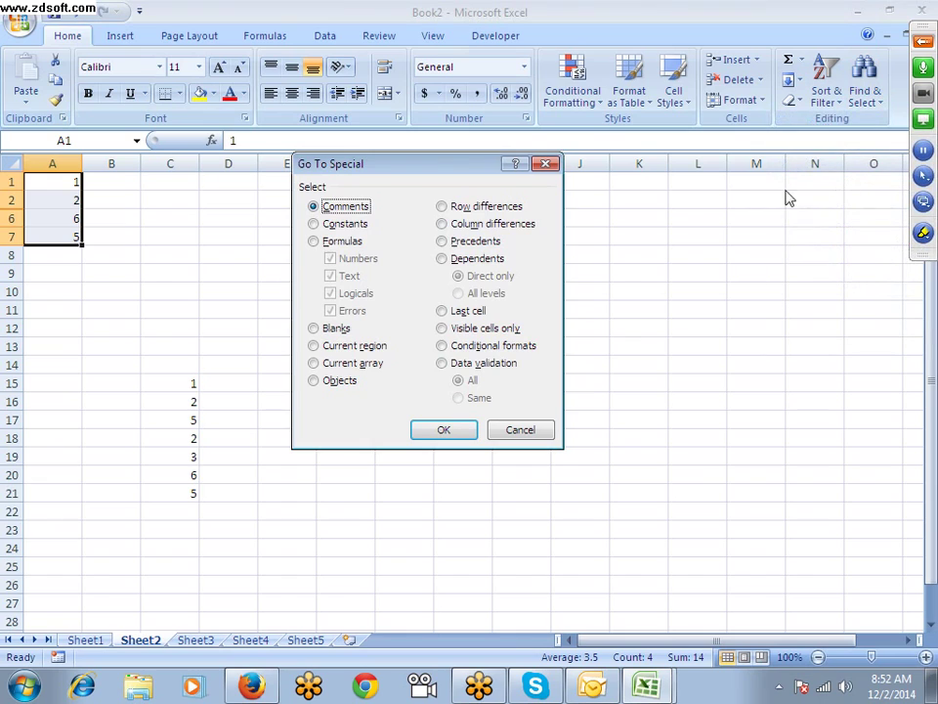
pyautogui.click(480, 330)
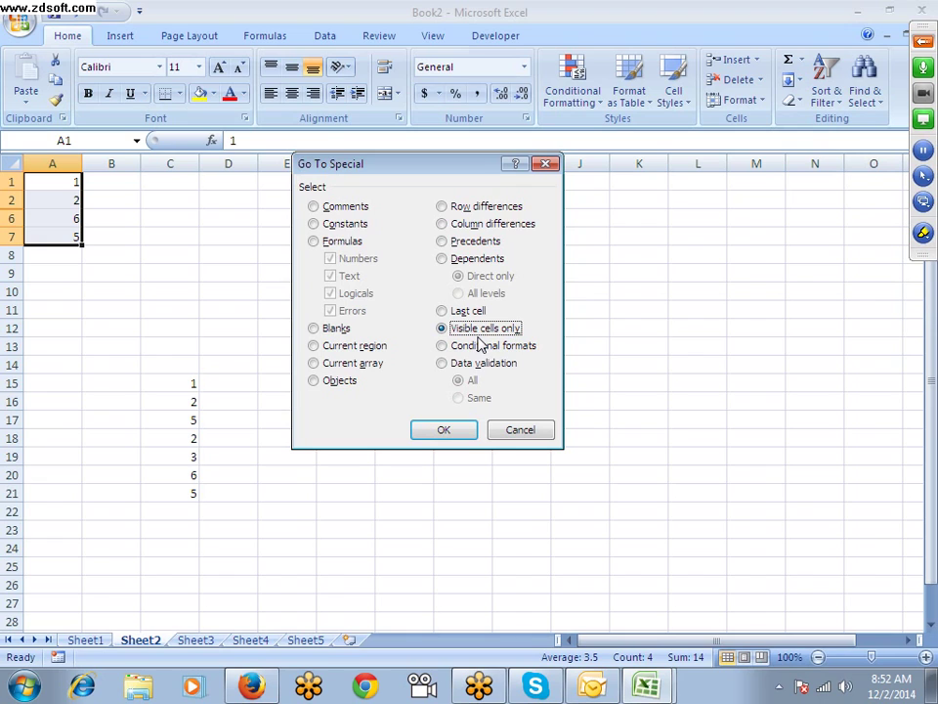
pyautogui.click(451, 430)
pyautogui.hotkey('ctrl', 'c')
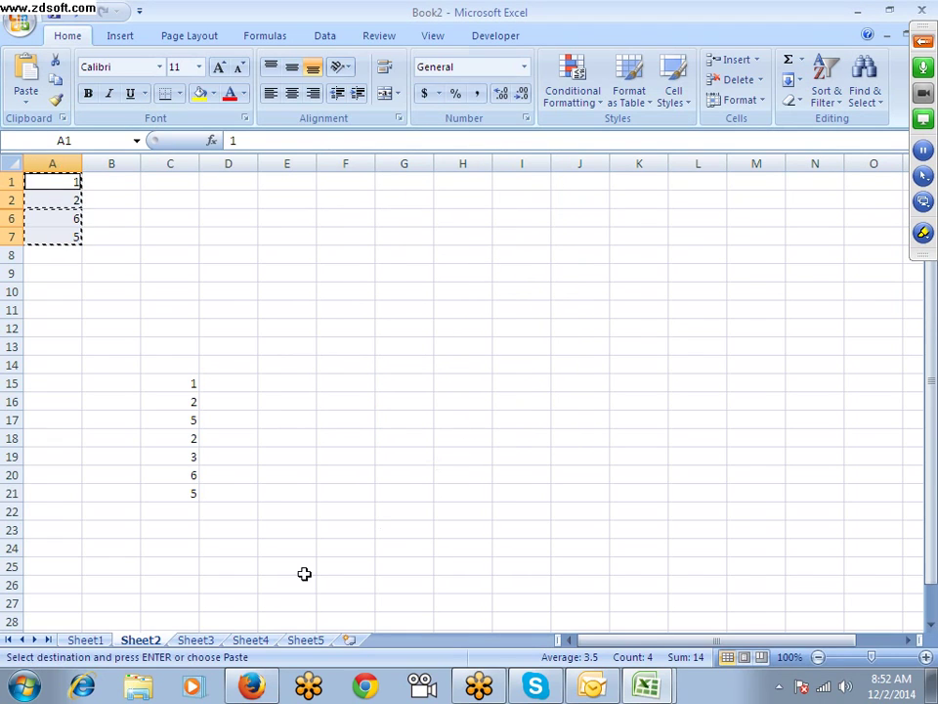
# Step: Paste the copied visible cells at B15 on Sheet2, next to the earlier full copy
pyautogui.click(85, 639)
pyautogui.click(139, 639)
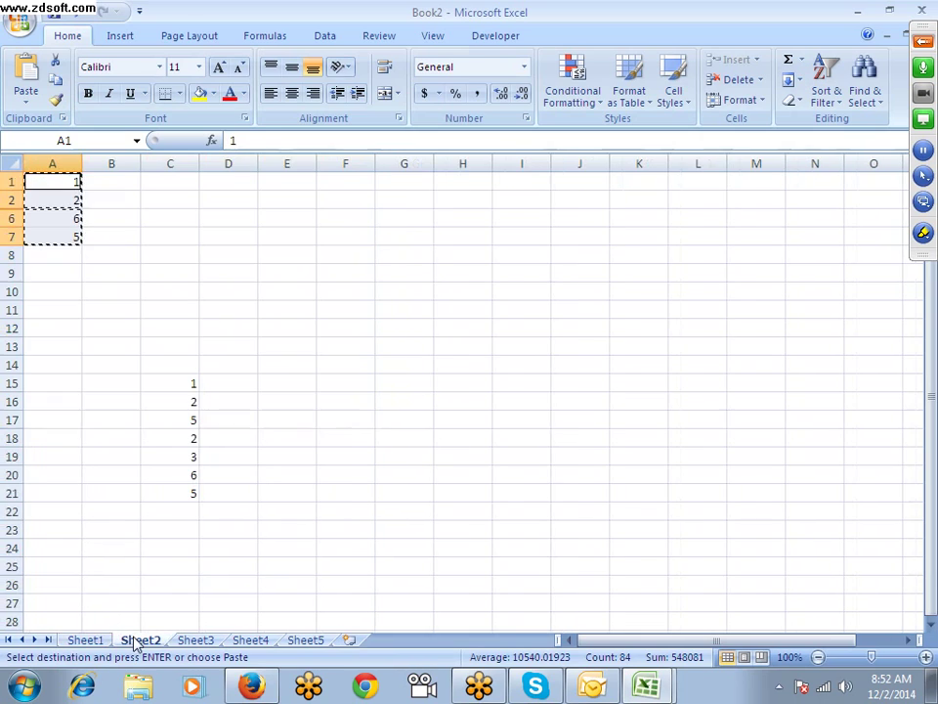
pyautogui.click(86, 389)
pyautogui.hotkey('ctrl', 'v')
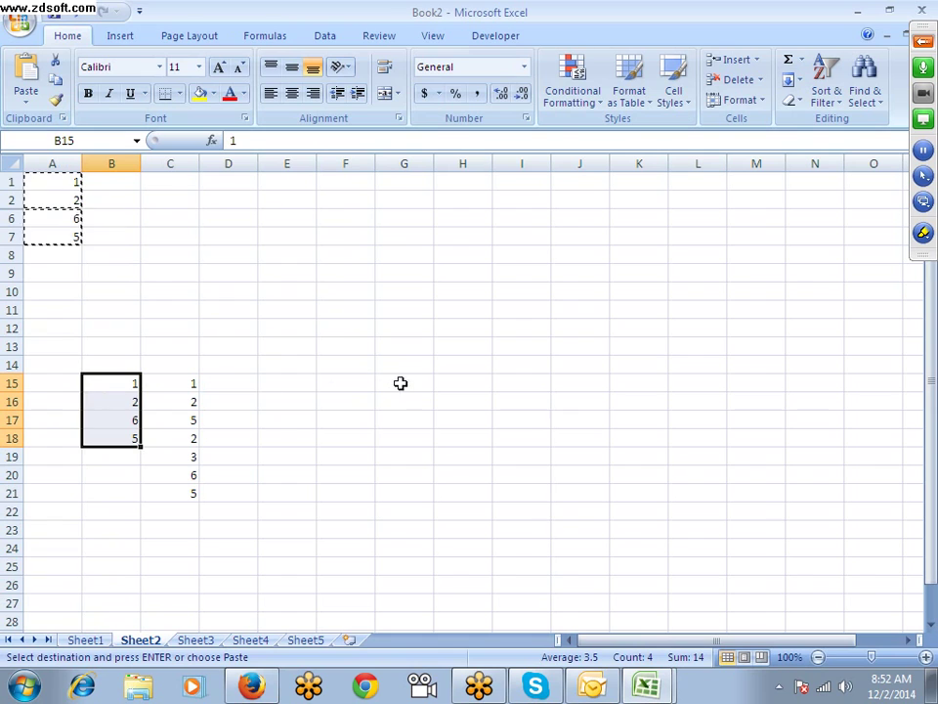
pyautogui.click(103, 642)
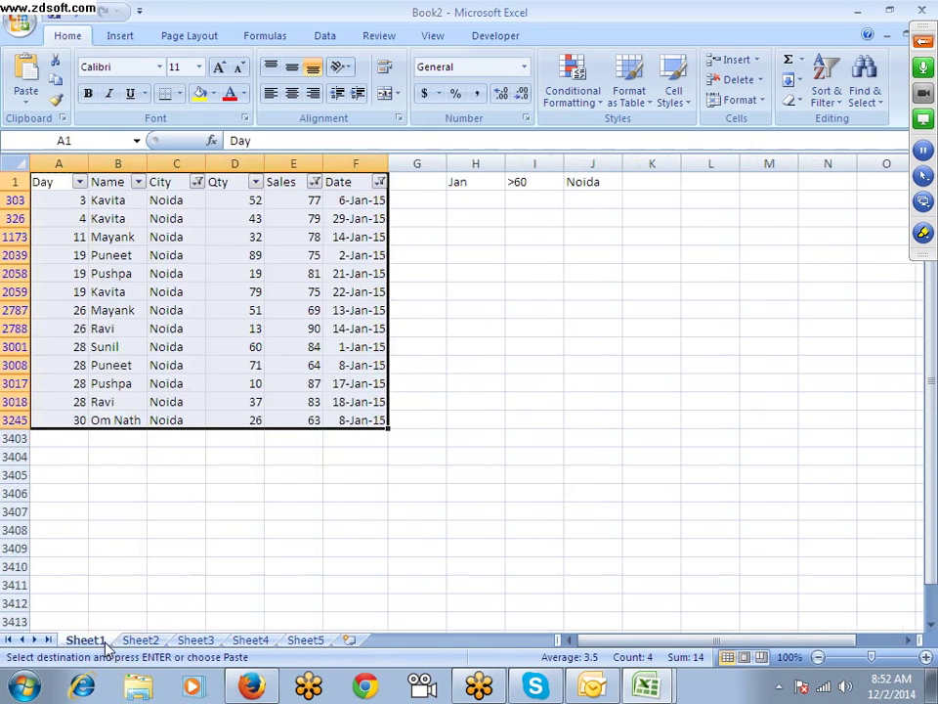
pyautogui.click(866, 86)
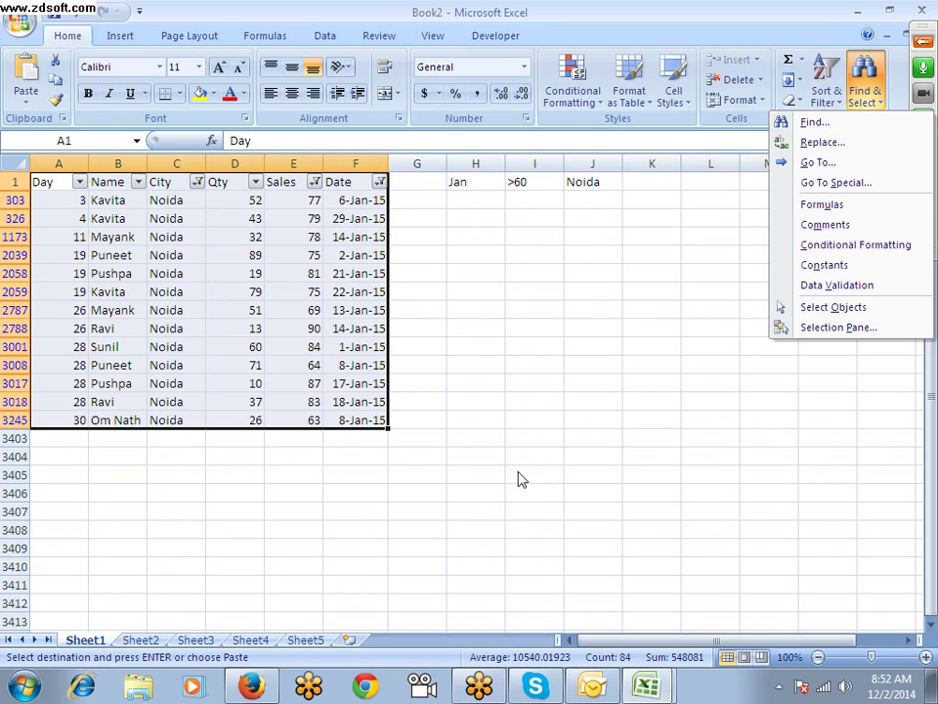
pyautogui.click(151, 633)
pyautogui.click(155, 645)
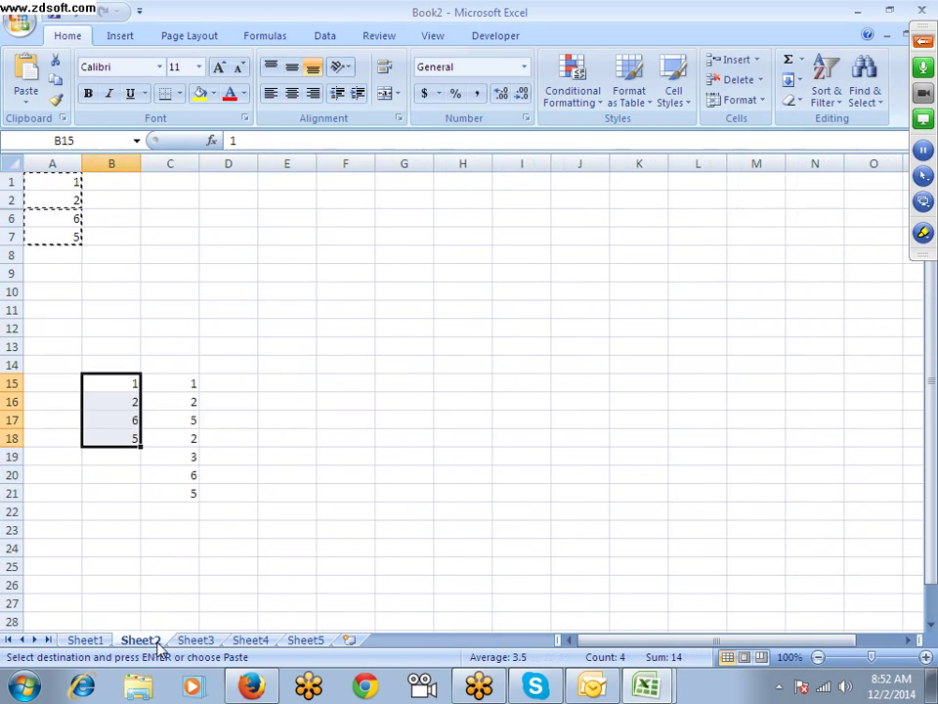
pyautogui.click(325, 489)
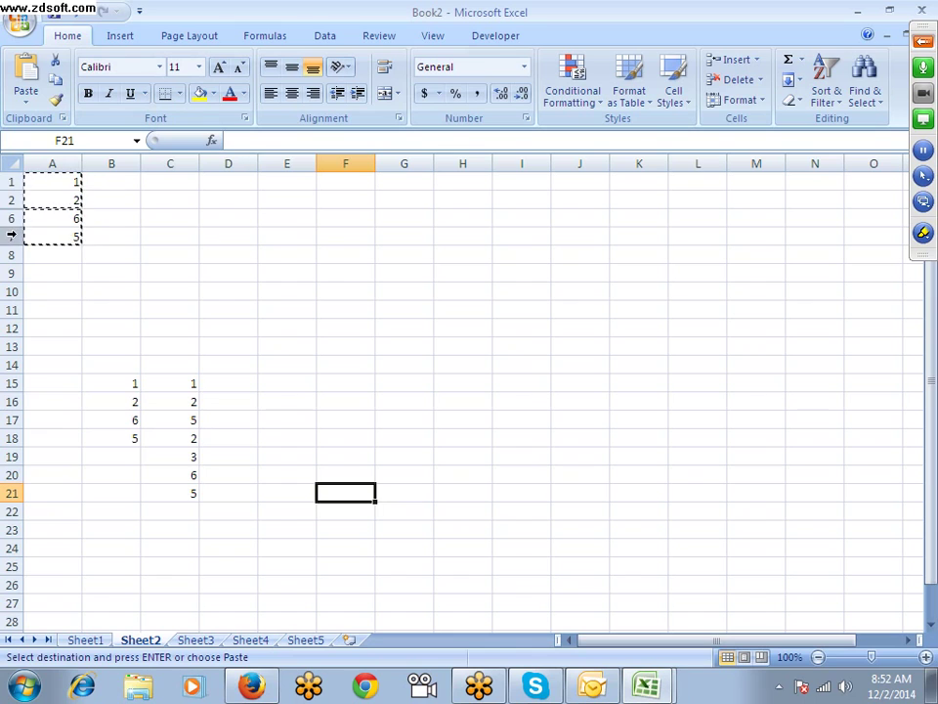
# Step: End the copy mode and unhide the hidden rows between rows 2 and 6 on Sheet2
pyautogui.press('Escape')
pyautogui.moveTo(9, 200); pyautogui.dragTo(11, 217)
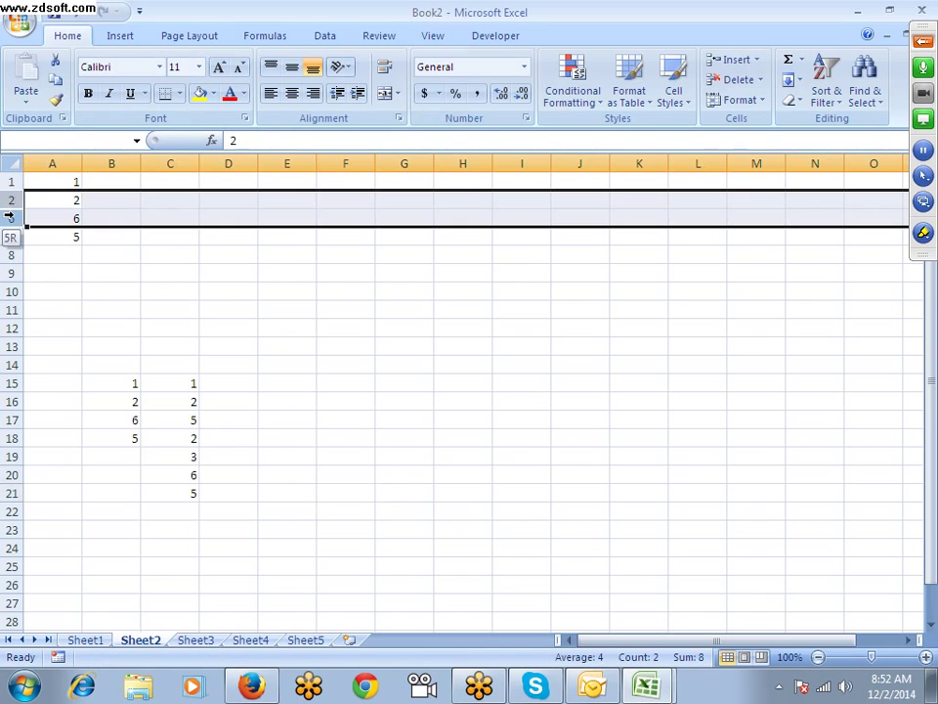
pyautogui.rightClick(11, 217)
pyautogui.click(69, 431)
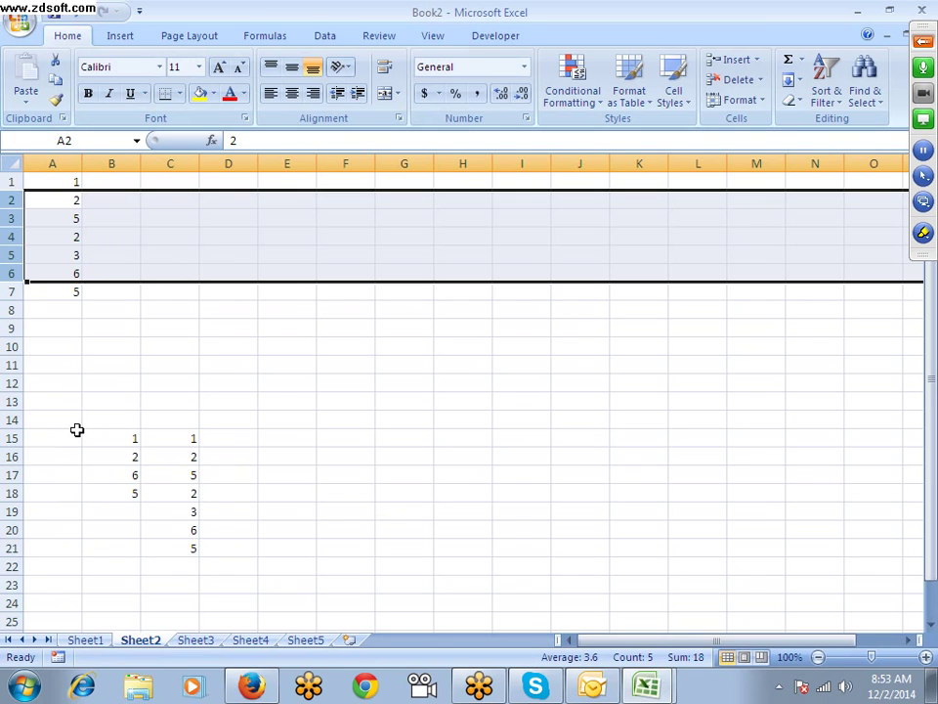
pyautogui.click(78, 436)
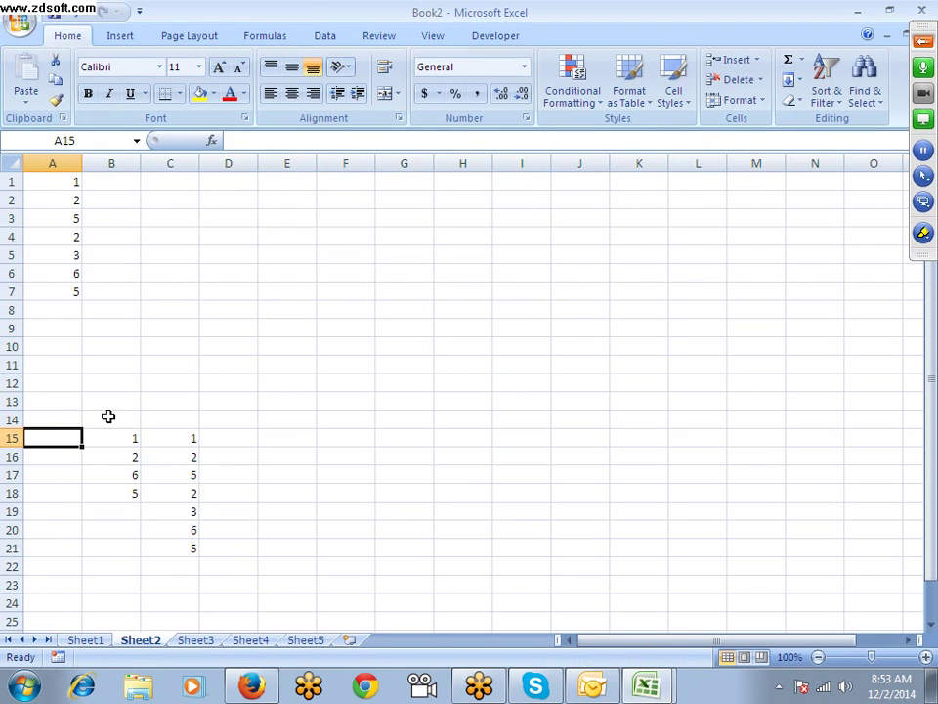
# Step: Clear all sample values from the range A1:D21 on Sheet2
pyautogui.click(61, 188)
pyautogui.moveTo(60, 189); pyautogui.dragTo(63, 291)
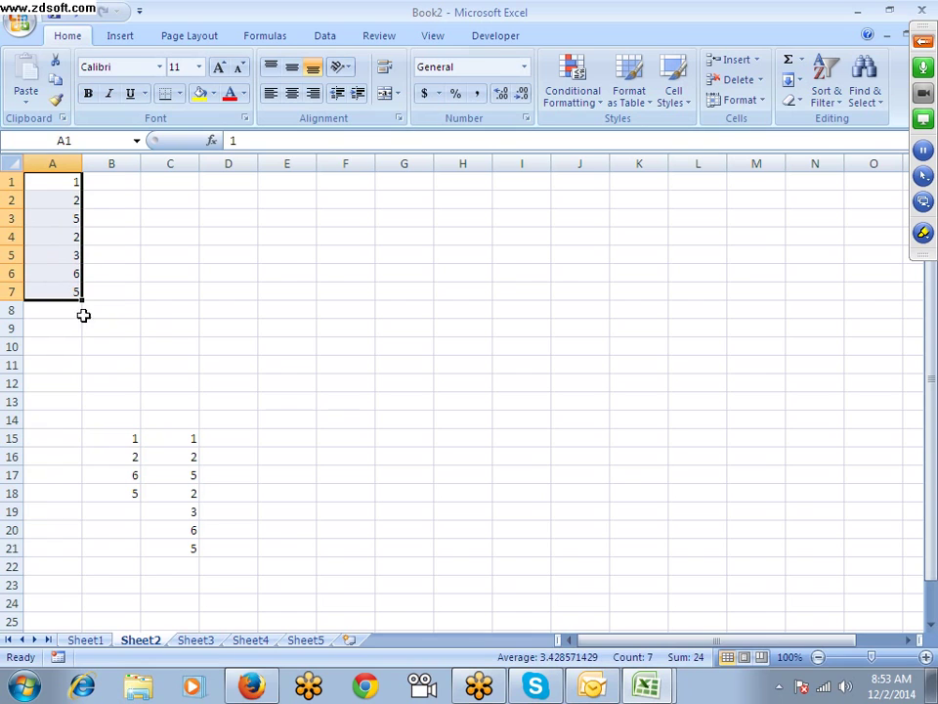
pyautogui.moveTo(230, 548); pyautogui.dragTo(30, 88)
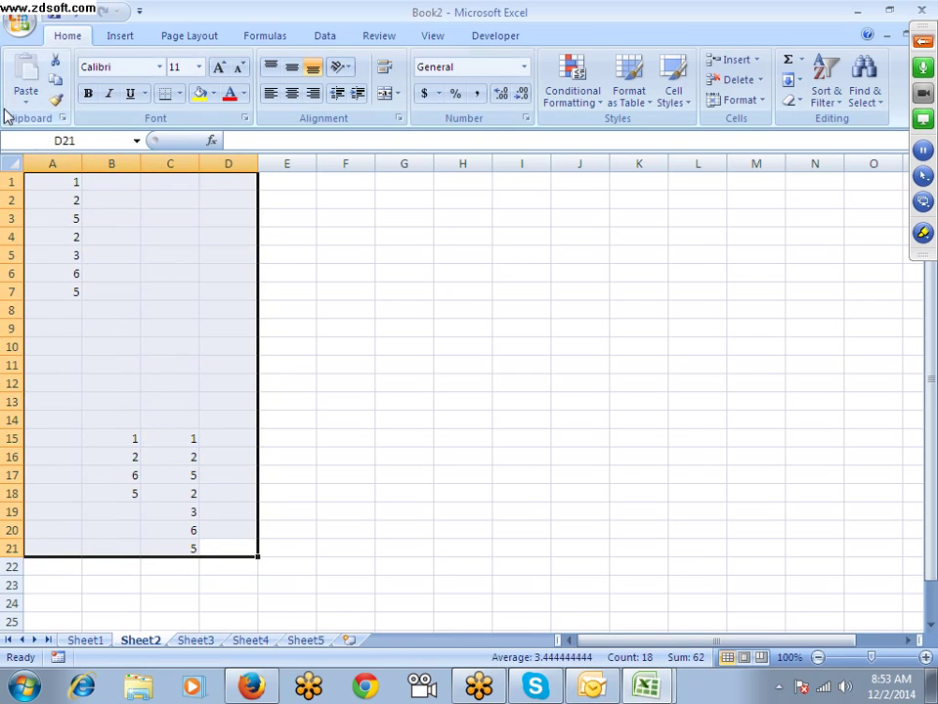
pyautogui.press('Delete')
# Step: Open Find and Replace and examine the expanded Replace options, including the Within scope and the search format choices
pyautogui.click(883, 90)
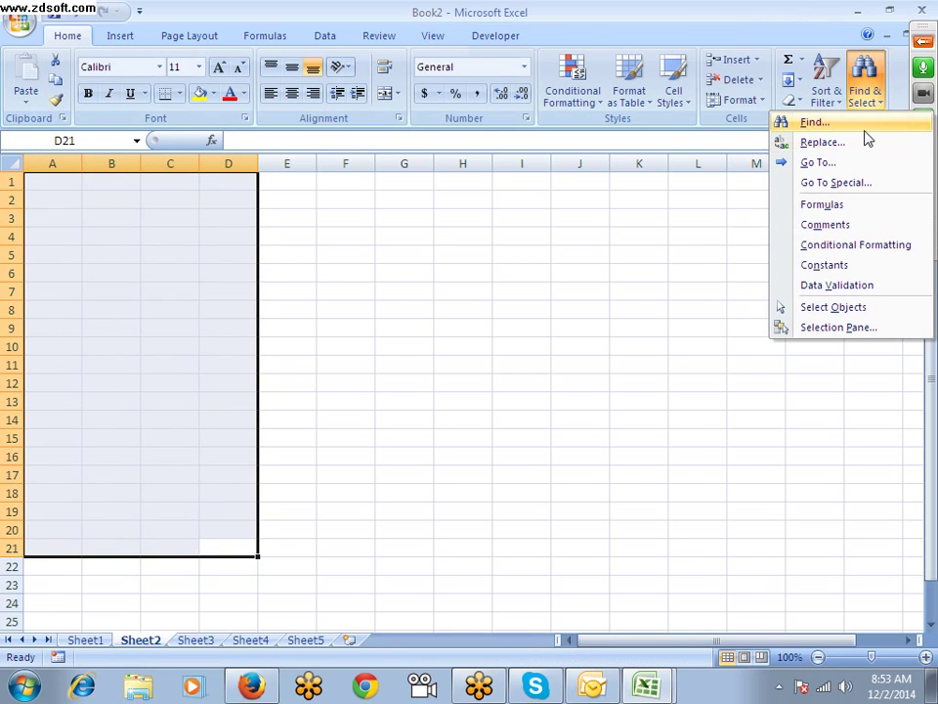
pyautogui.click(860, 125)
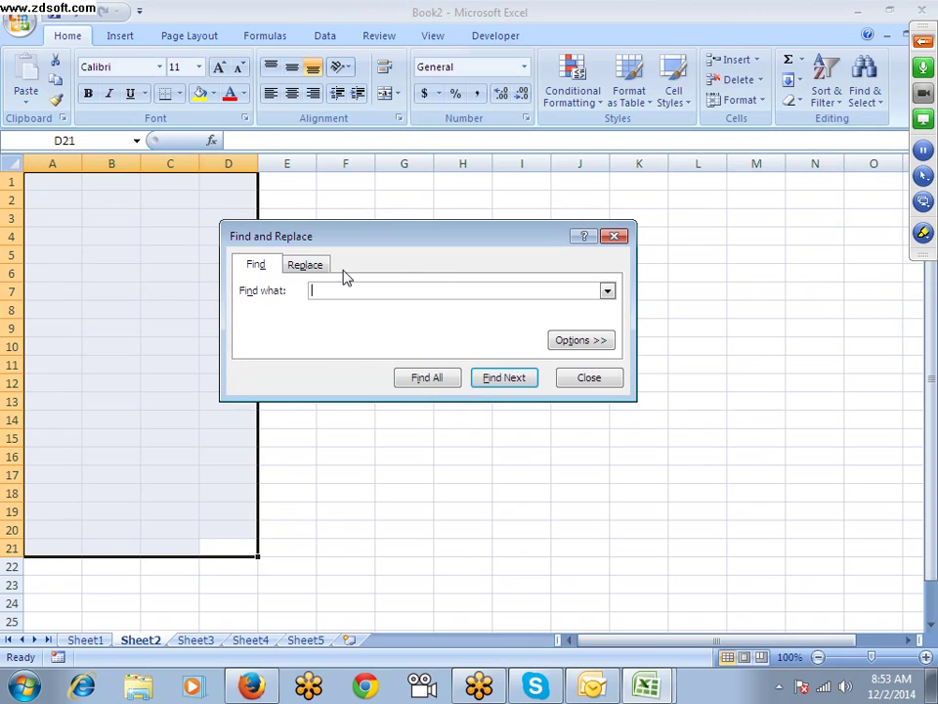
pyautogui.click(314, 272)
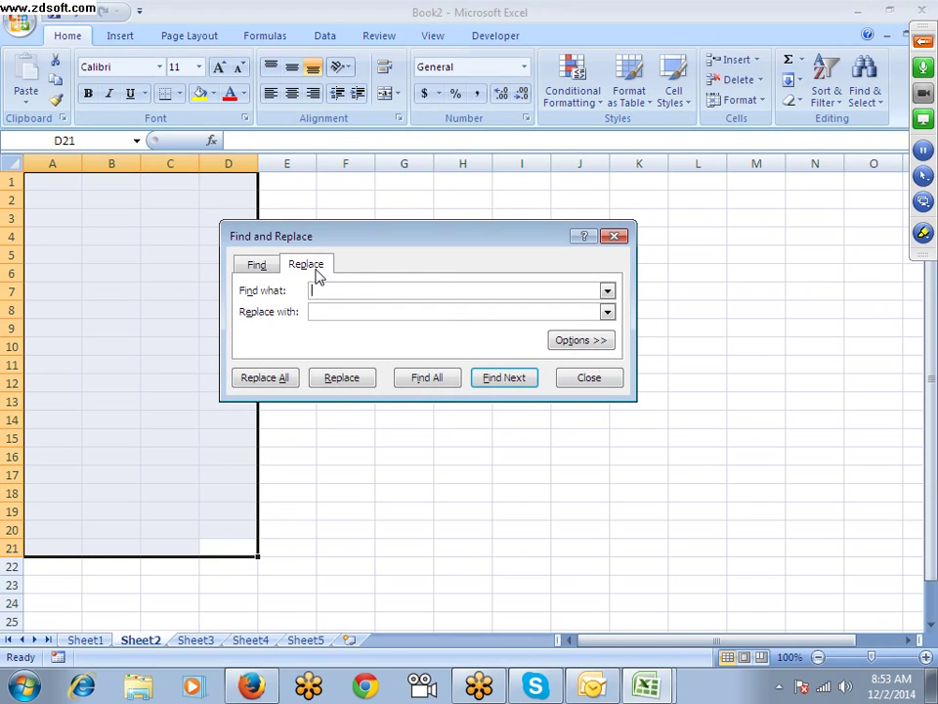
pyautogui.click(598, 342)
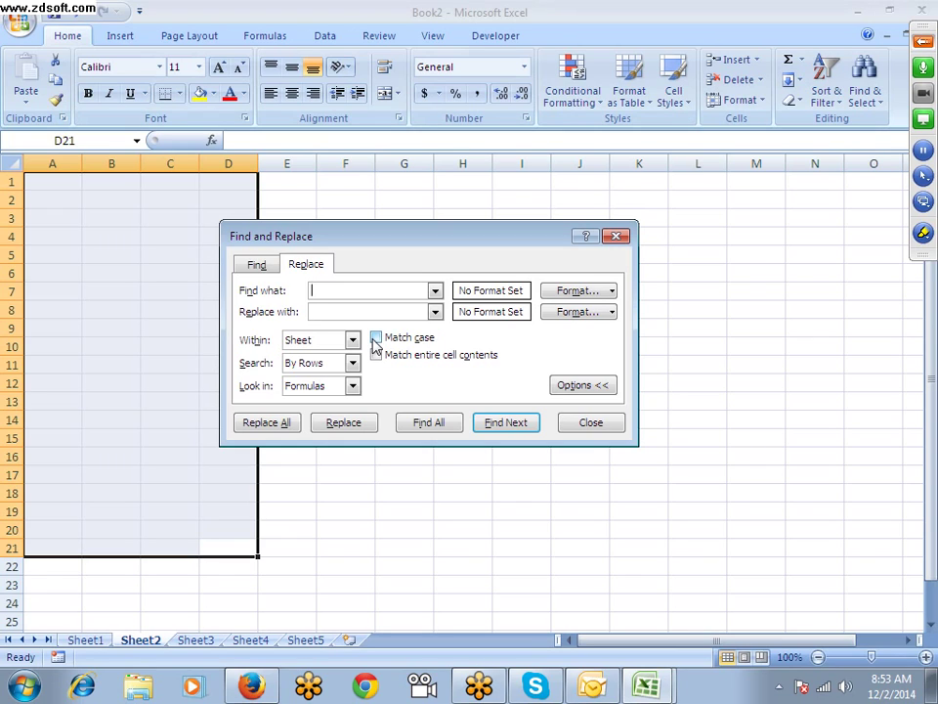
pyautogui.click(354, 339)
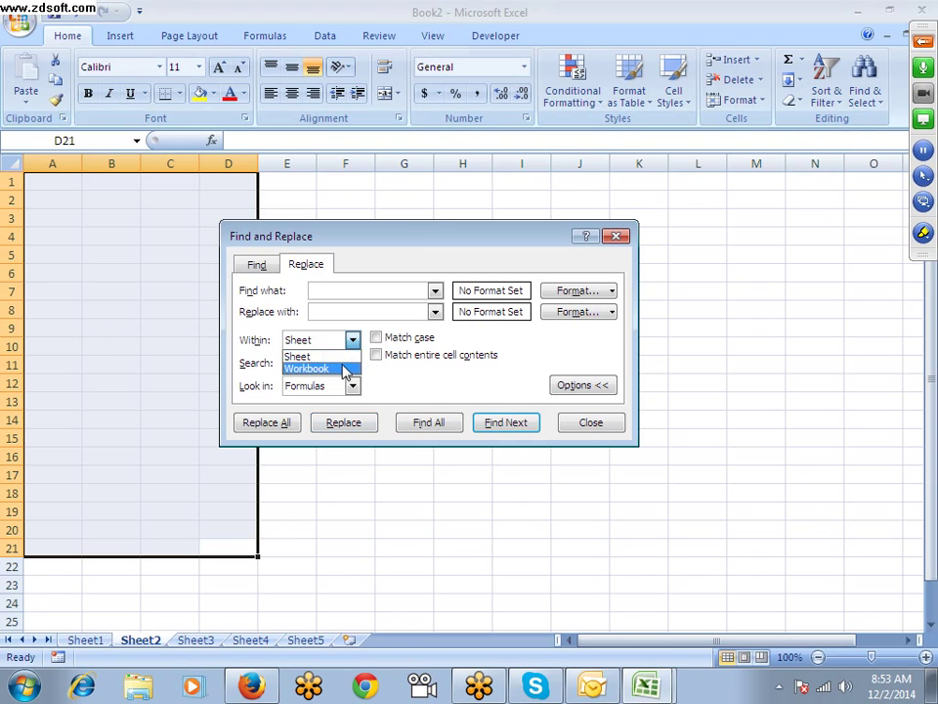
pyautogui.click(447, 388)
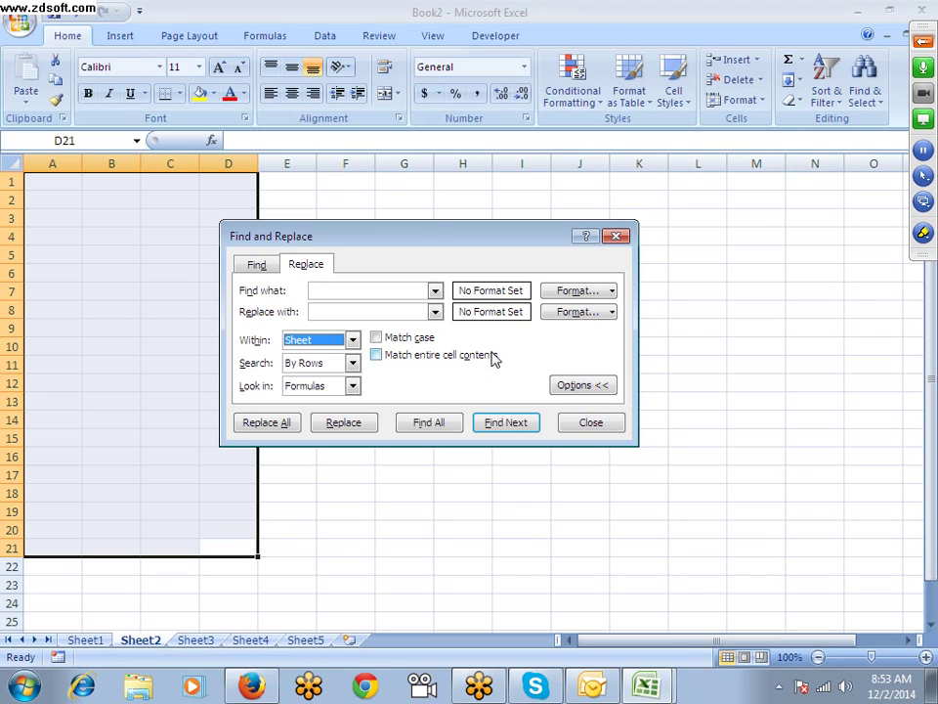
pyautogui.click(612, 294)
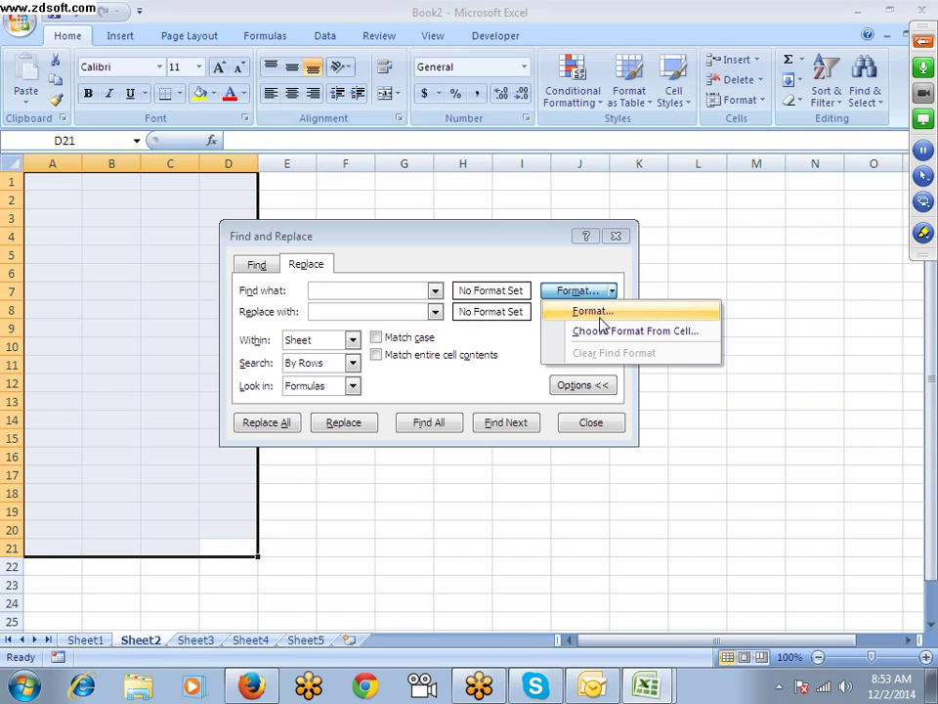
pyautogui.click(269, 264)
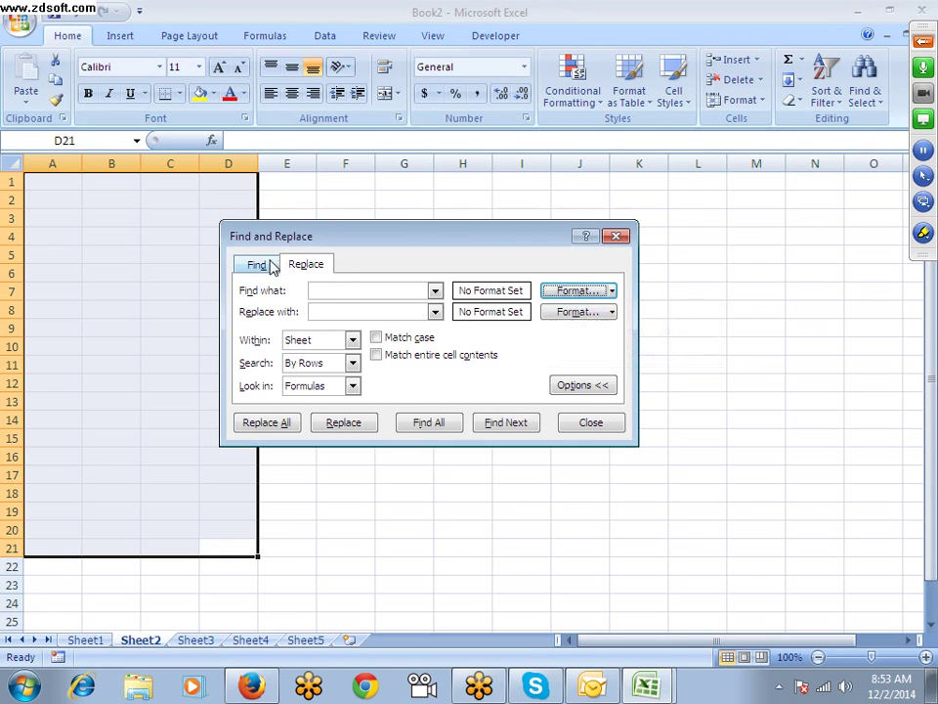
# Step: Examine the Find options and the Look in choices, and close Find and Replace
pyautogui.click(270, 265)
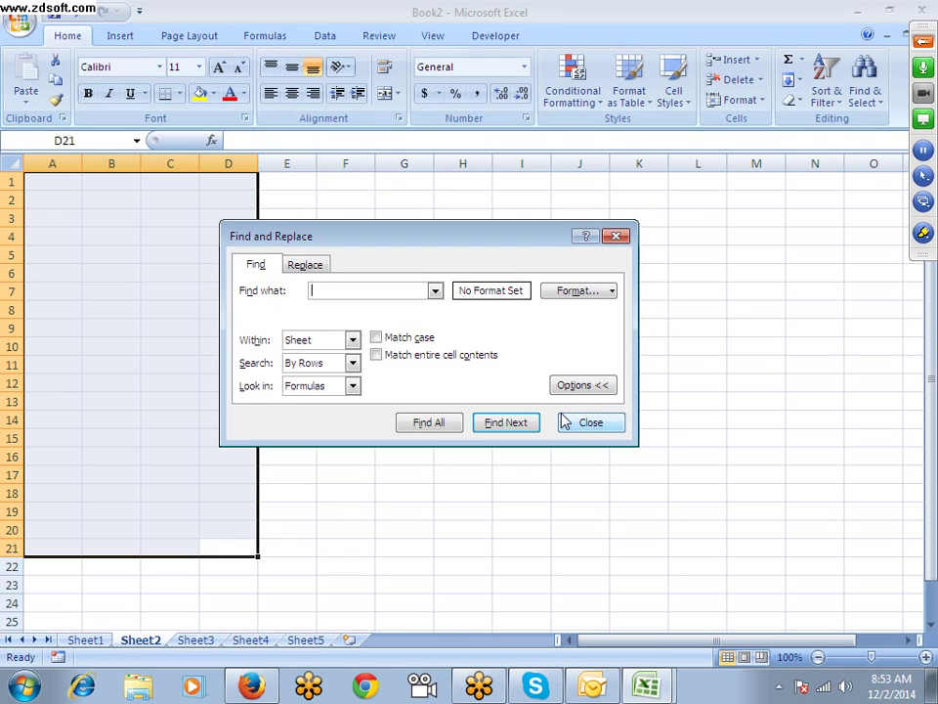
pyautogui.click(315, 387)
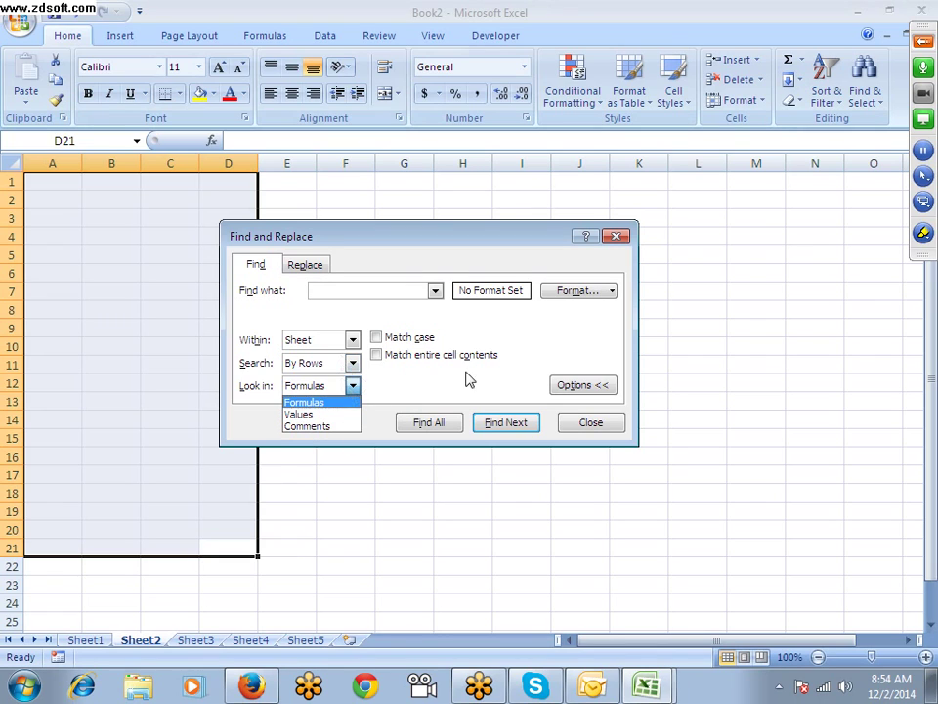
pyautogui.click(515, 341)
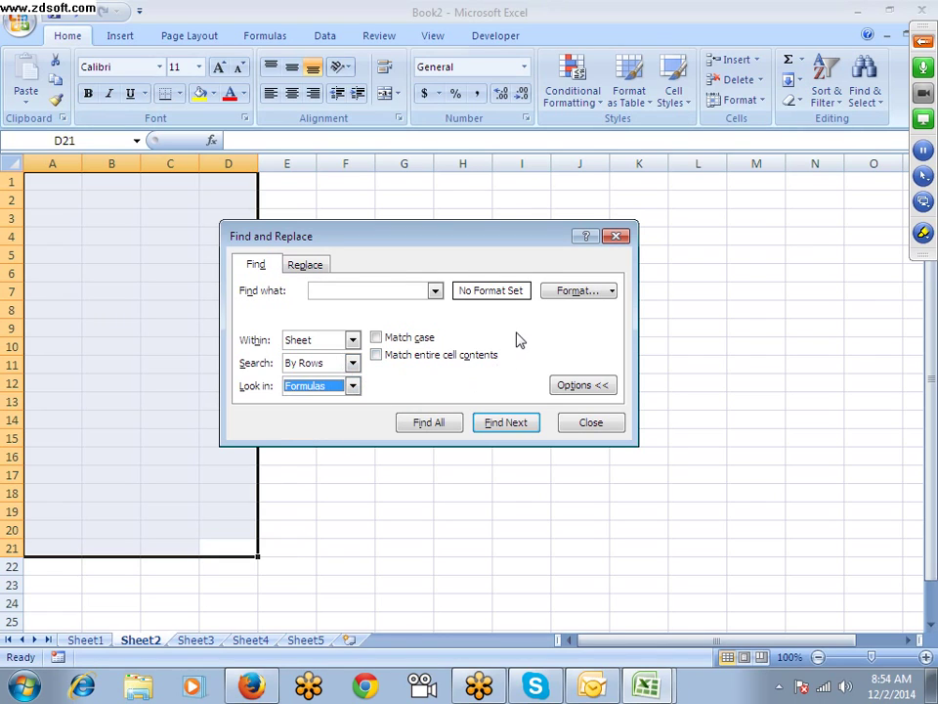
pyautogui.click(580, 391)
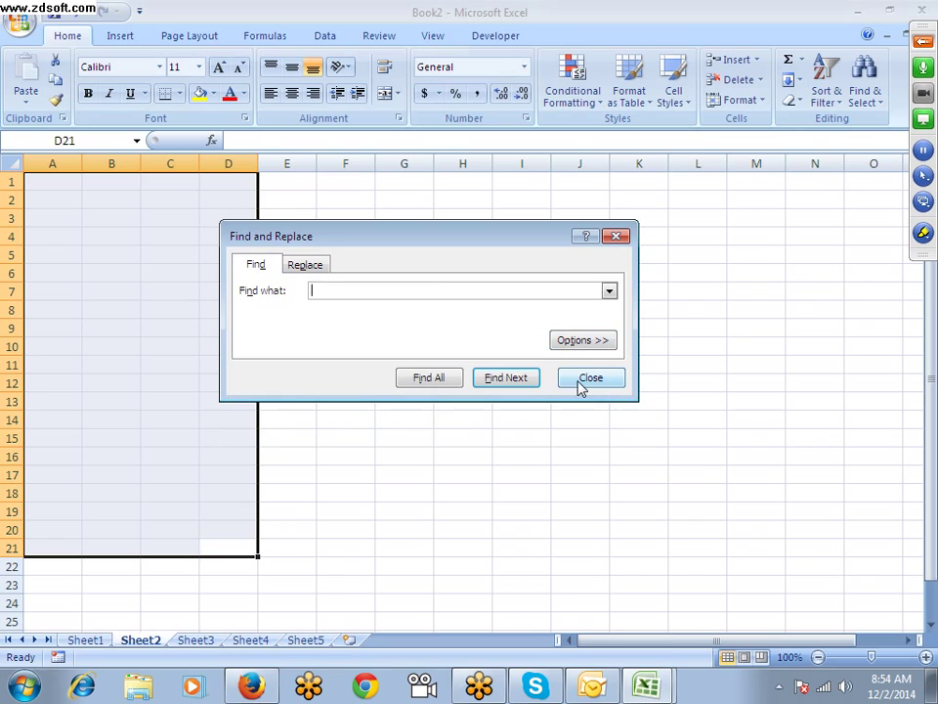
pyautogui.click(615, 236)
# Step: Examine the selection types in Go To Special, cancel the dialog and select cell C7 on Sheet2
pyautogui.click(862, 102)
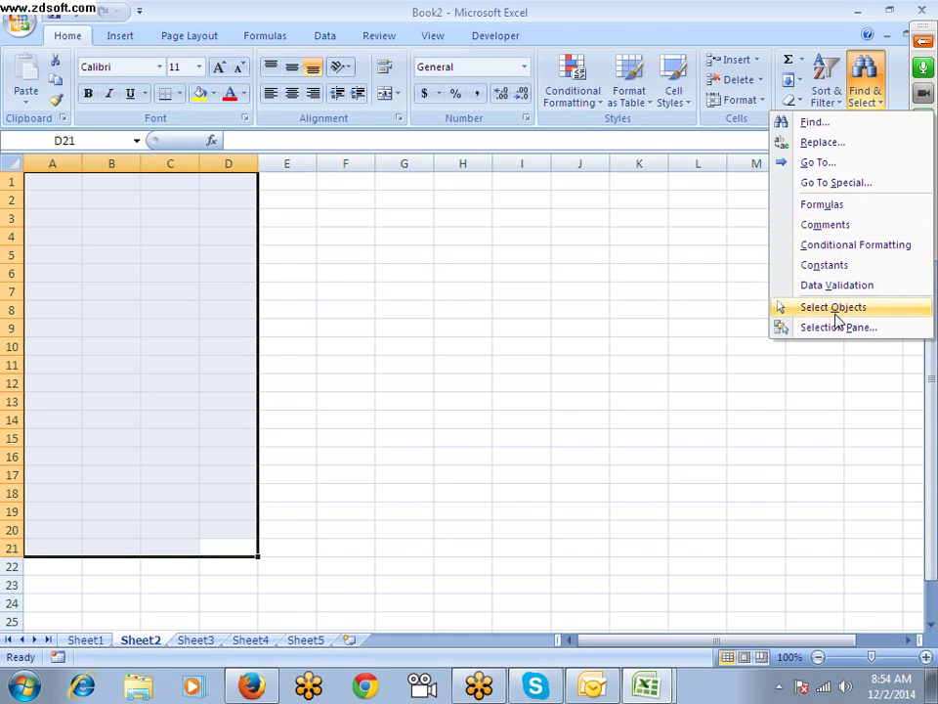
pyautogui.click(844, 183)
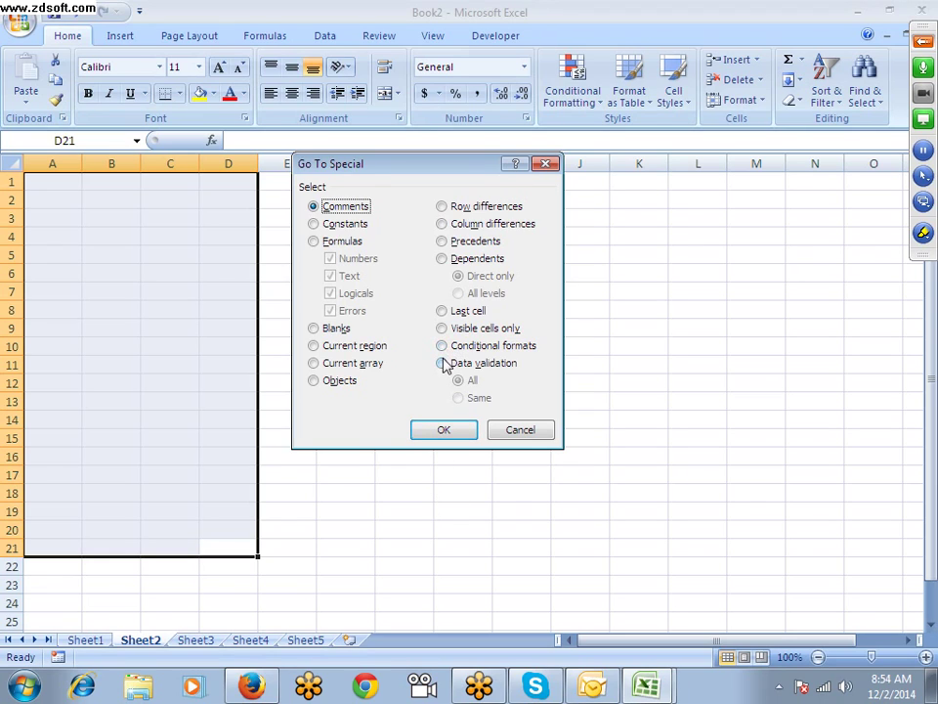
pyautogui.click(519, 429)
pyautogui.click(158, 296)
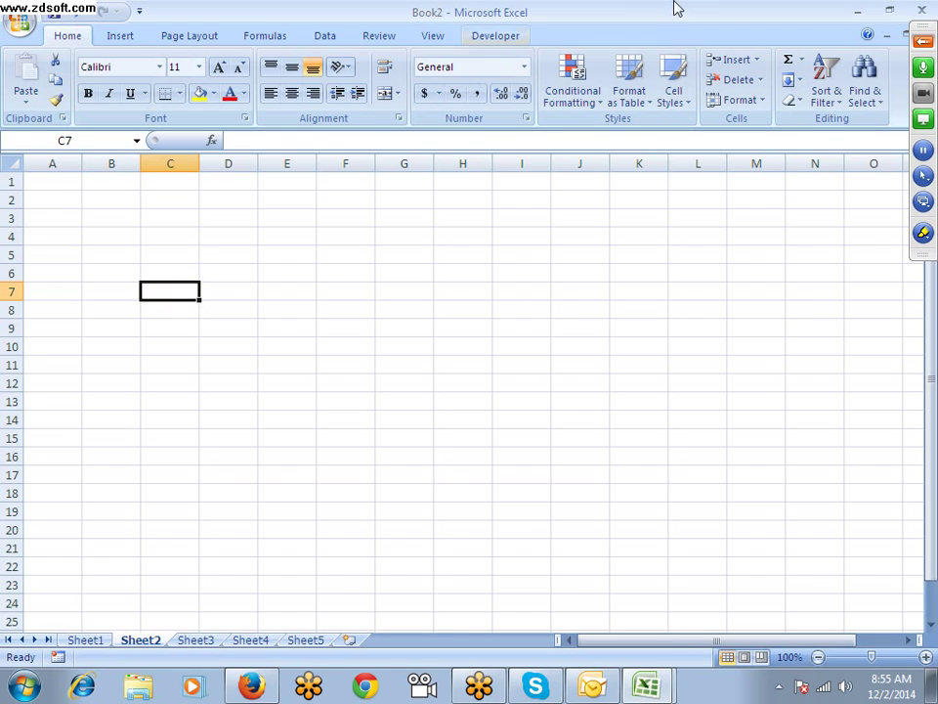
# Step: Expand the GoToMeeting control panel and stop the session recording
pyautogui.click(922, 41)
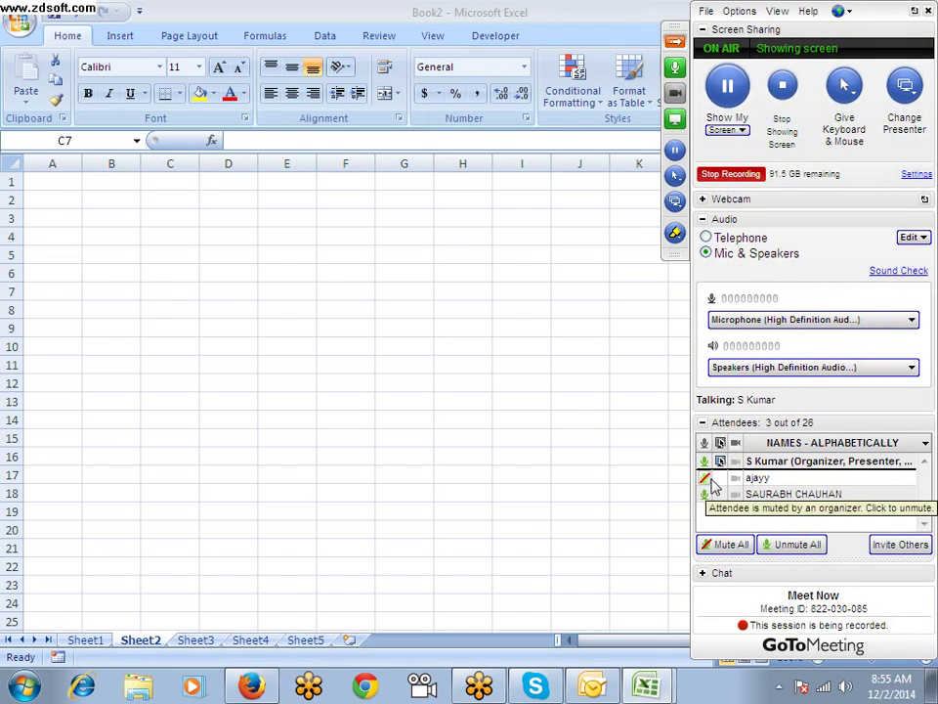
pyautogui.click(313, 352)
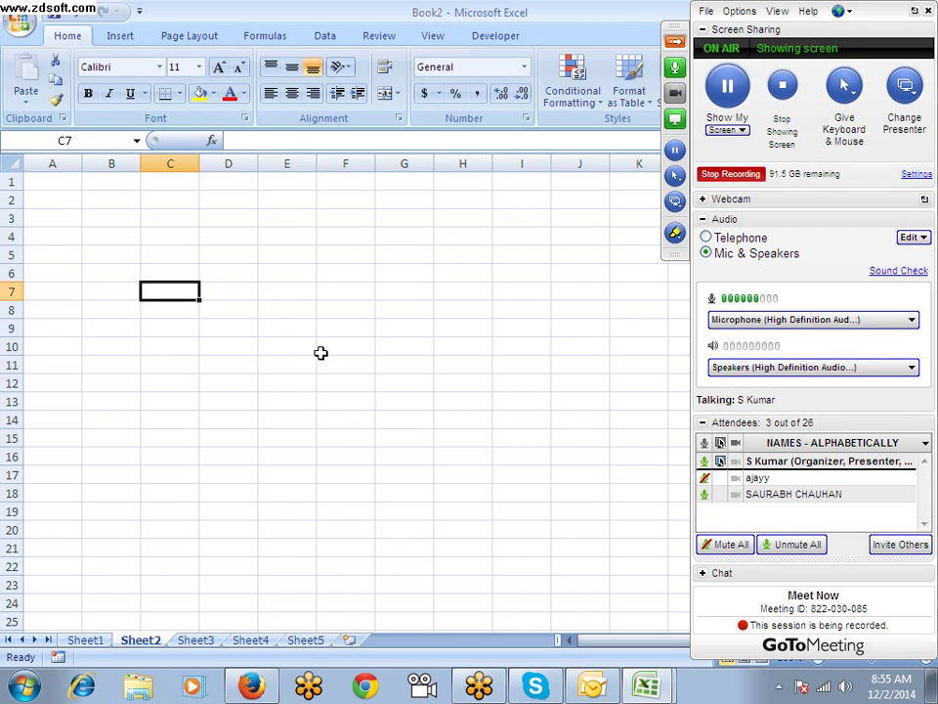
pyautogui.click(727, 176)
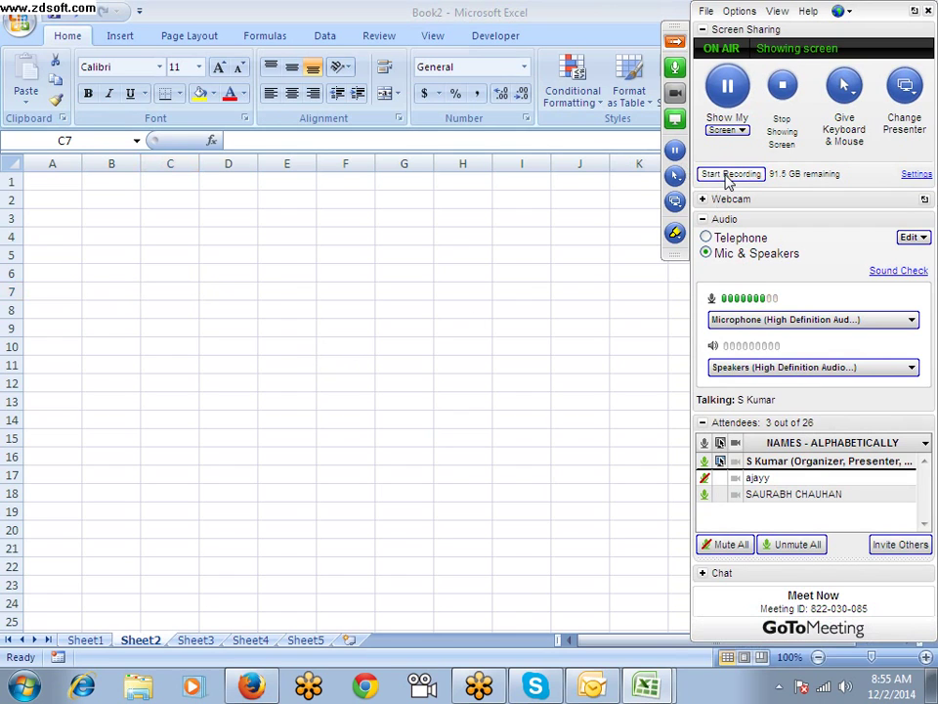
# Step: Show the Windows desktop and collapse the GoToMeeting control panel, moving its compact toolbar further down the screen
pyautogui.press('super+d')
pyautogui.click(676, 42)
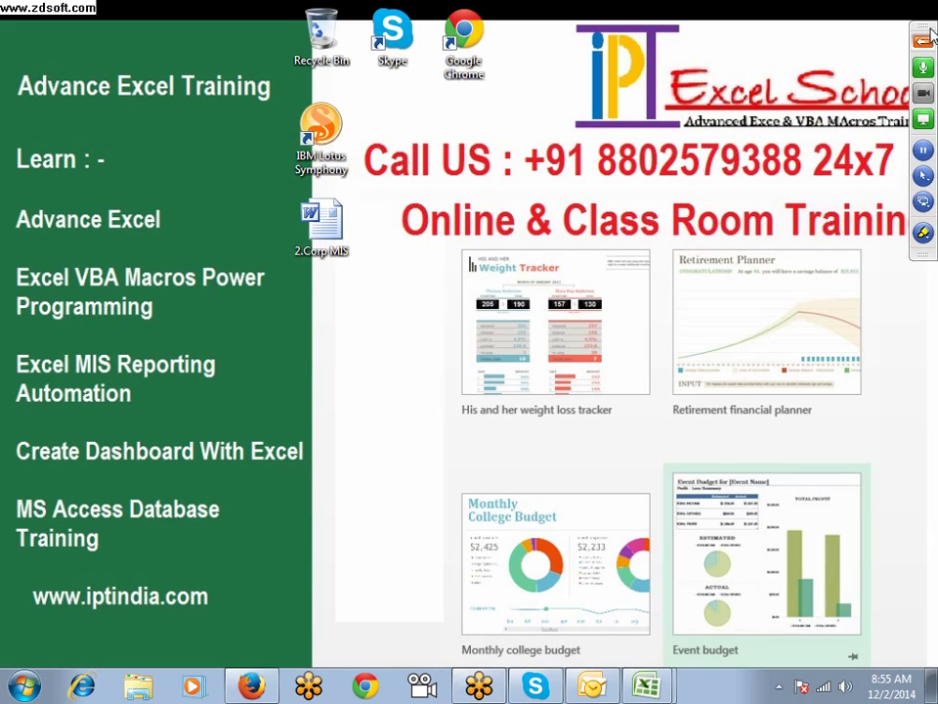
pyautogui.moveTo(922, 32); pyautogui.dragTo(919, 278)
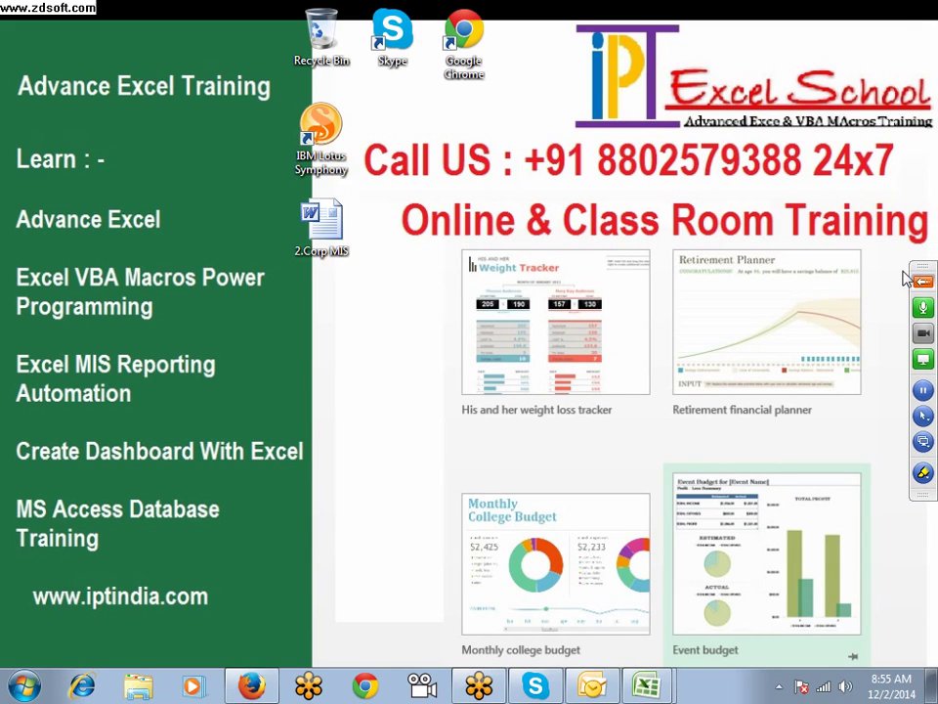